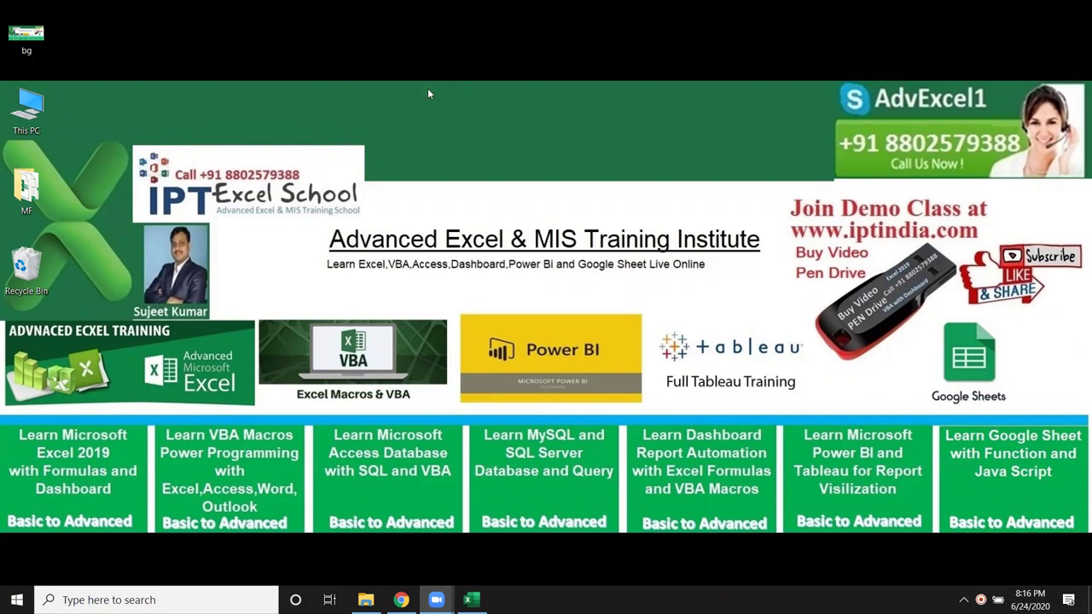
# Refresh the desktop twice from its right-click menu.
pyautogui.rightClick(549, 160)
pyautogui.click(587, 206)
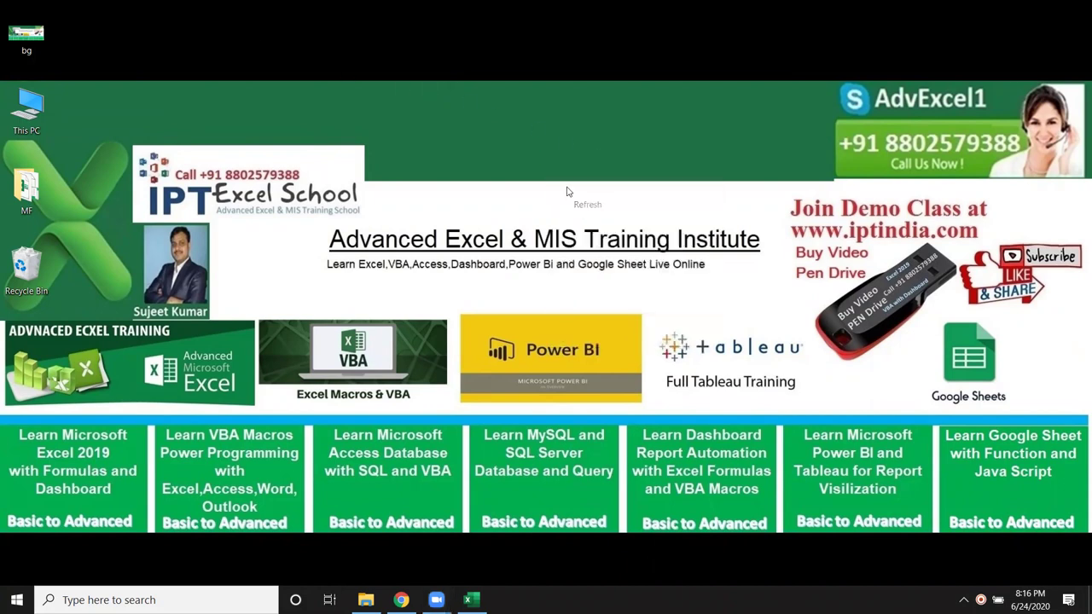
pyautogui.rightClick(515, 138)
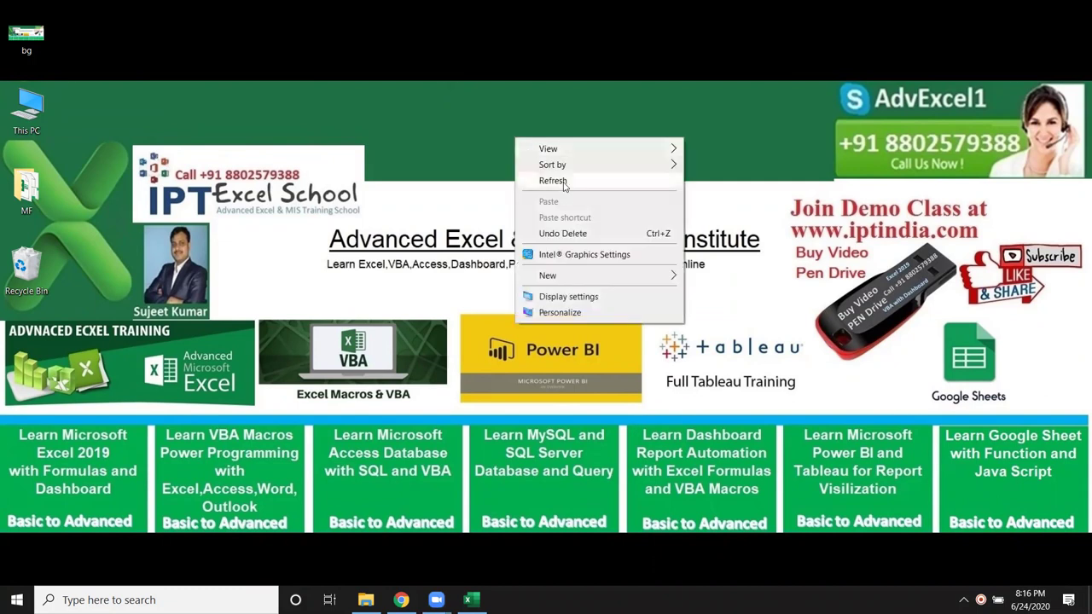
pyautogui.click(562, 181)
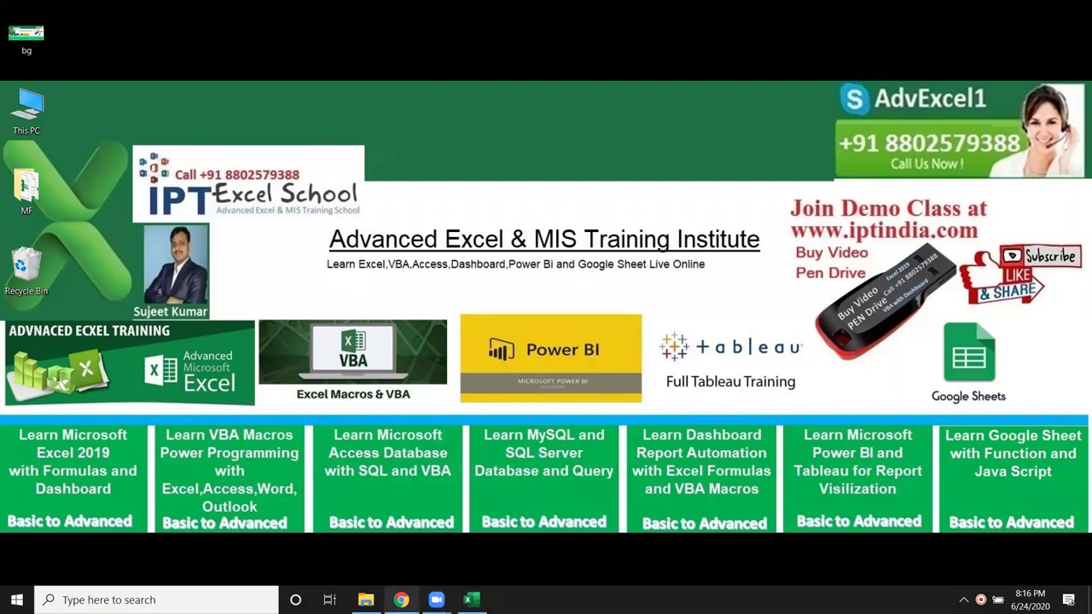
# Bring Chrome forward and load google.com in a new tab.
pyautogui.click(401, 600)
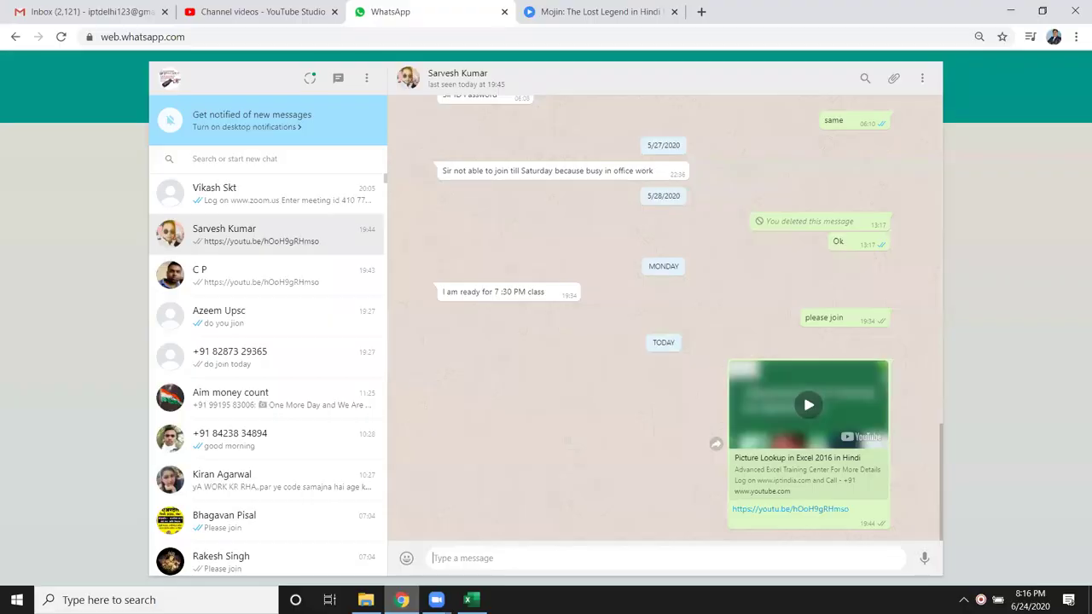
pyautogui.click(701, 11)
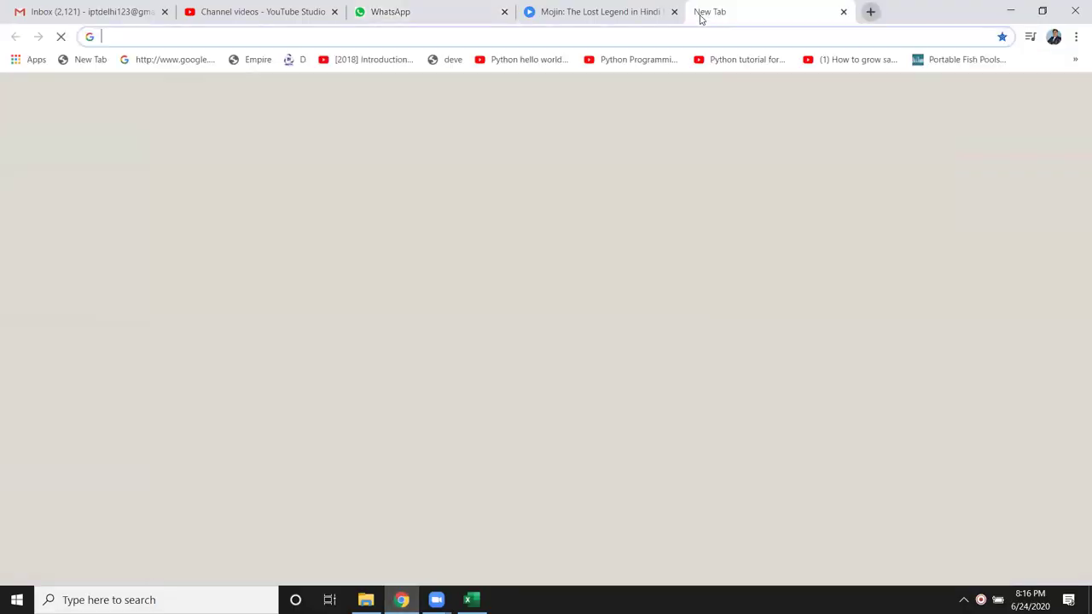
pyautogui.write('go')
pyautogui.press('Return')
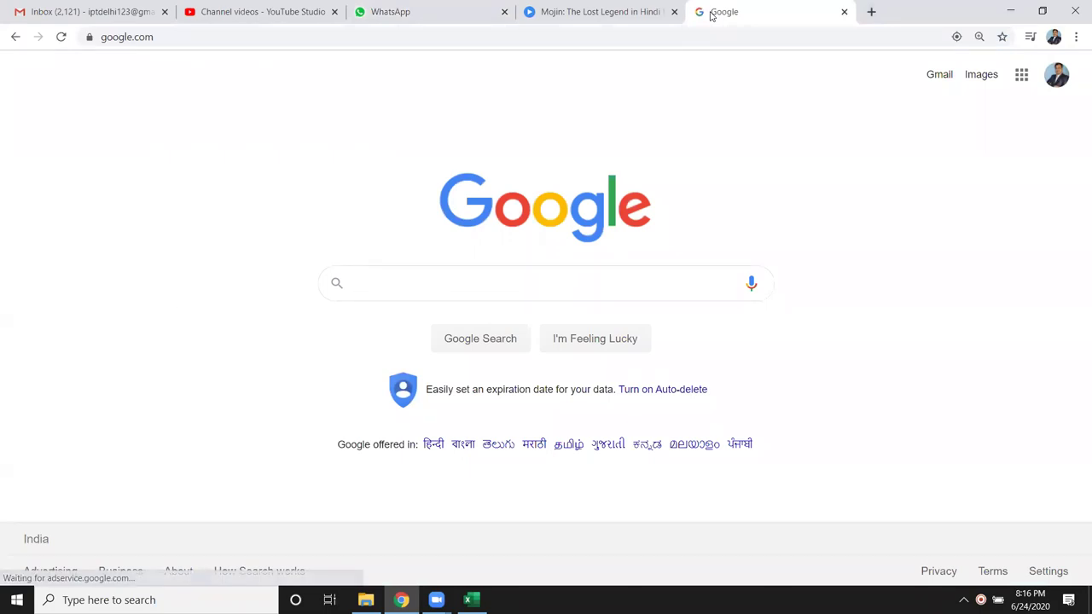
# Search Google for 'dashboard' and show the image results.
pyautogui.write('dh')
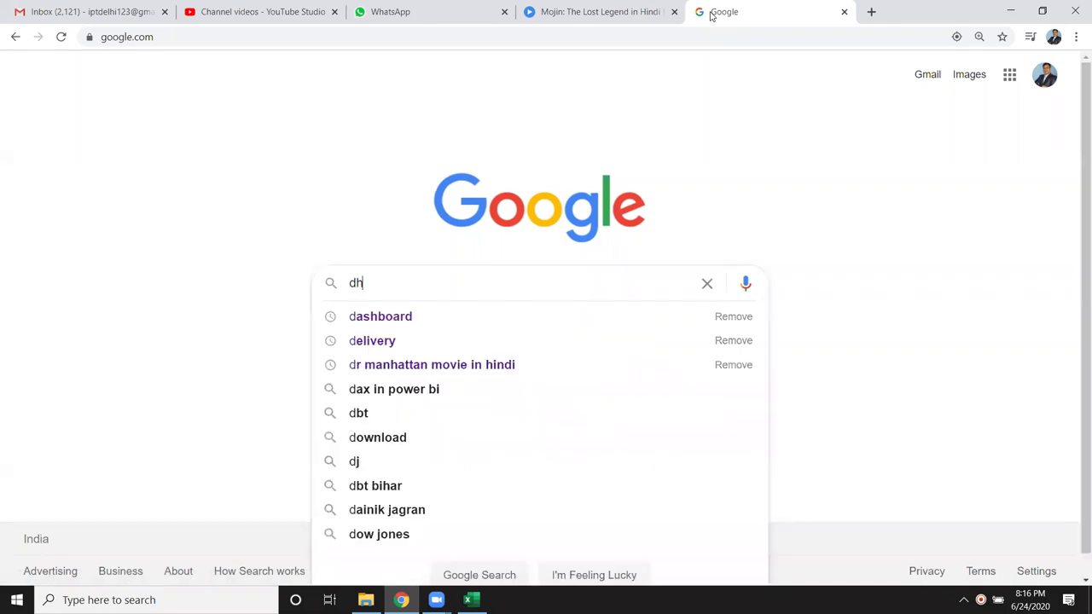
pyautogui.write('as')
pyautogui.press('BackSpace')
pyautogui.press('BackSpace')
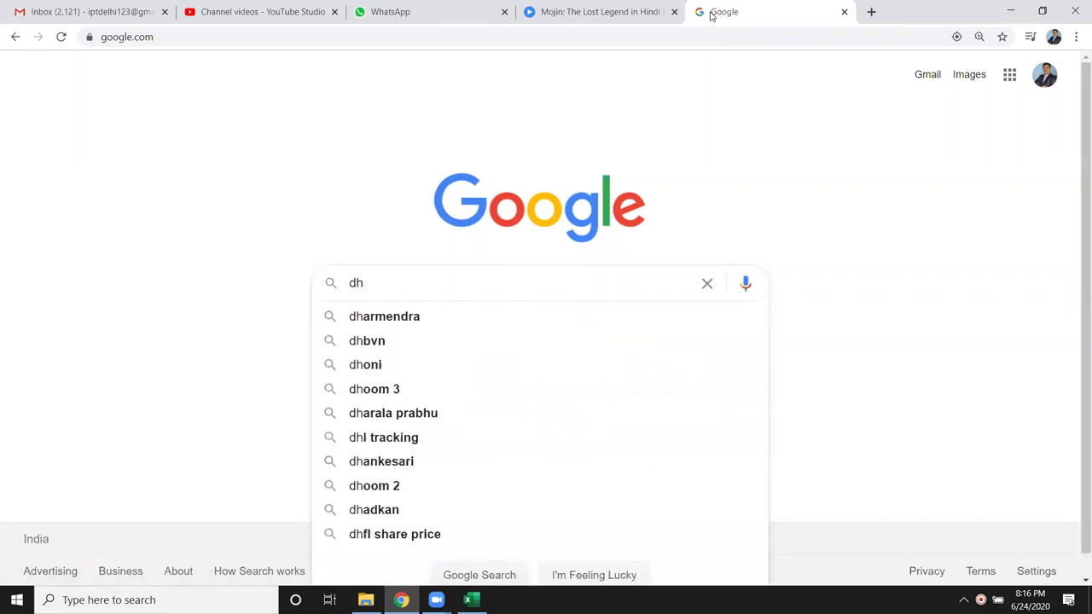
pyautogui.press('BackSpace')
pyautogui.write('ashboard')
pyautogui.press('Down')
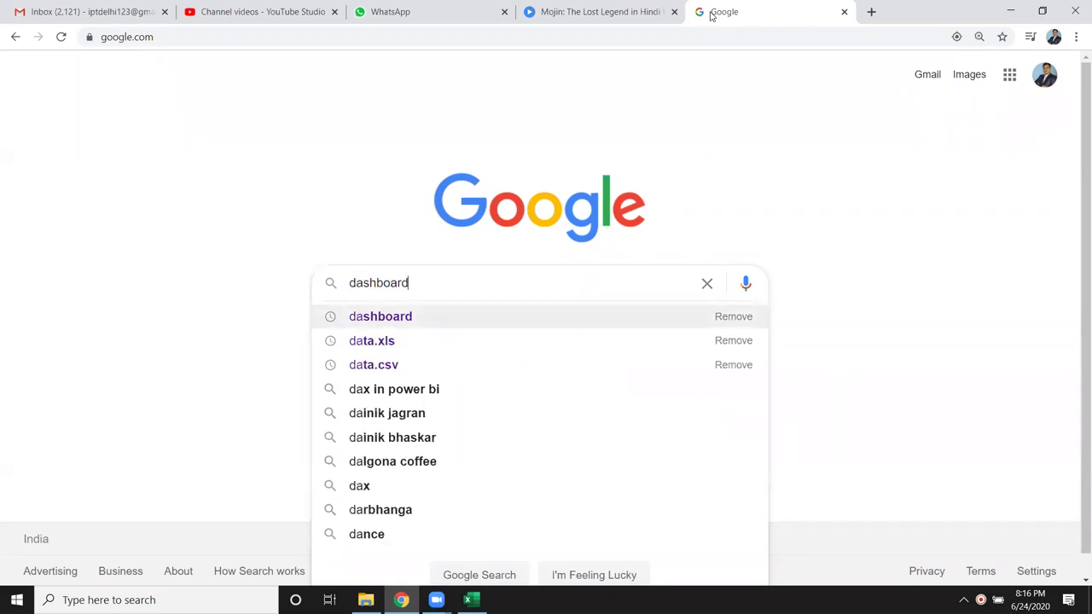
pyautogui.press('Return')
pyautogui.click(220, 129)
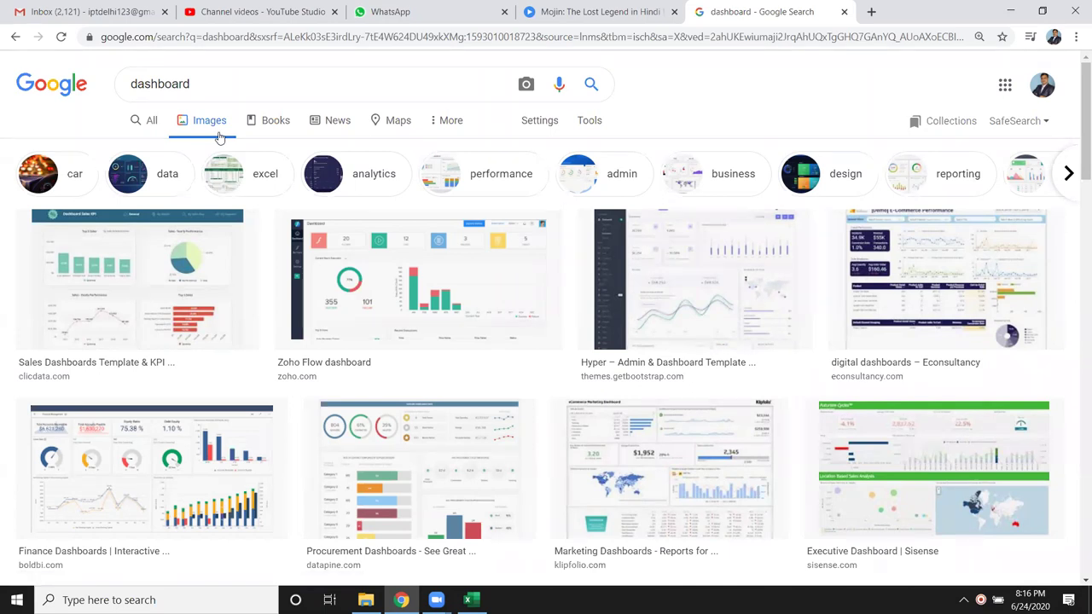
# Open the large preview of the Bold BI Finance Dashboards image.
pyautogui.scroll(-3, 476, 483)
pyautogui.scroll(2, 141, 443)
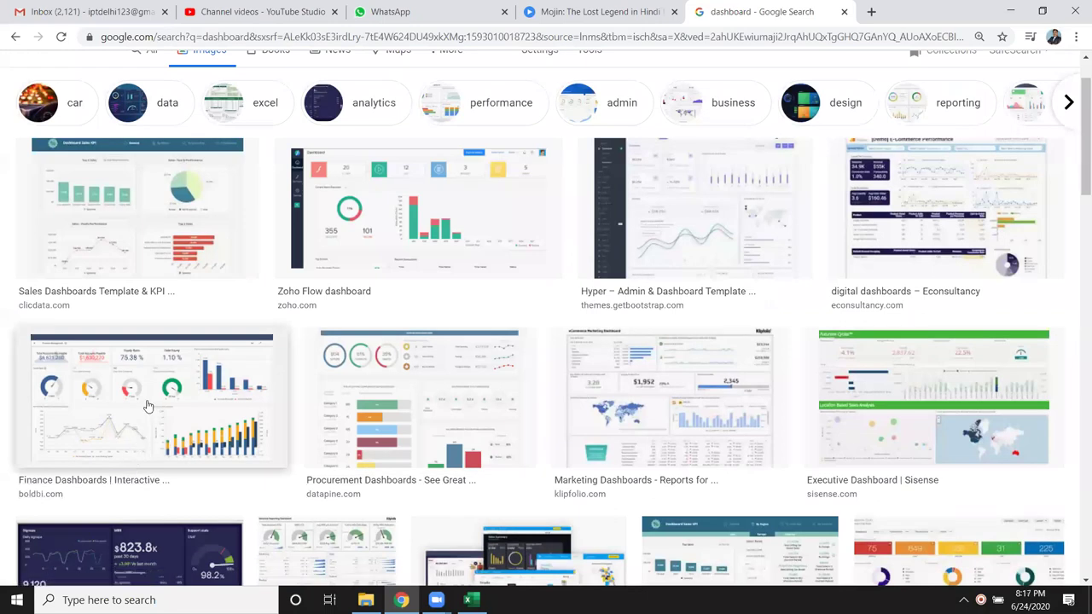
pyautogui.click(146, 406)
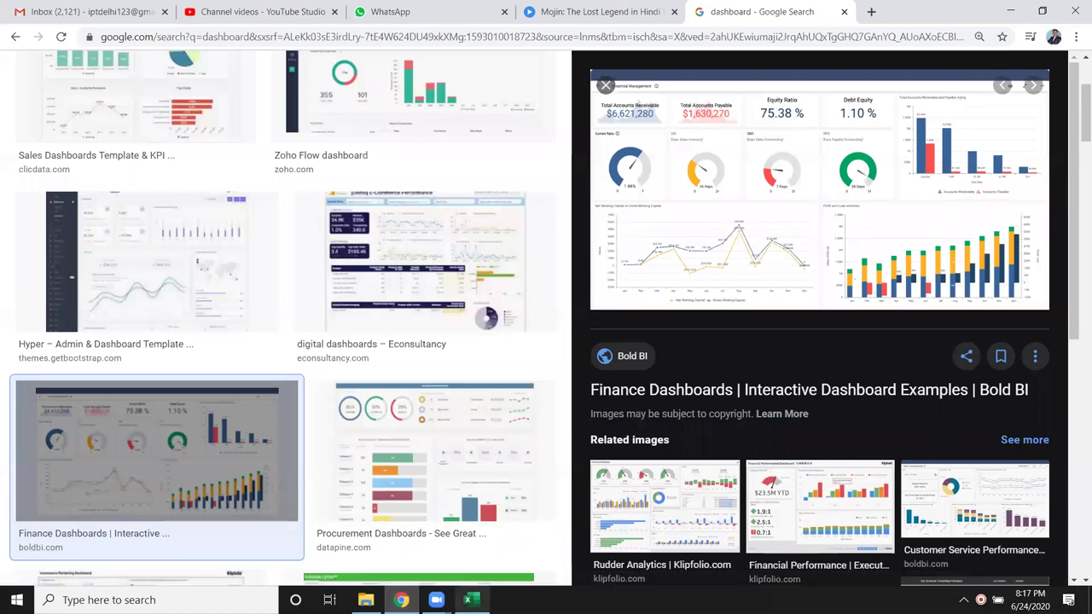
# In the Book1 workbook, enter 'Month' in cell A1.
pyautogui.moveTo(469, 600)
pyautogui.click(469, 538)
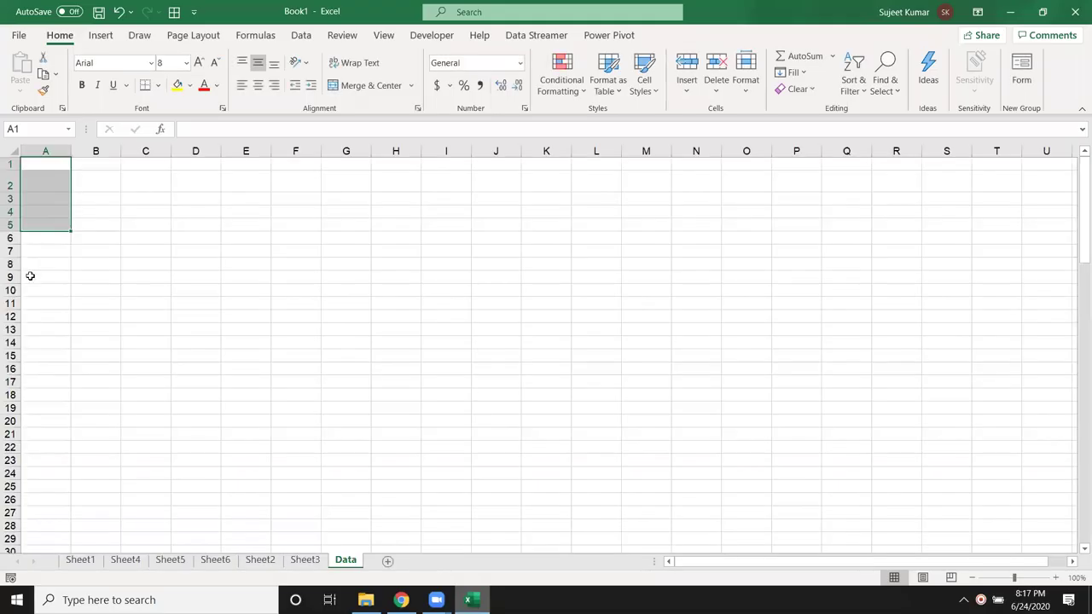
pyautogui.click(56, 166)
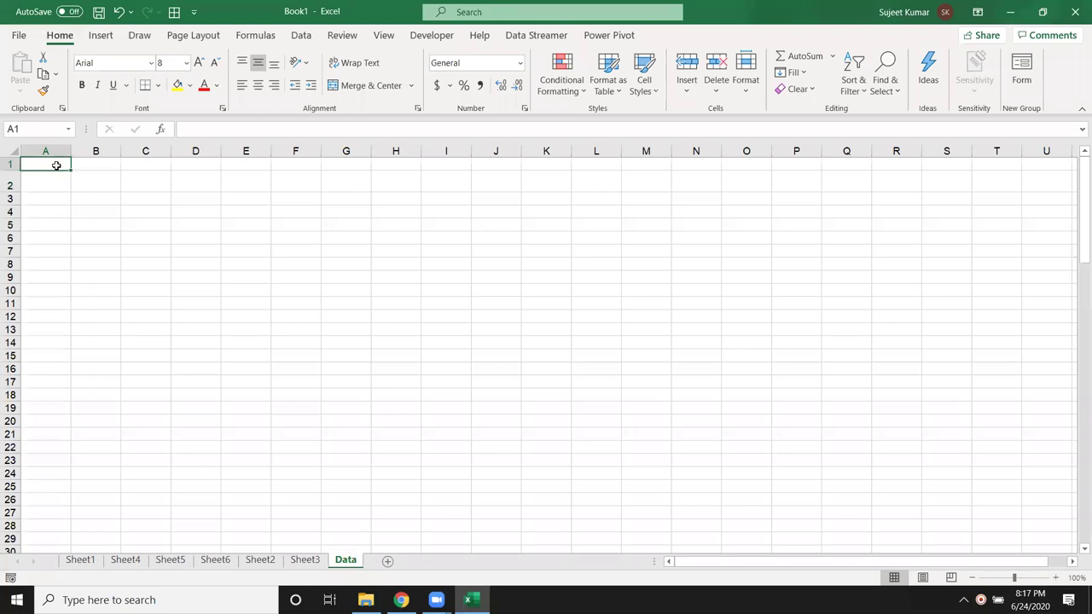
pyautogui.write('Month')
pyautogui.press('Return')
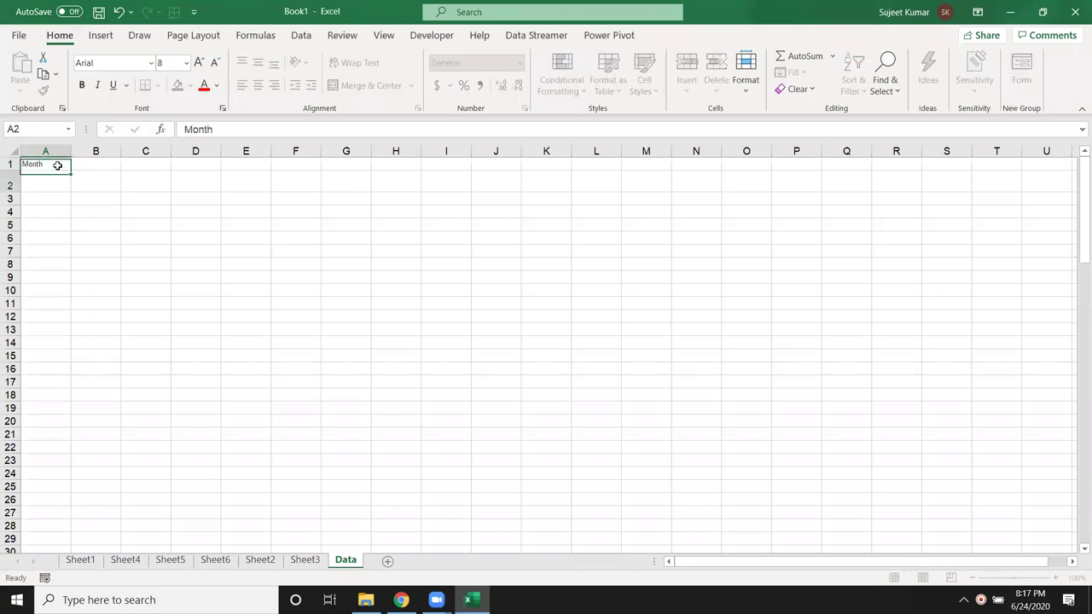
# Delete the oversized row 2 and make a first attempt at the A2 label.
pyautogui.write('SA')
pyautogui.press('BackSpace')
pyautogui.press('BackSpace')
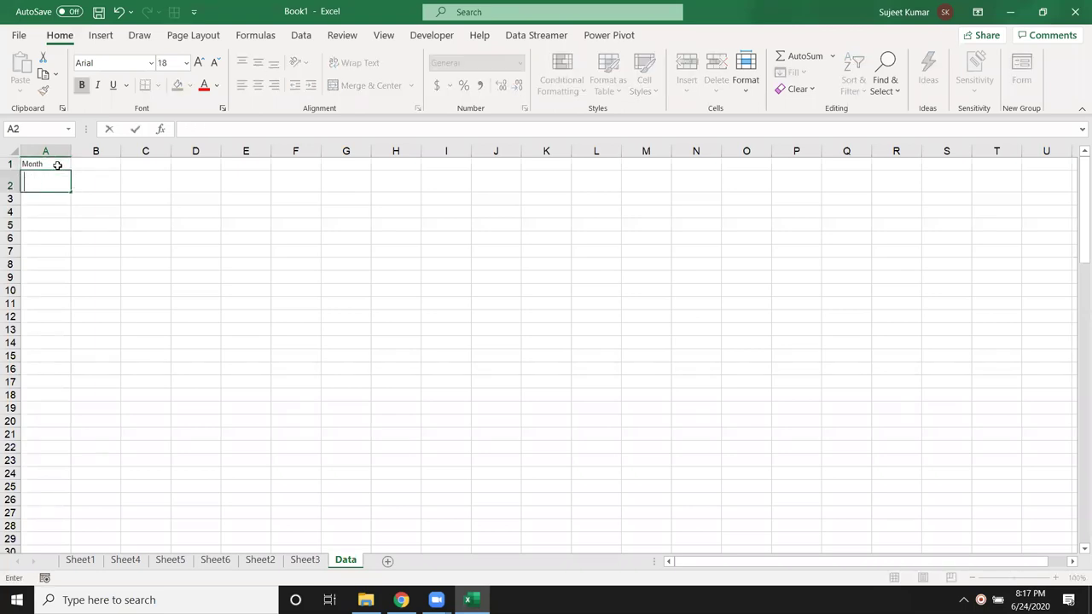
pyautogui.press('Tab')
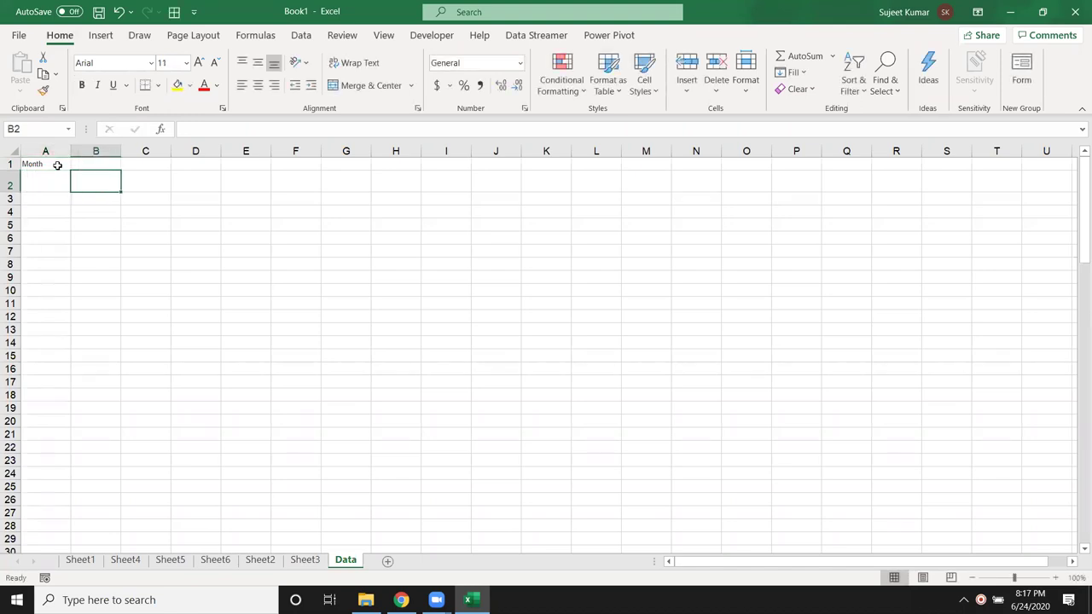
pyautogui.hotkey('shift', 'space')
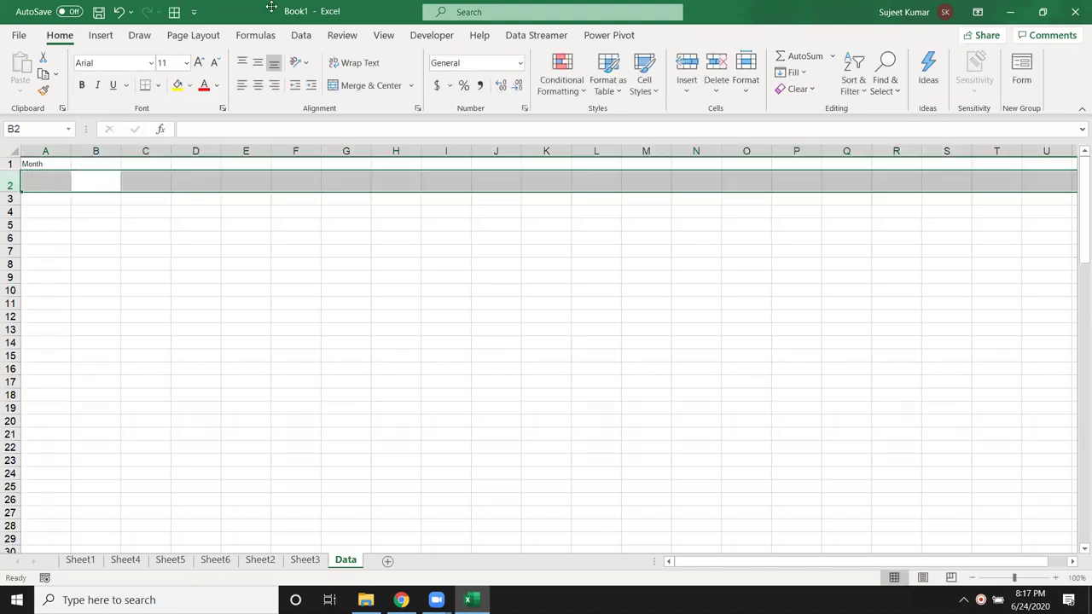
pyautogui.hotkey('ctrl', '-')
pyautogui.press('Left')
pyautogui.write('saLES')
pyautogui.press('Return')
# Clear the wrongly cased 'saLES' and enter 'Sales' in A2.
pyautogui.press('Up')
pyautogui.press('Down')
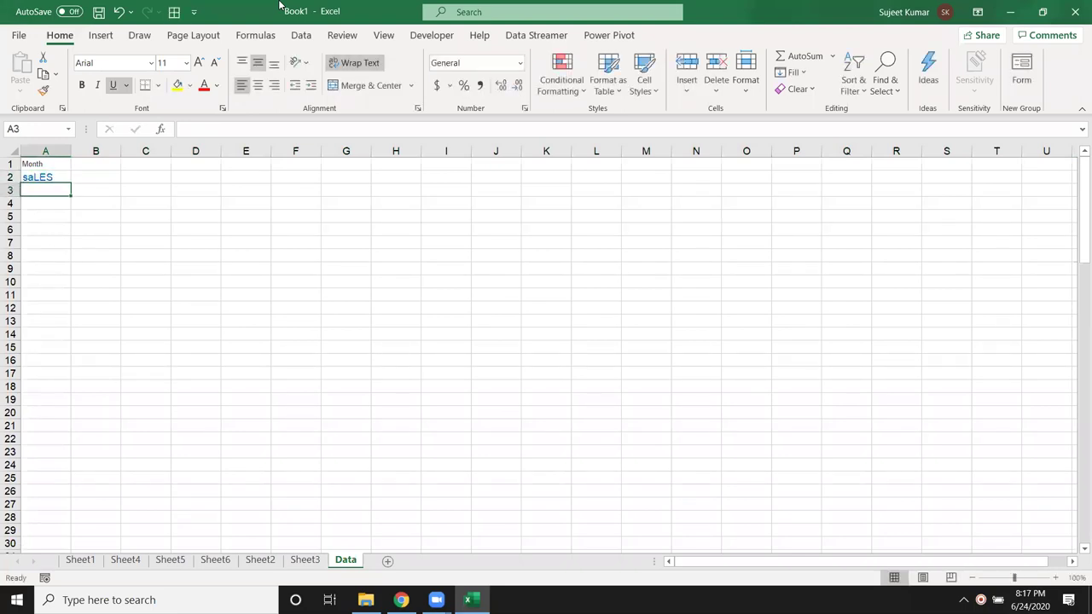
pyautogui.press('Up')
pyautogui.hotkey('shift', 'space')
pyautogui.press('Delete')
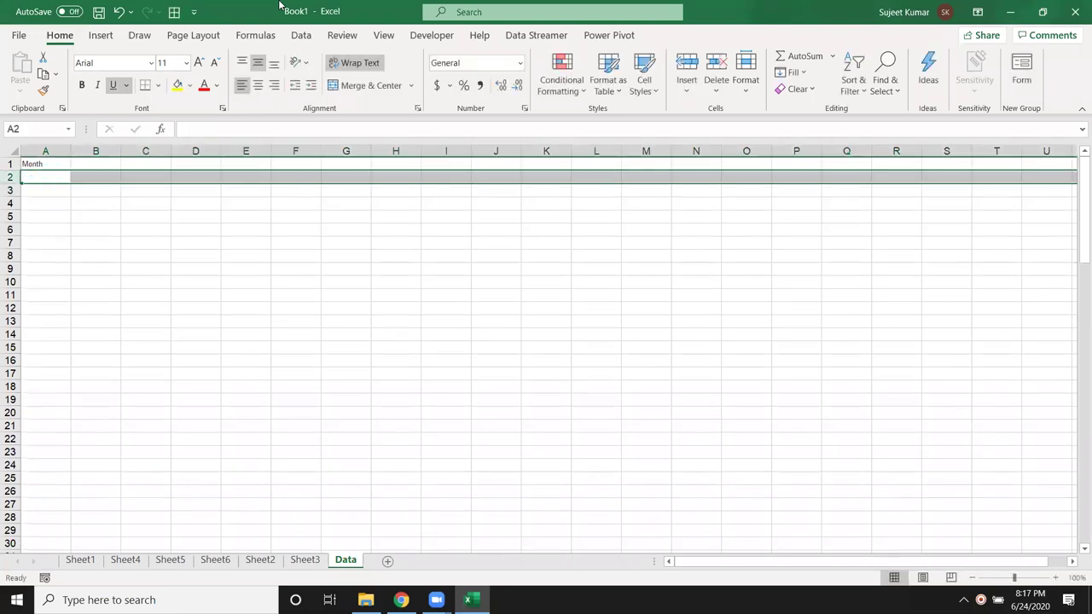
pyautogui.press('Up')
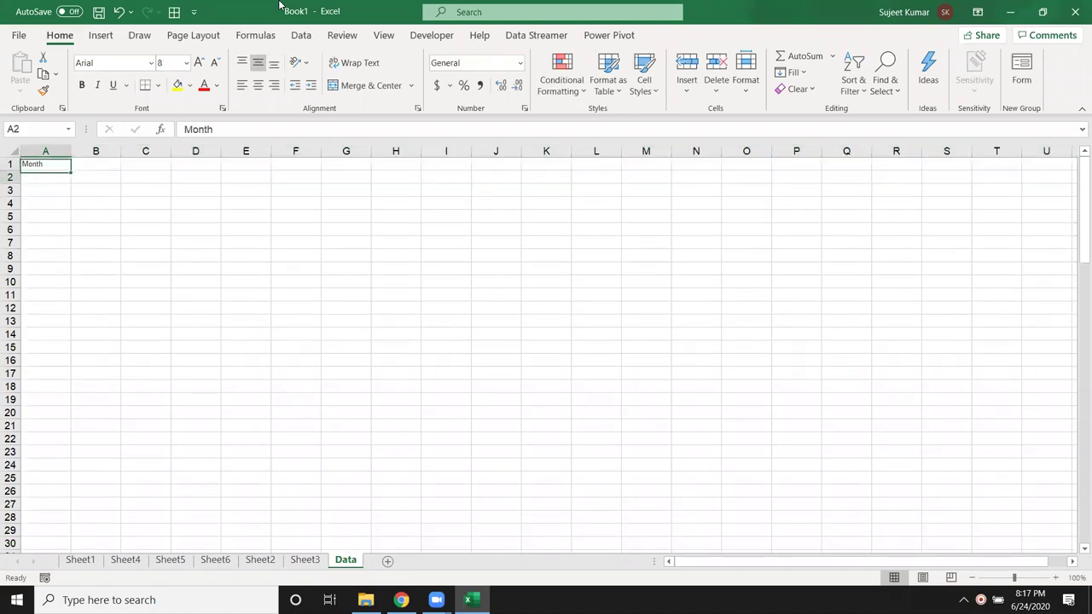
pyautogui.write('s')
pyautogui.press('BackSpace')
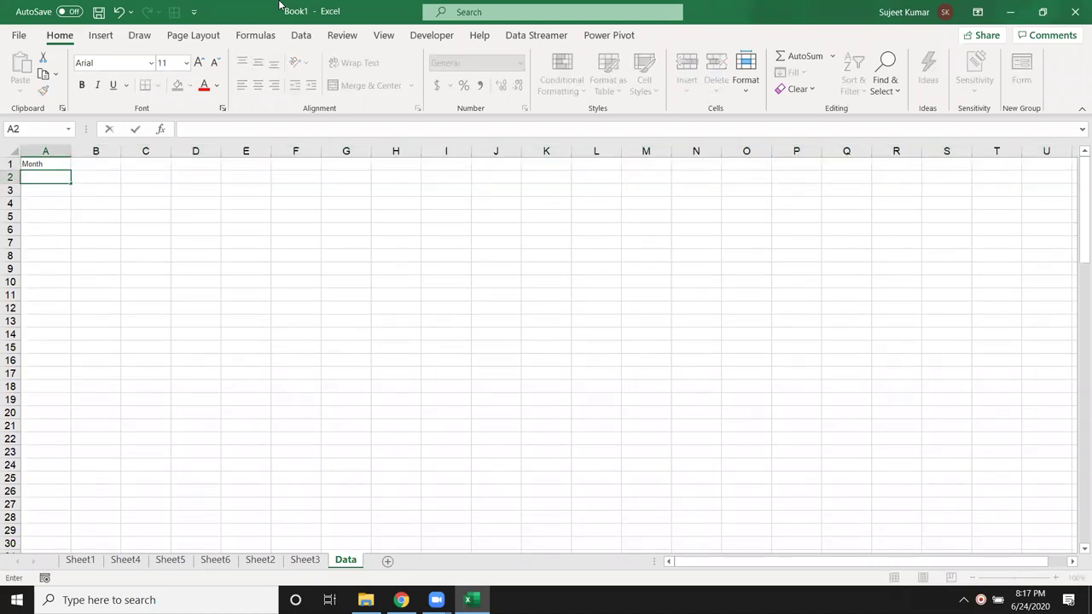
pyautogui.write('sA')
pyautogui.press('BackSpace')
pyautogui.press('BackSpace')
pyautogui.write('Sales')
pyautogui.hotkey('ctrl', 'Return')
# Enter 'Jan' in B1 and fill the months through Jun to G1.
pyautogui.press('Up')
pyautogui.press('Right')
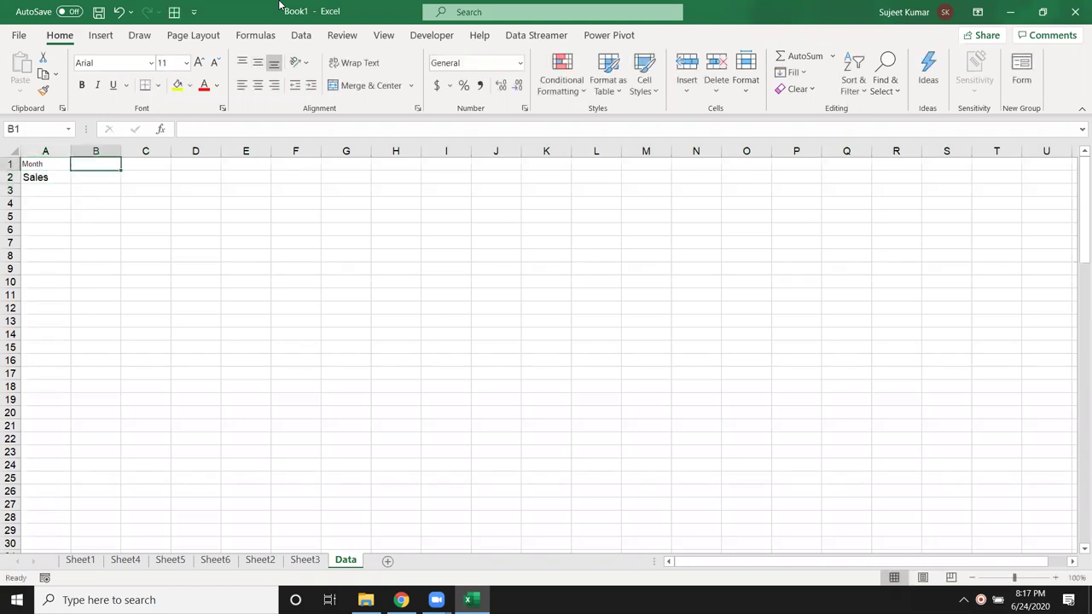
pyautogui.write('Jan')
pyautogui.press('Return')
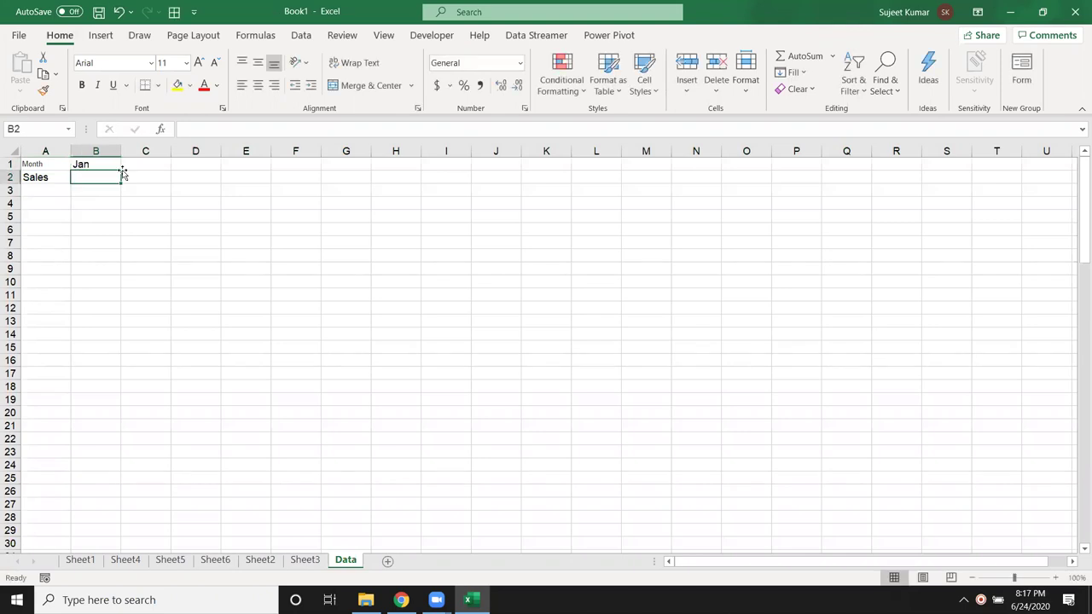
pyautogui.click(119, 168)
pyautogui.moveTo(120, 170); pyautogui.dragTo(369, 171)
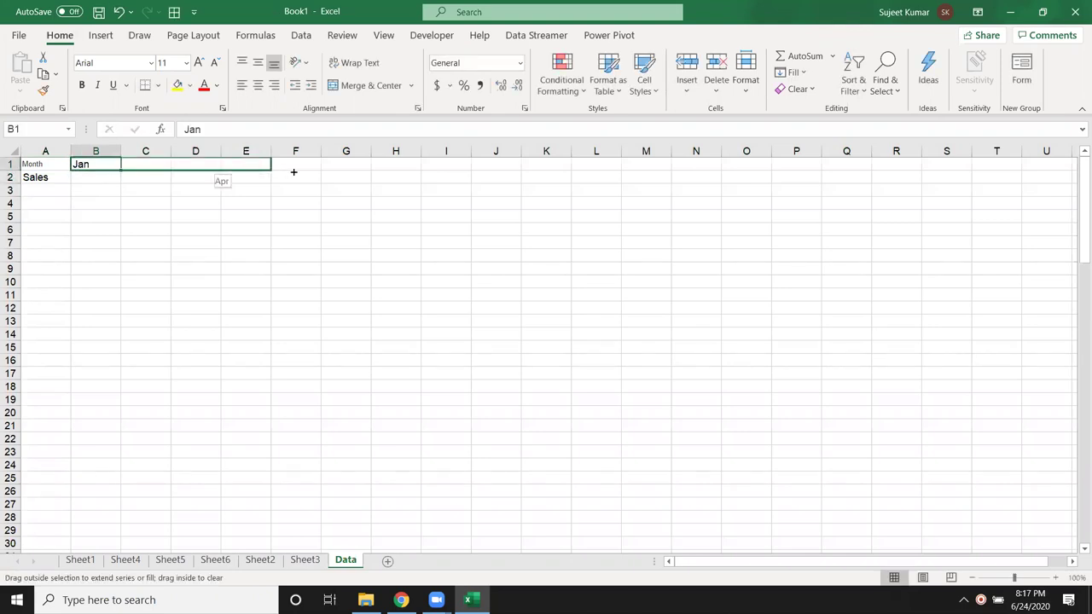
# Enter sales 85, 69, 89, 58, 96 and 78 in B2:G2.
pyautogui.click(99, 179)
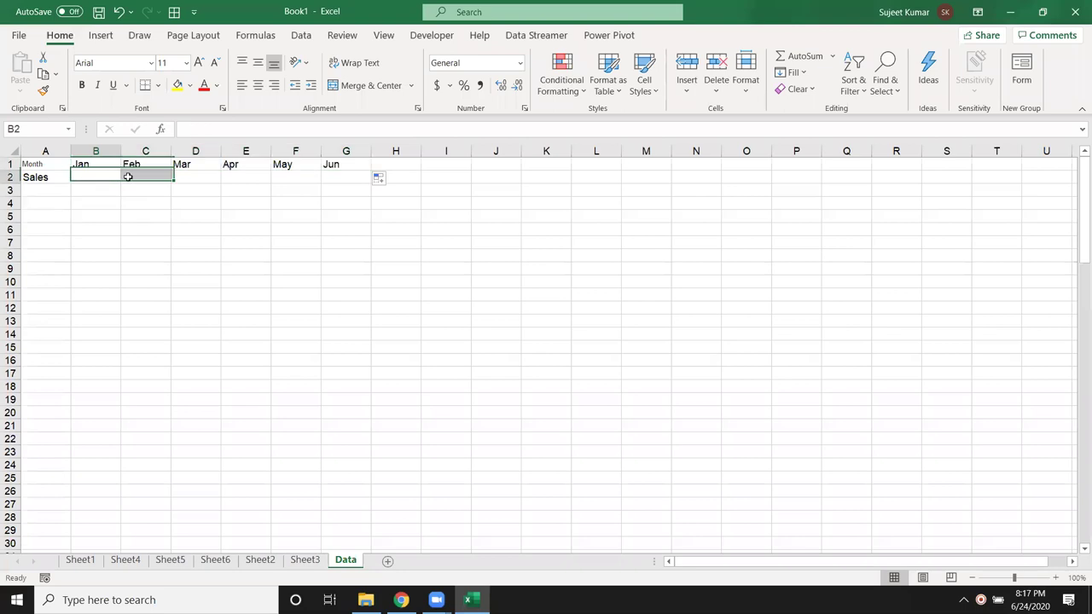
pyautogui.write('85')
pyautogui.press('Tab')
pyautogui.write('69')
pyautogui.press('Tab')
pyautogui.write('89')
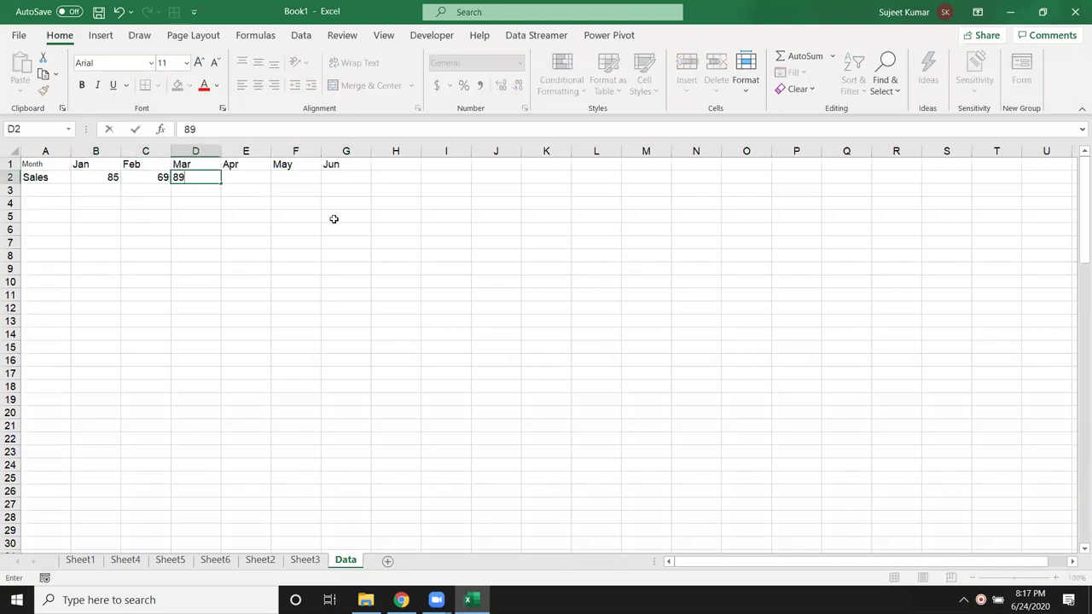
pyautogui.press('Tab')
pyautogui.write('58')
pyautogui.press('Tab')
pyautogui.write('96')
pyautogui.press('Tab')
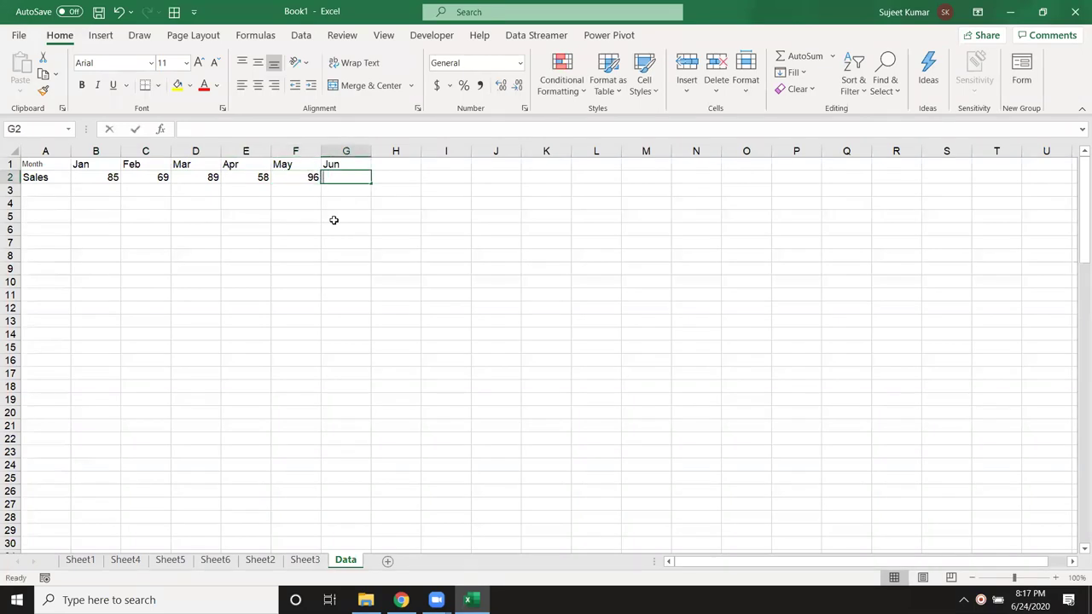
pyautogui.write('78')
pyautogui.press('Return')
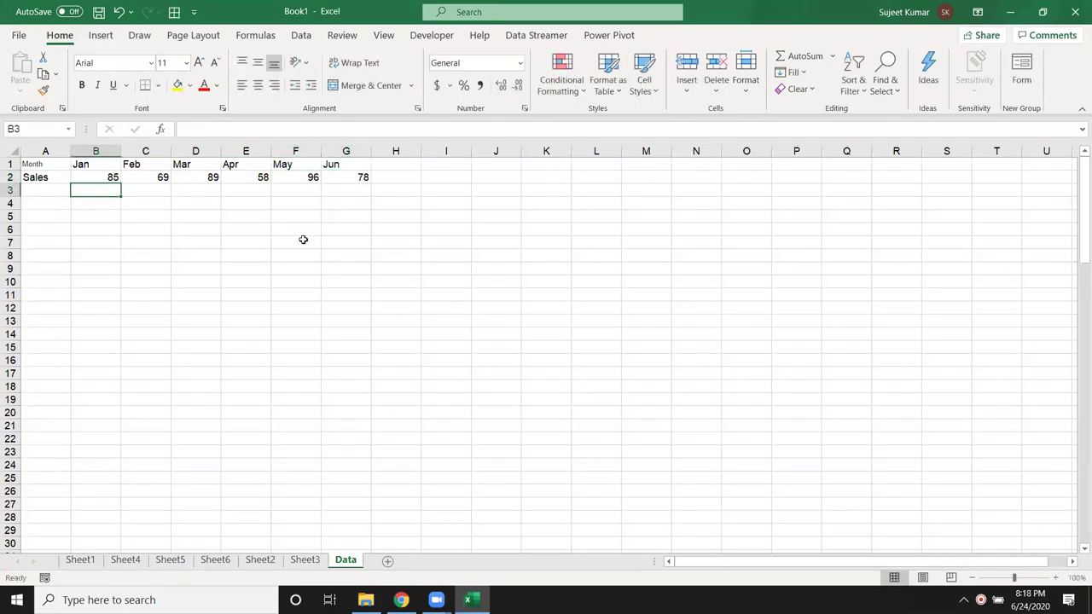
# Review the May, Feb and Apr sales values in row 2.
pyautogui.keyDown('ctrl'); pyautogui.scroll(5, 300, 239); pyautogui.keyUp('ctrl')
pyautogui.scroll(1, 281, 232)
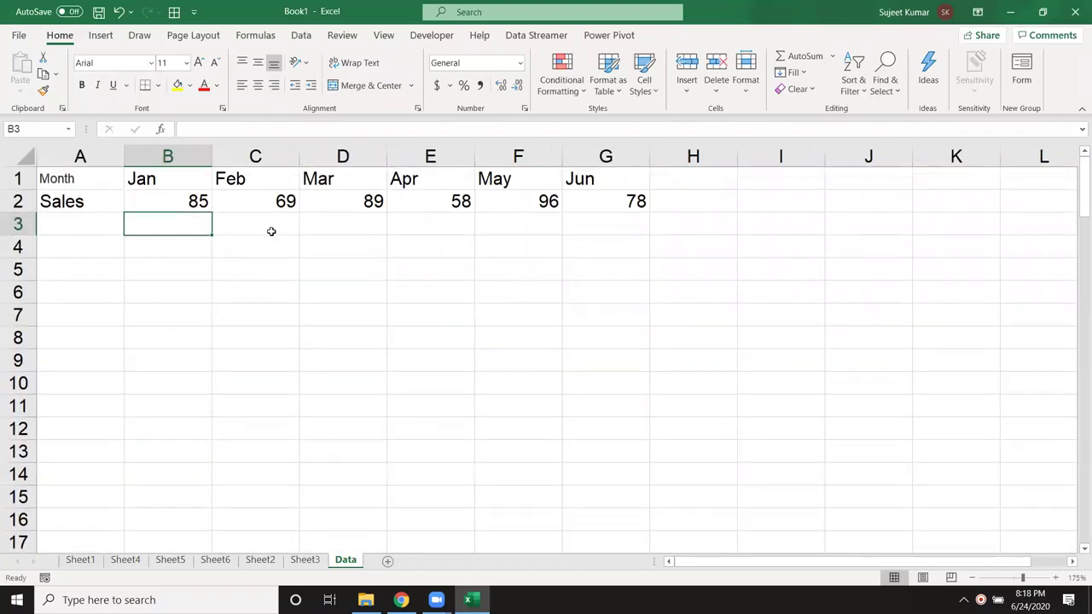
pyautogui.keyDown('ctrl'); pyautogui.scroll(1, 273, 230); pyautogui.keyUp('ctrl')
pyautogui.scroll(1, 267, 231)
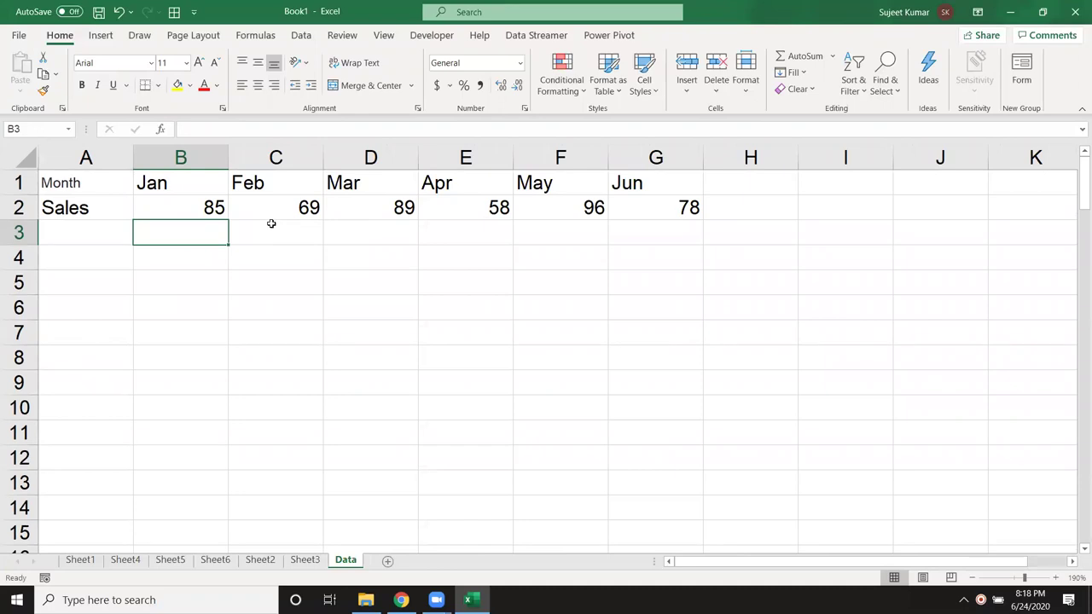
pyautogui.click(521, 203)
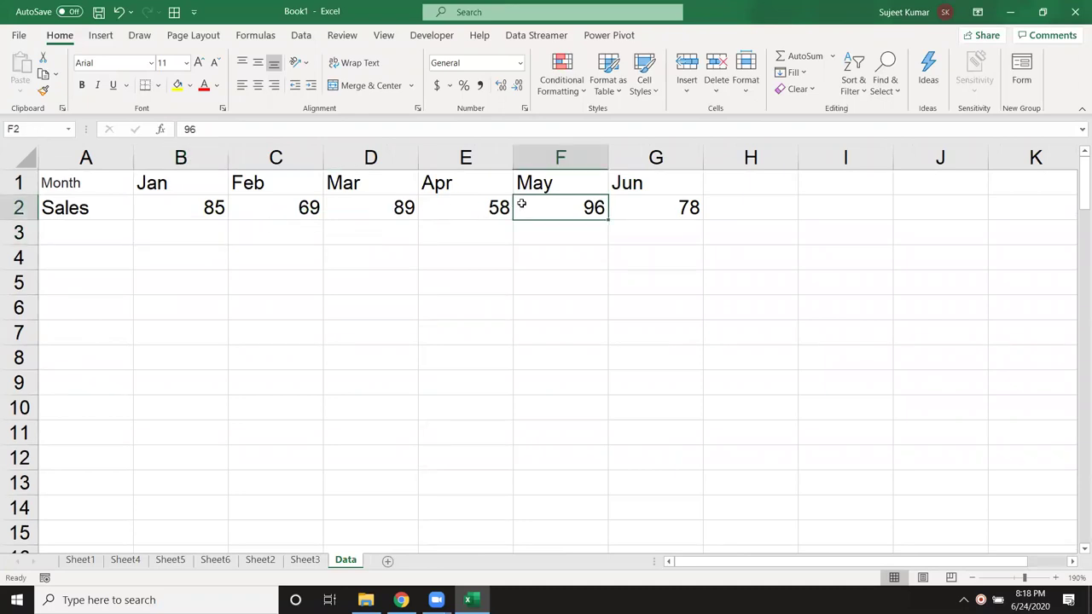
pyautogui.click(262, 205)
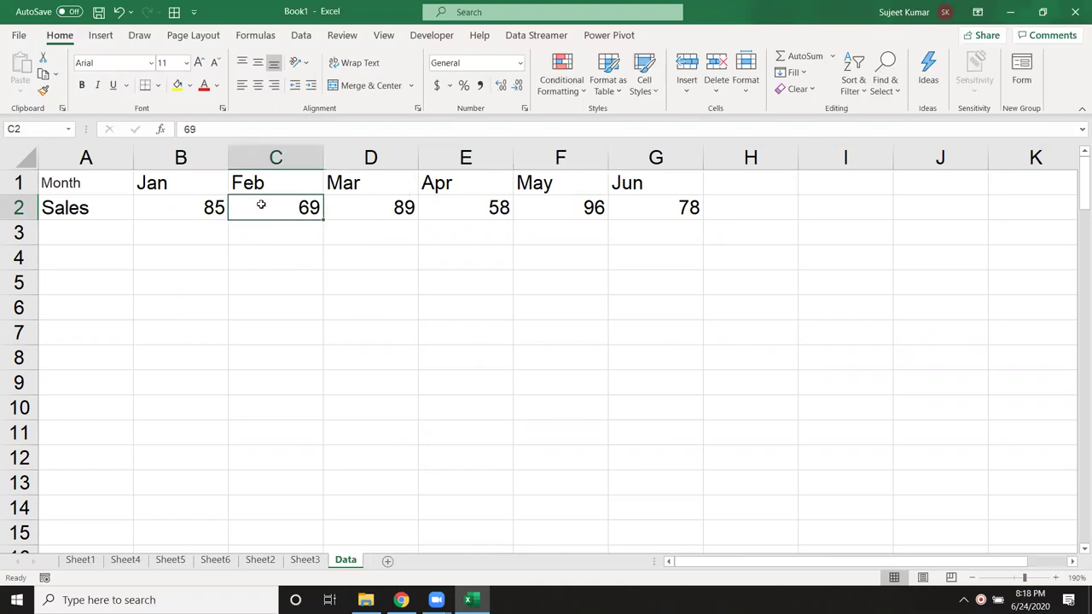
pyautogui.click(456, 223)
pyautogui.click(460, 200)
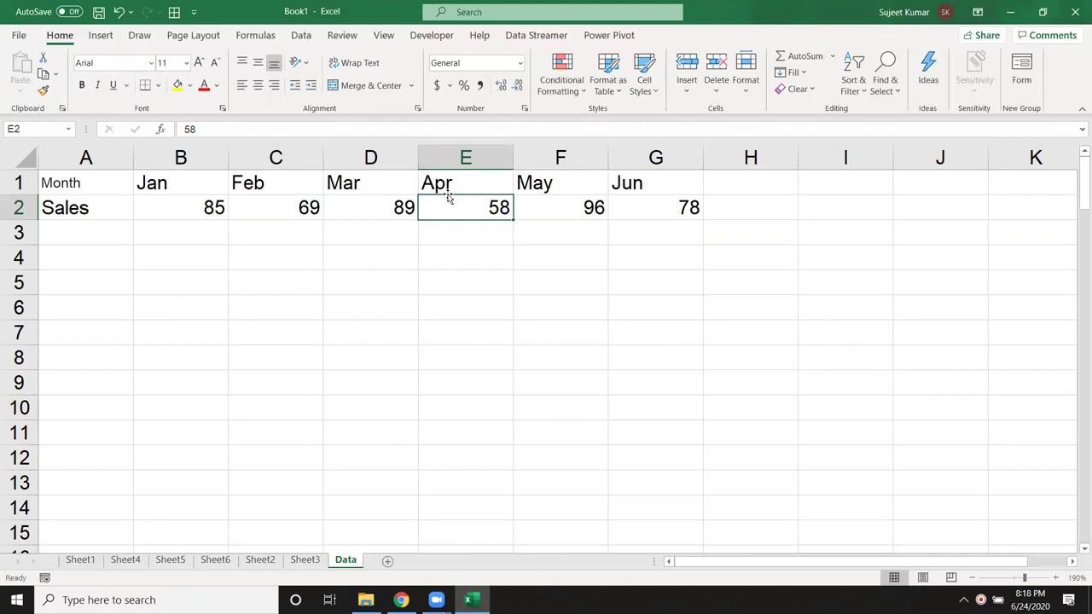
pyautogui.click(176, 201)
pyautogui.write('=')
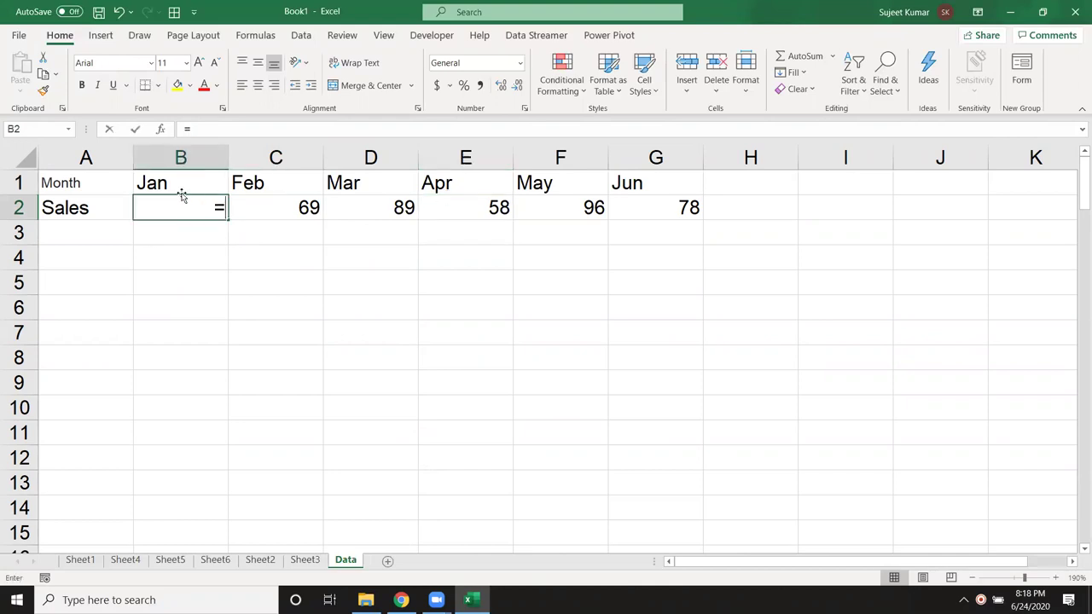
pyautogui.write('ra')
pyautogui.press('Down')
pyautogui.press('Tab')
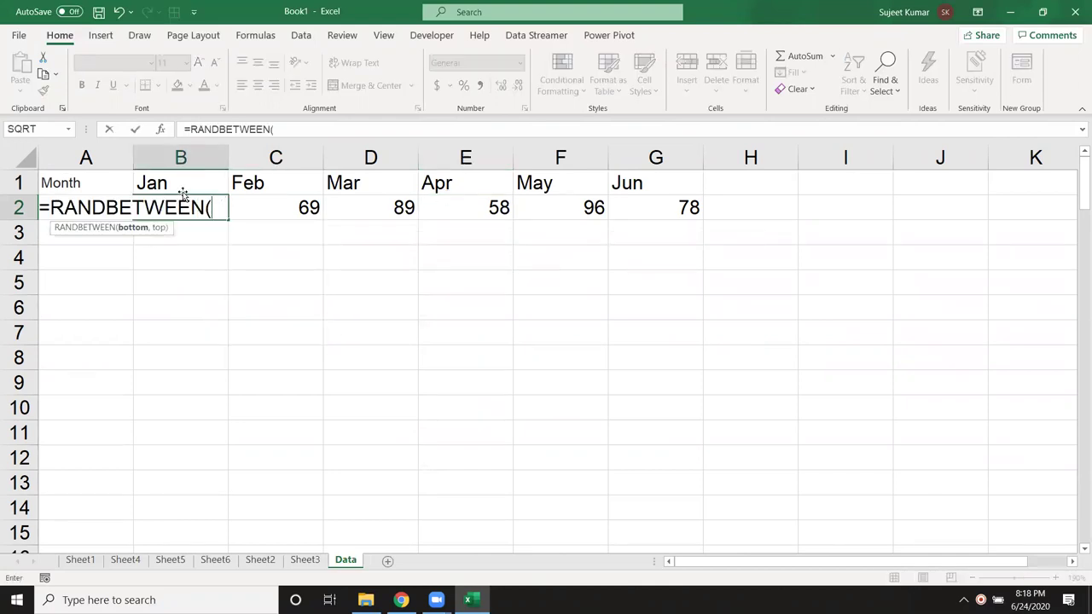
pyautogui.write('1000000')
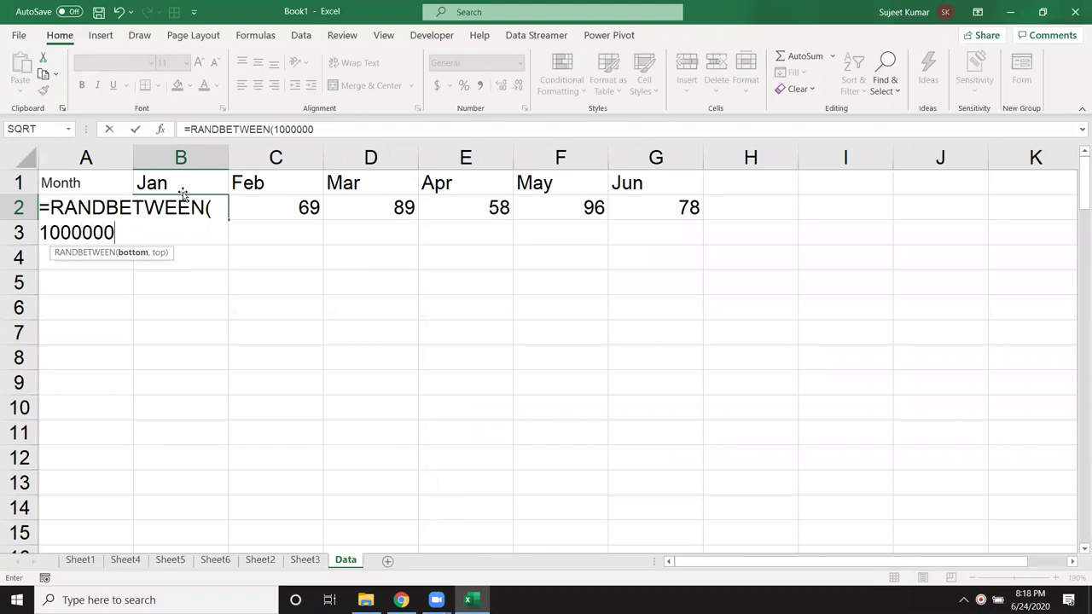
pyautogui.write(',9999999999999')
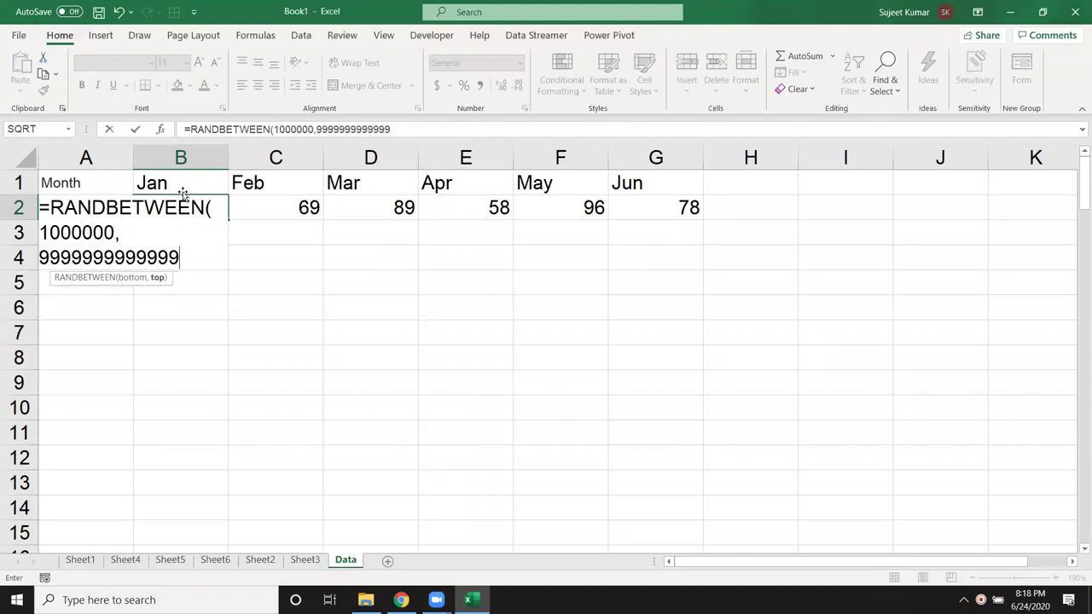
pyautogui.press('BackSpace')
pyautogui.press('BackSpace')
pyautogui.hotkey('ctrl', 'Return')
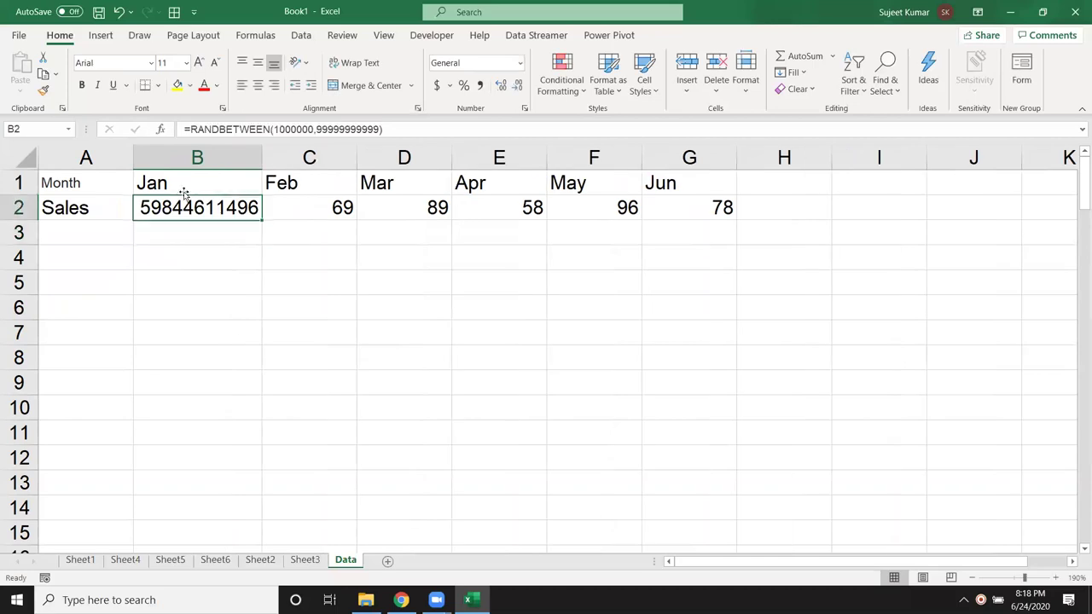
pyautogui.hotkey('ctrl', 'shift', 'Right')
pyautogui.hotkey('ctrl', 'v')
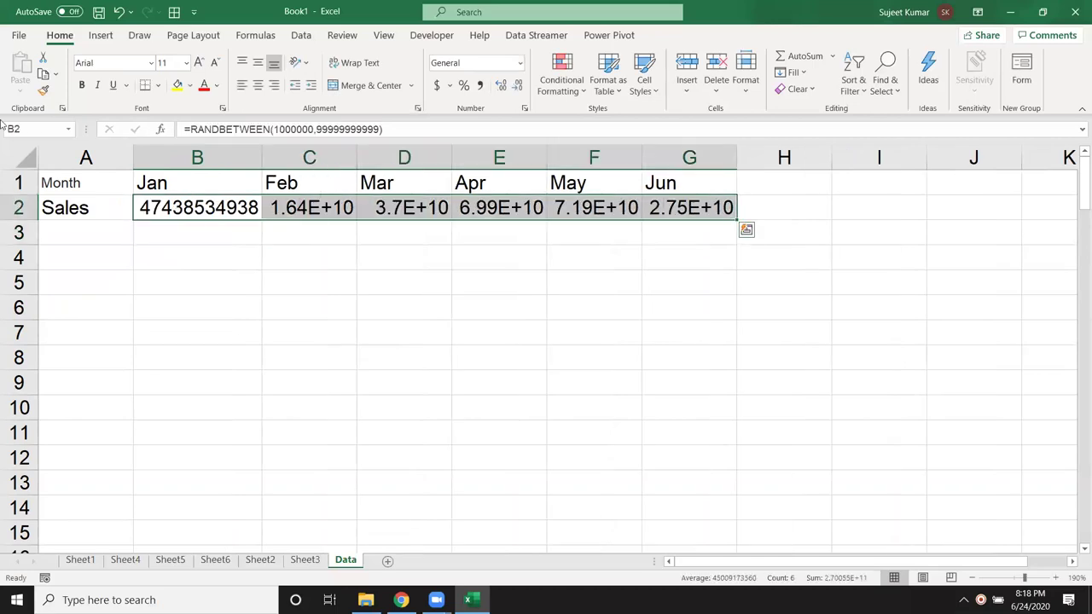
# Autofit all columns to the new numbers and select the Month/Sales range.
pyautogui.click(28, 153)
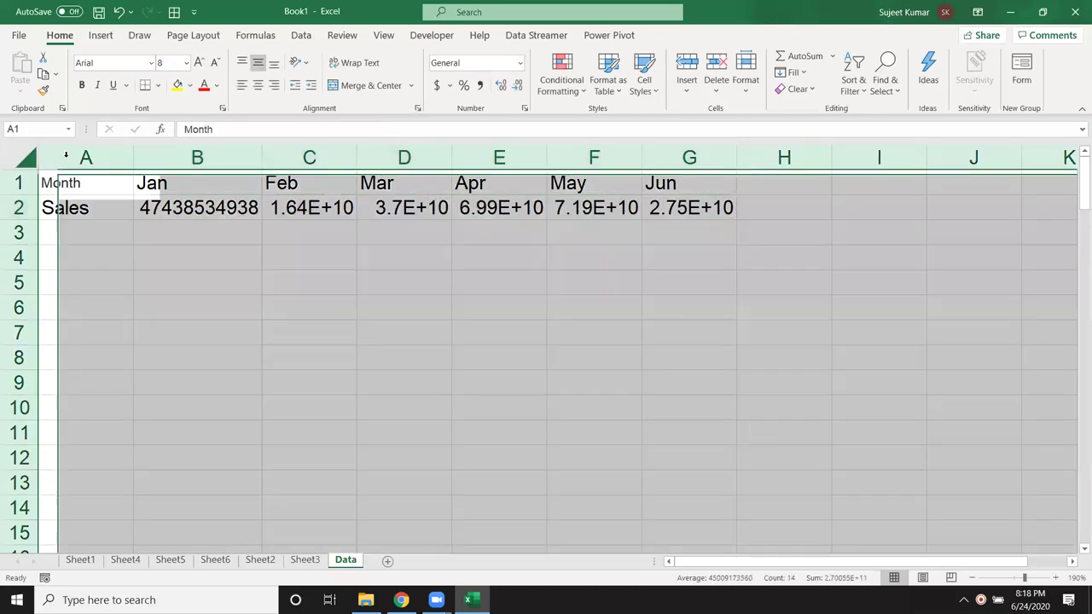
pyautogui.doubleClick(263, 157)
pyautogui.click(187, 223)
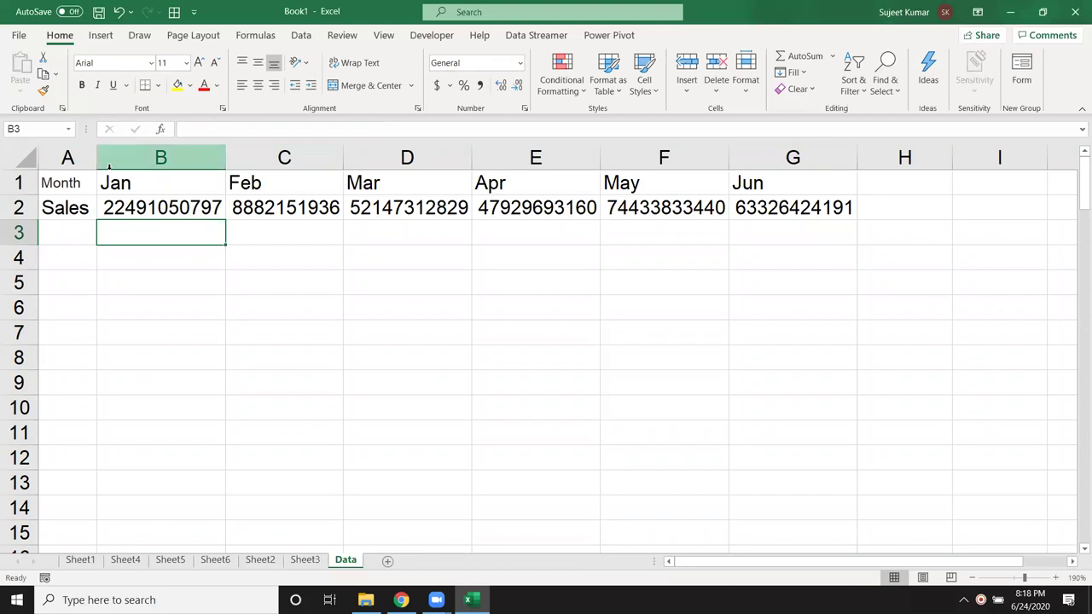
pyautogui.moveTo(72, 180)
pyautogui.mouseDown()
pyautogui.moveTo(758, 191)
pyautogui.moveTo(765, 203)
pyautogui.mouseUp()
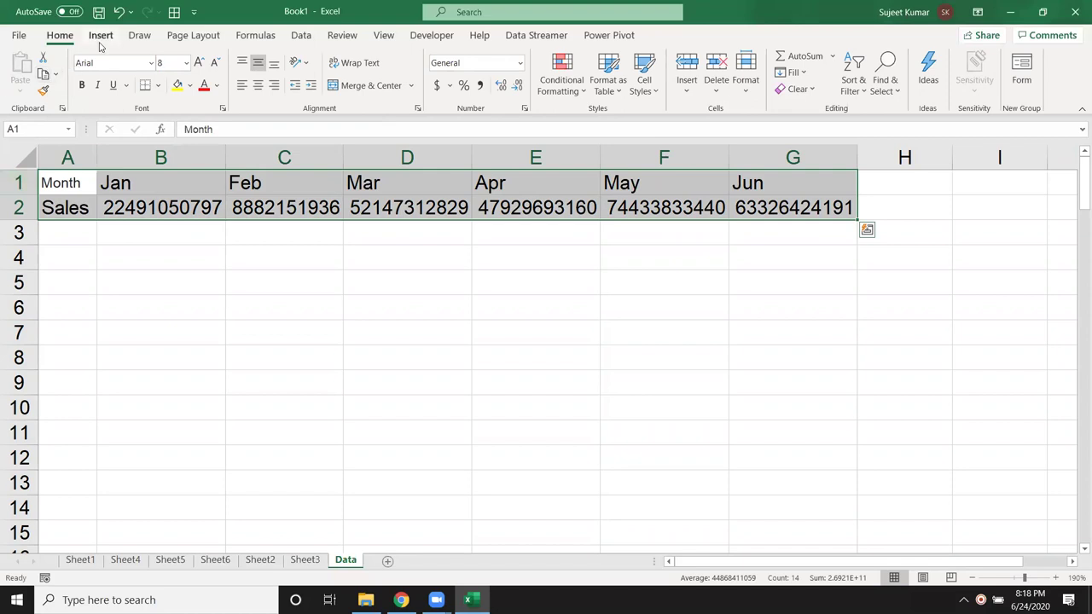
# Open the Insert Column or Bar Chart gallery for the Month/Sales table.
pyautogui.scroll(-1, 200, 81)
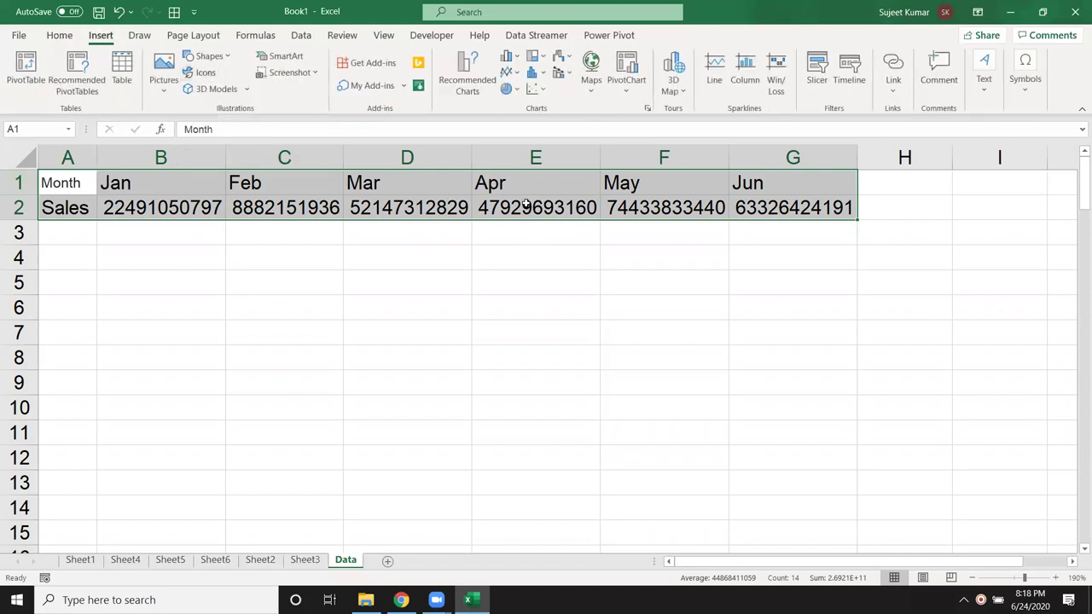
pyautogui.click(516, 60)
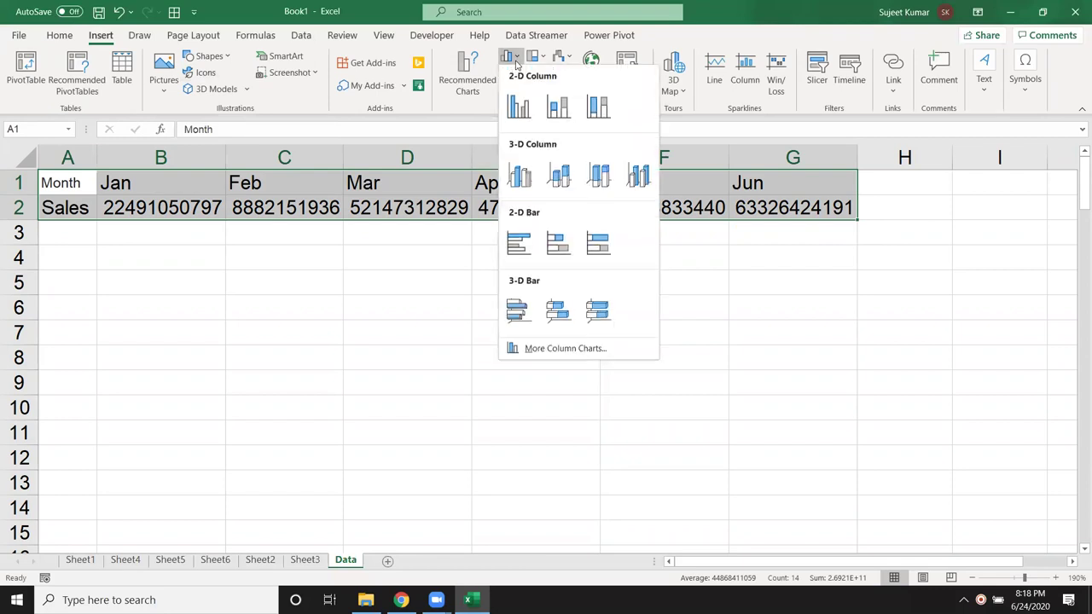
# Insert a 2-D clustered column Sales chart and inspect its series and the Feb and Mar bars.
pyautogui.click(518, 106)
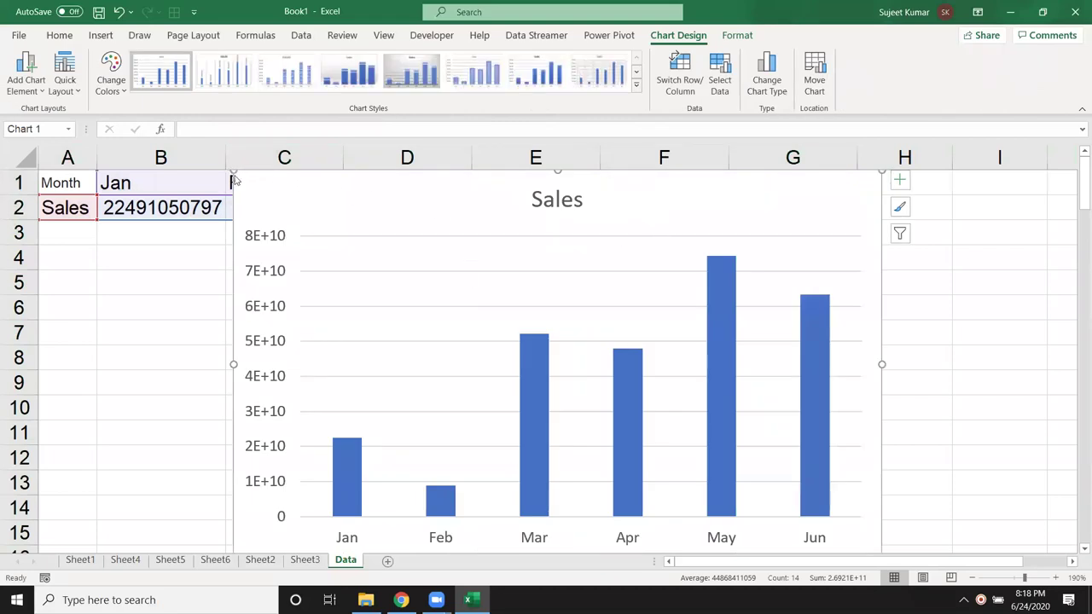
pyautogui.click(736, 509)
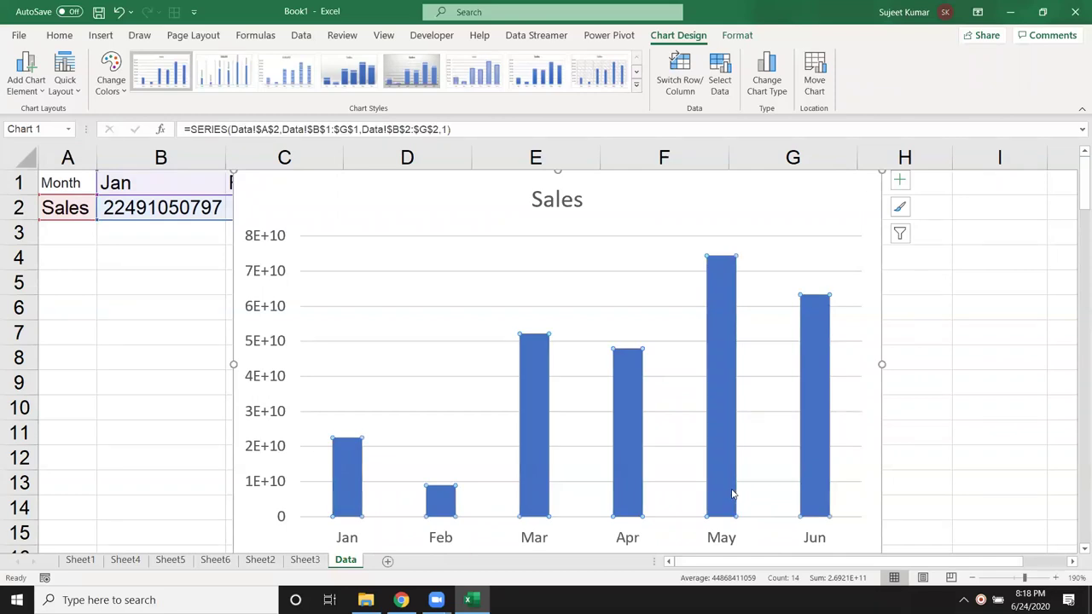
pyautogui.click(439, 512)
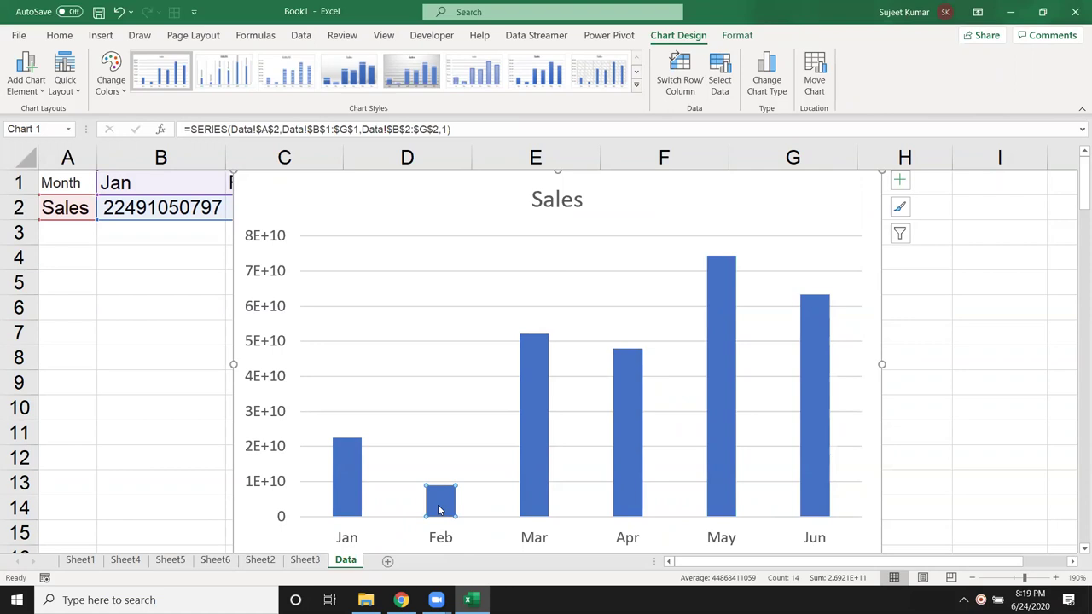
pyautogui.click(535, 390)
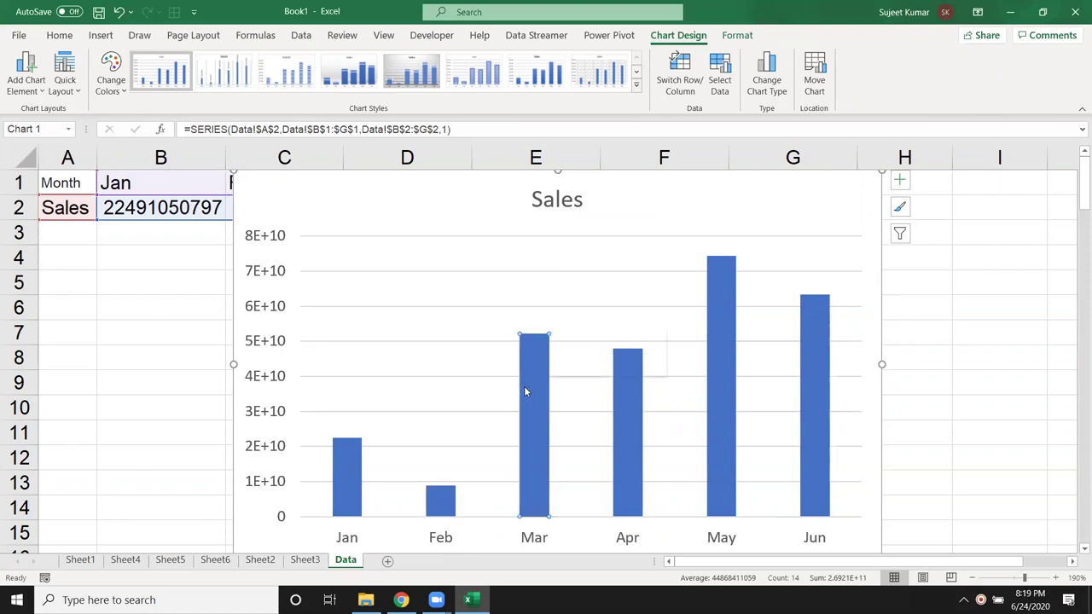
pyautogui.click(852, 279)
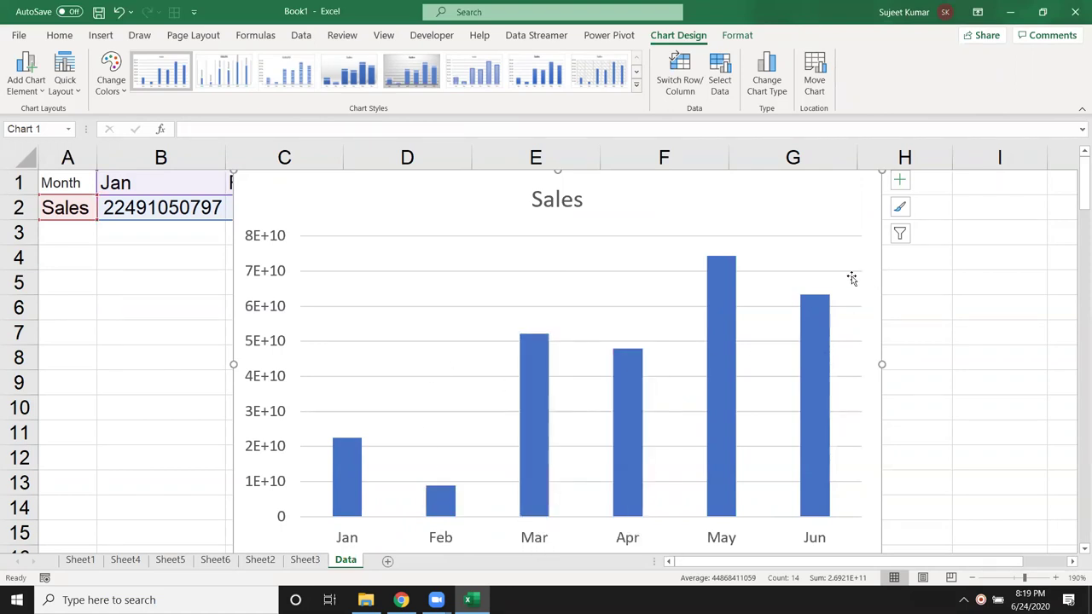
# Add a Moving Average trendline to the chart's Sales series.
pyautogui.rightClick(827, 312)
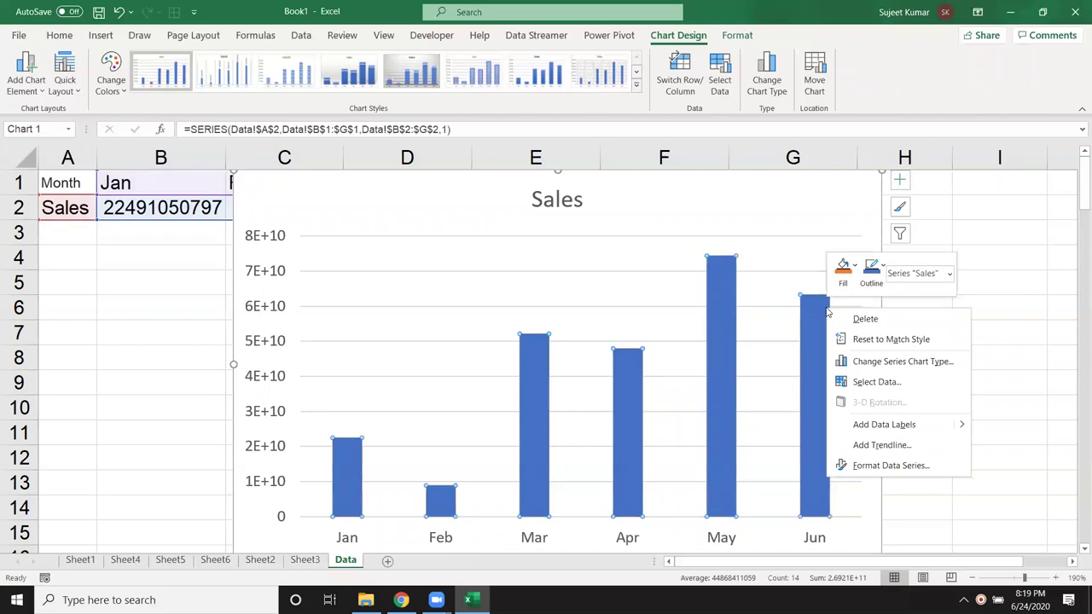
pyautogui.click(912, 445)
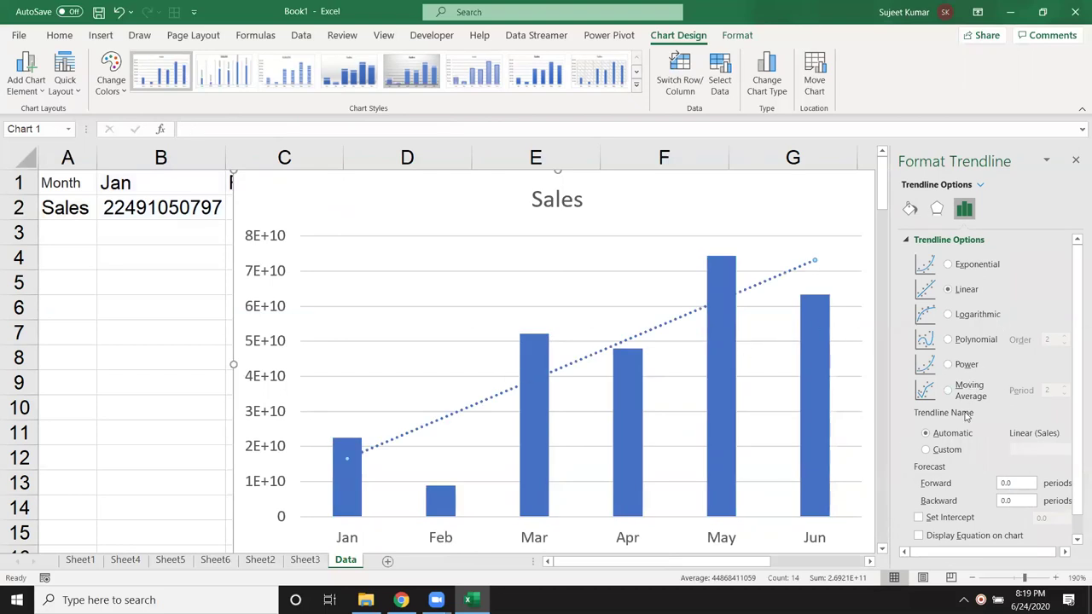
pyautogui.click(947, 390)
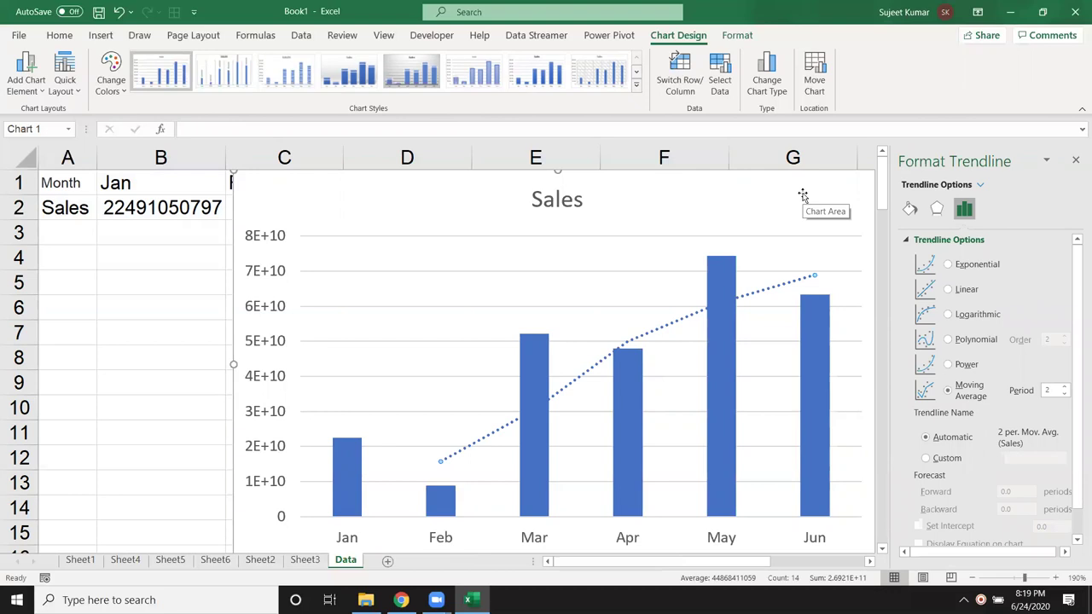
pyautogui.click(1073, 162)
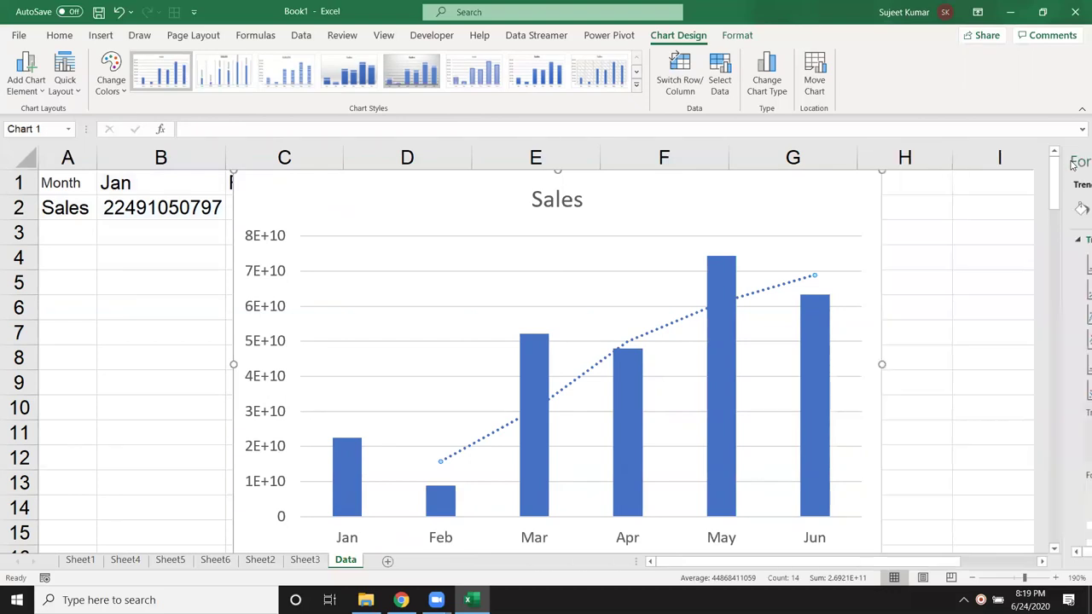
pyautogui.click(955, 300)
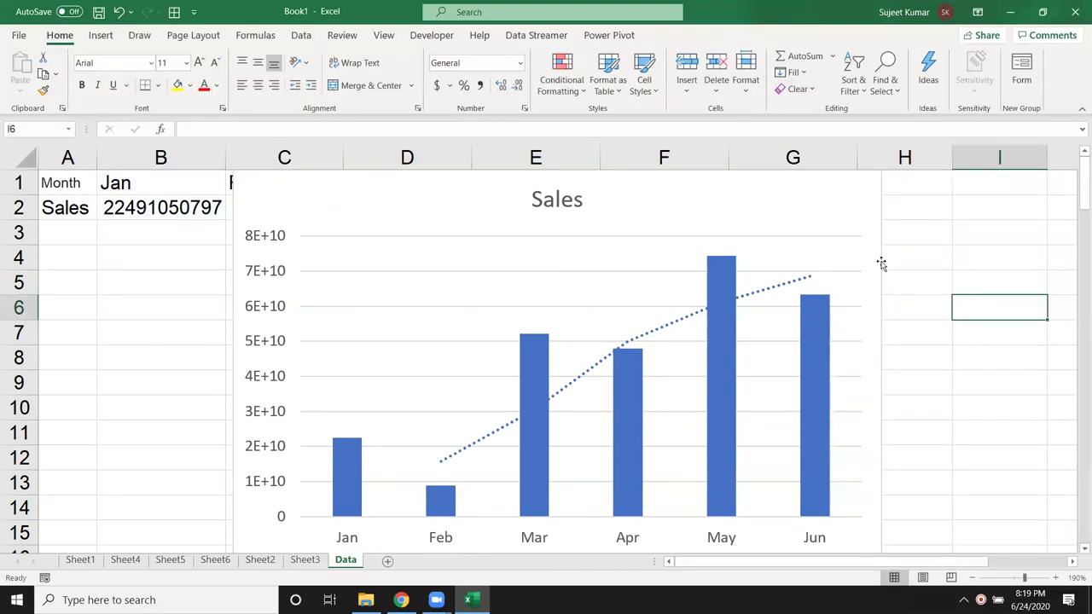
pyautogui.click(855, 222)
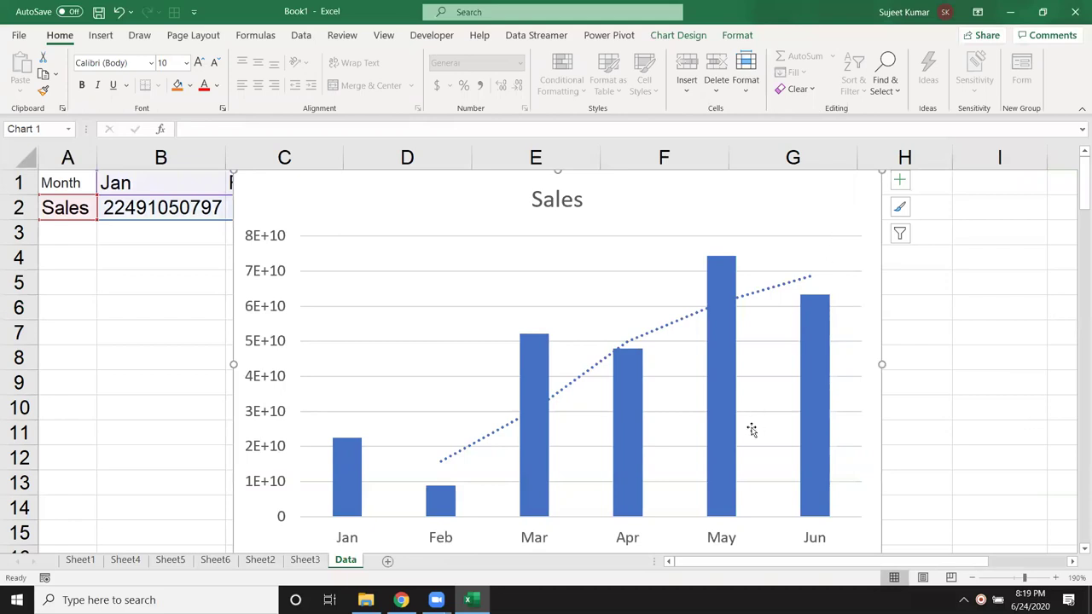
pyautogui.hotkey('alt', 'Tab')
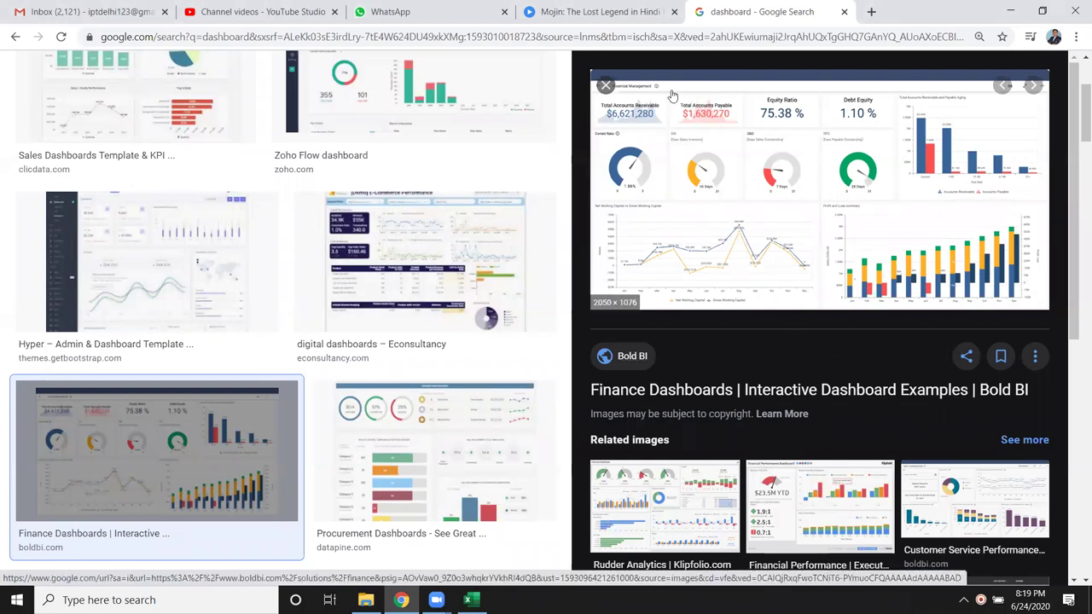
# Close the Finance Dashboards image preview and minimize Chrome.
pyautogui.click(606, 85)
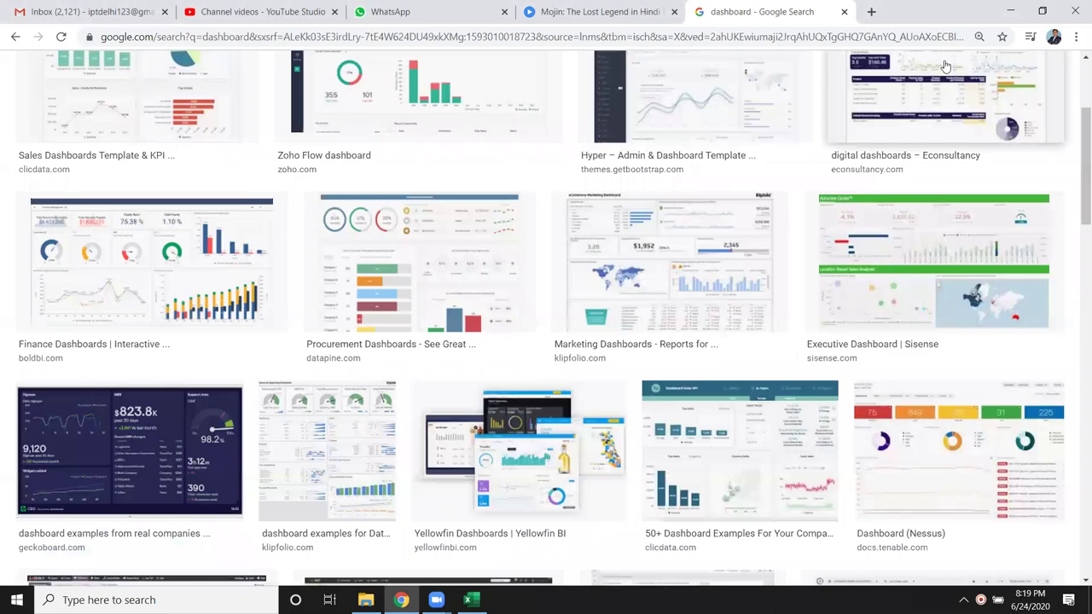
pyautogui.click(1010, 11)
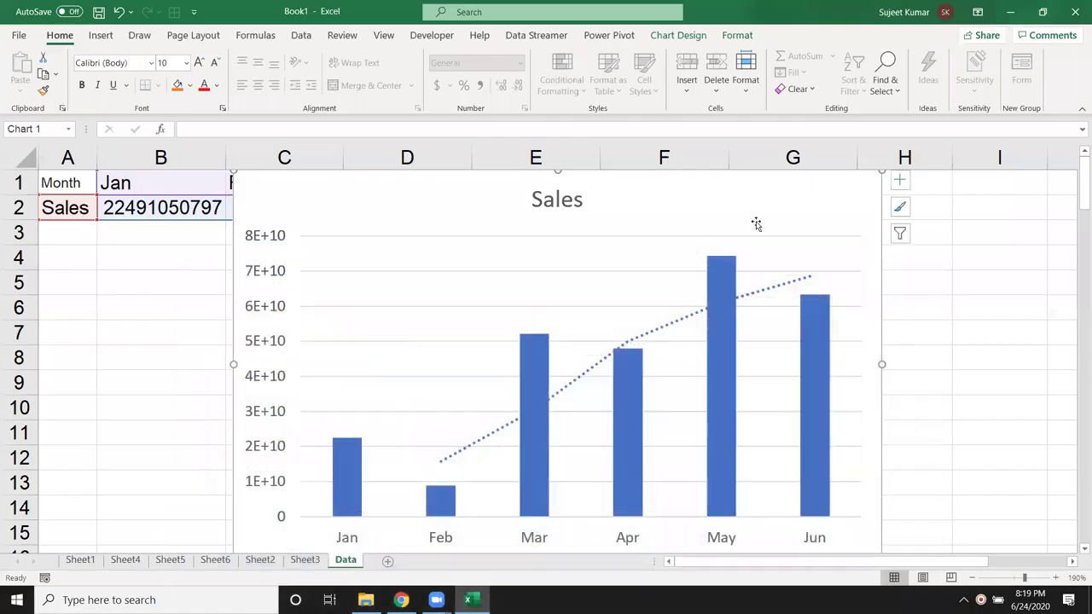
# Delete the Sales column chart and leave cell A4 selected below the data.
pyautogui.press('Delete')
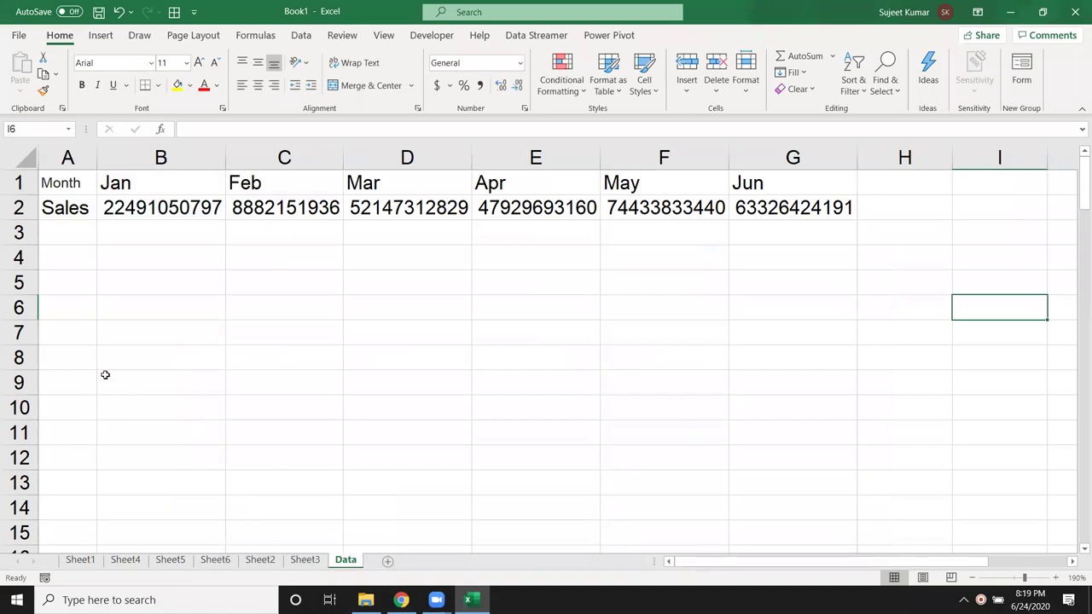
pyautogui.click(136, 285)
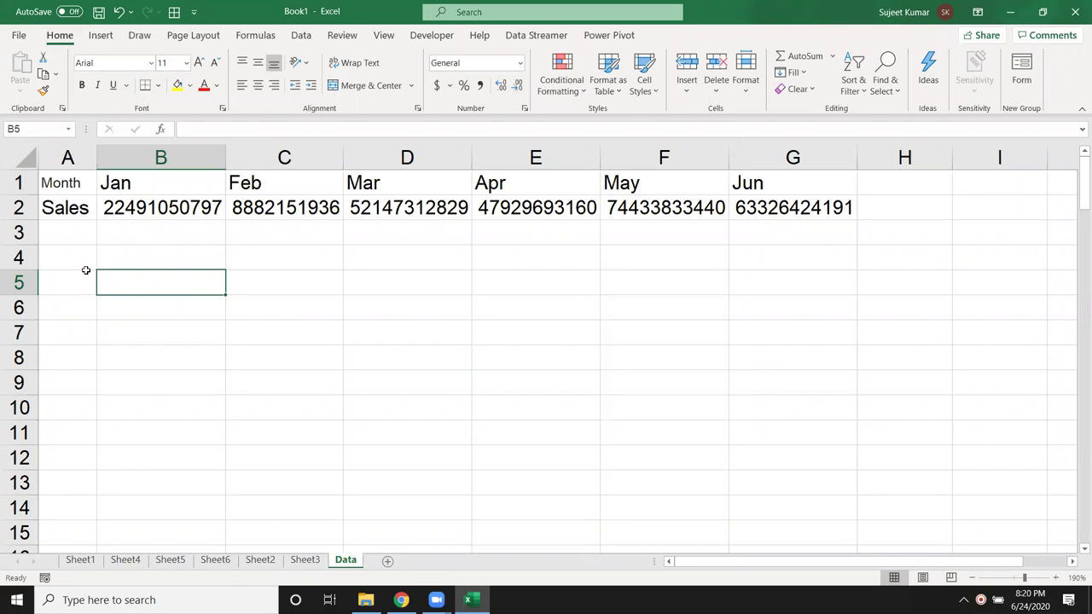
pyautogui.moveTo(85, 258); pyautogui.dragTo(729, 407)
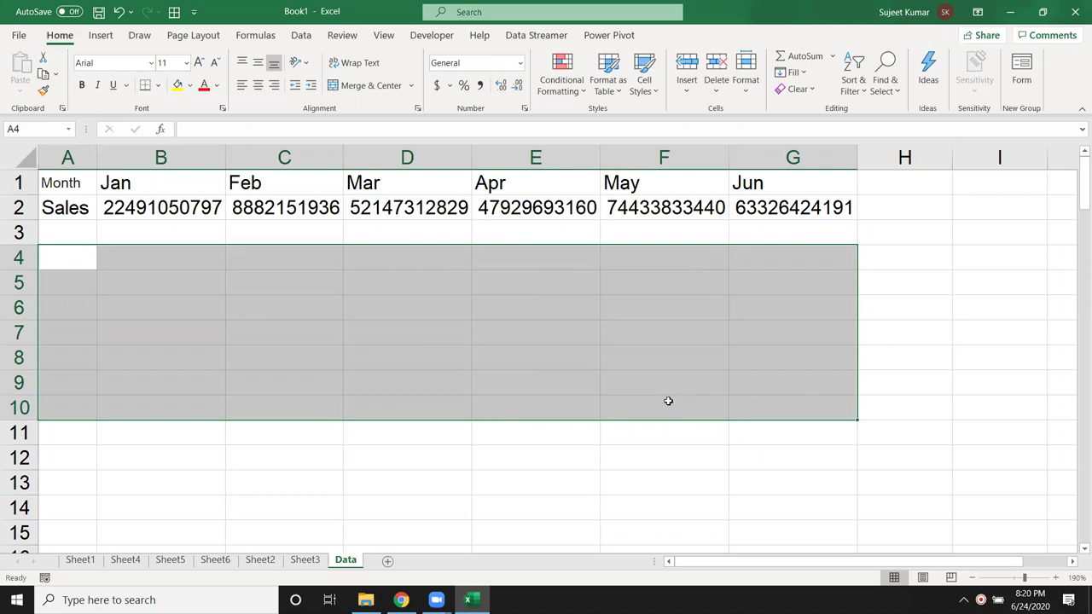
pyautogui.moveTo(77, 265); pyautogui.dragTo(824, 353)
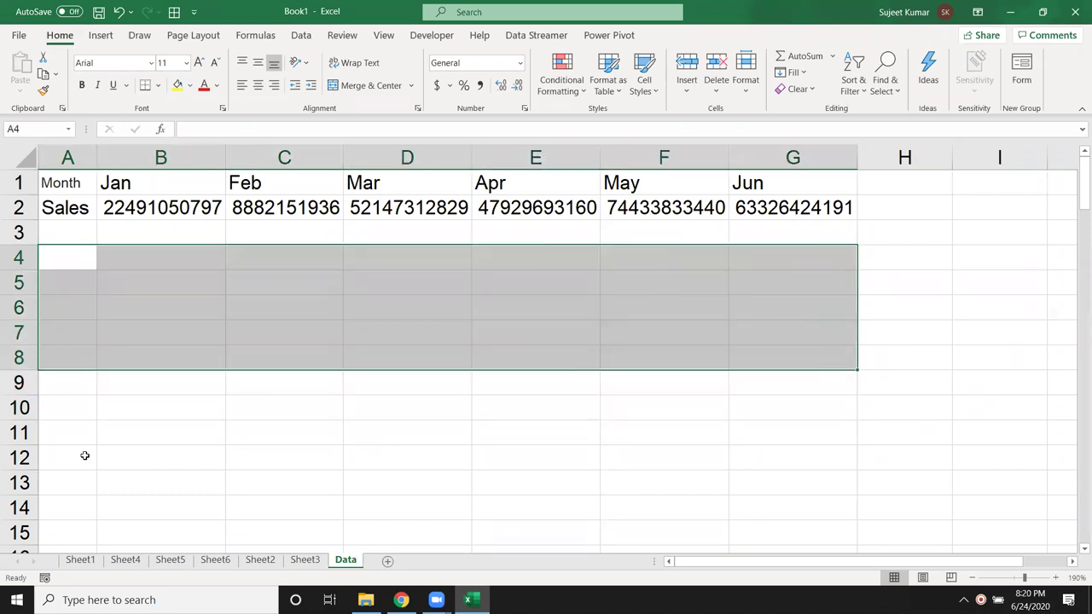
pyautogui.click(134, 419)
pyautogui.click(73, 265)
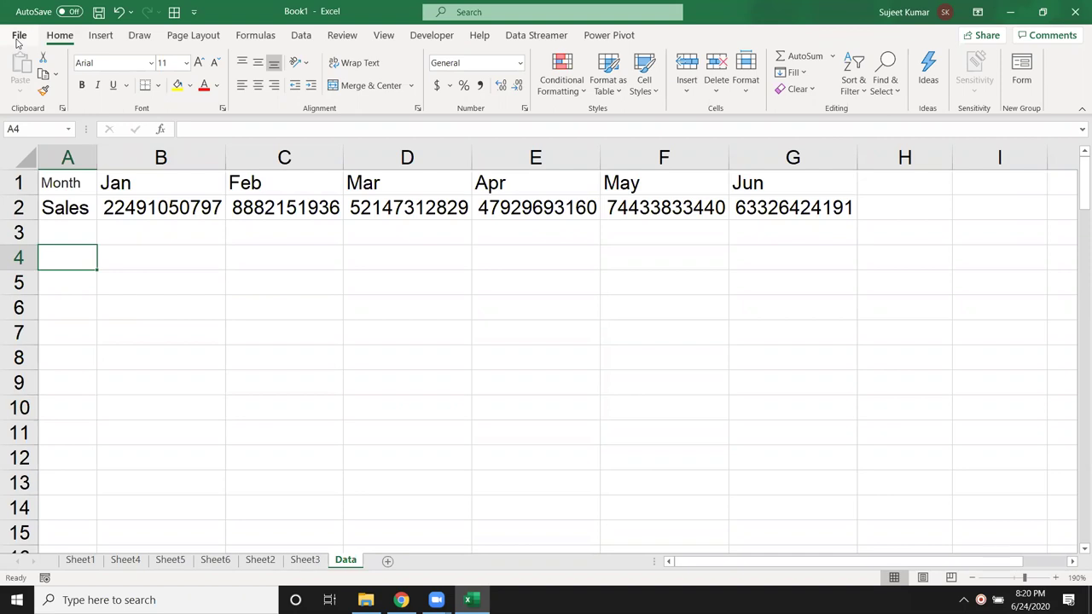
pyautogui.click(366, 600)
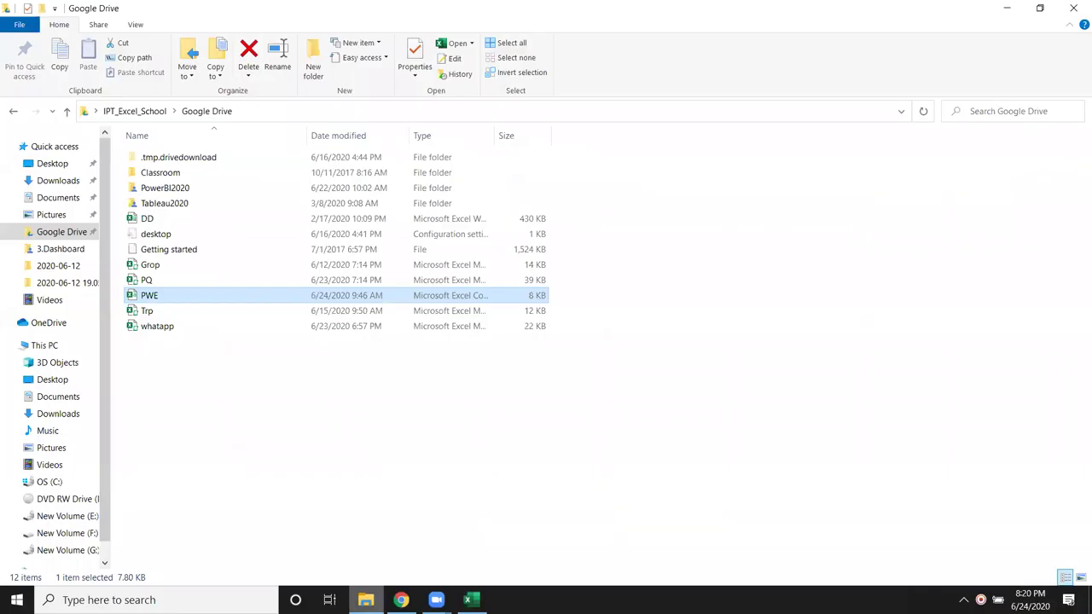
# Open the 3.Financial Dashboard workbook from the 3.Dashboard folder.
pyautogui.click(62, 251)
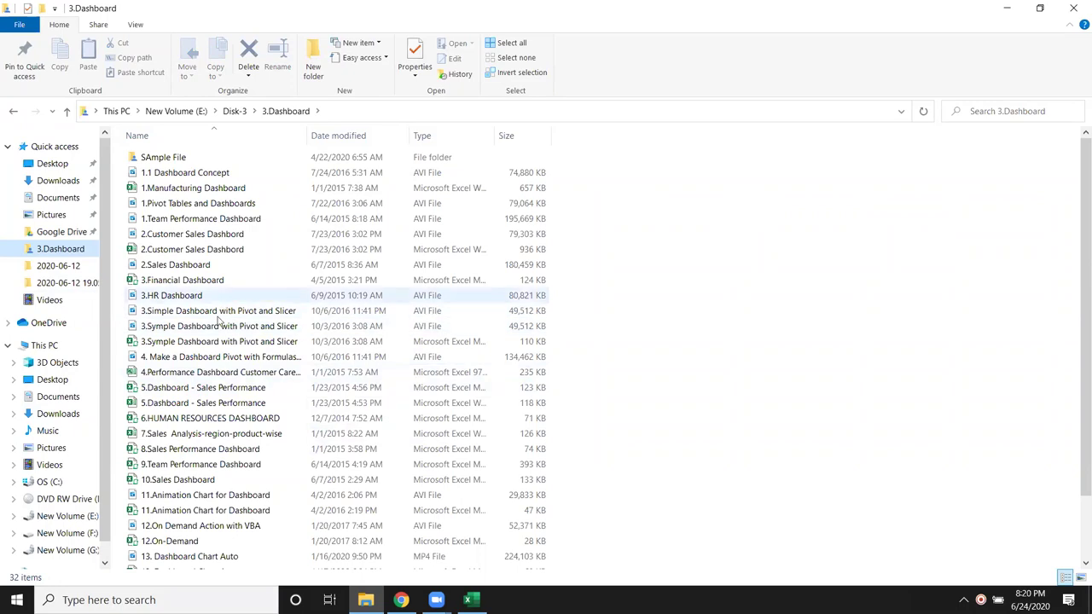
pyautogui.click(212, 288)
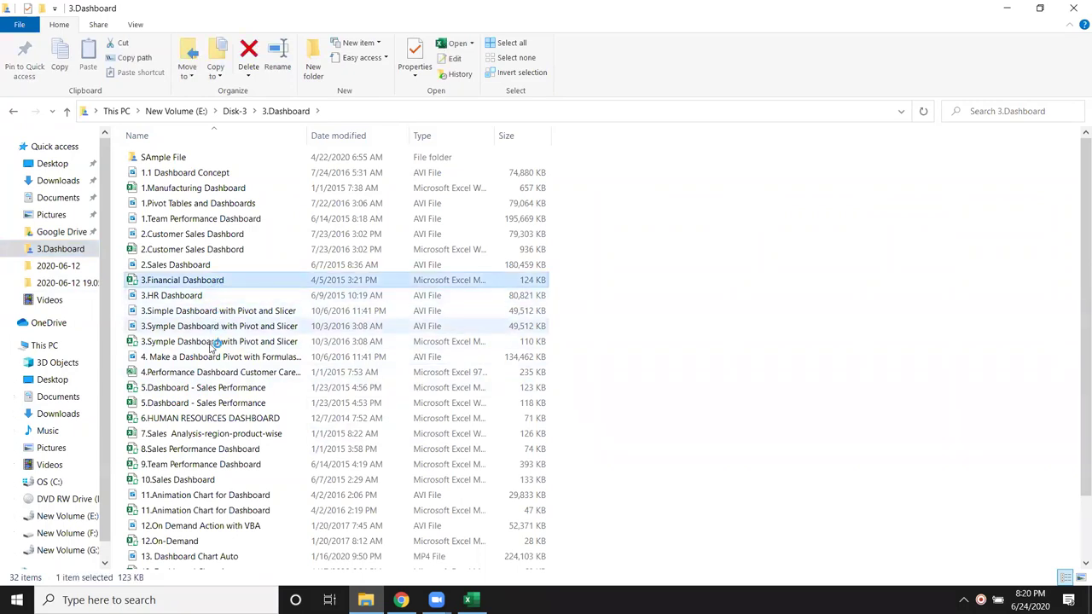
pyautogui.hotkey('alt', 'Tab')
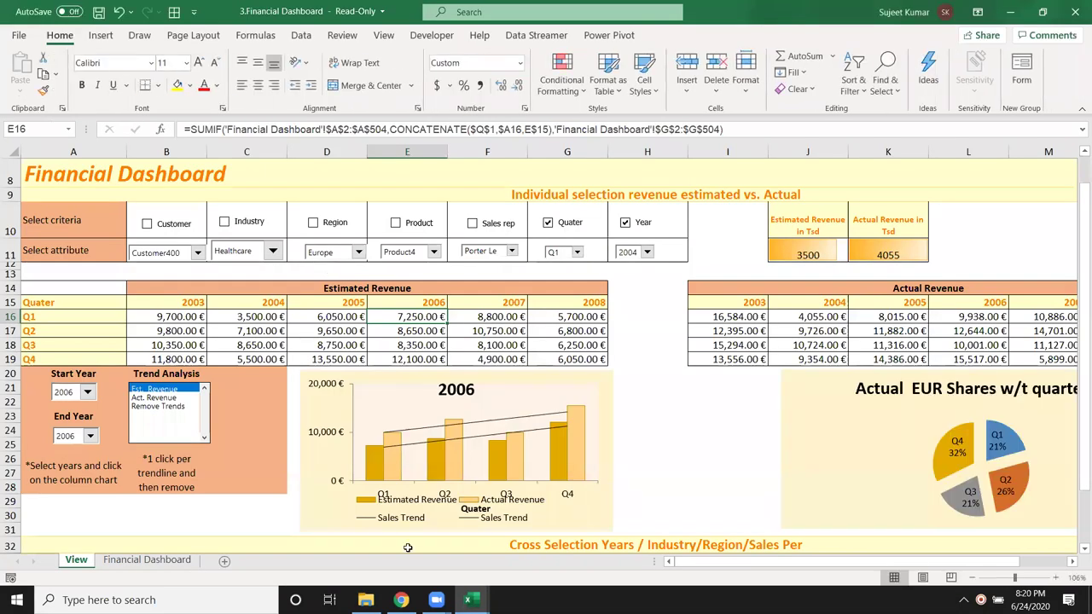
# Back in File Explorer, select the 7.Sales Analysis-region-product-wise workbook.
pyautogui.moveTo(400, 600); pyautogui.dragTo(477, 600)
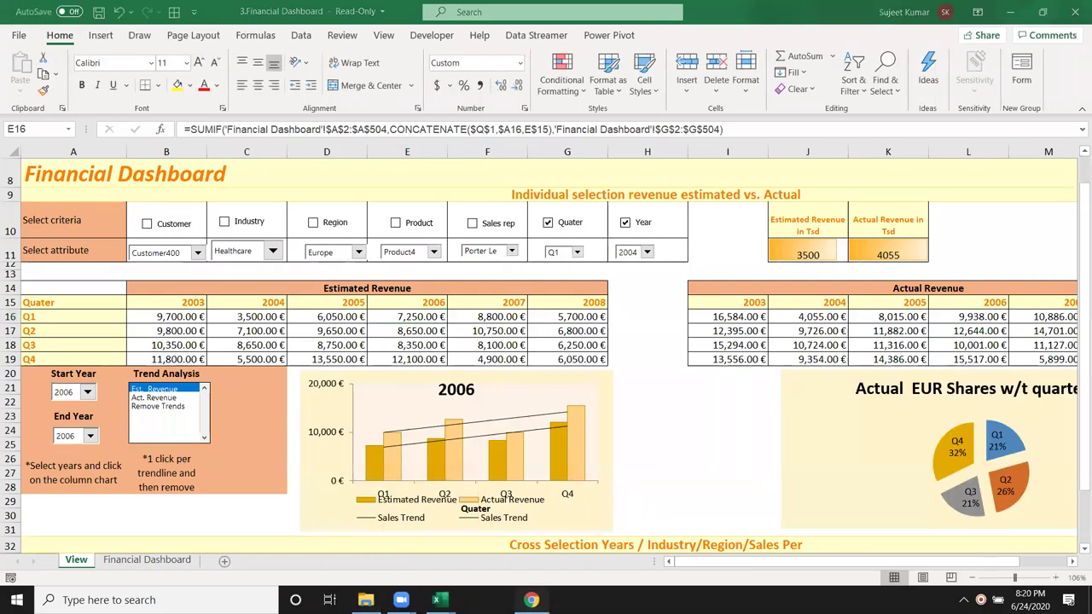
pyautogui.click(366, 597)
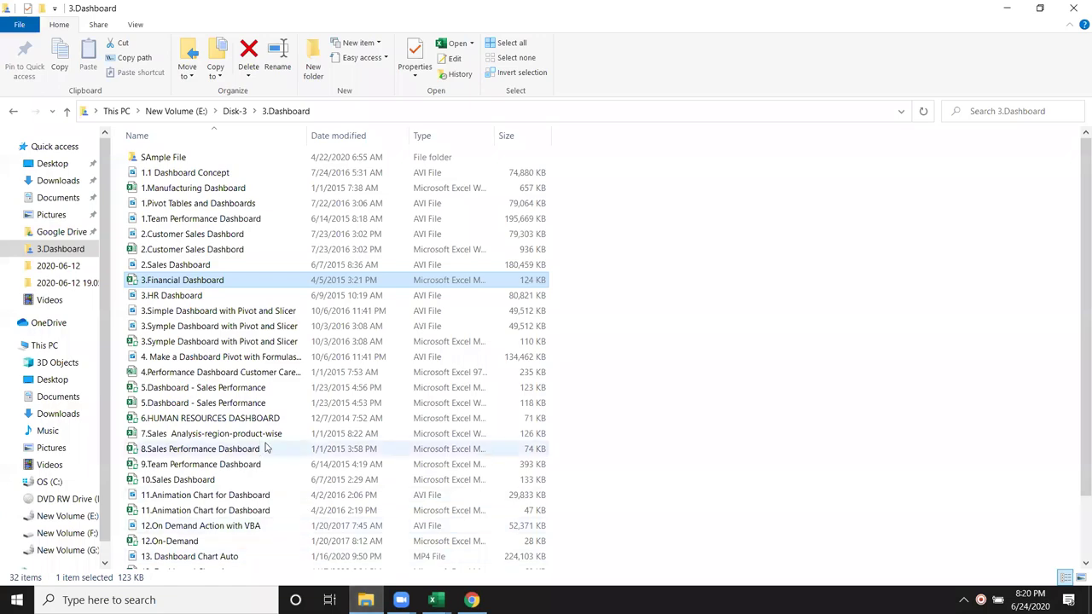
pyautogui.click(214, 375)
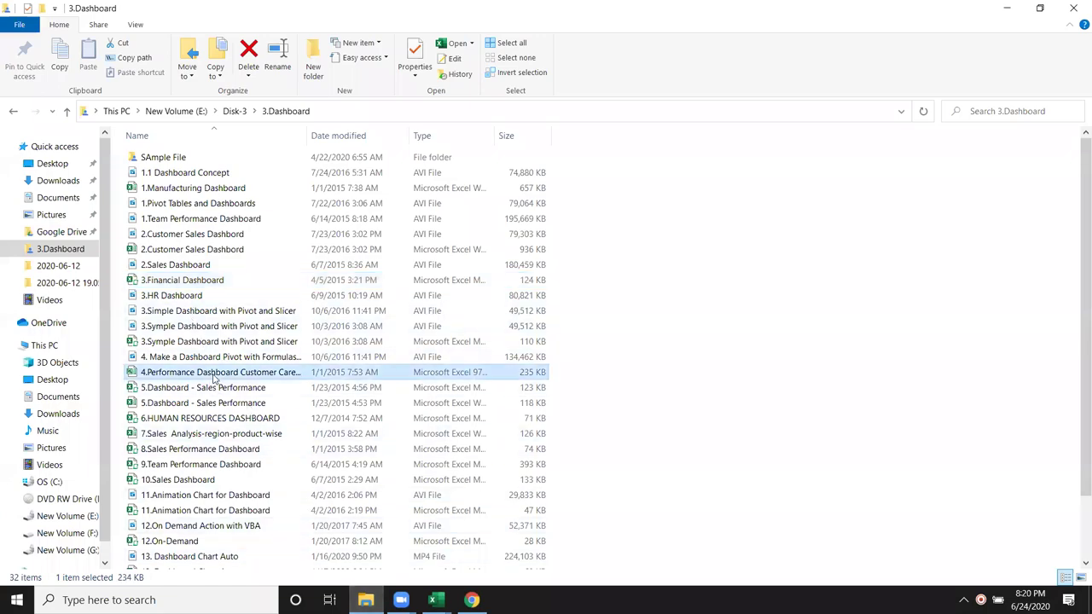
pyautogui.click(220, 435)
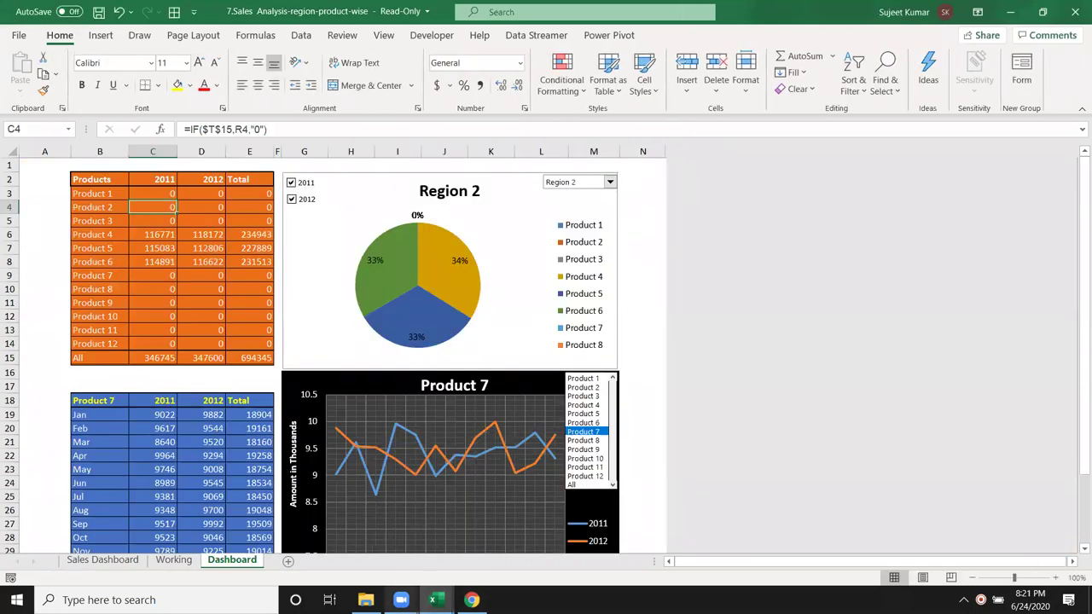
# Open the 8.Sales Performance Dashboard workbook from the 3.Dashboard folder.
pyautogui.click(365, 599)
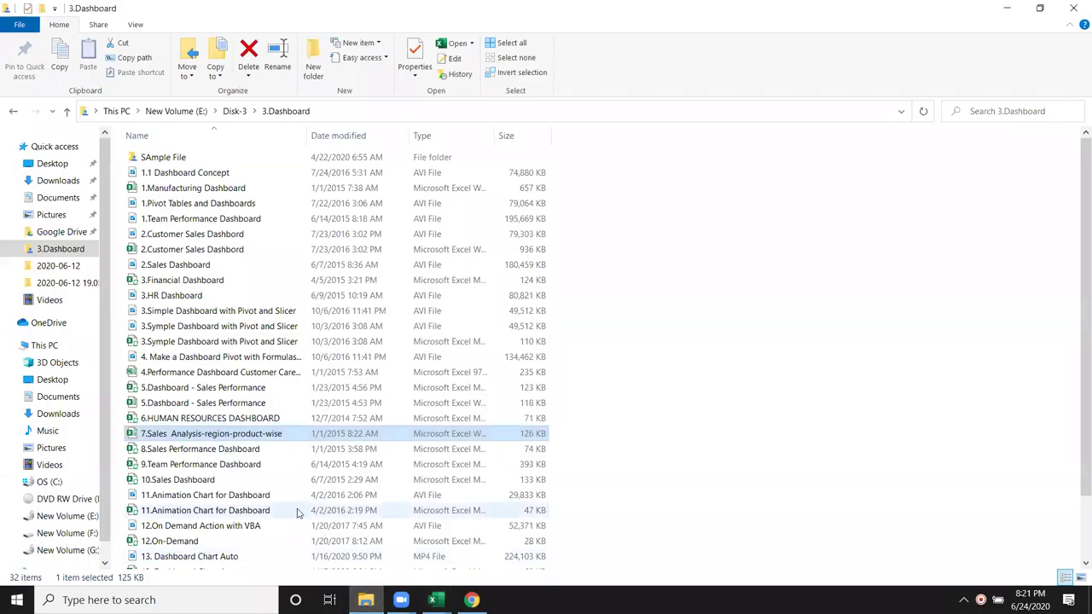
pyautogui.click(232, 453)
pyautogui.doubleClick(232, 453)
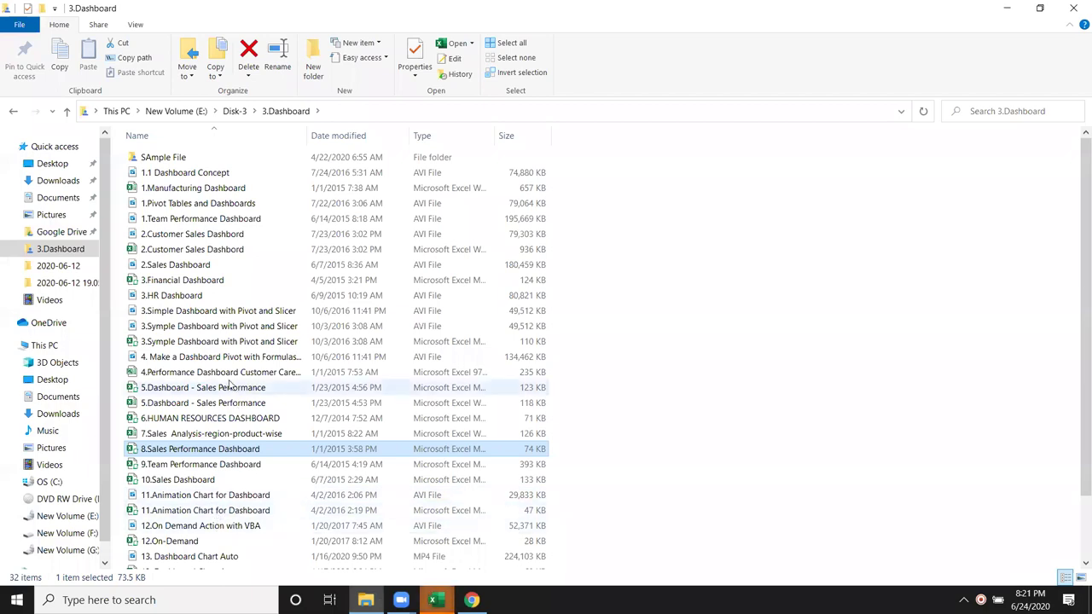
# Open the team performance, contest entry and sales dashboard samples from the SAmple File folder.
pyautogui.doubleClick(154, 157)
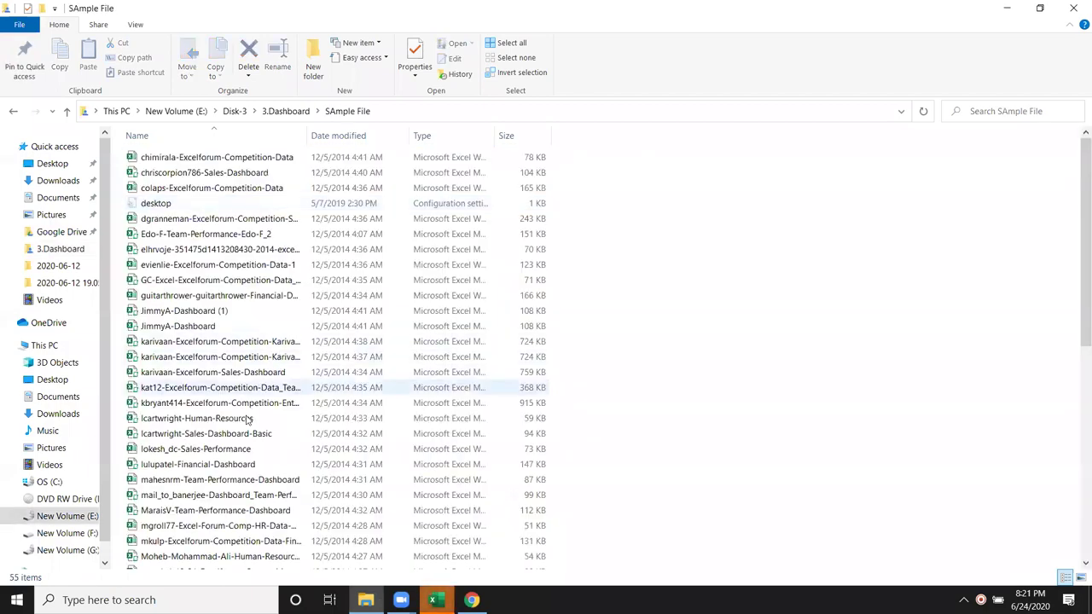
pyautogui.scroll(-10, 248, 419)
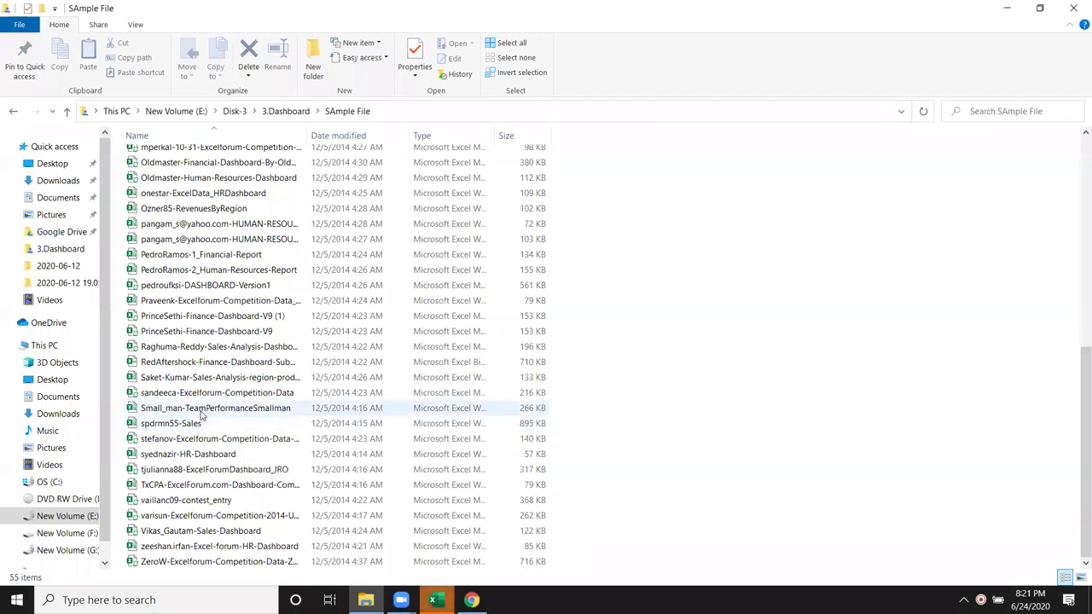
pyautogui.click(202, 410)
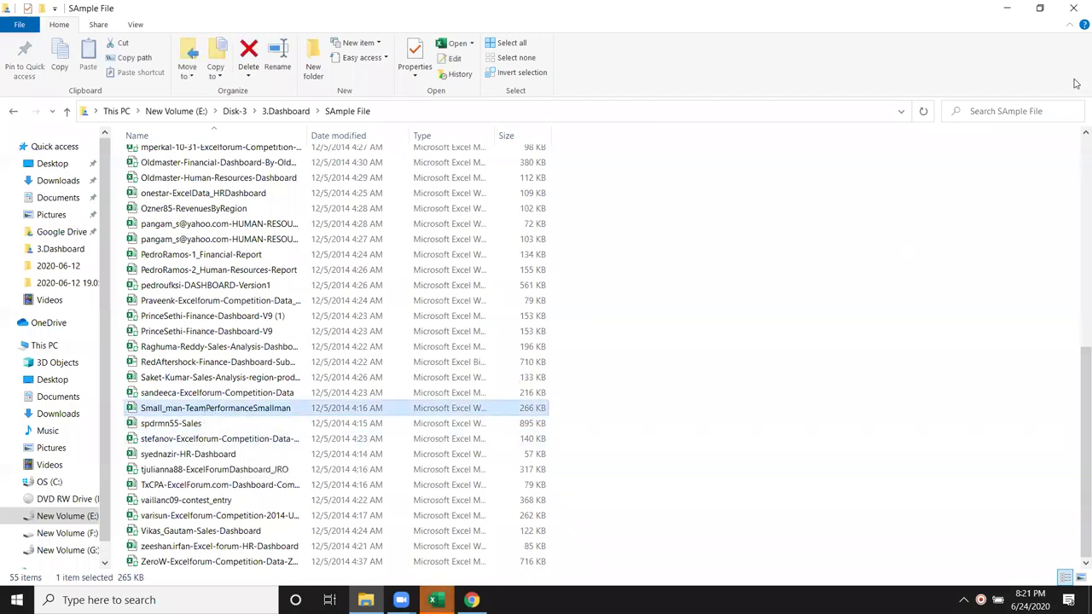
pyautogui.press('Return')
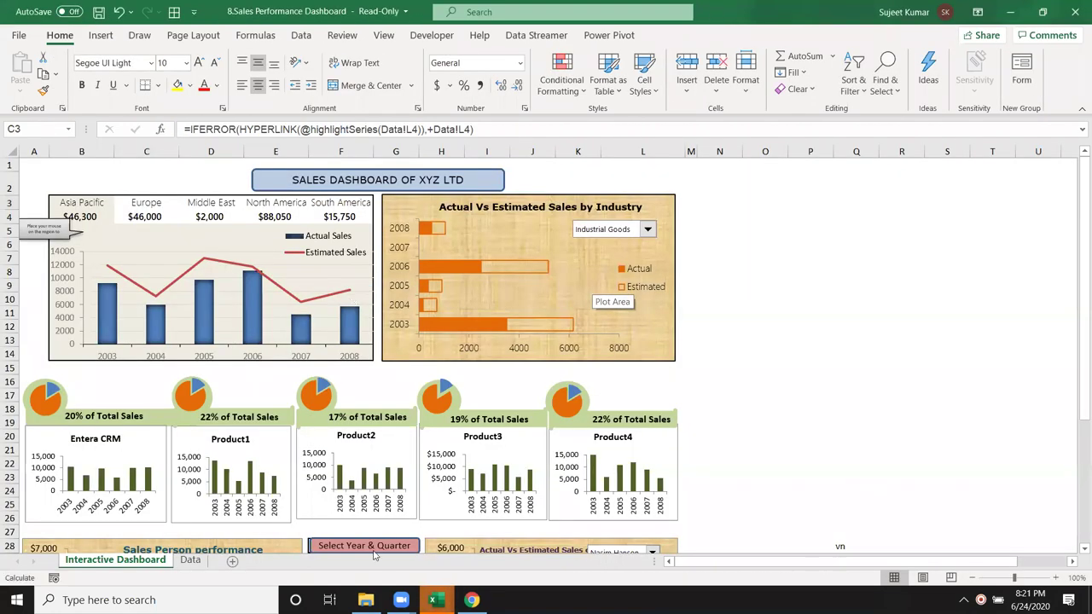
pyautogui.click(365, 600)
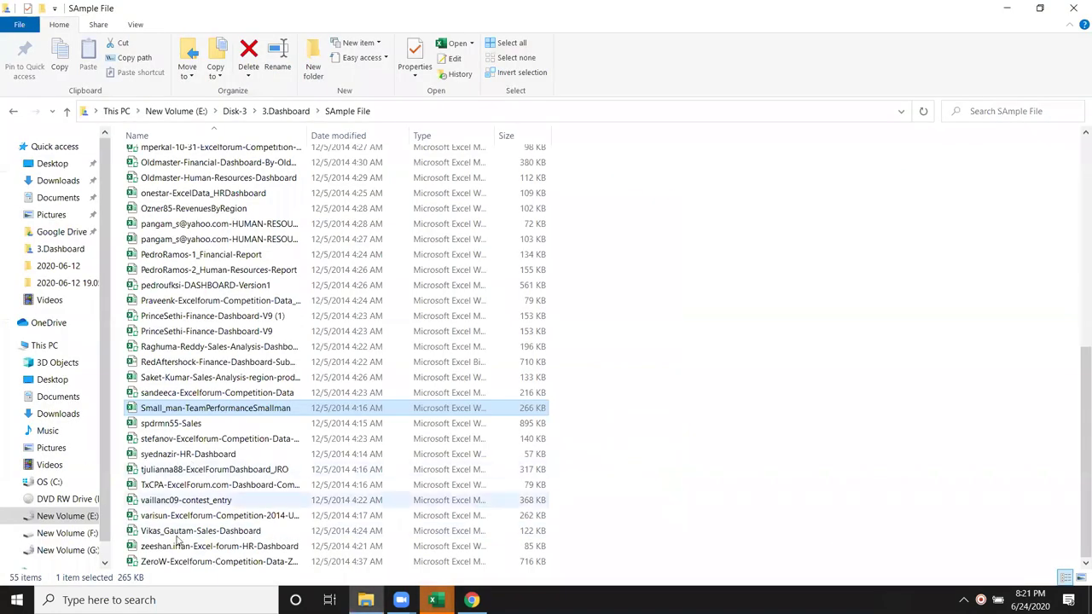
pyautogui.click(186, 502)
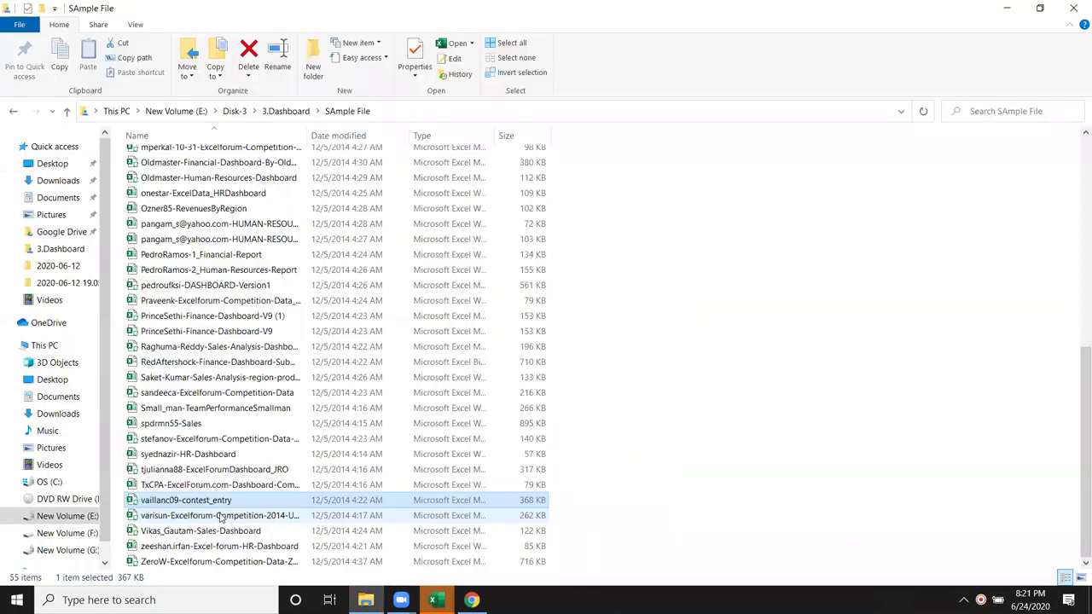
pyautogui.click(210, 533)
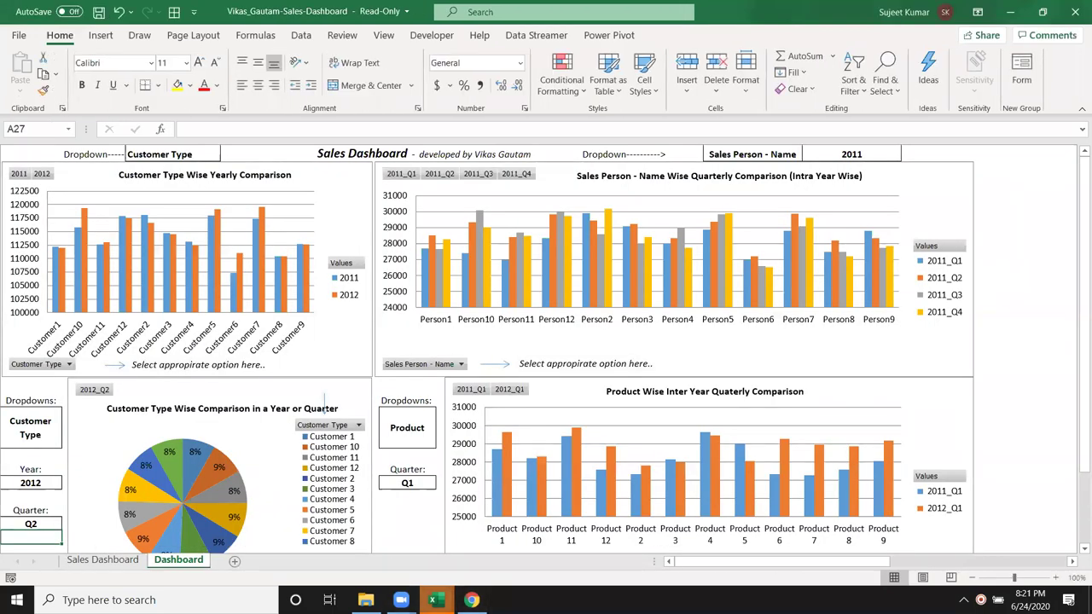
# Bring the 7.Sales Analysis workbook forward and select ranges in its Product 2 and Product 7 tables.
pyautogui.moveTo(433, 599)
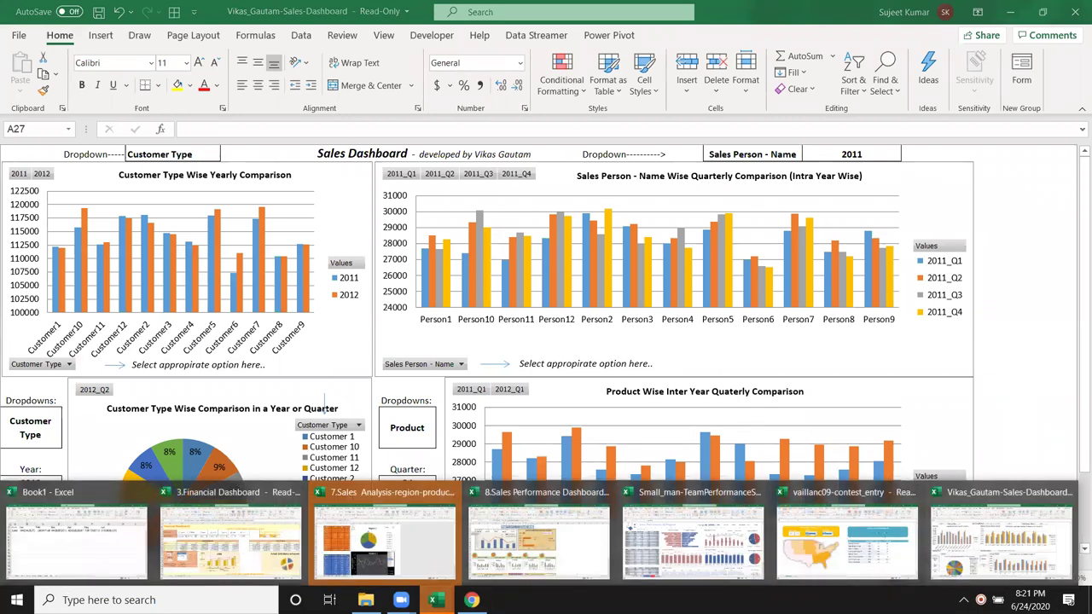
pyautogui.click(433, 555)
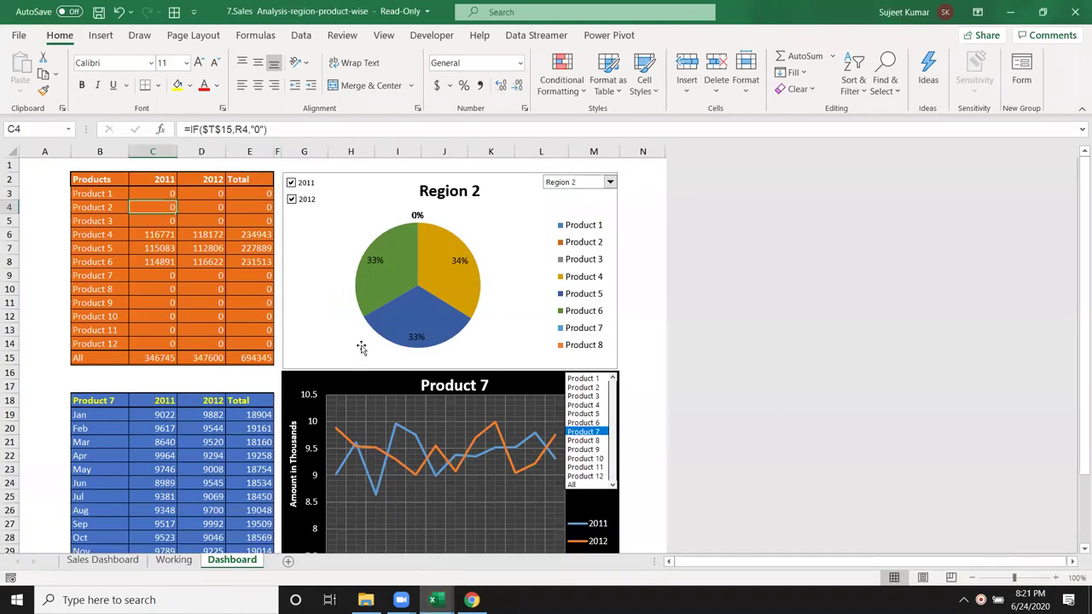
pyautogui.moveTo(94, 180); pyautogui.dragTo(163, 389)
pyautogui.scroll(5, 163, 389)
pyautogui.click(104, 207)
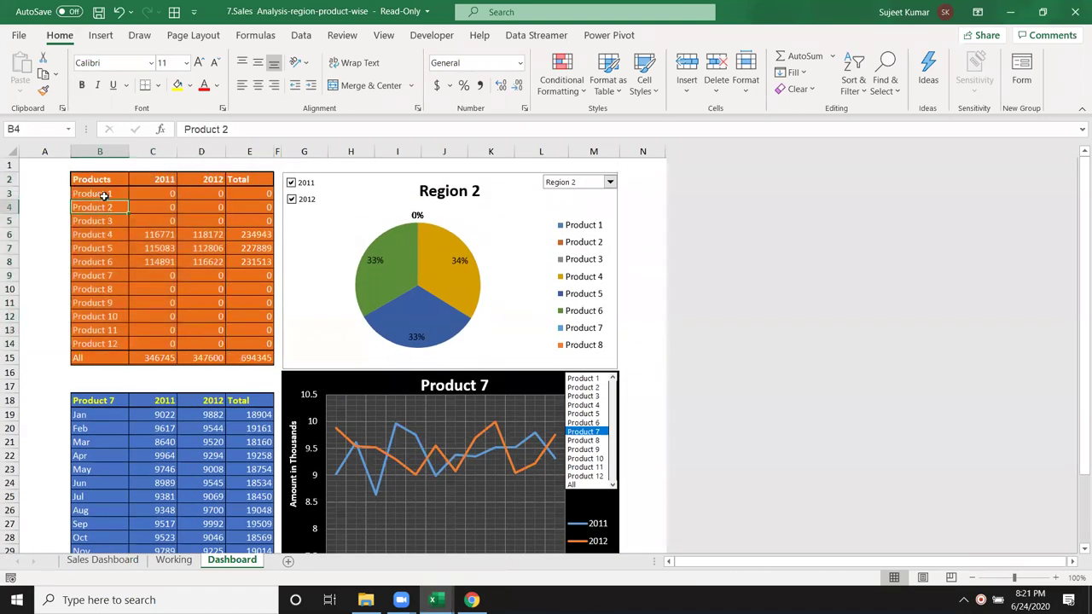
pyautogui.moveTo(104, 194); pyautogui.dragTo(203, 286)
pyautogui.scroll(-3, 191, 284)
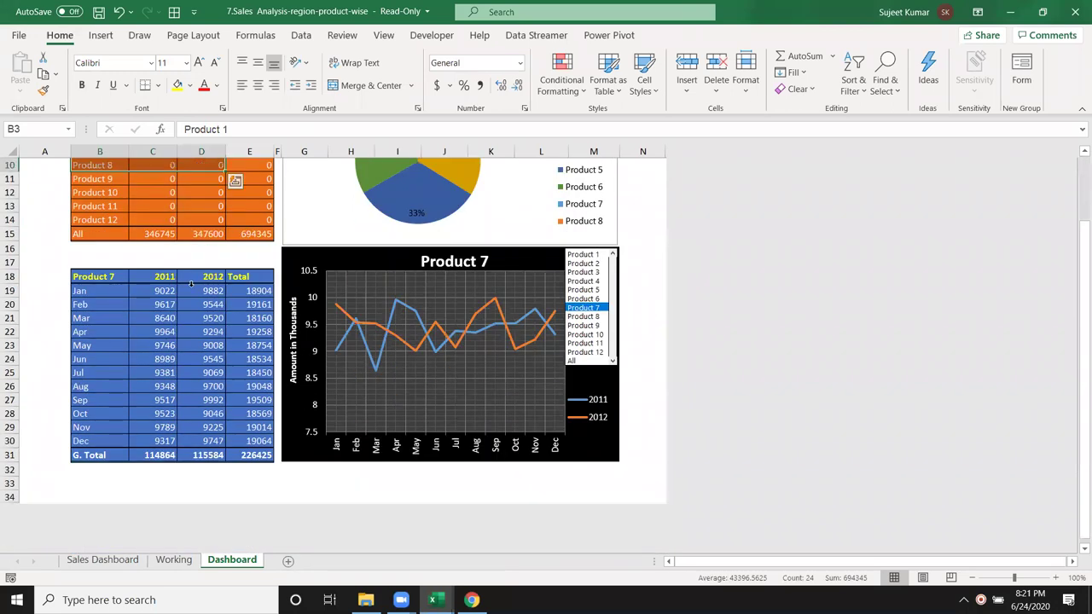
pyautogui.moveTo(123, 305); pyautogui.dragTo(256, 399)
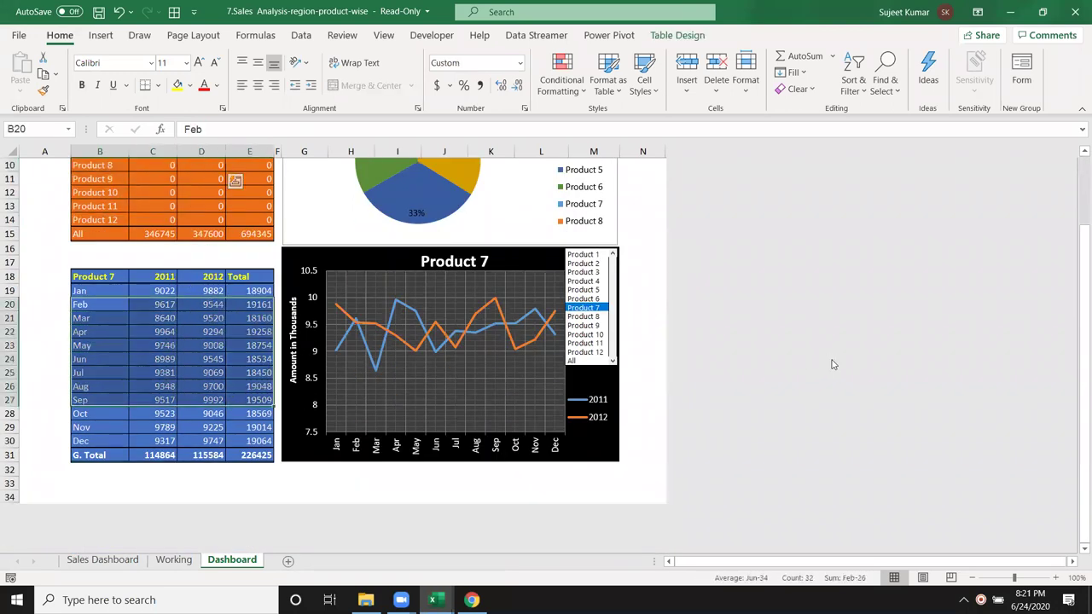
pyautogui.scroll(3, 705, 324)
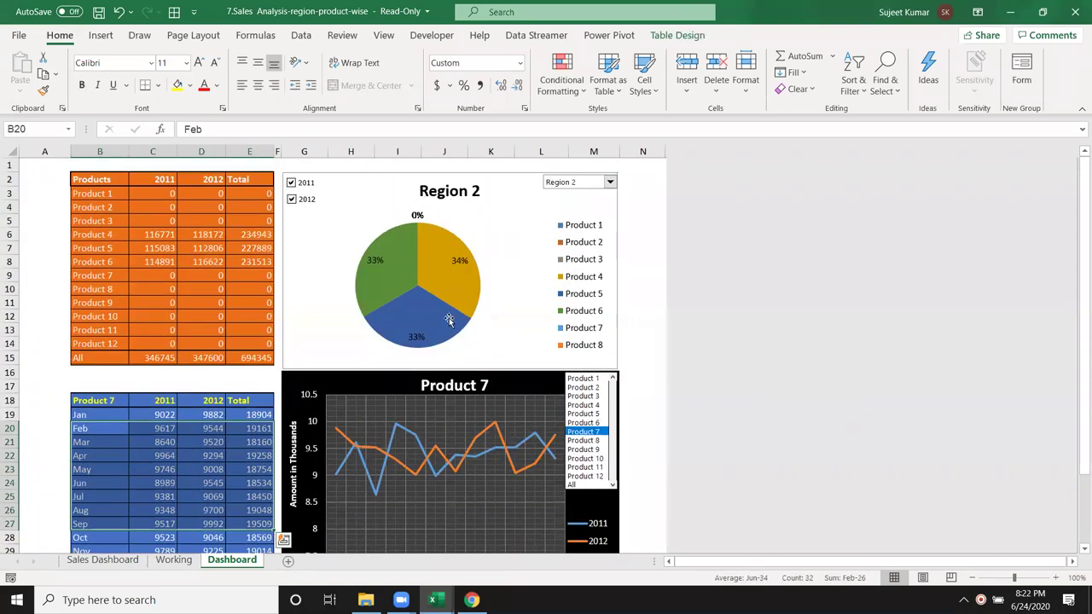
pyautogui.scroll(-2, 696, 328)
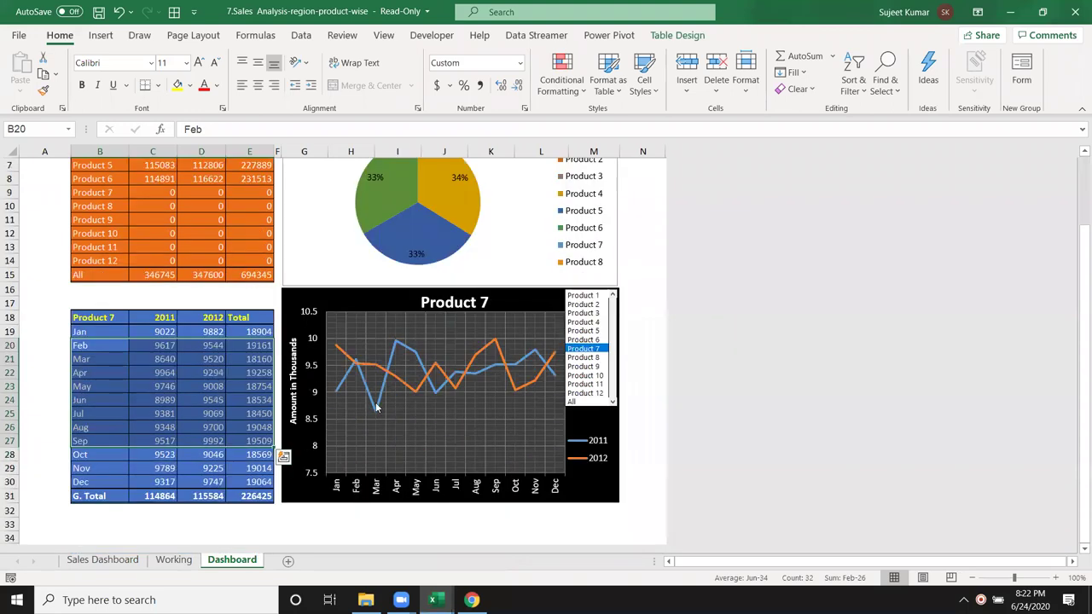
# Show Products 8, 6, 5 and 1 in the trend chart, ending on Product 3.
pyautogui.click(579, 356)
pyautogui.click(583, 340)
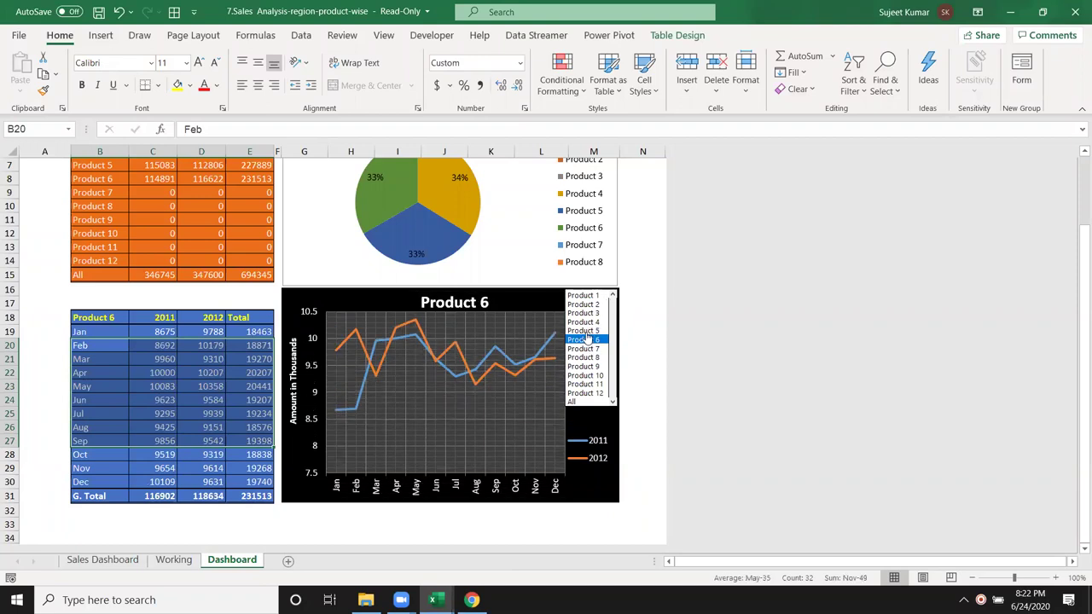
pyautogui.click(586, 332)
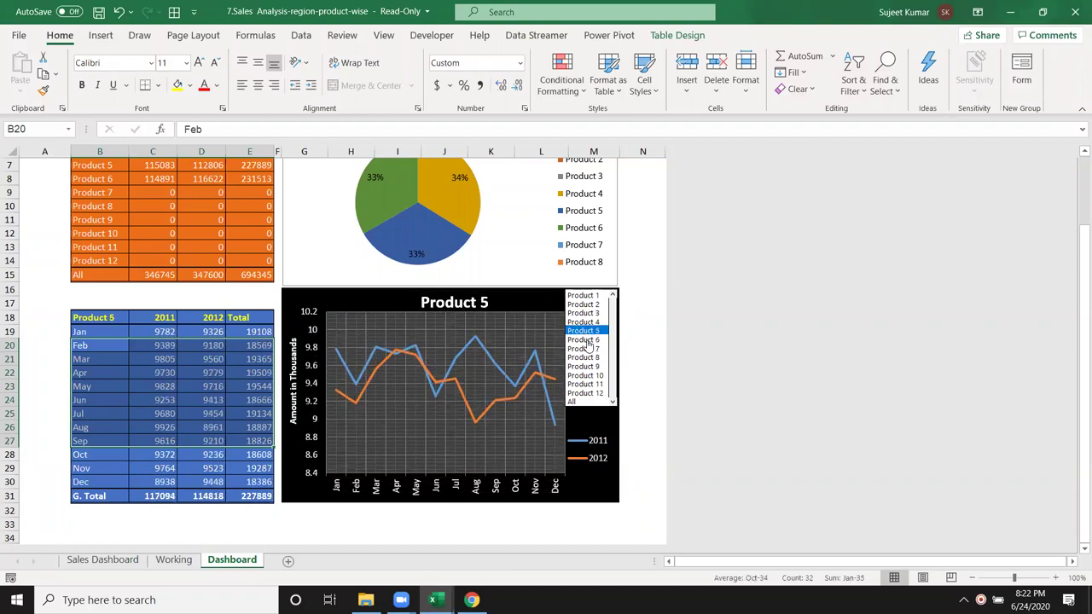
pyautogui.click(588, 296)
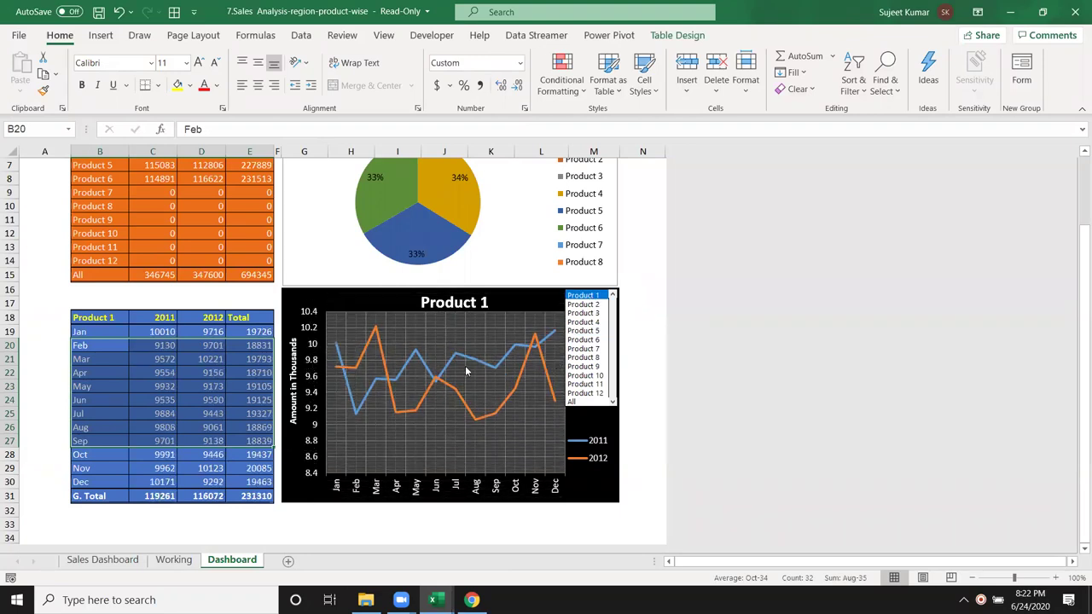
pyautogui.click(578, 313)
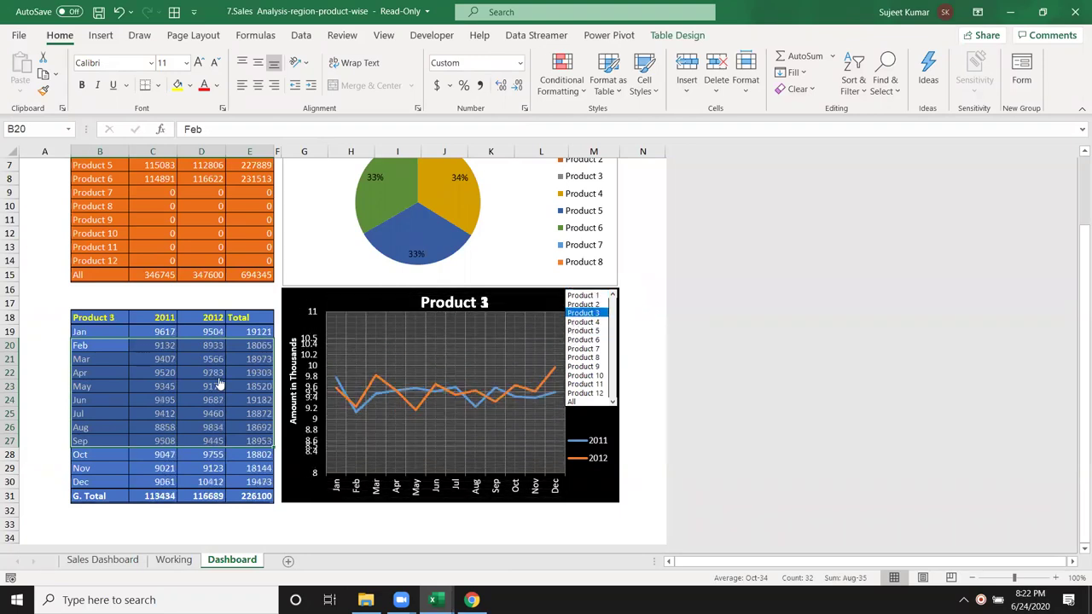
# Look through the Working and Sales Dashboard sheets, then close the workbook from the Dashboard sheet.
pyautogui.click(173, 560)
pyautogui.click(102, 559)
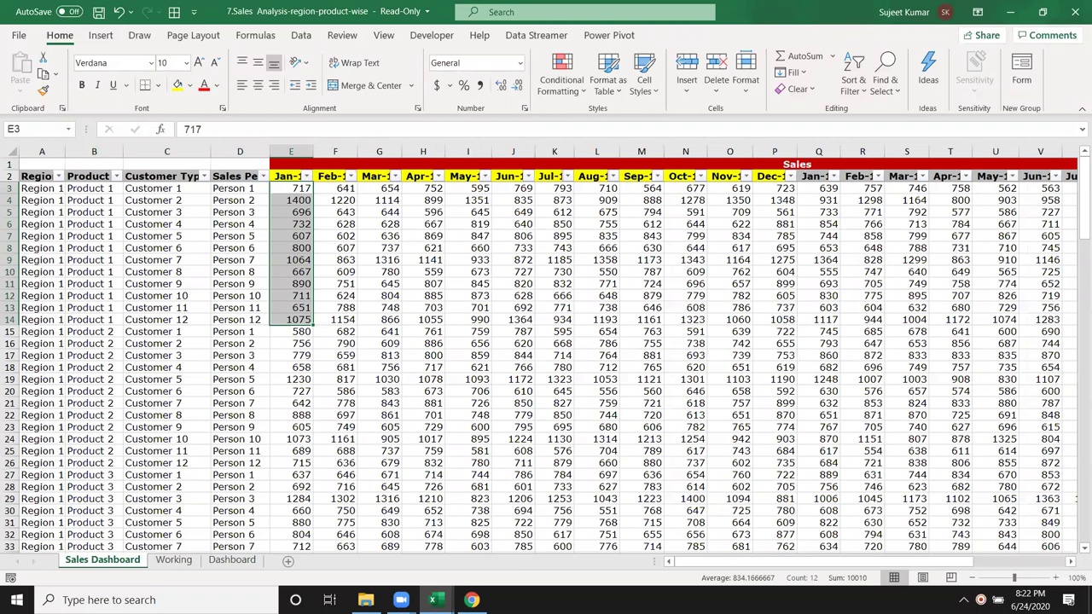
pyautogui.click(231, 561)
pyautogui.scroll(2, 723, 294)
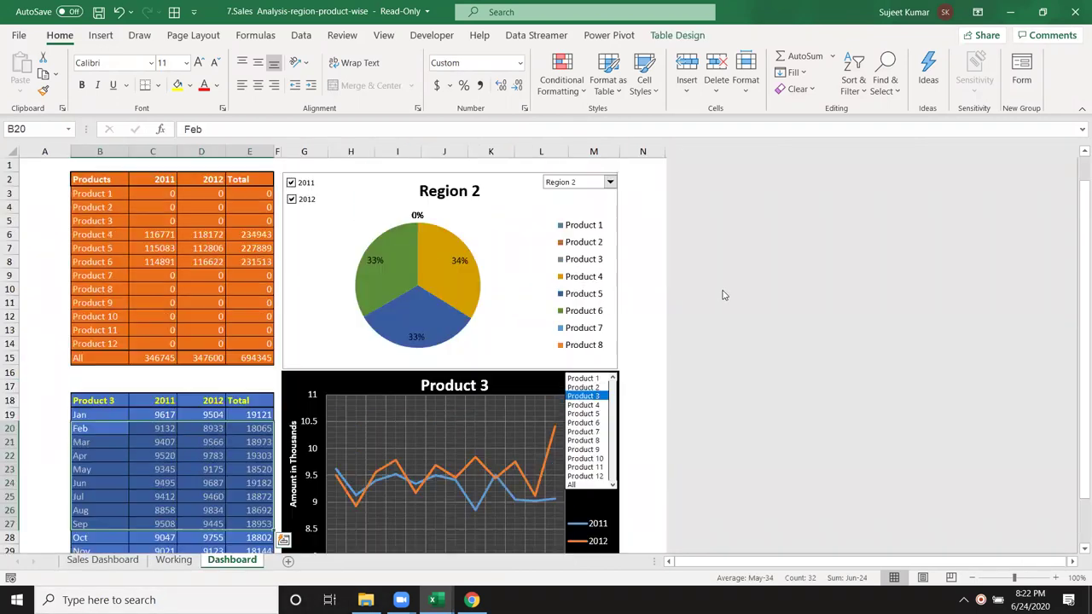
pyautogui.click(1075, 12)
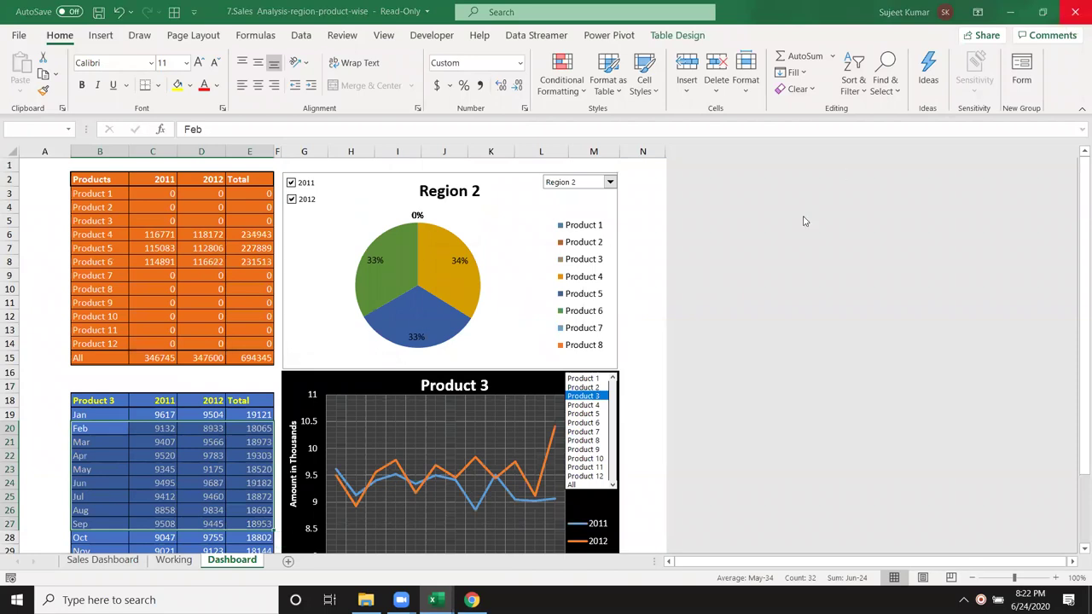
# Discard the sales analysis workbook's changes so it closes.
pyautogui.click(544, 321)
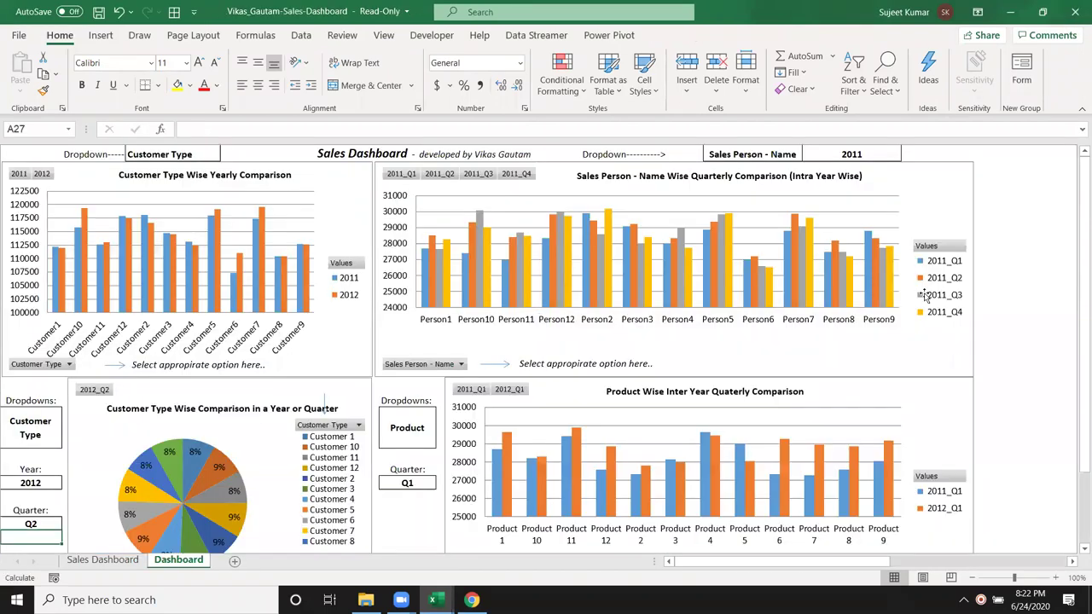
pyautogui.scroll(-3, 906, 298)
pyautogui.scroll(3, 905, 298)
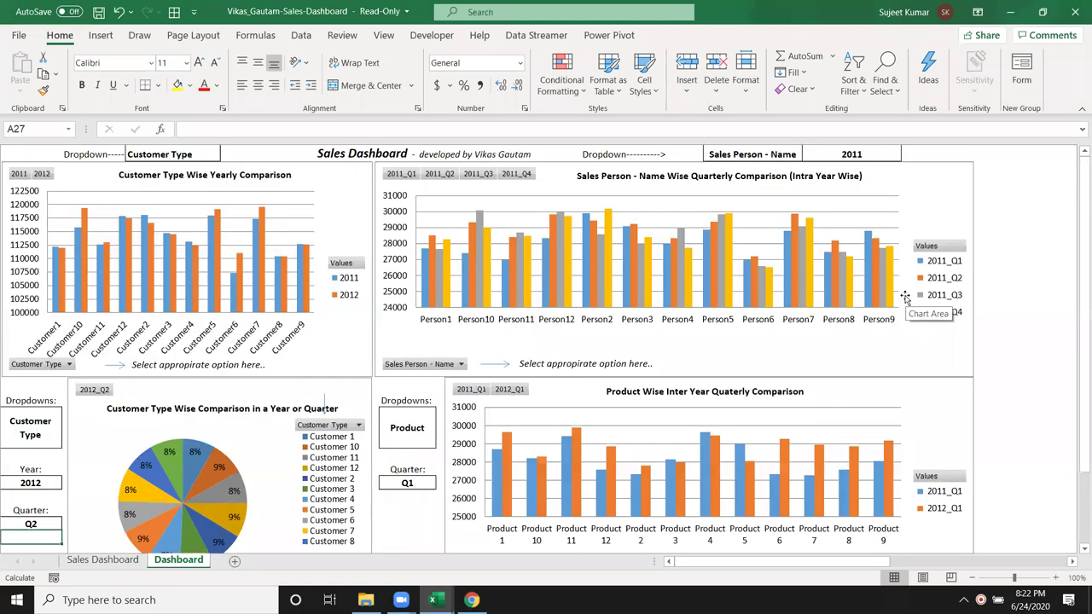
# Set D1 to Region so the yearly comparison chart compares regions.
pyautogui.click(186, 154)
pyautogui.click(226, 155)
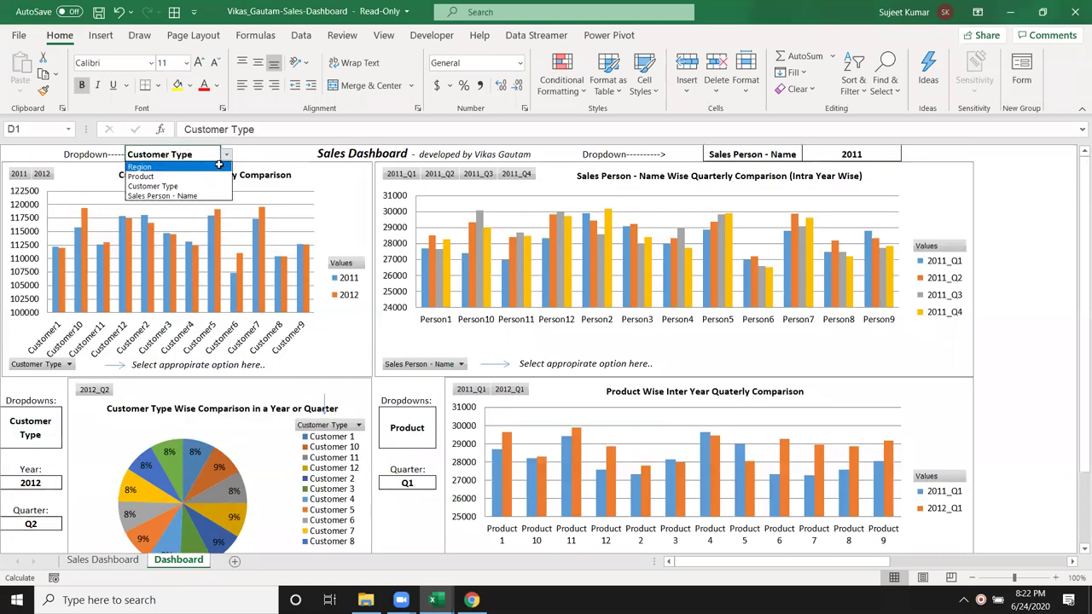
pyautogui.click(217, 166)
pyautogui.click(138, 265)
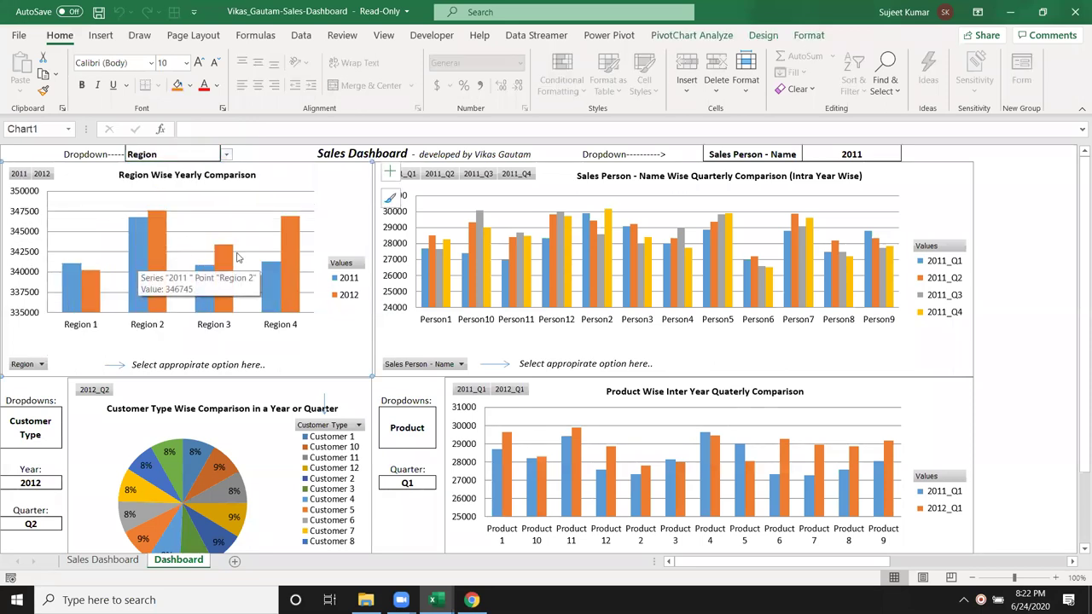
pyautogui.scroll(-3, 529, 348)
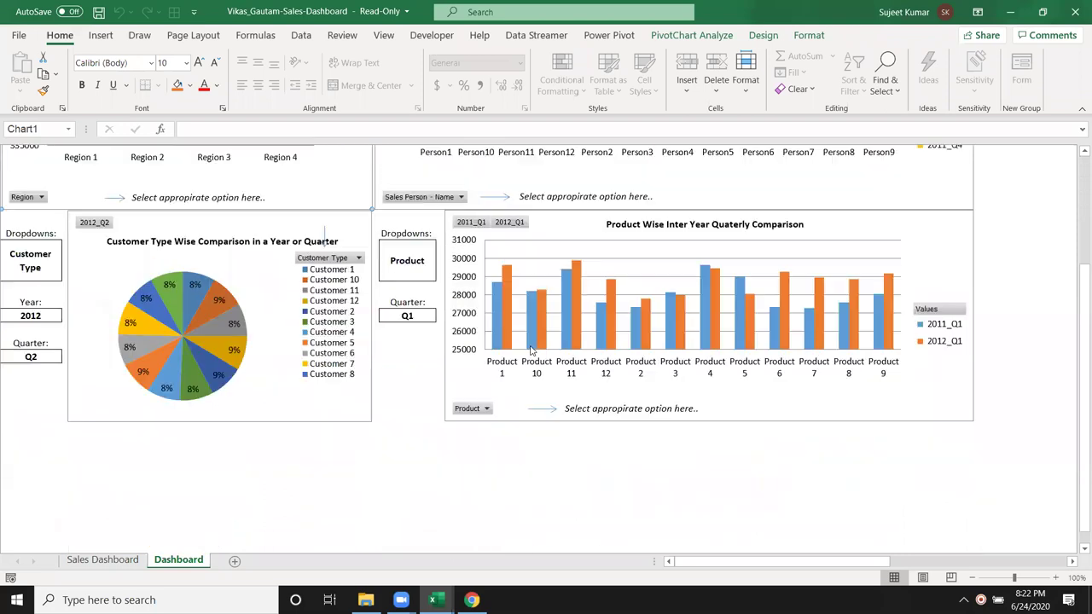
pyautogui.scroll(3, 529, 348)
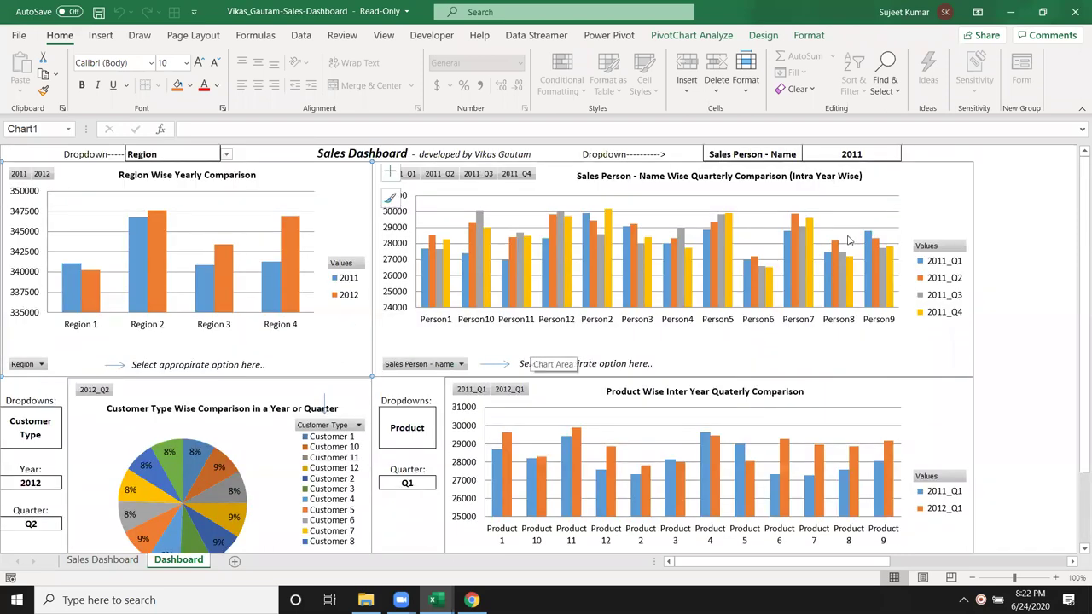
# Regroup the quarterly chart in M1 by Product, then Customer Type, then back to Sales Person - Name.
pyautogui.click(783, 152)
pyautogui.click(808, 157)
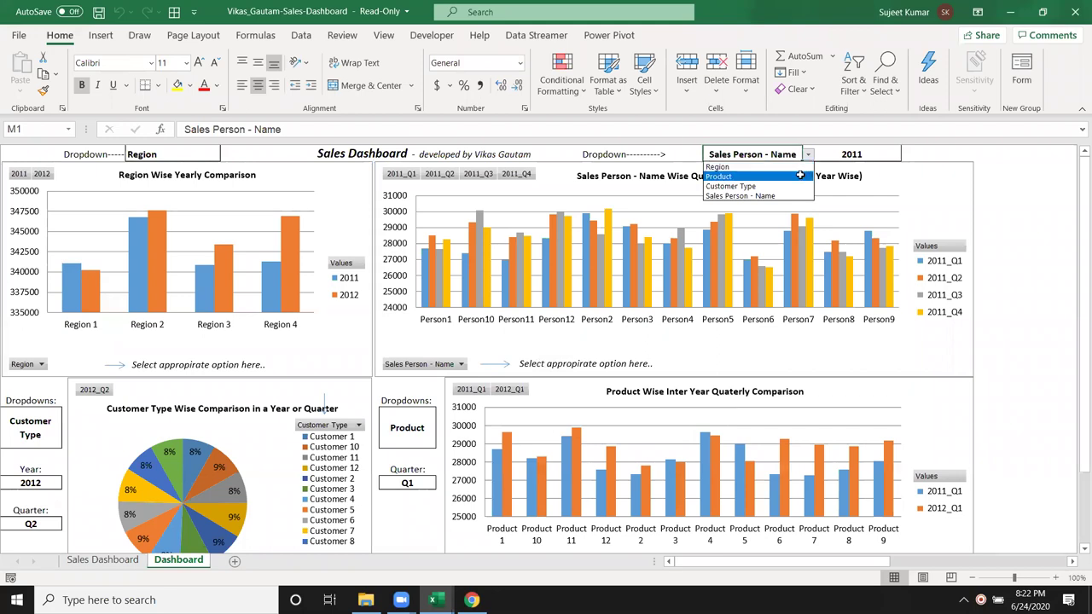
pyautogui.click(800, 174)
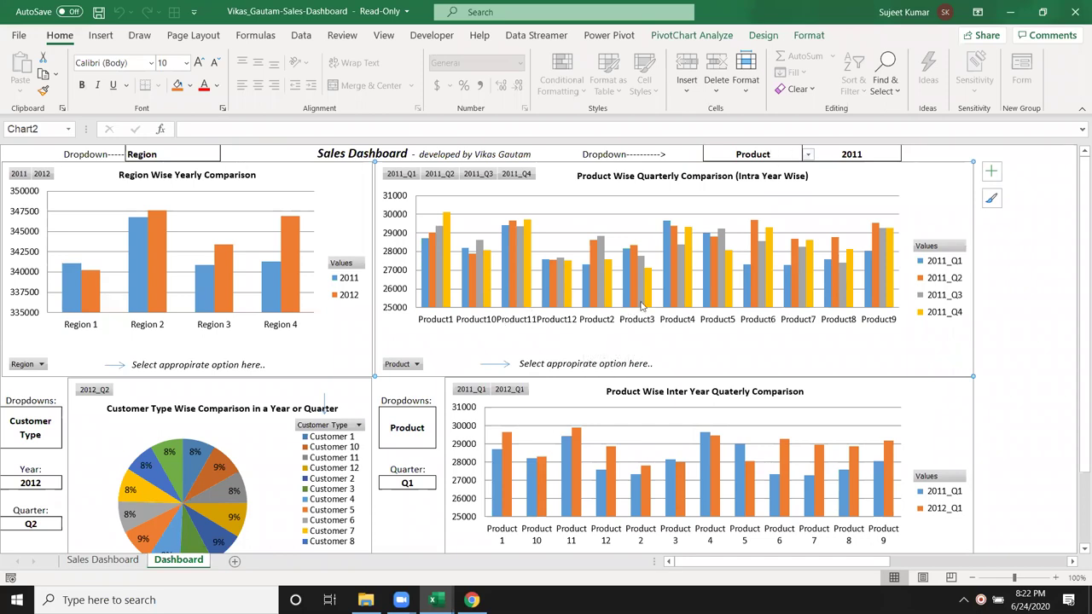
pyautogui.click(809, 155)
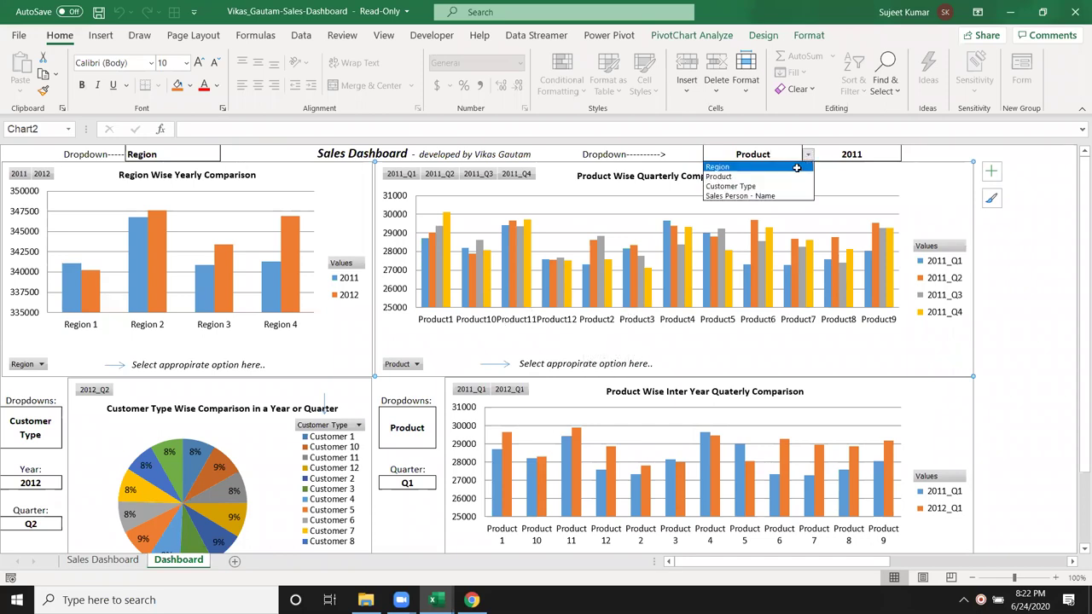
pyautogui.click(788, 186)
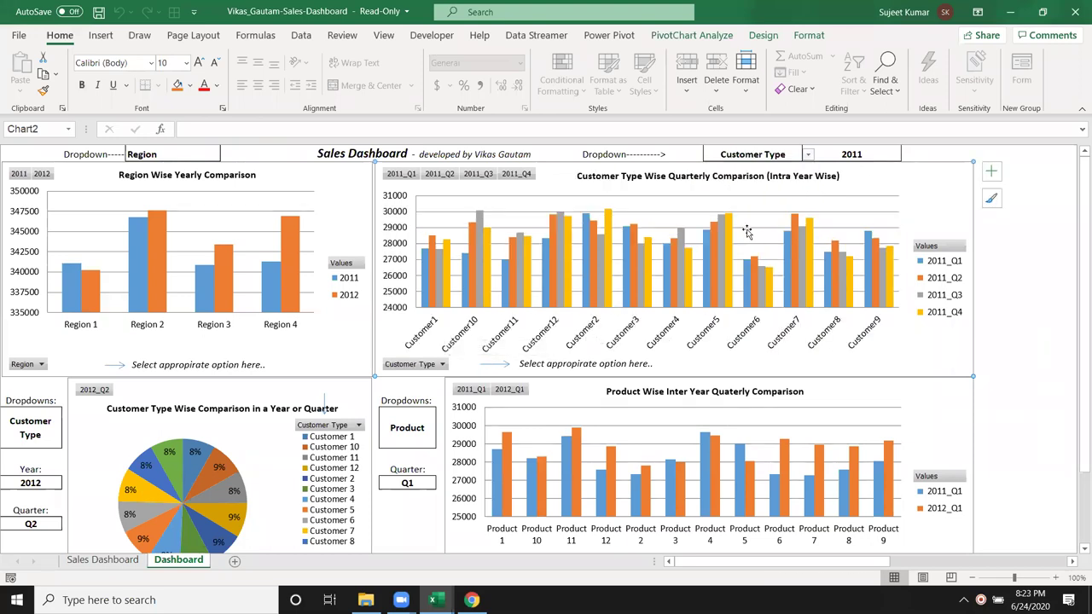
pyautogui.click(812, 154)
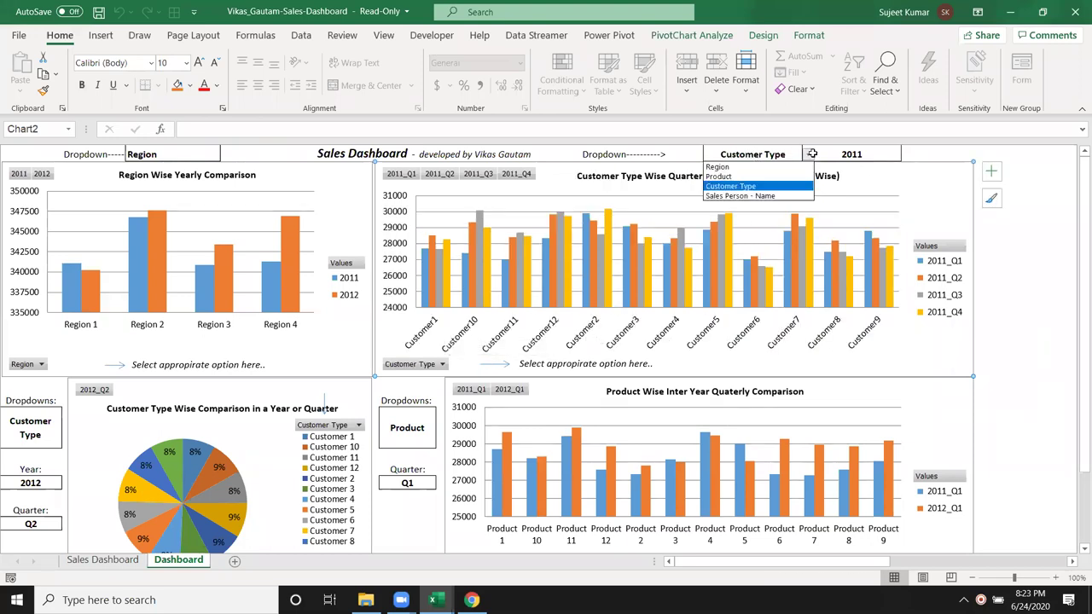
pyautogui.click(784, 196)
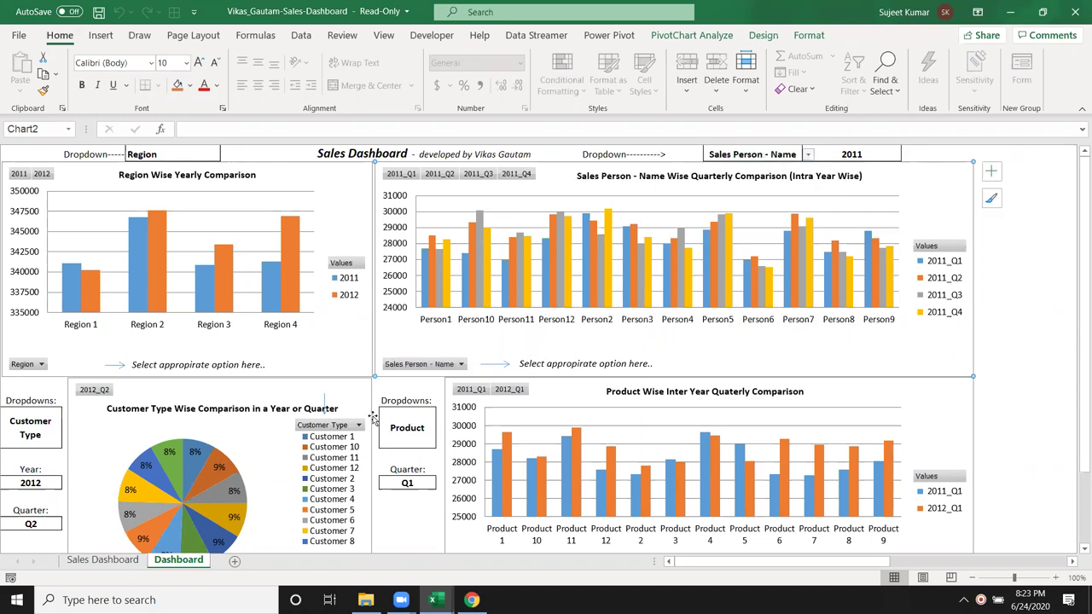
# Look over the Sales Dashboard data sheet, return to Dashboard, and close the workbook.
pyautogui.scroll(-3, 122, 458)
pyautogui.scroll(-2, 122, 459)
pyautogui.scroll(4, 213, 413)
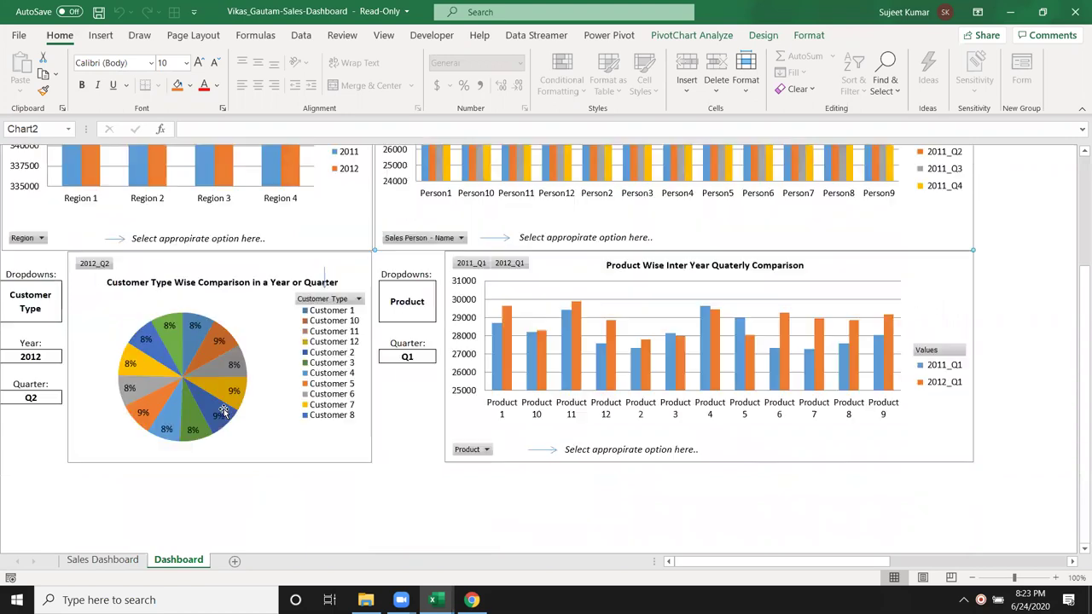
pyautogui.scroll(1, 468, 417)
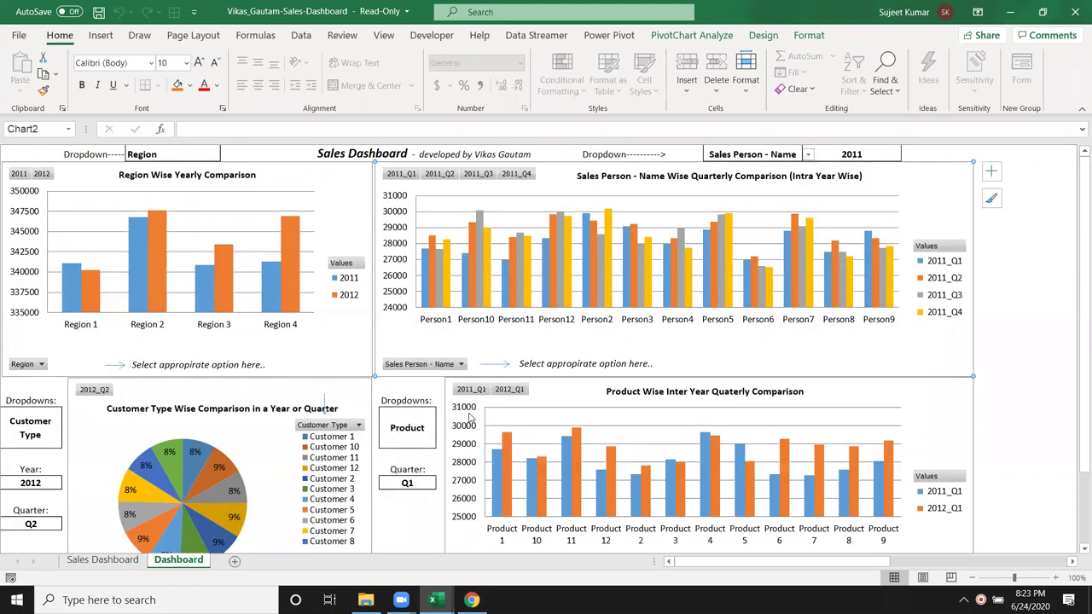
pyautogui.scroll(-3, 416, 431)
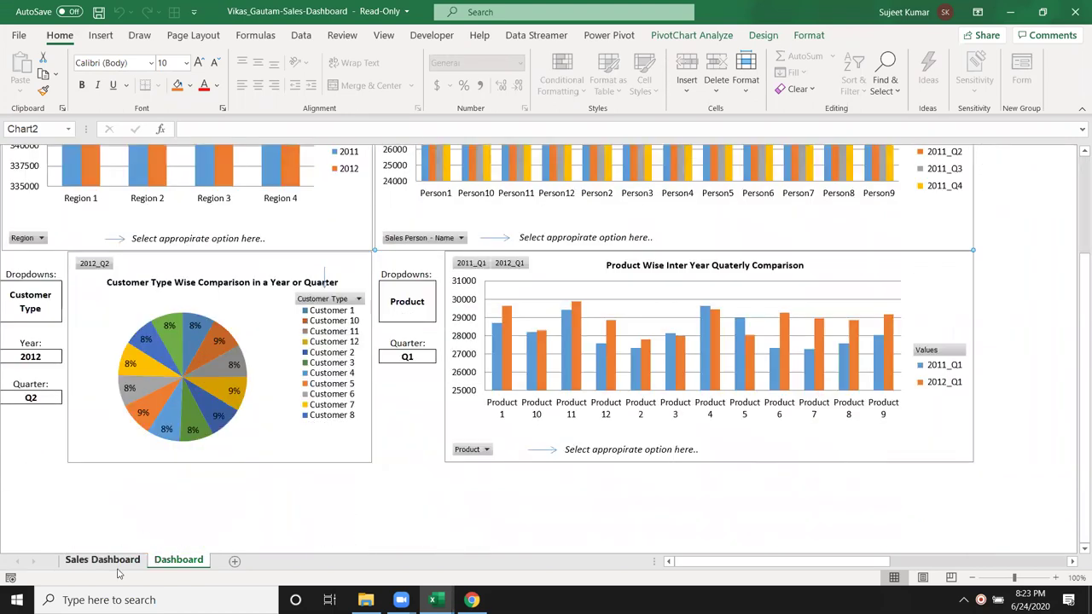
pyautogui.click(103, 561)
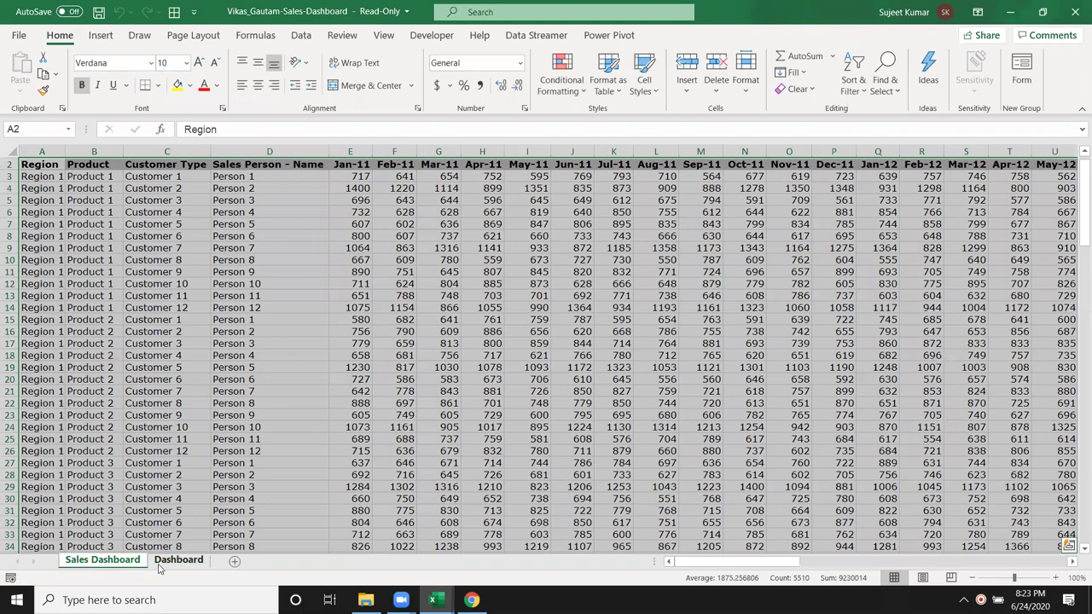
pyautogui.click(164, 561)
pyautogui.click(1075, 19)
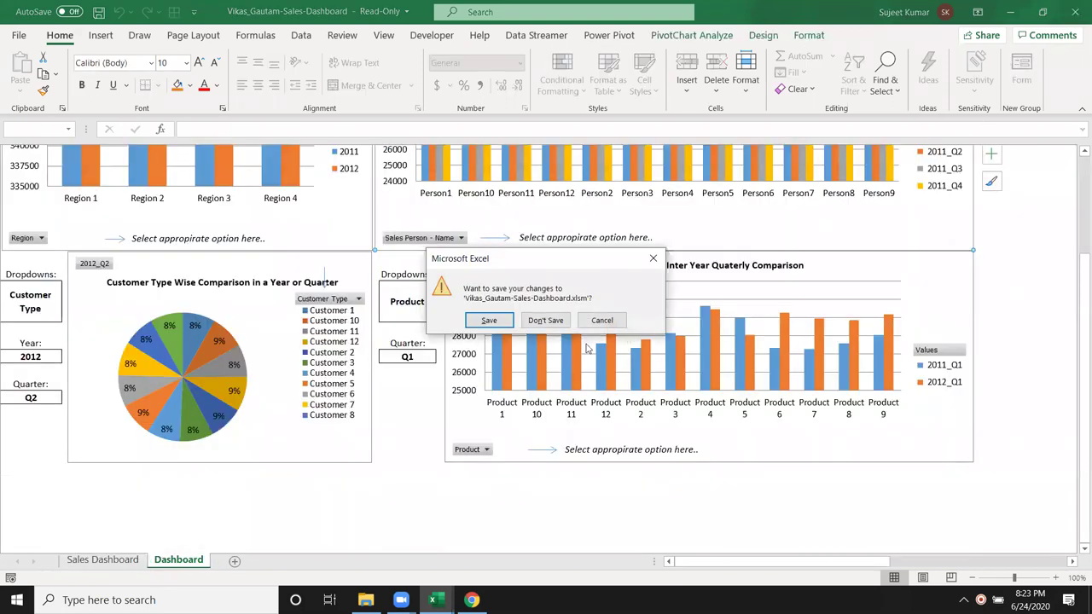
# Discard the sales dashboard's changes, then map Sales and try By State before settling on By Team.
pyautogui.click(546, 321)
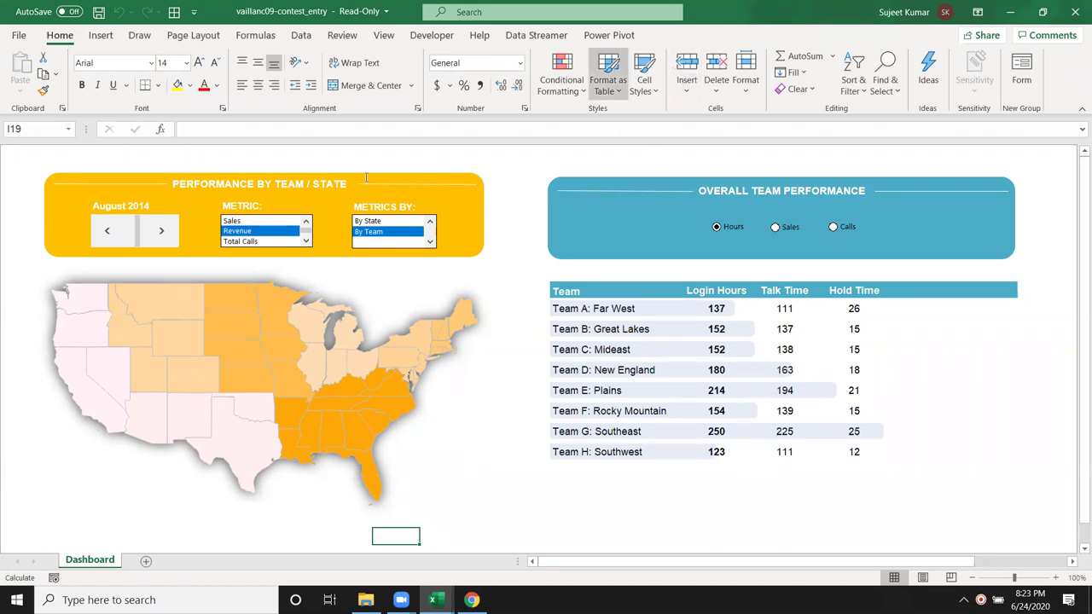
pyautogui.click(235, 221)
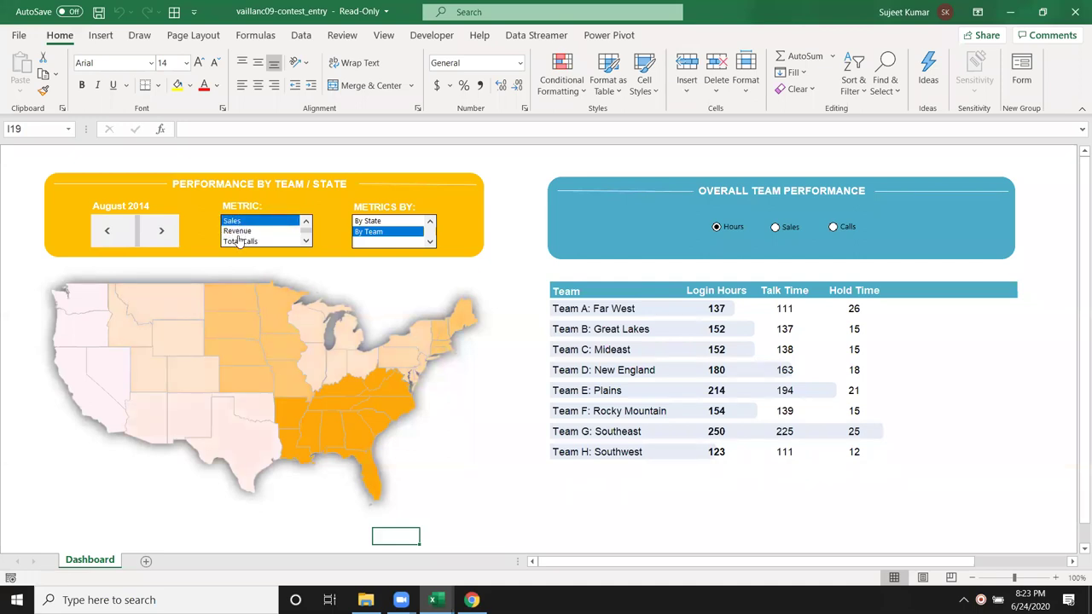
pyautogui.click(369, 223)
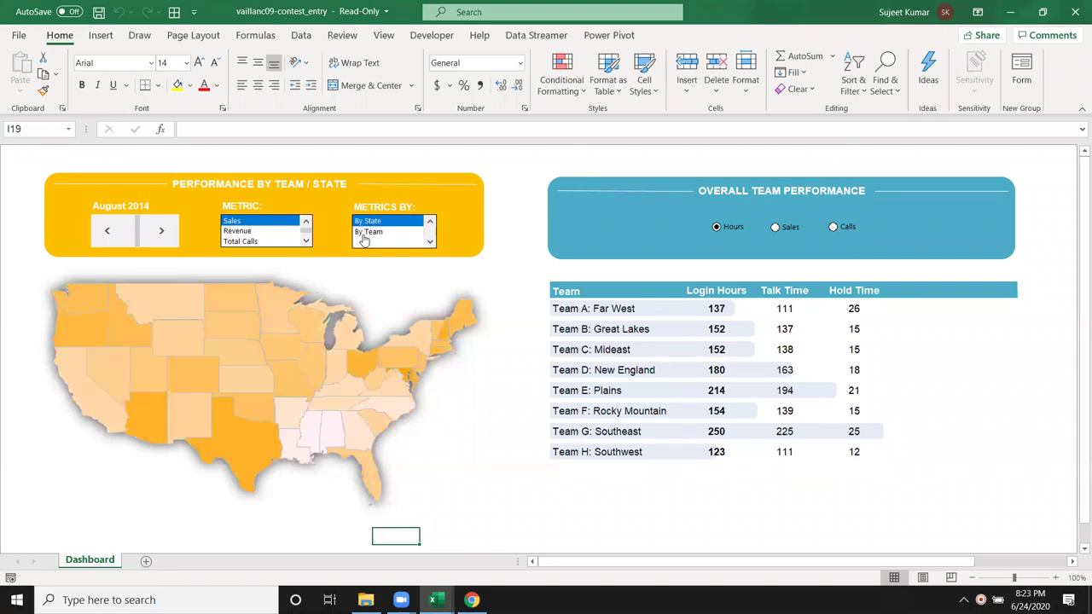
pyautogui.click(365, 232)
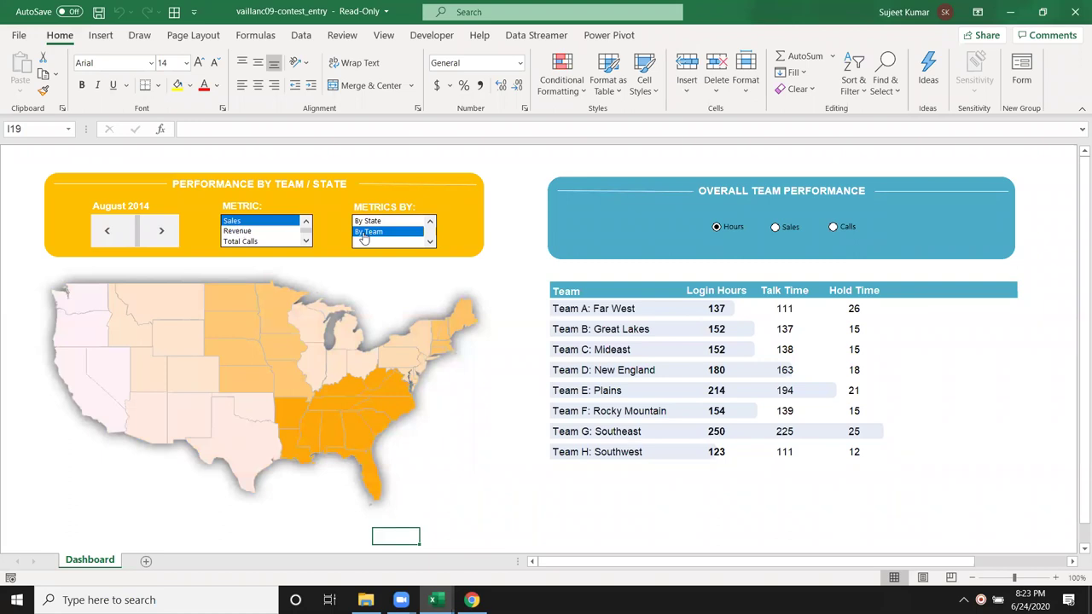
# Ungroup the US map picture into separate drawing shapes, confirming the conversion.
pyautogui.click(335, 431)
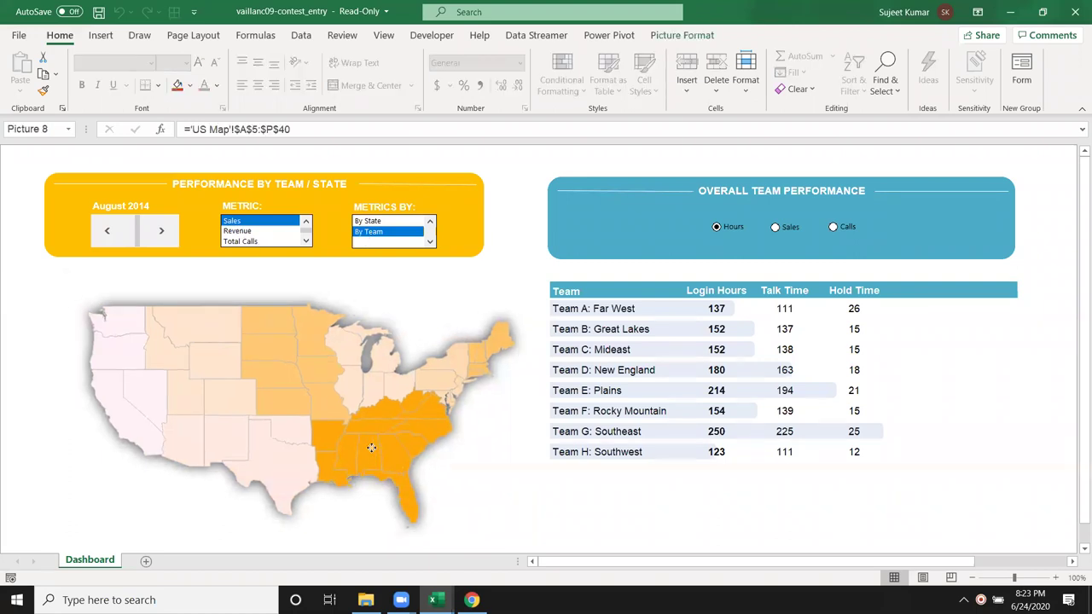
pyautogui.moveTo(335, 428); pyautogui.dragTo(316, 414)
pyautogui.click(313, 401)
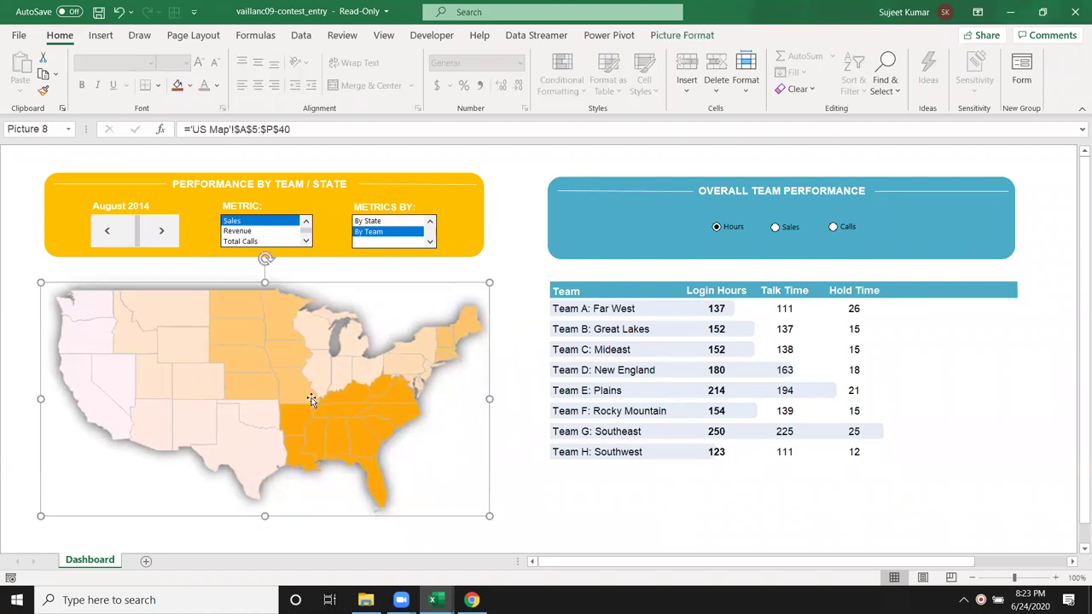
pyautogui.rightClick(312, 398)
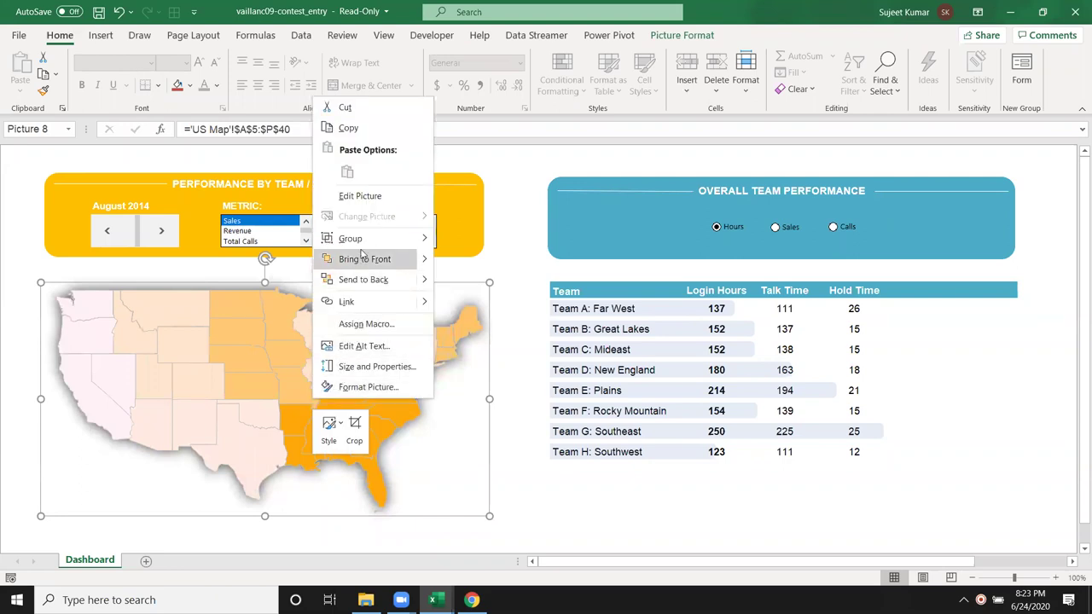
pyautogui.moveTo(361, 247)
pyautogui.click(450, 285)
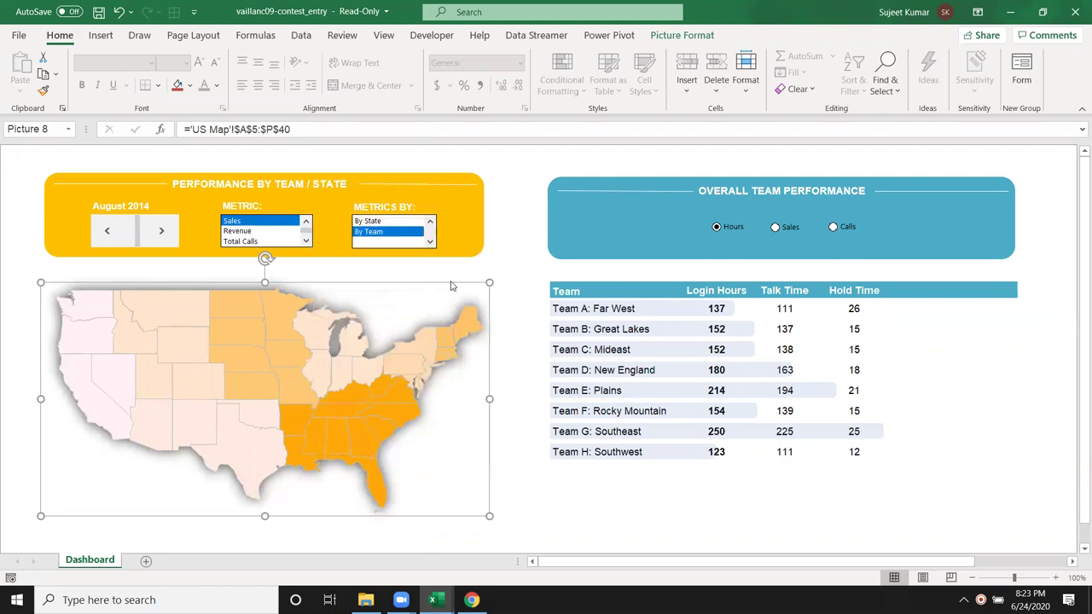
pyautogui.click(522, 340)
# Shift the map group and move the Nebraska and Wyoming state shapes slightly.
pyautogui.moveTo(320, 391)
pyautogui.mouseDown()
pyautogui.moveTo(333, 394)
pyautogui.moveTo(325, 377)
pyautogui.mouseUp()
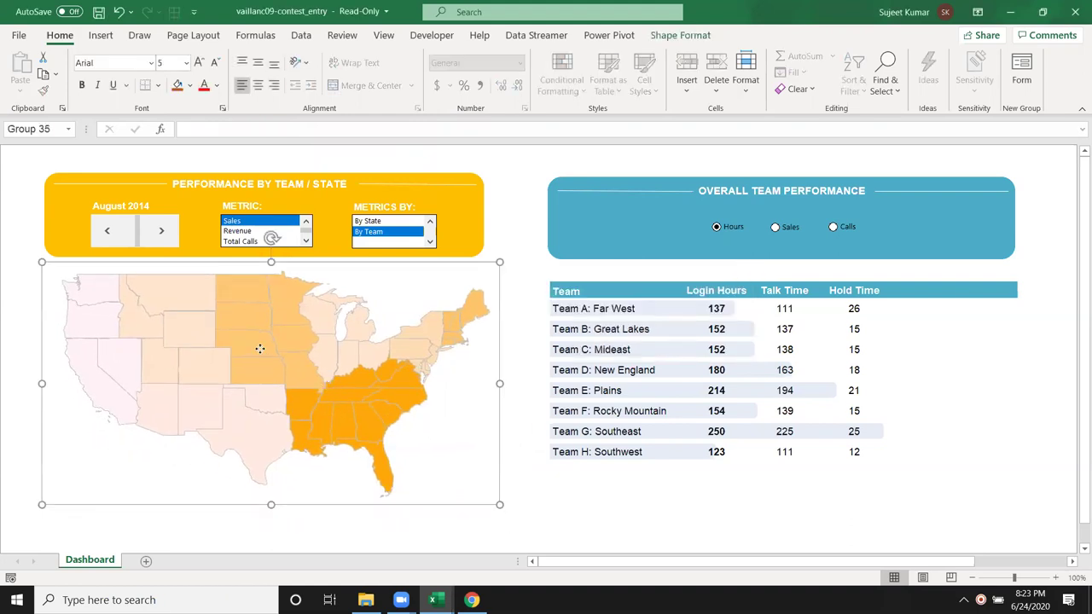
pyautogui.click(261, 349)
pyautogui.moveTo(257, 348); pyautogui.dragTo(259, 346)
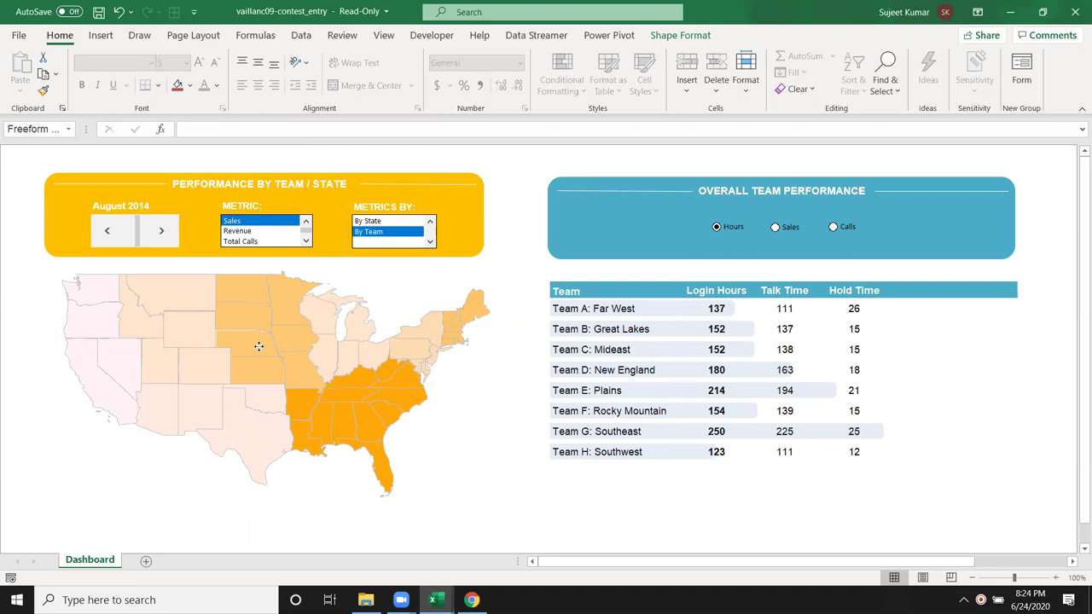
pyautogui.click(257, 347)
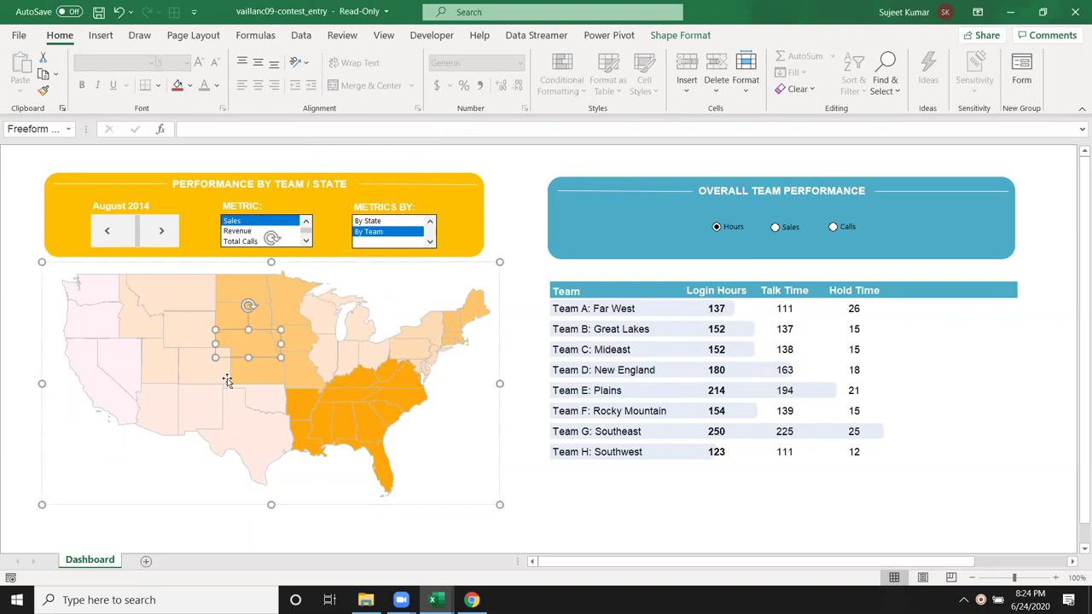
pyautogui.click(185, 340)
pyautogui.moveTo(173, 351); pyautogui.dragTo(185, 339)
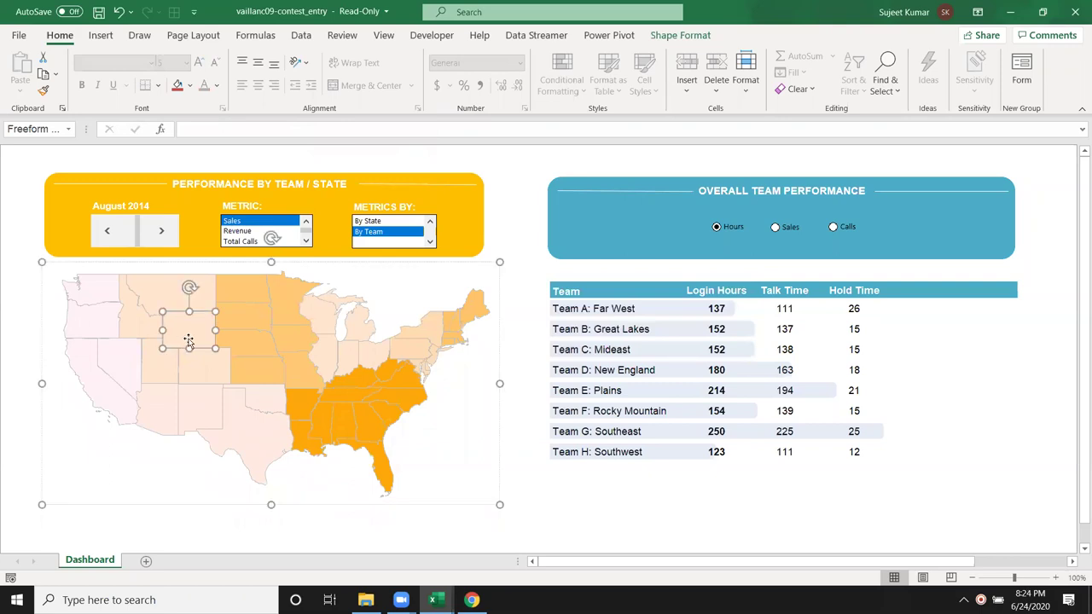
# Switch the map shading to By State and back to By Team, then show the Developer tab.
pyautogui.click(376, 222)
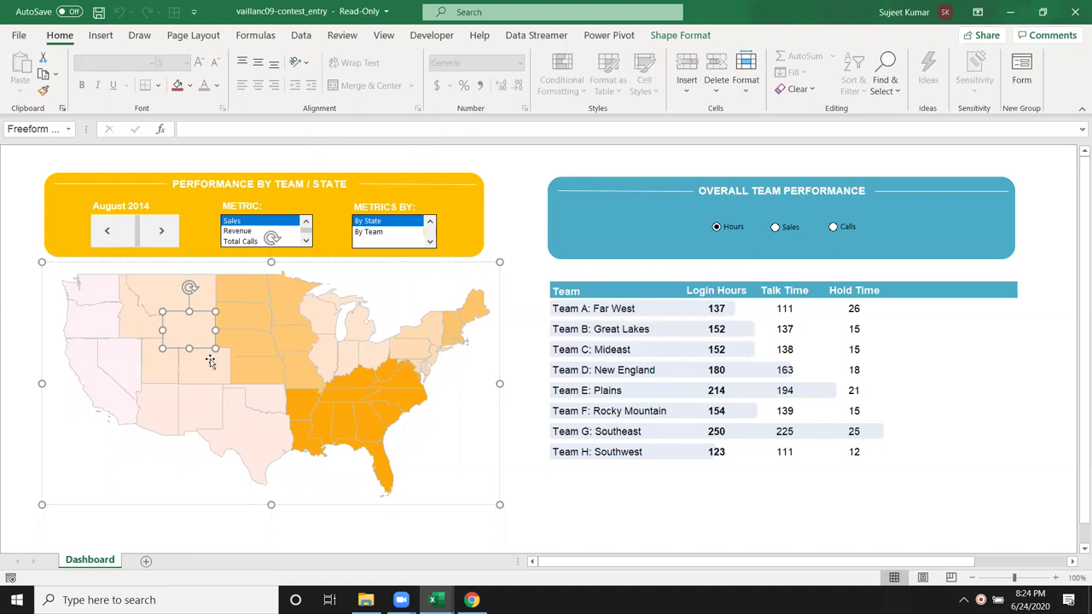
pyautogui.click(512, 223)
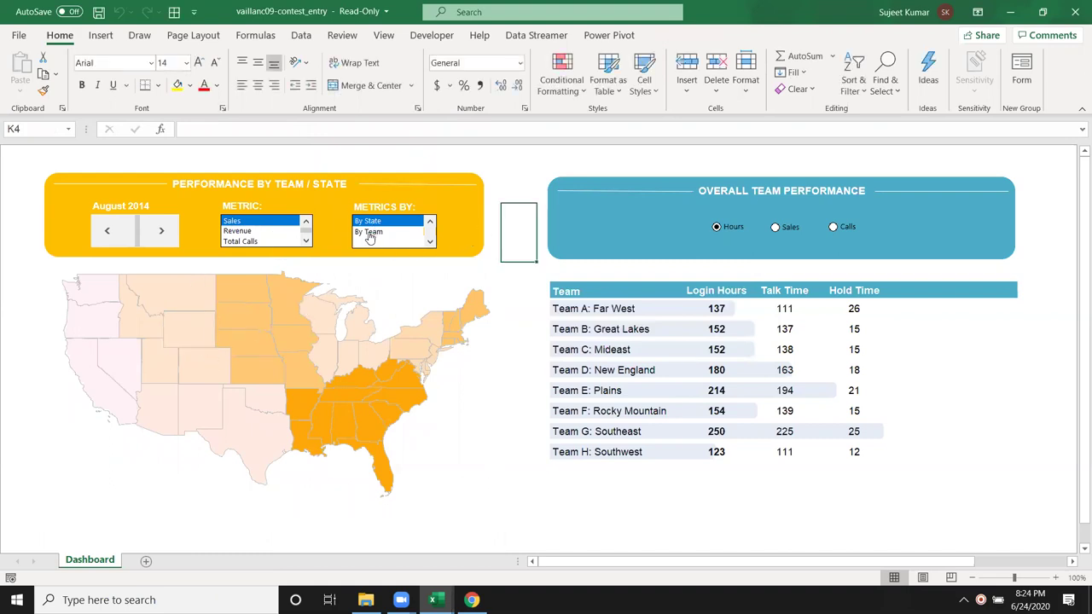
pyautogui.click(370, 232)
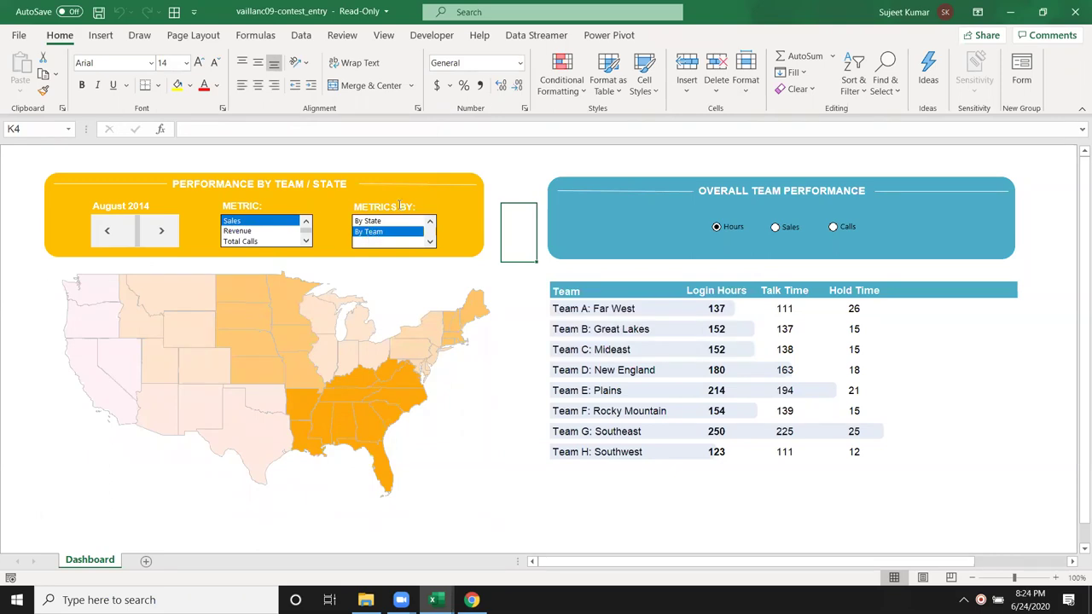
pyautogui.click(432, 38)
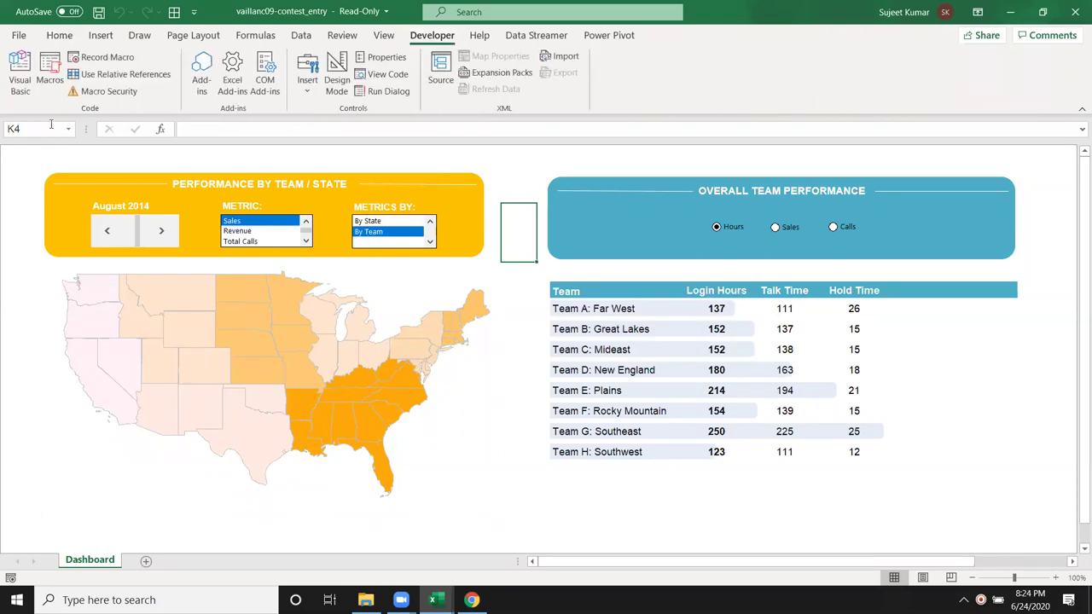
pyautogui.click(19, 74)
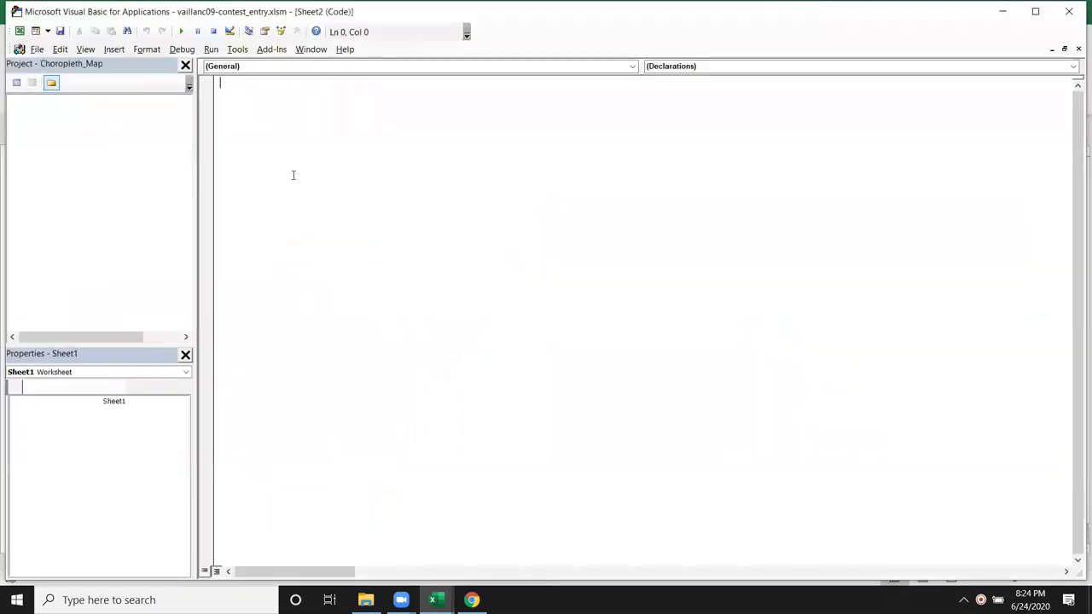
pyautogui.doubleClick(63, 203)
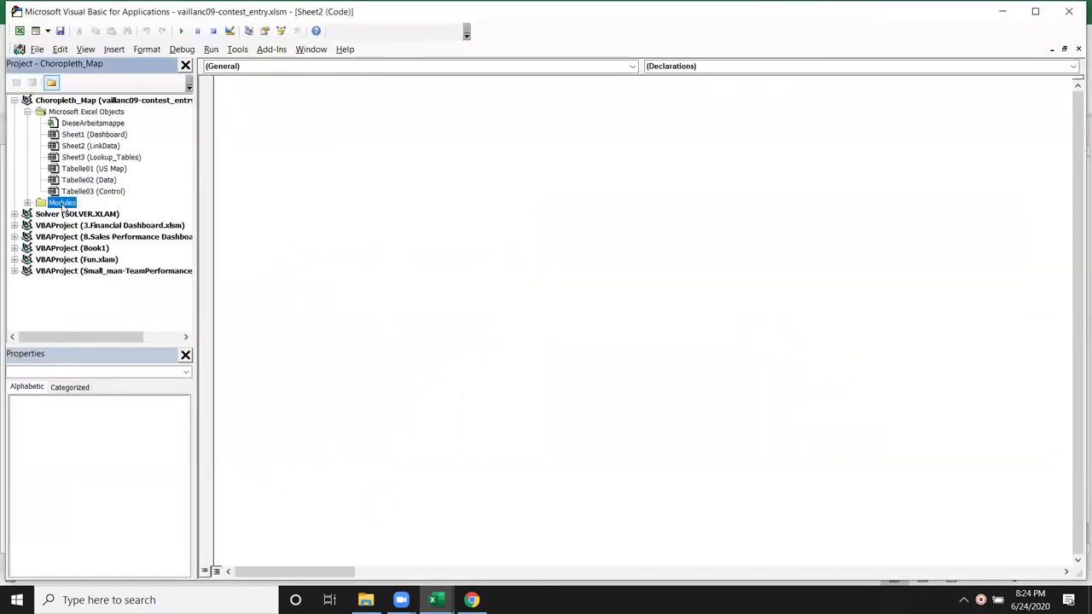
pyautogui.doubleClick(74, 215)
pyautogui.scroll(-2, 383, 261)
pyautogui.scroll(2, 387, 260)
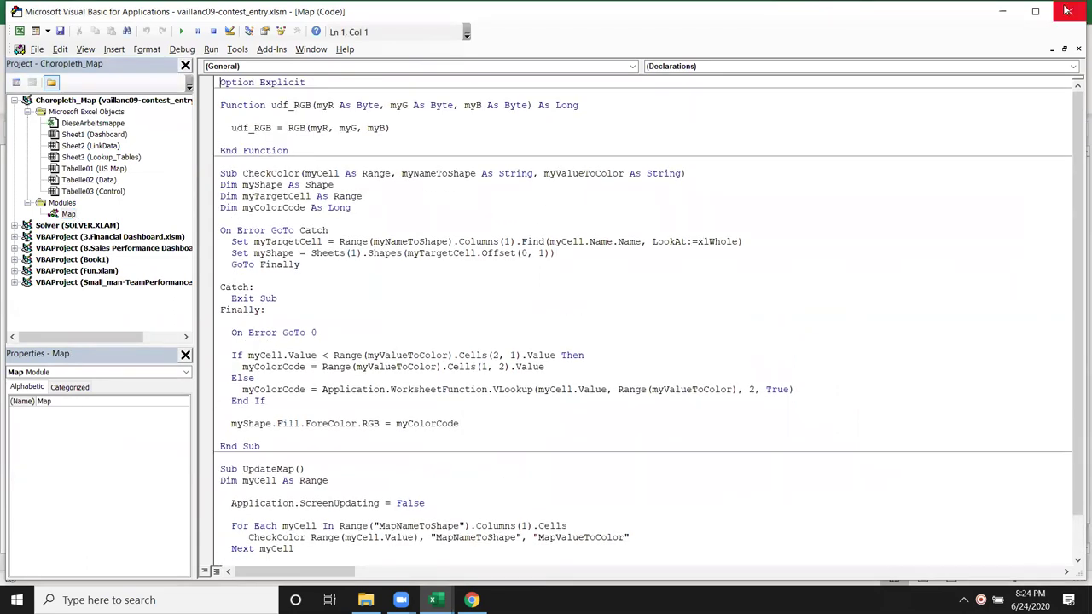
pyautogui.click(1067, 10)
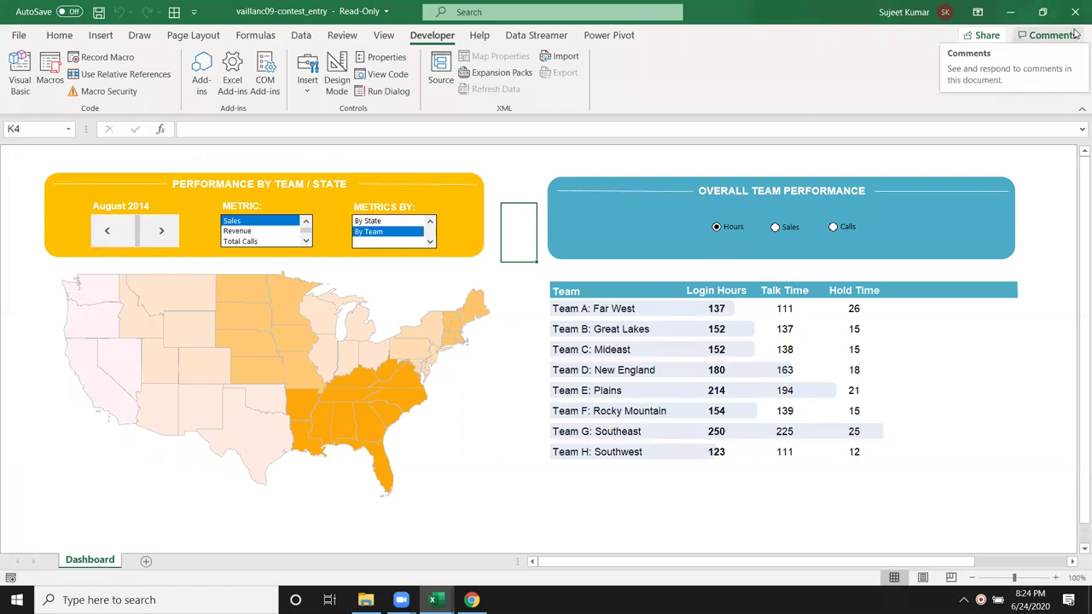
# Switch the team table to Sales, then Calls, then Sales again, and back to Hours.
pyautogui.click(779, 350)
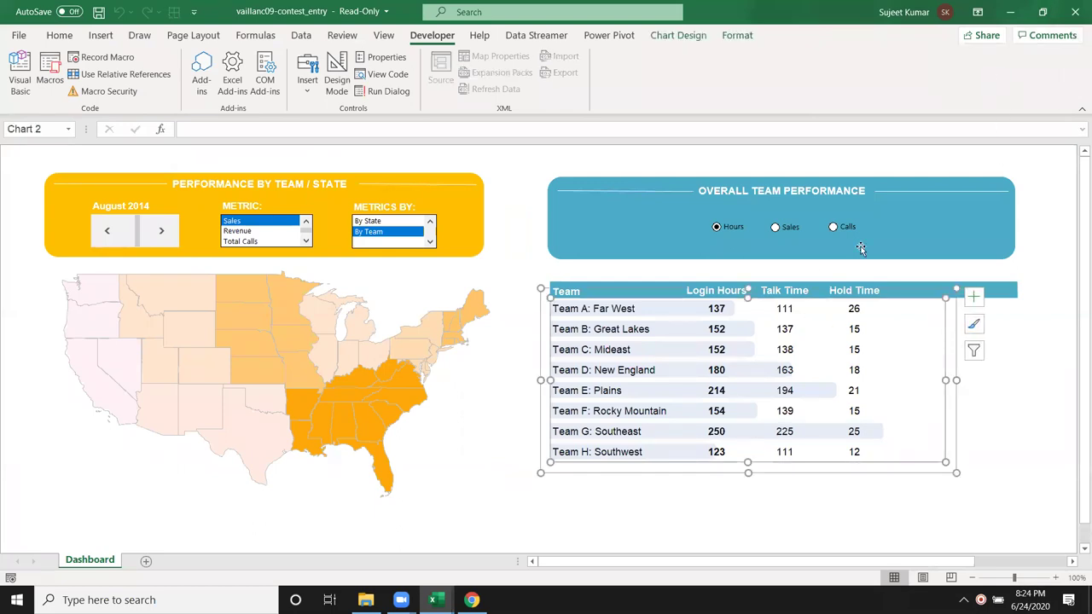
pyautogui.click(775, 229)
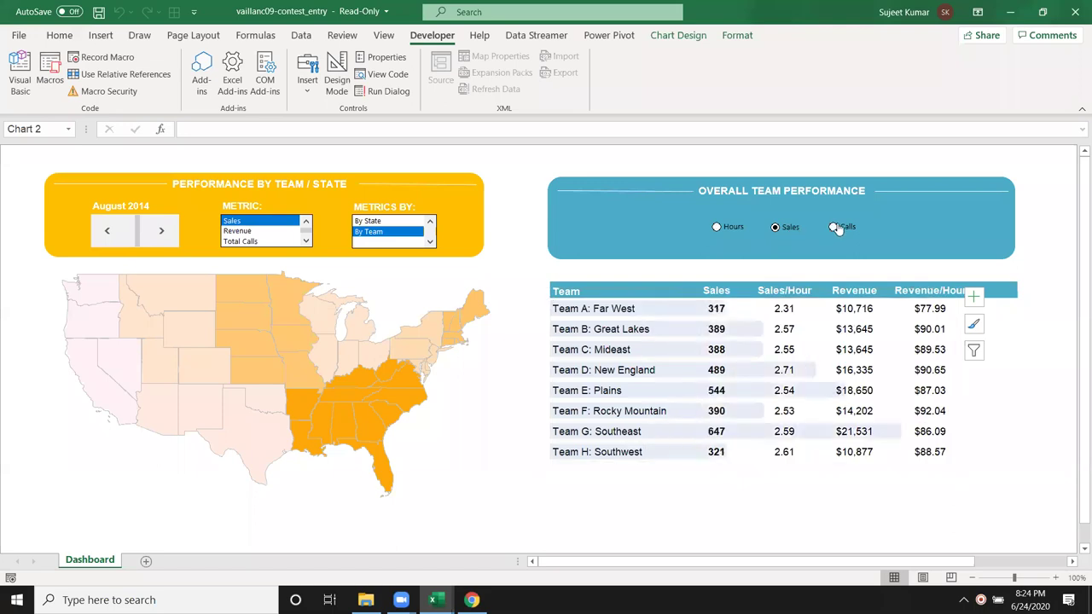
pyautogui.click(834, 227)
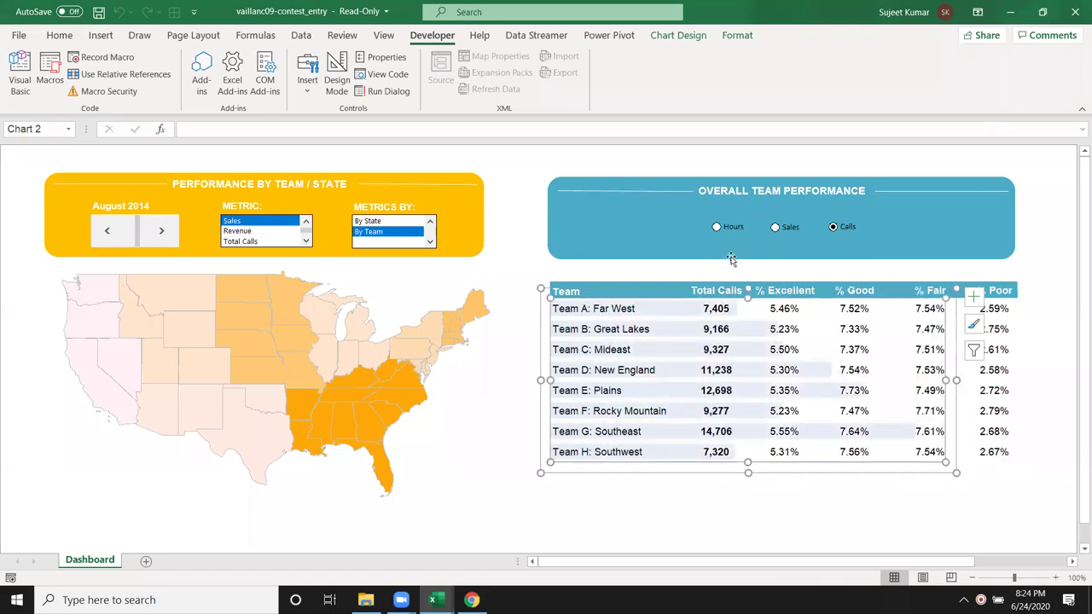
pyautogui.click(775, 229)
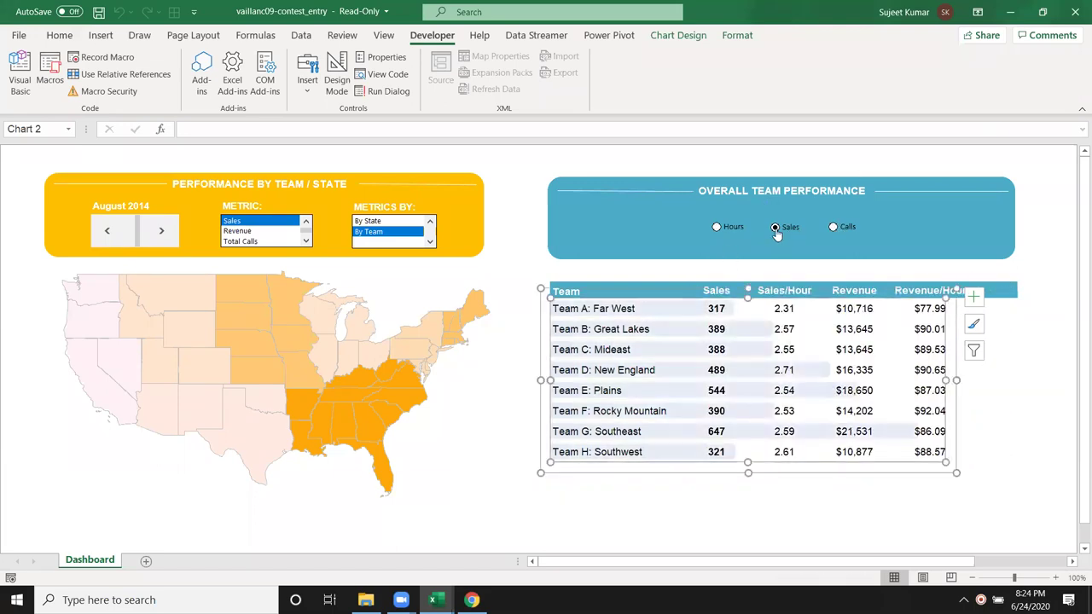
pyautogui.click(739, 231)
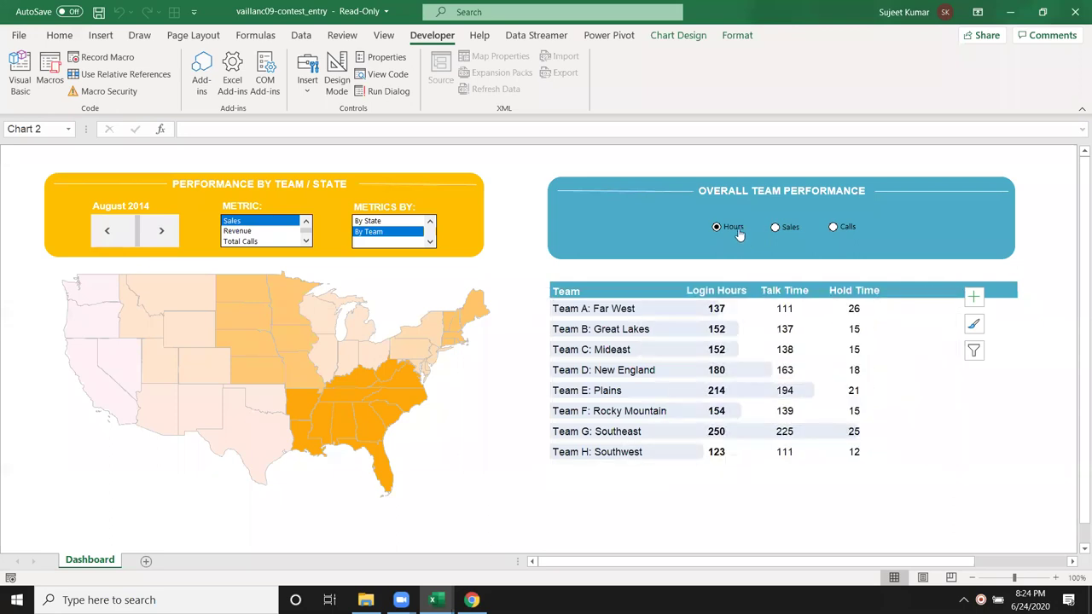
# Inspect the chart's data series in Chart Design, then close the performance dashboard workbook.
pyautogui.click(659, 338)
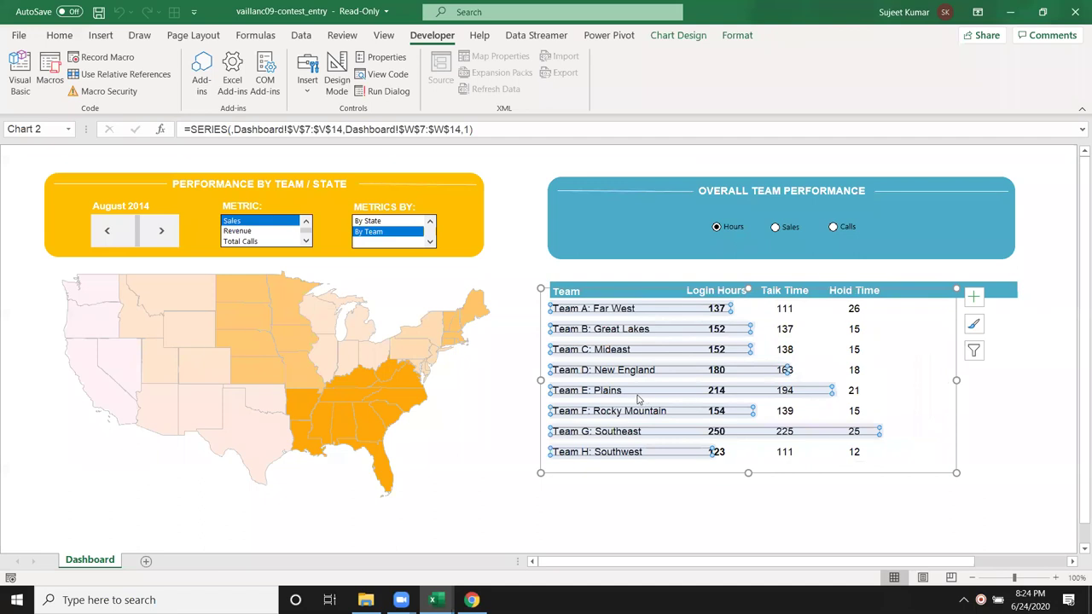
pyautogui.click(681, 38)
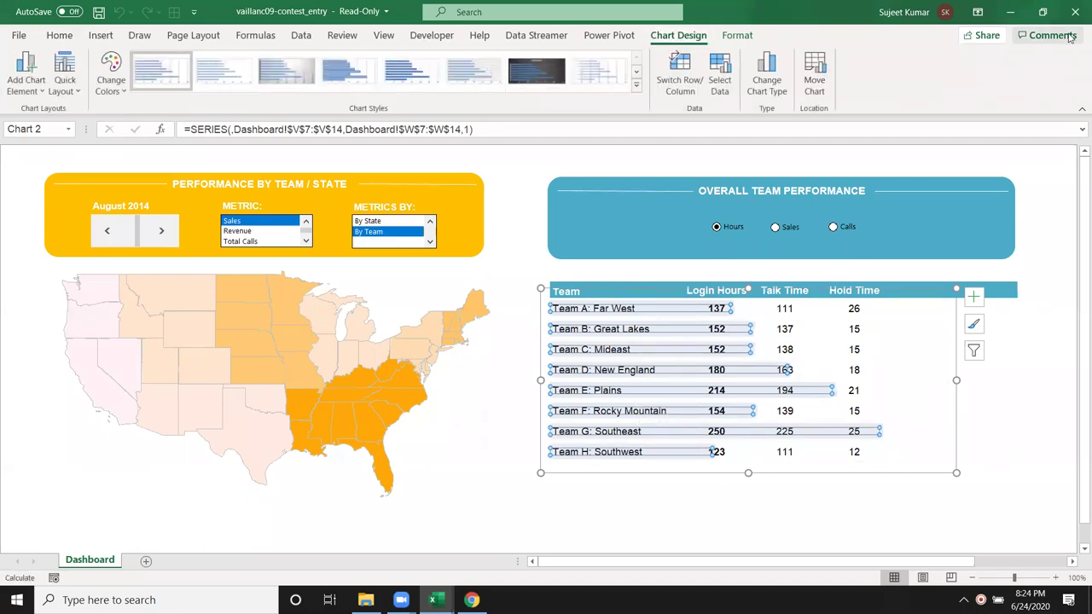
pyautogui.click(1022, 394)
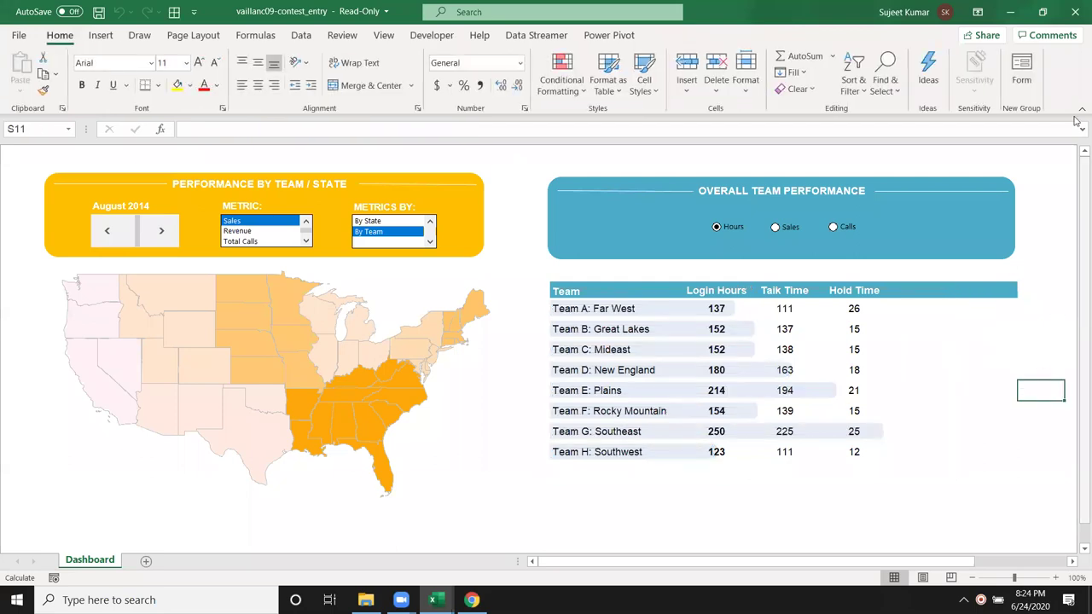
pyautogui.click(1075, 12)
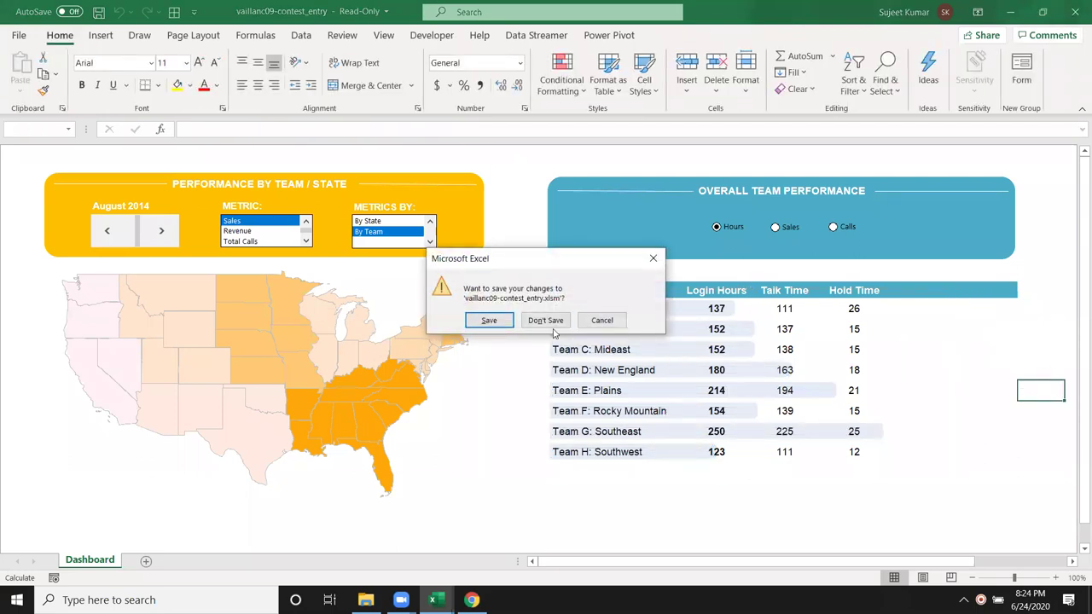
# Close the performance dashboard without saving and scroll through the sales performance dashboard.
pyautogui.click(550, 323)
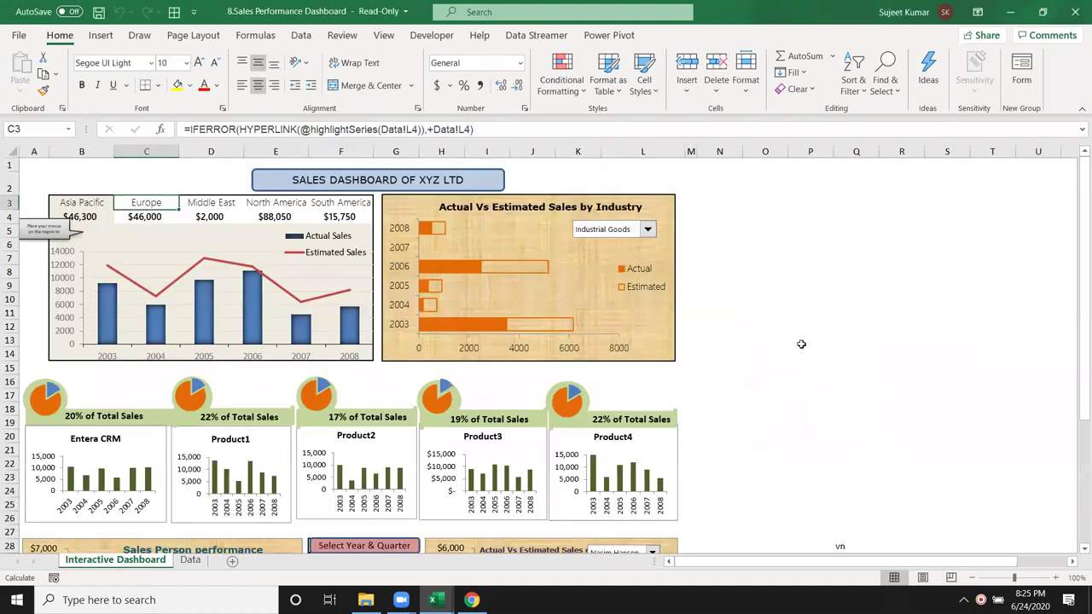
pyautogui.click(806, 341)
pyautogui.scroll(-3, 706, 378)
pyautogui.scroll(-2, 706, 379)
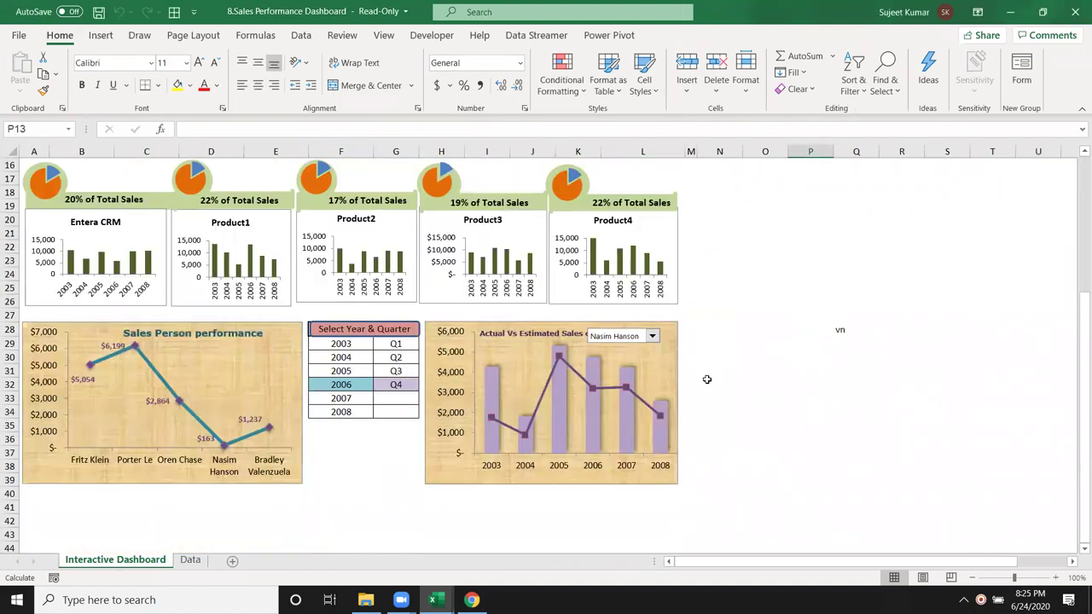
pyautogui.scroll(4, 706, 379)
pyautogui.scroll(1, 706, 379)
pyautogui.scroll(-2, 707, 378)
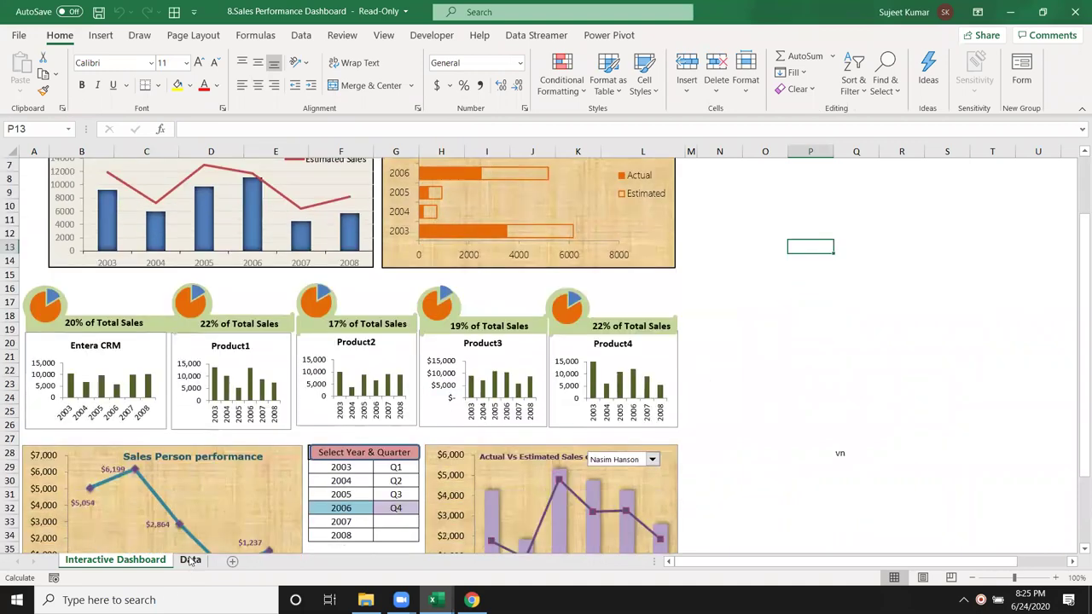
# Look through the records on the Data sheet.
pyautogui.click(189, 560)
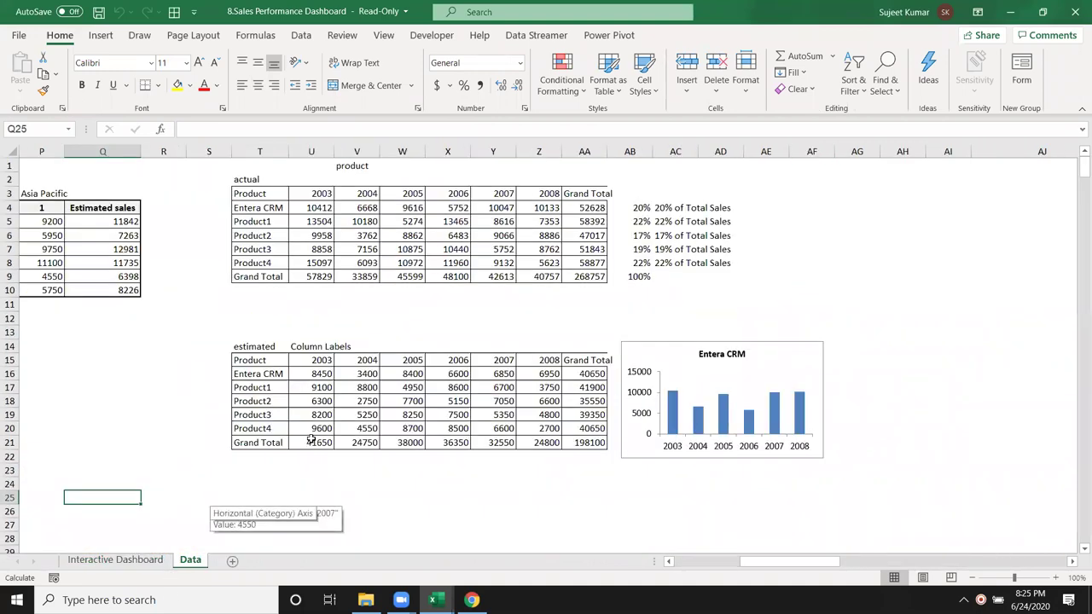
pyautogui.scroll(-5, 366, 394)
pyautogui.scroll(-5, 366, 395)
pyautogui.scroll(5, 366, 395)
pyautogui.scroll(5, 244, 488)
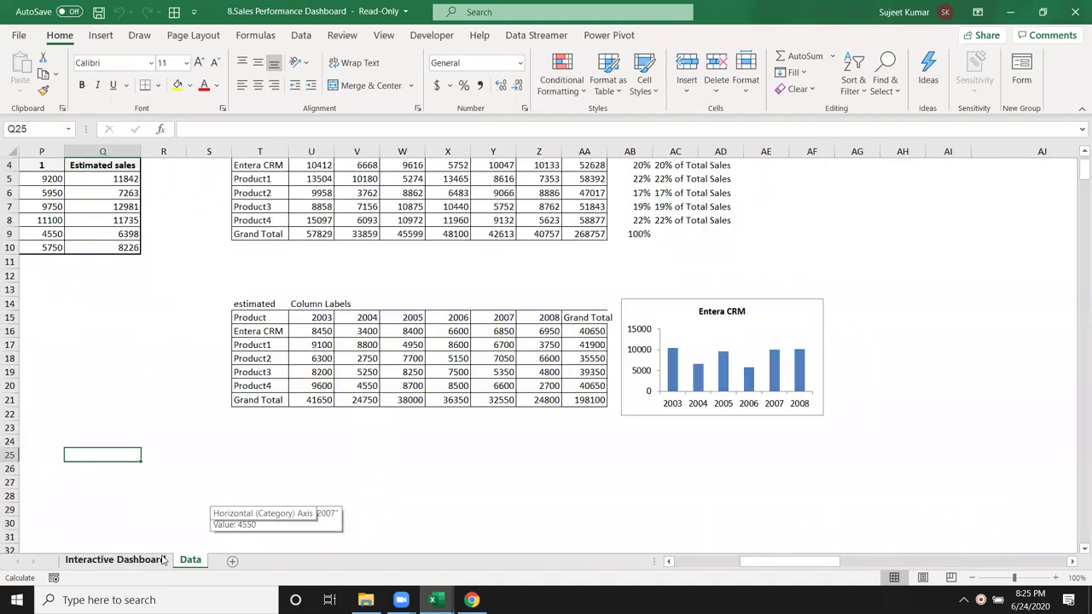
# Return to the Interactive Dashboard sheet and select the Product1, Product2 and Product3 charts.
pyautogui.hotkey('ctrl', 'pageup')
pyautogui.scroll(2, 420, 453)
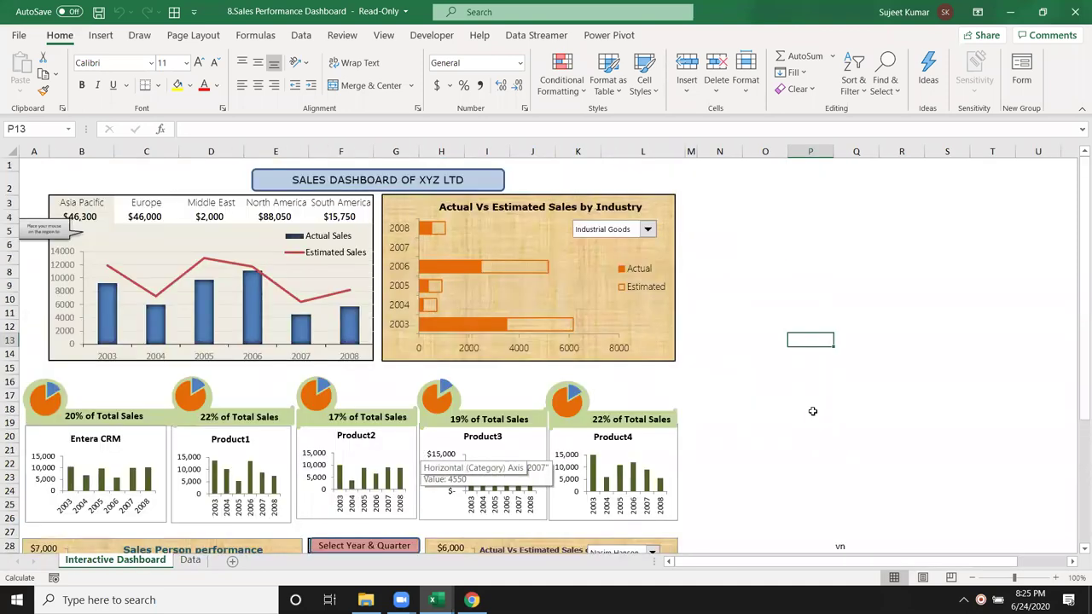
pyautogui.scroll(-5, 814, 411)
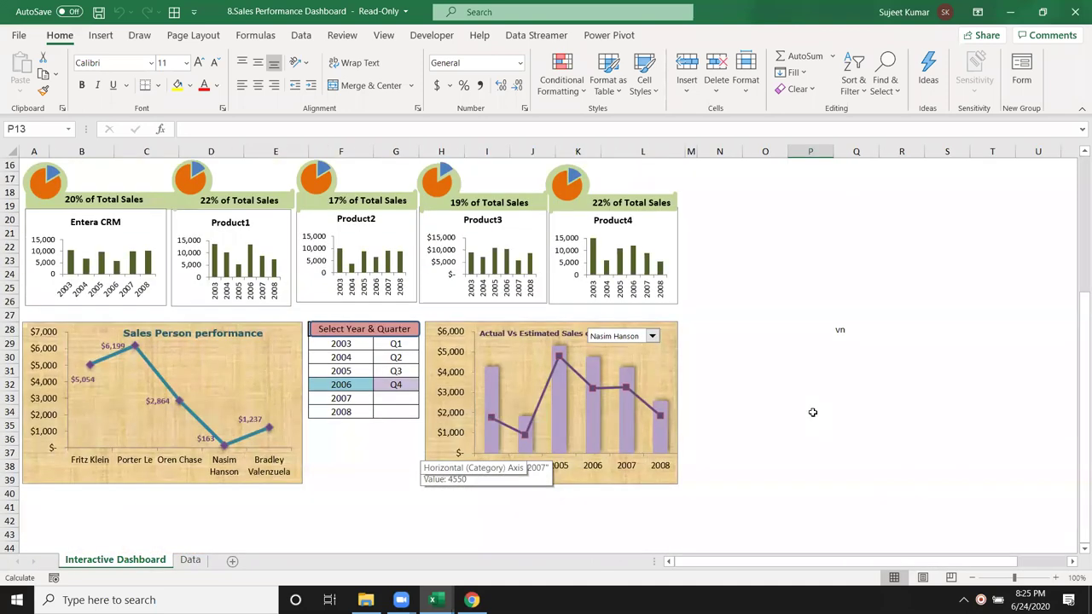
pyautogui.scroll(5, 813, 412)
pyautogui.click(264, 500)
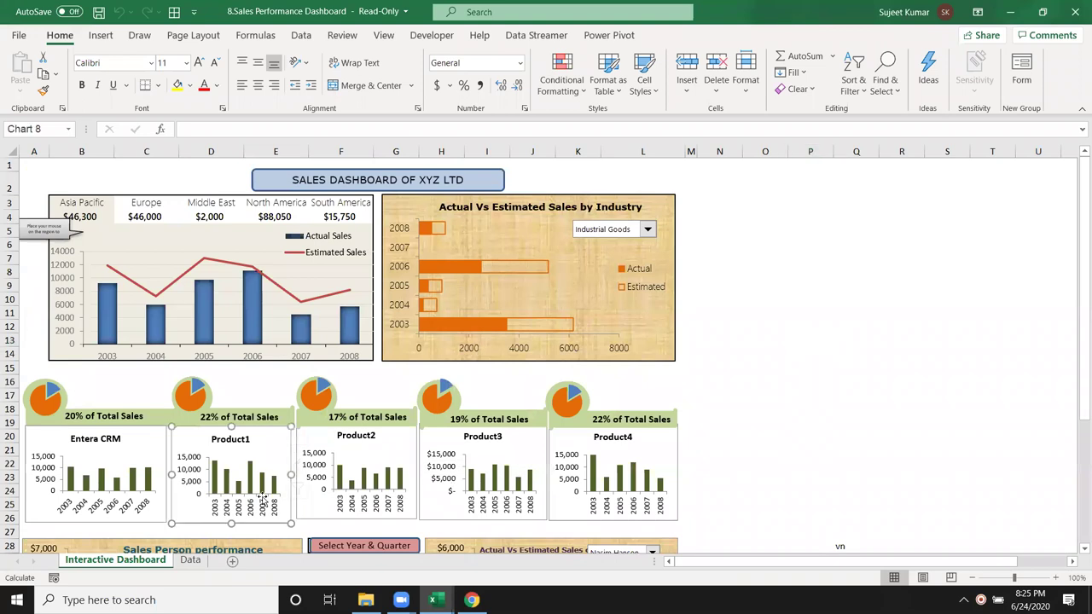
pyautogui.click(396, 463)
pyautogui.click(477, 464)
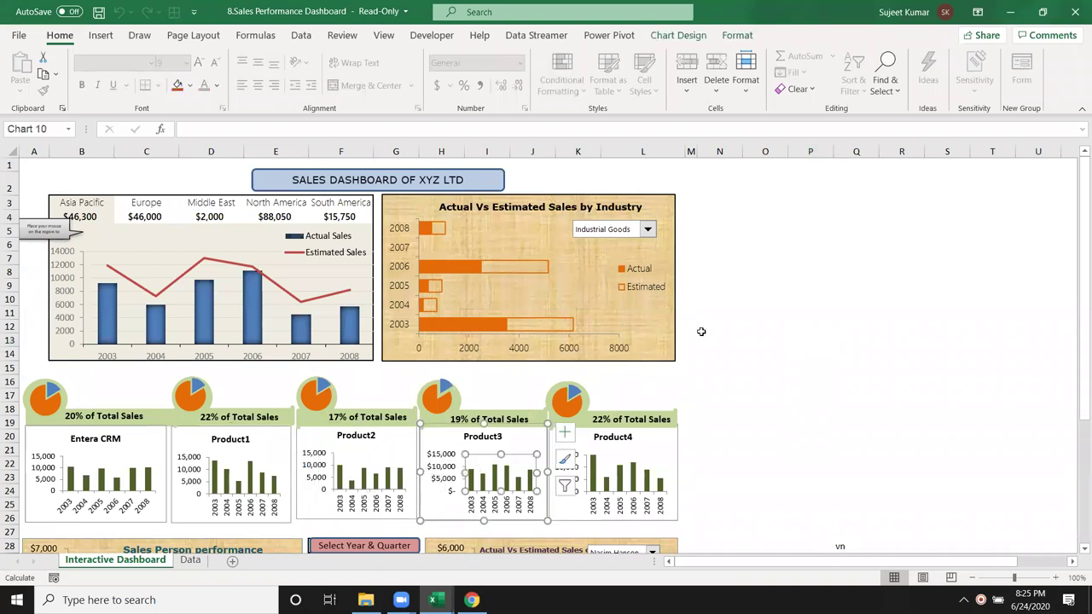
pyautogui.scroll(-5, 856, 350)
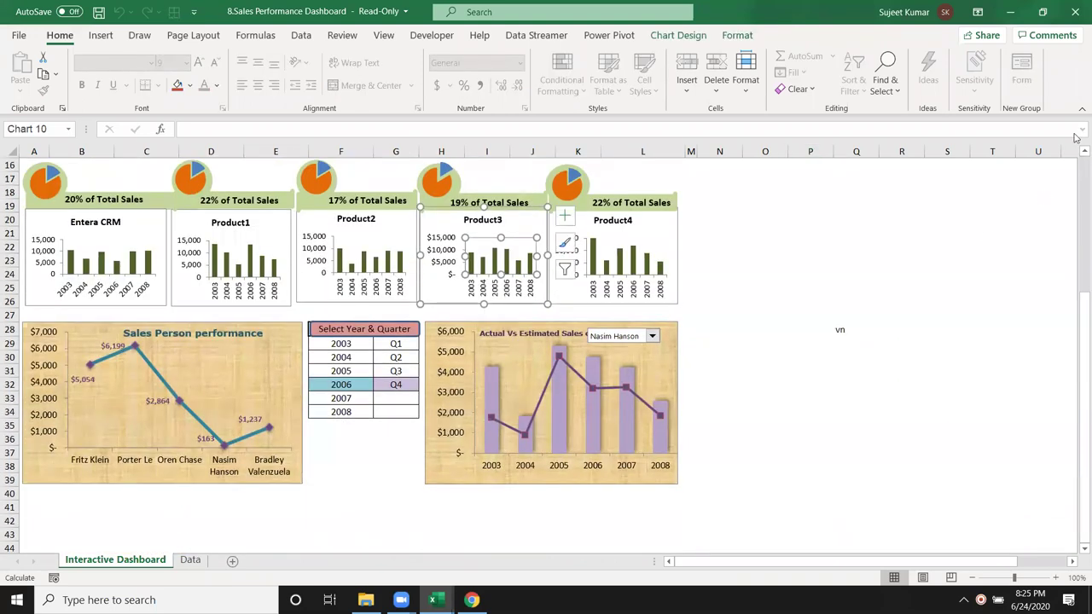
# Close the sales performance dashboard without saving and scroll through the team performance dashboard.
pyautogui.click(1075, 19)
pyautogui.click(545, 320)
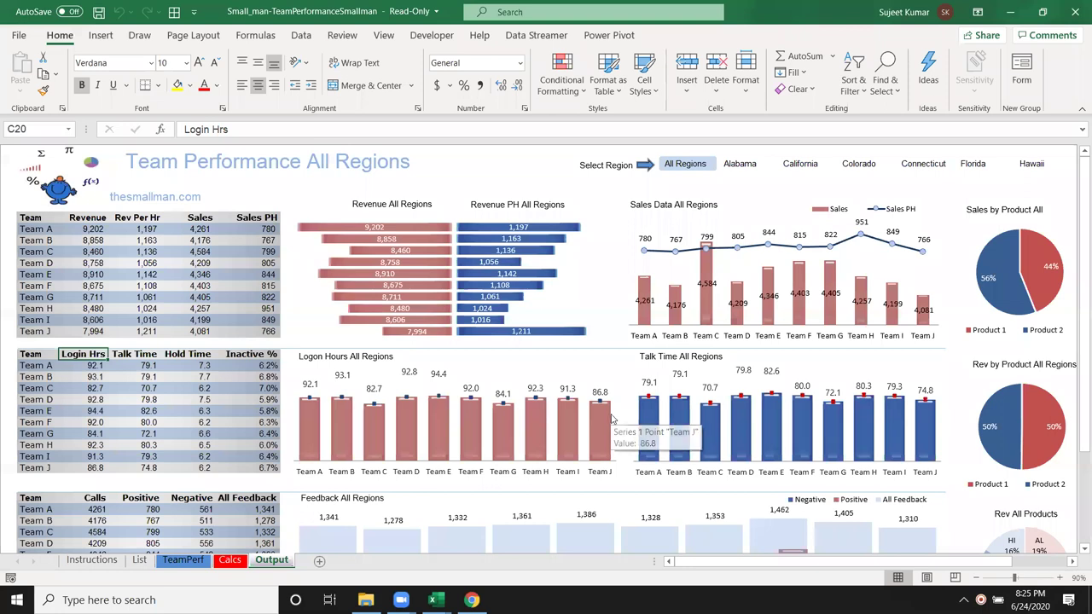
pyautogui.scroll(-4, 631, 414)
pyautogui.scroll(4, 655, 410)
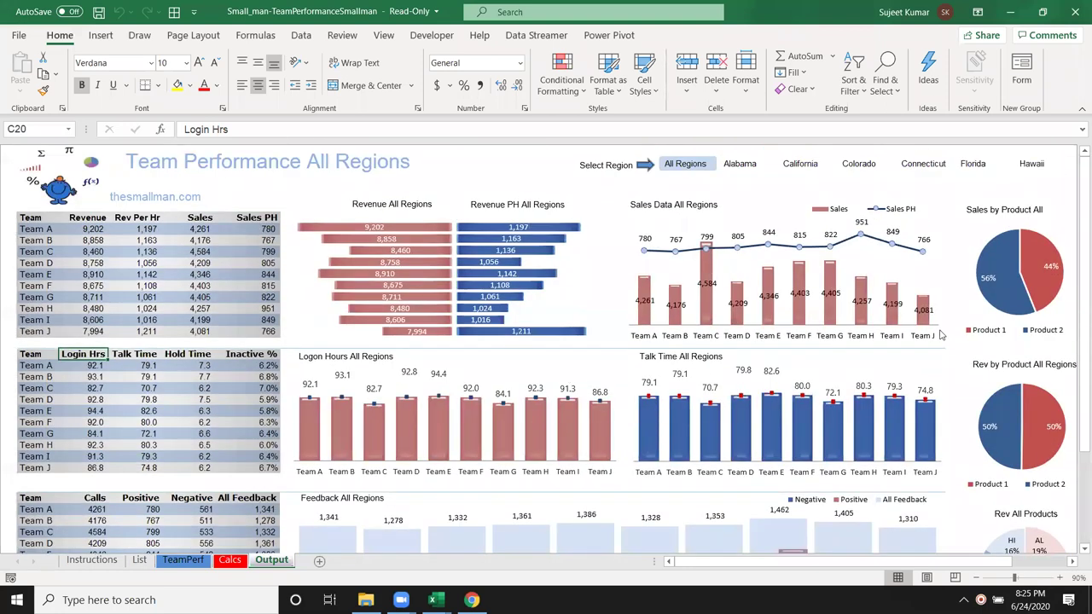
pyautogui.scroll(-4, 887, 448)
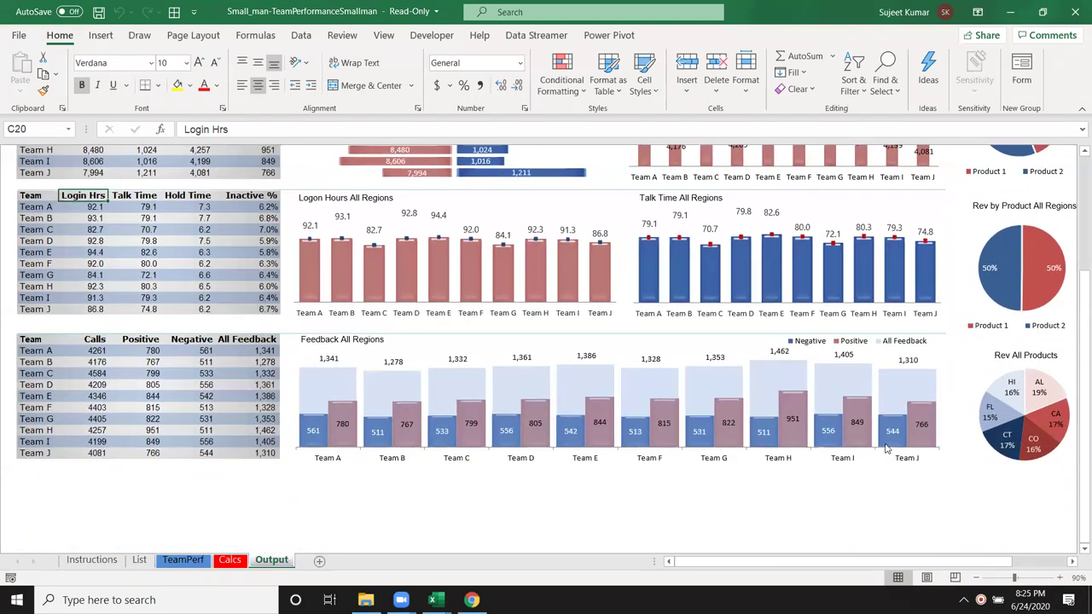
pyautogui.scroll(3, 887, 447)
pyautogui.scroll(1, 811, 298)
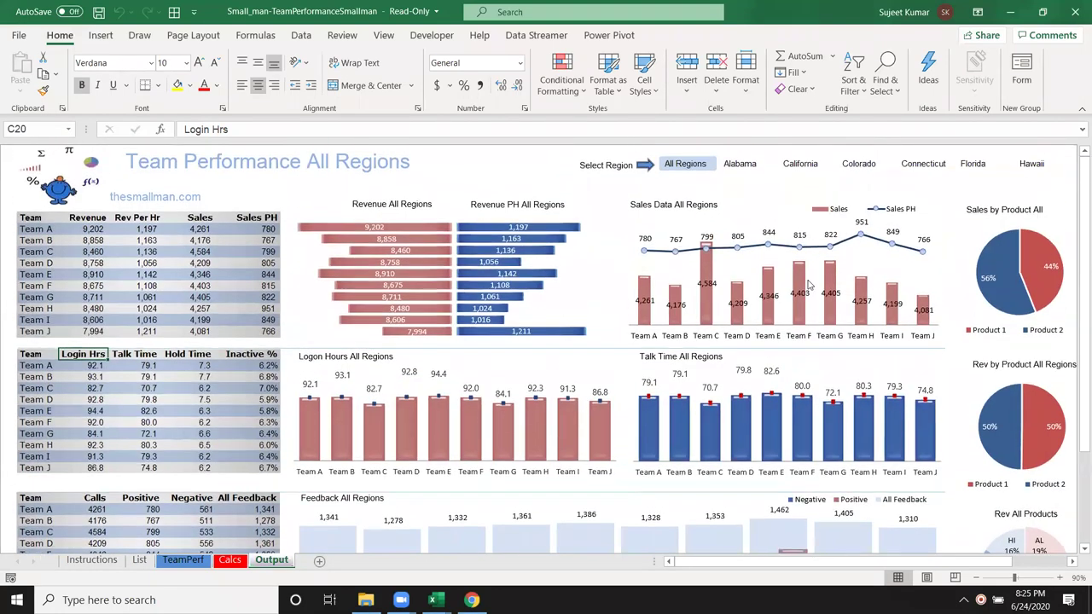
# Show the team dashboard for Alabama, California, Colorado, Connecticut, Florida and Hawaii, then close it unsaved.
pyautogui.click(741, 167)
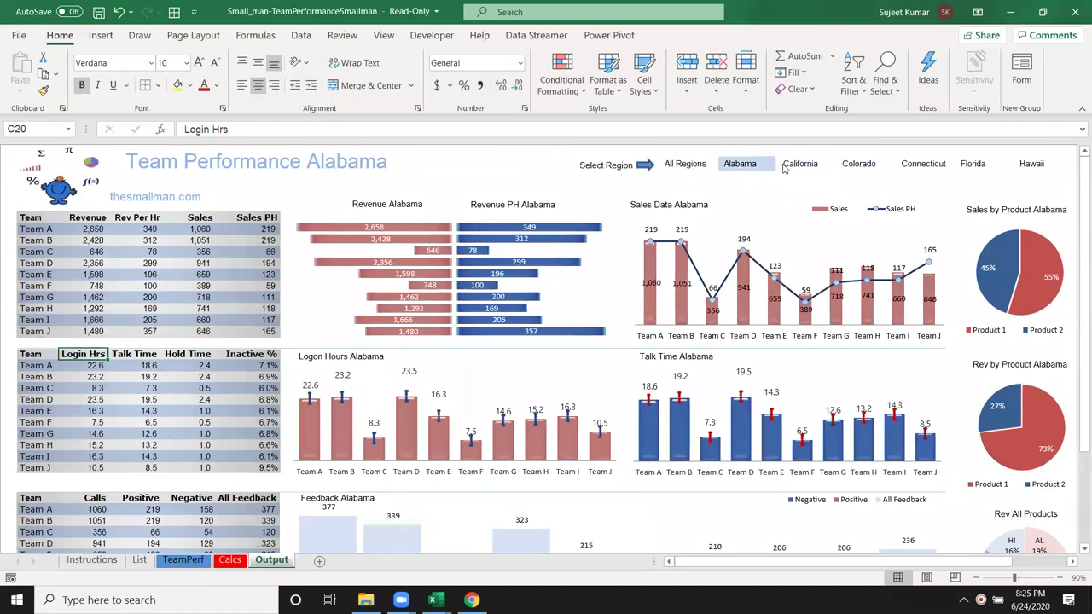
pyautogui.click(795, 167)
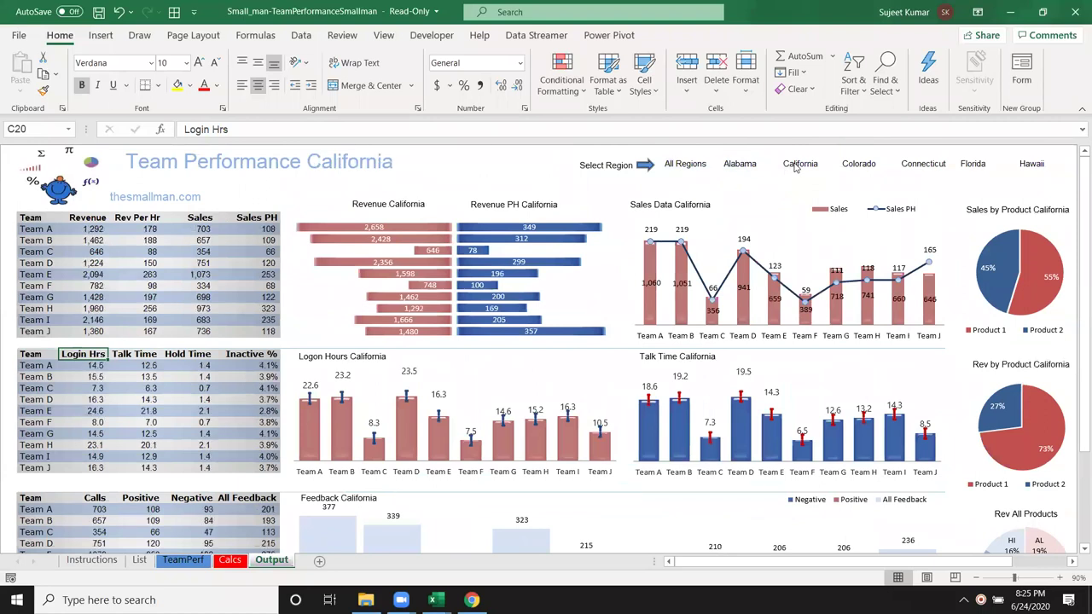
pyautogui.click(857, 167)
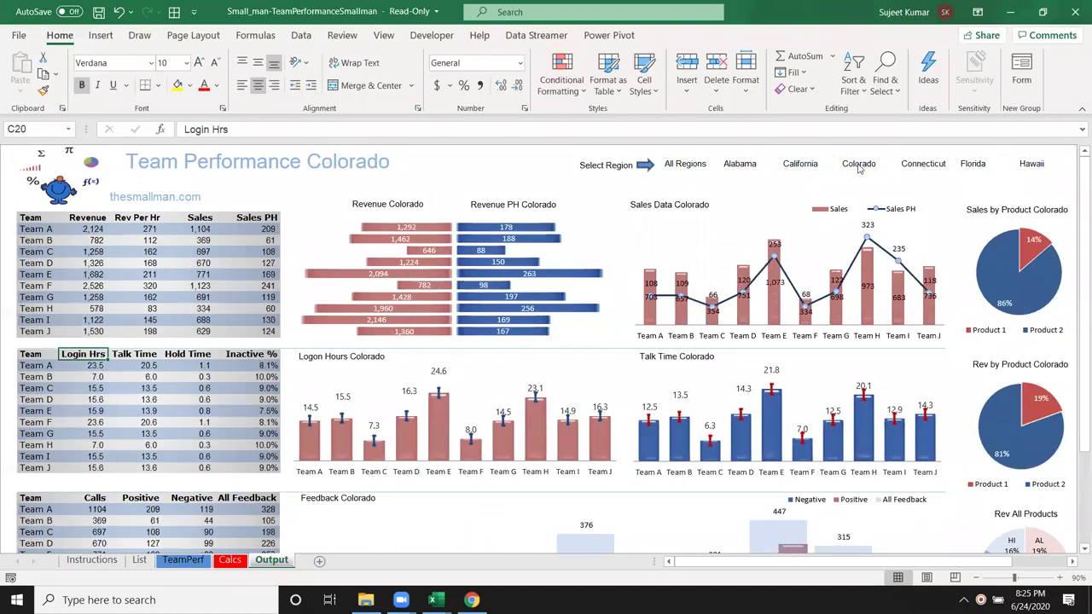
pyautogui.click(913, 168)
pyautogui.click(971, 169)
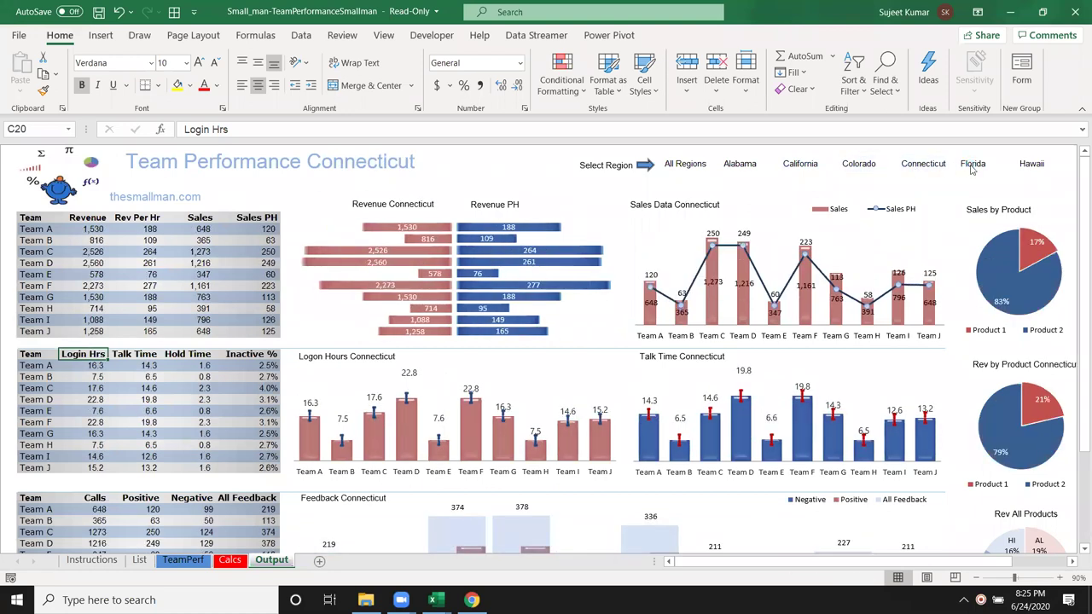
pyautogui.click(1025, 167)
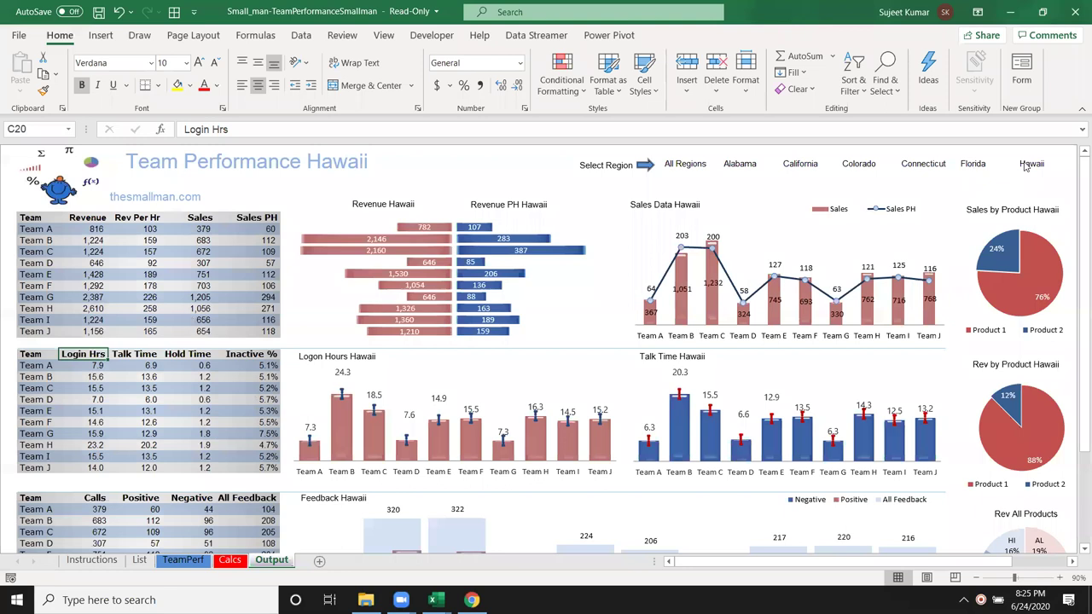
pyautogui.click(1075, 12)
pyautogui.click(546, 320)
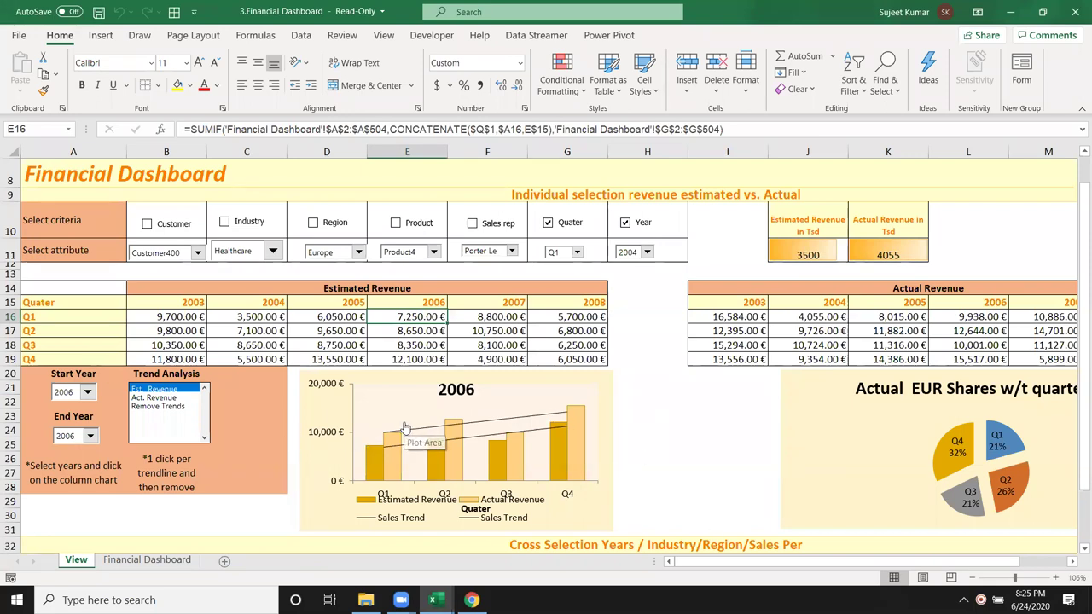
# Filter the Financial Dashboard revenue figures by customer Customer401.
pyautogui.scroll(-4, 405, 431)
pyautogui.scroll(-1, 404, 418)
pyautogui.scroll(-3, 404, 418)
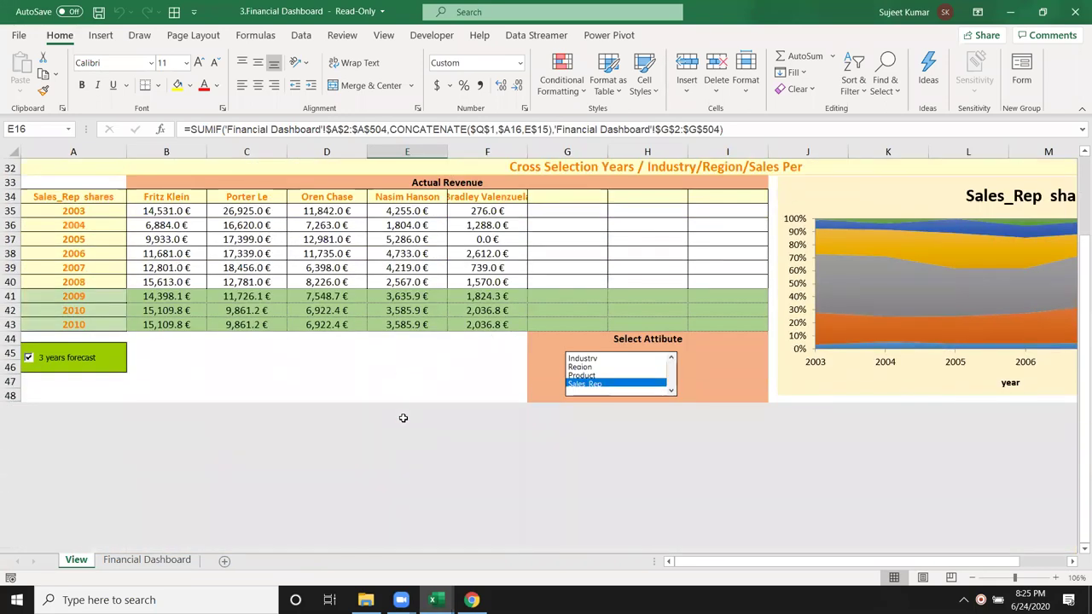
pyautogui.scroll(3, 402, 420)
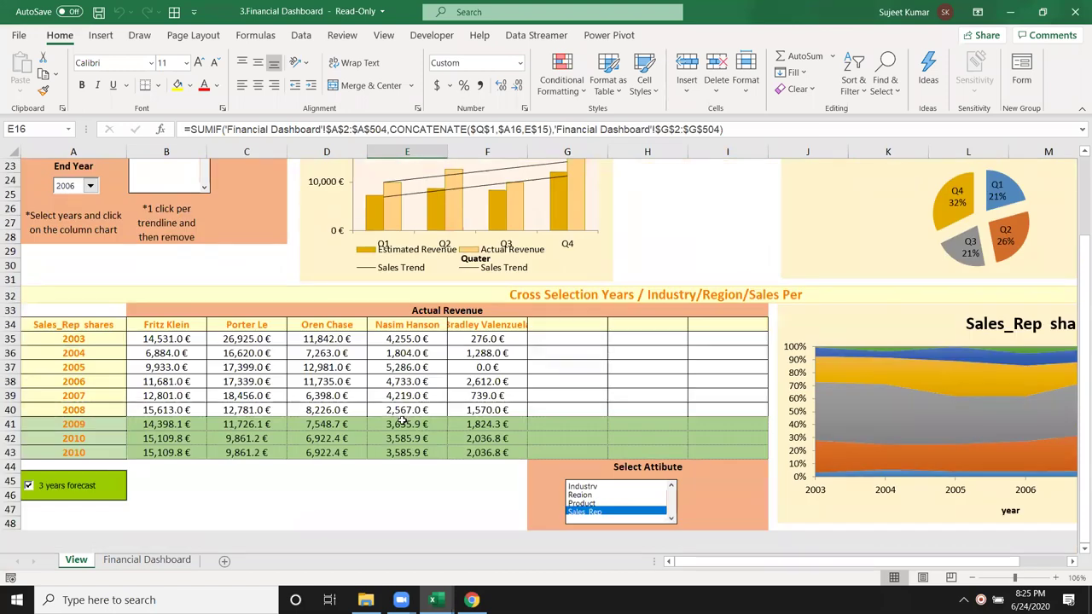
pyautogui.scroll(2, 403, 421)
pyautogui.scroll(3, 406, 426)
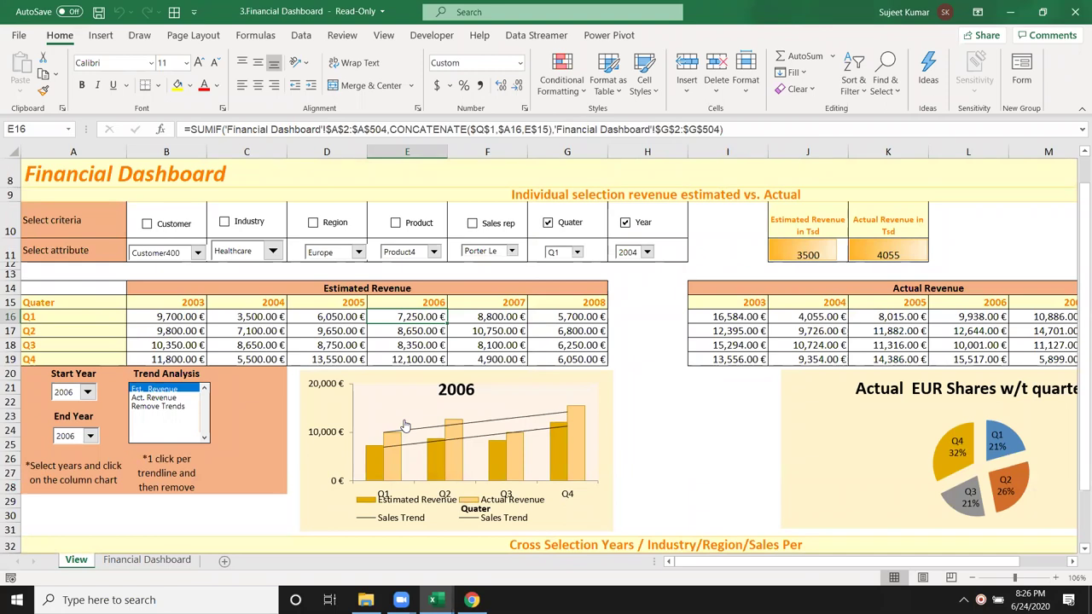
pyautogui.click(218, 331)
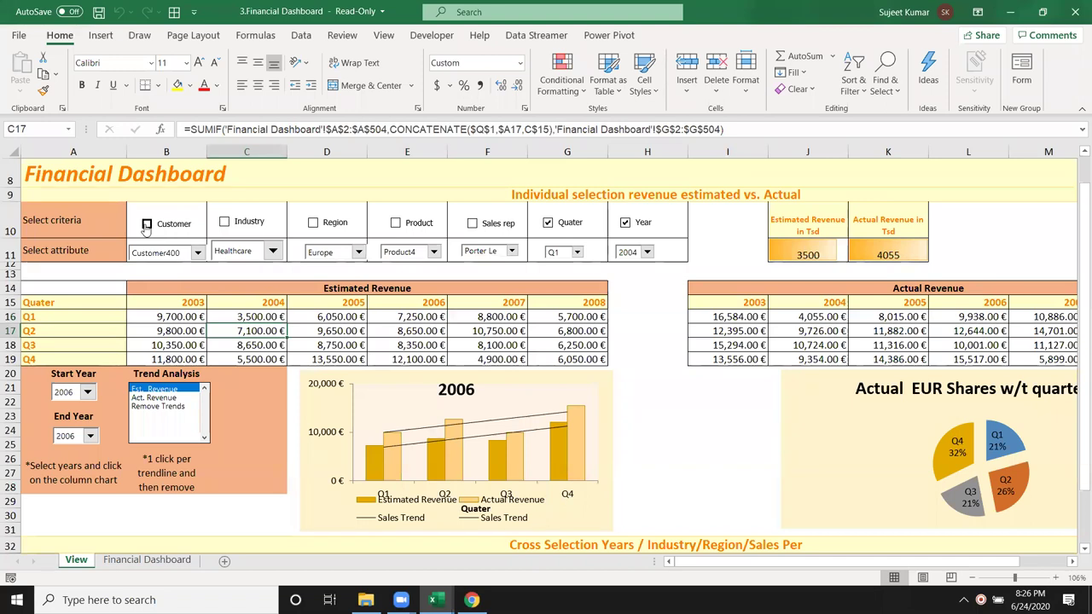
pyautogui.click(146, 225)
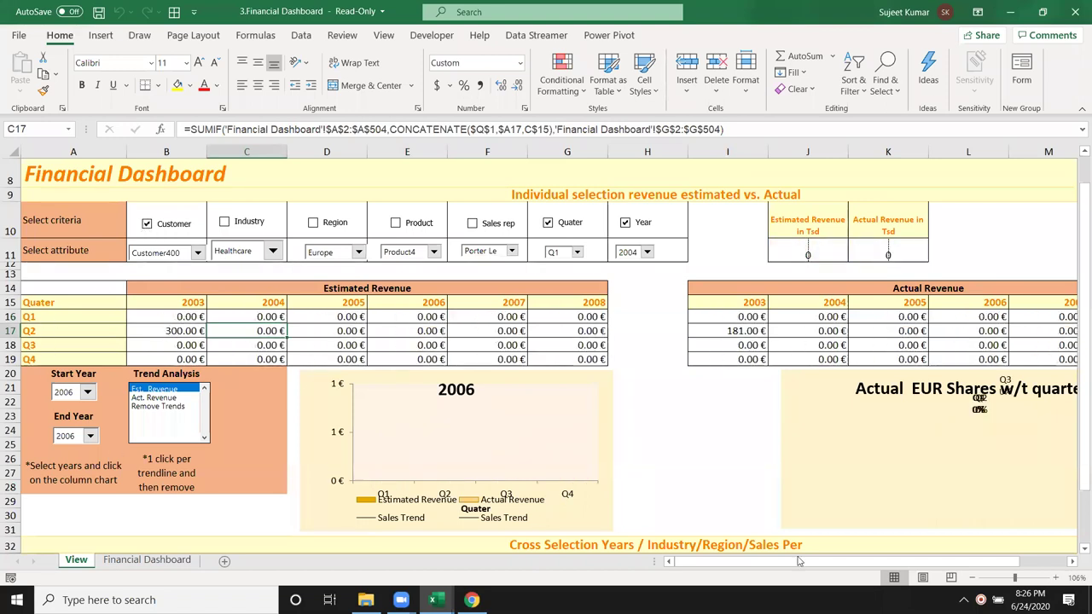
pyautogui.click(168, 256)
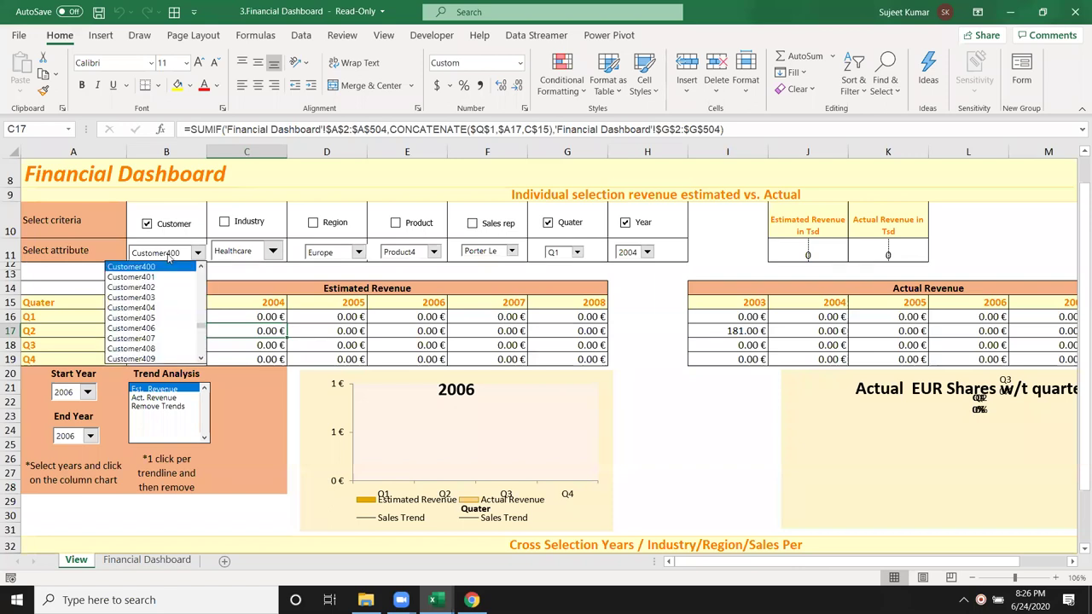
pyautogui.click(157, 278)
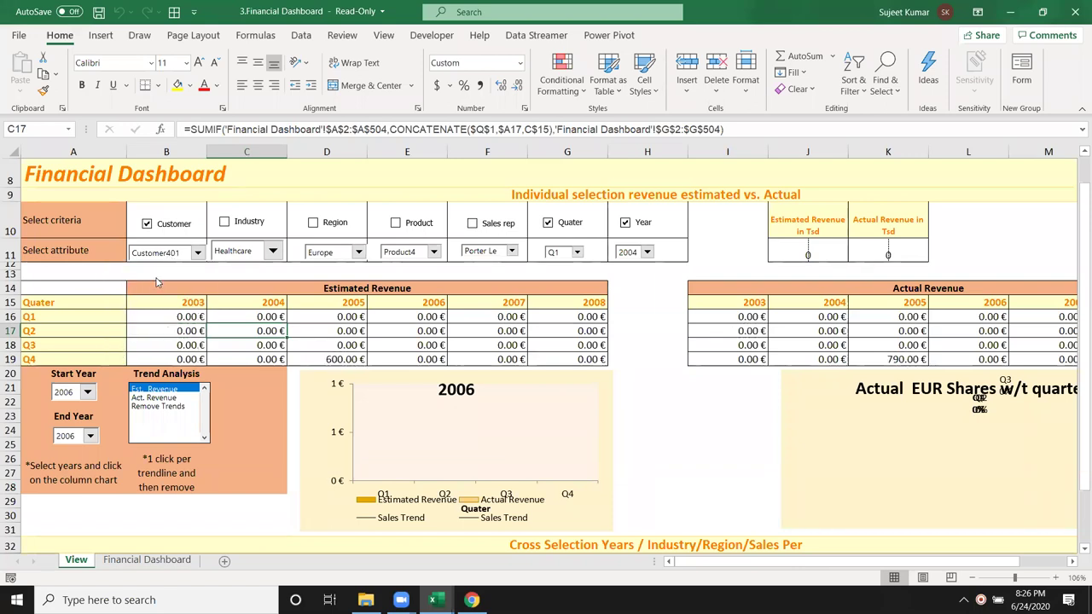
# Filter by industry Services instead of customer, and add region, product and sales rep criteria.
pyautogui.click(224, 222)
pyautogui.click(232, 256)
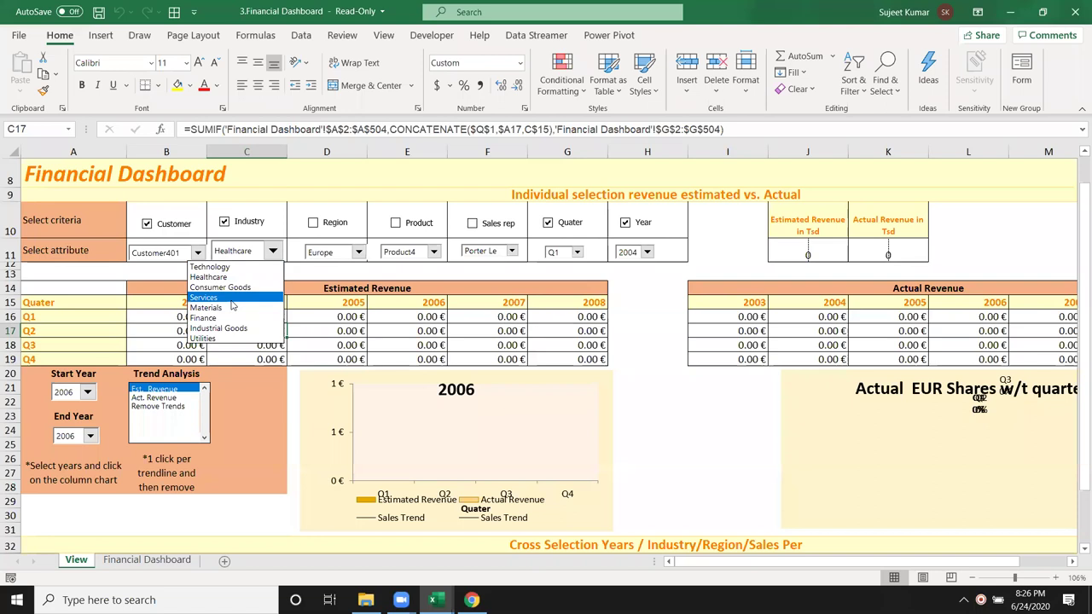
pyautogui.click(193, 294)
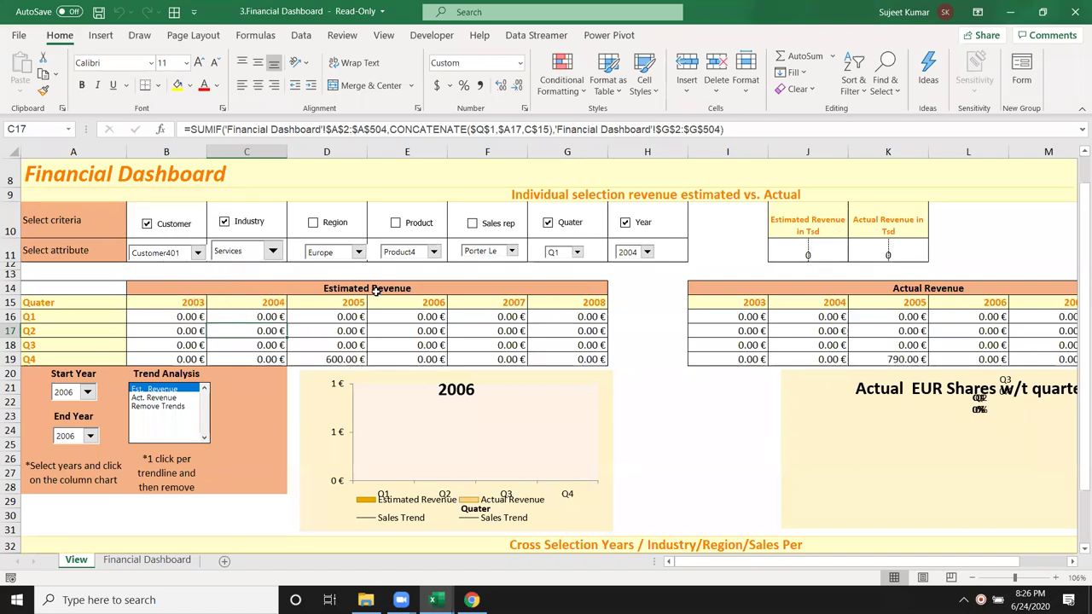
pyautogui.click(146, 224)
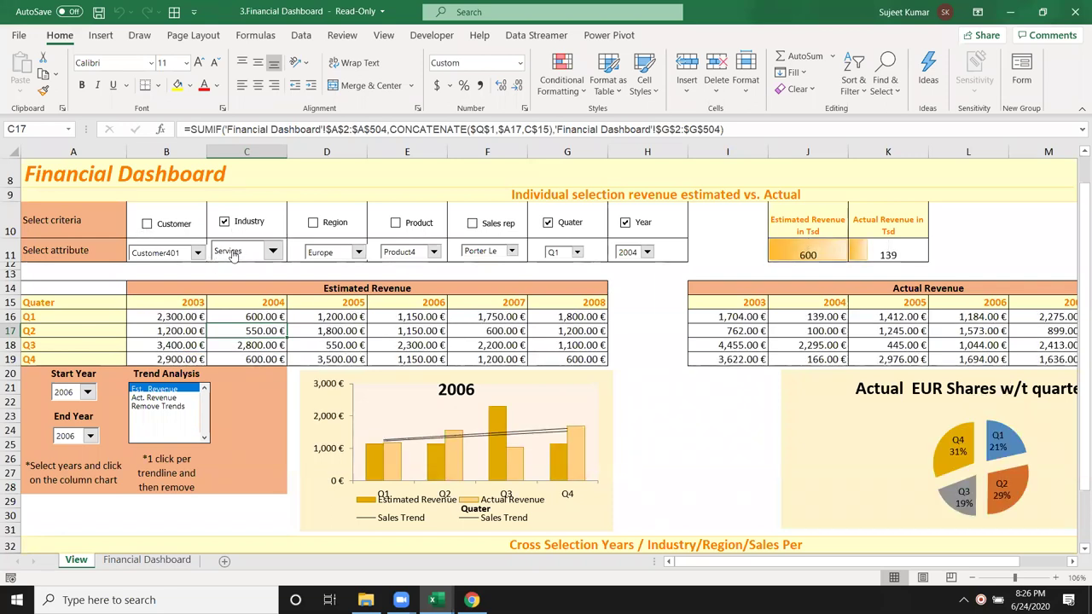
pyautogui.click(312, 224)
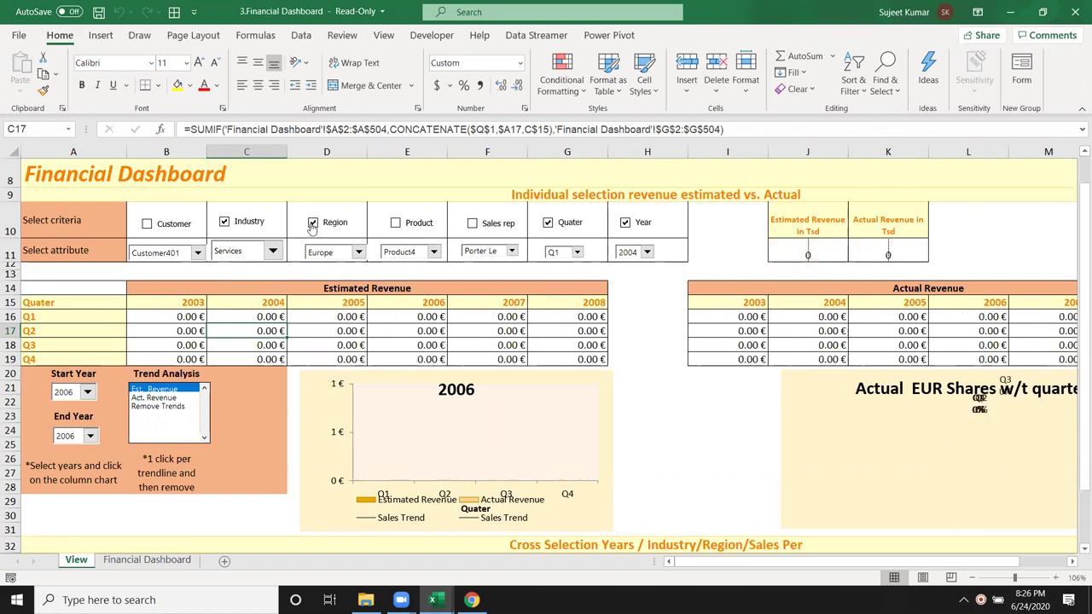
pyautogui.click(395, 225)
pyautogui.click(472, 223)
# Untick the industry, region, product, sales rep, Quater and Year criteria to show overall totals.
pyautogui.click(226, 225)
pyautogui.click(313, 222)
pyautogui.click(395, 222)
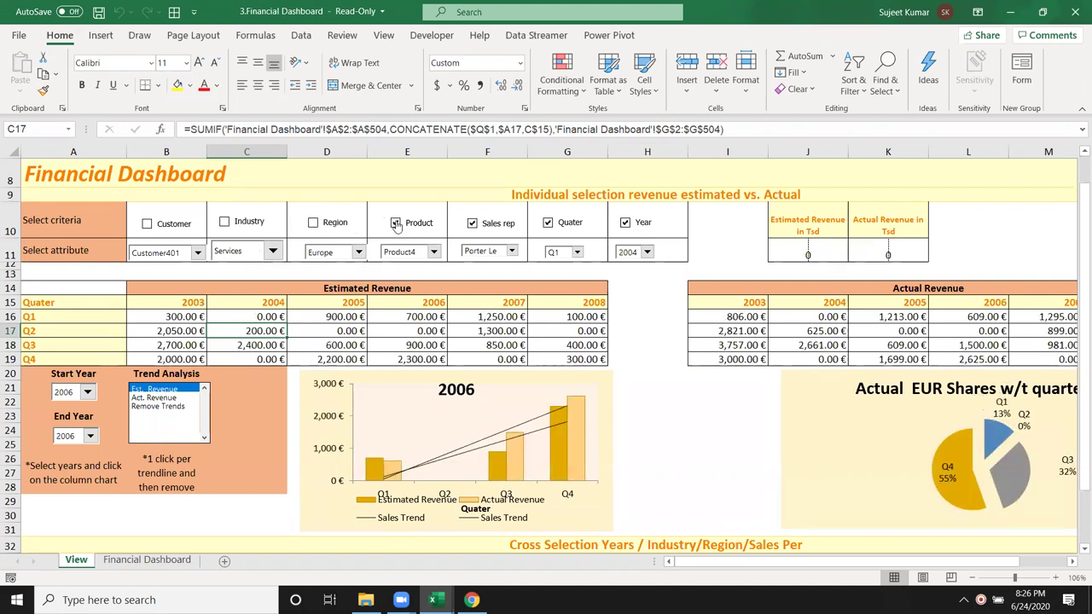
pyautogui.click(472, 223)
pyautogui.click(548, 223)
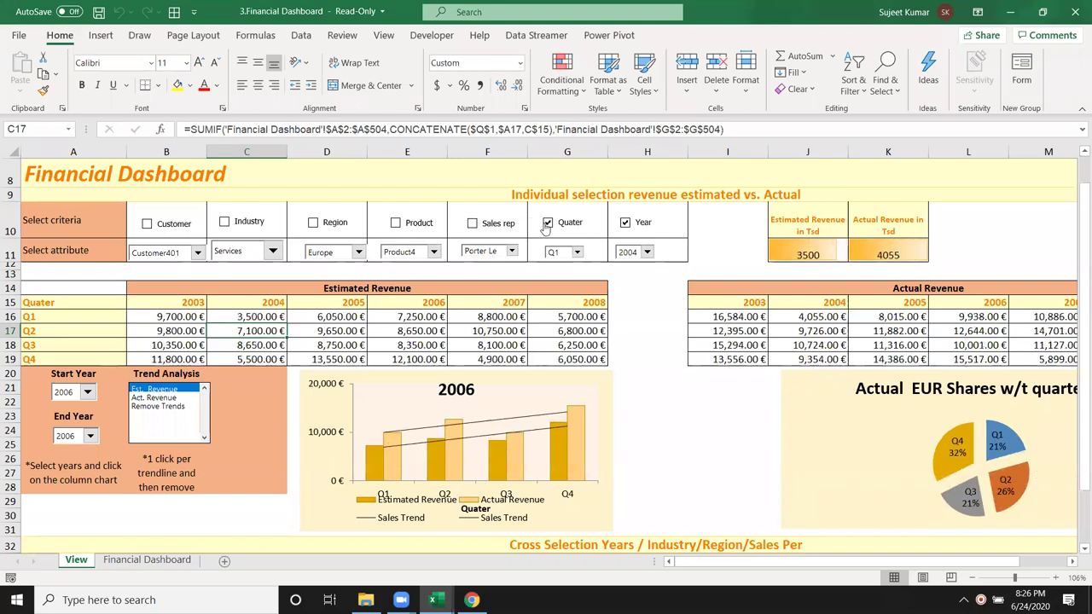
pyautogui.click(625, 224)
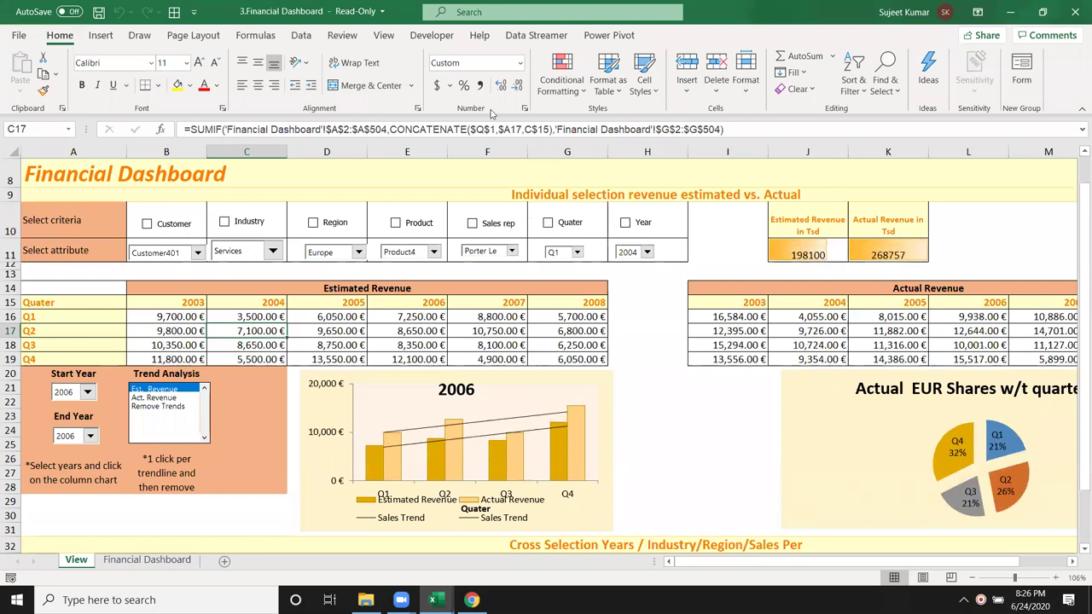
# Browse the Developer tab's Insert controls, then close 3.Financial Dashboard.xlsm without saving.
pyautogui.click(432, 35)
pyautogui.click(307, 86)
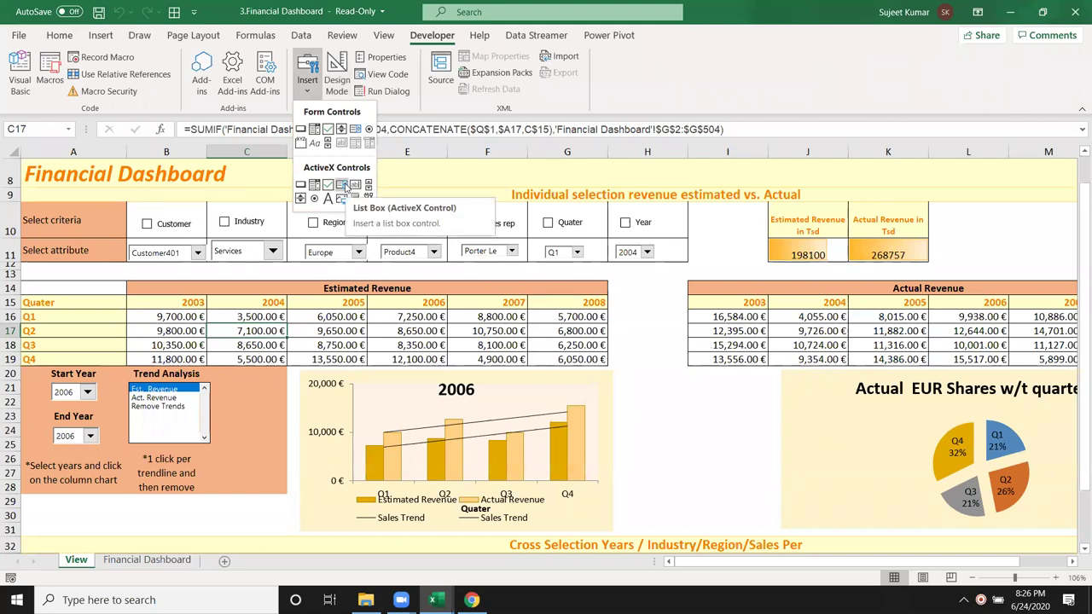
pyautogui.click(981, 88)
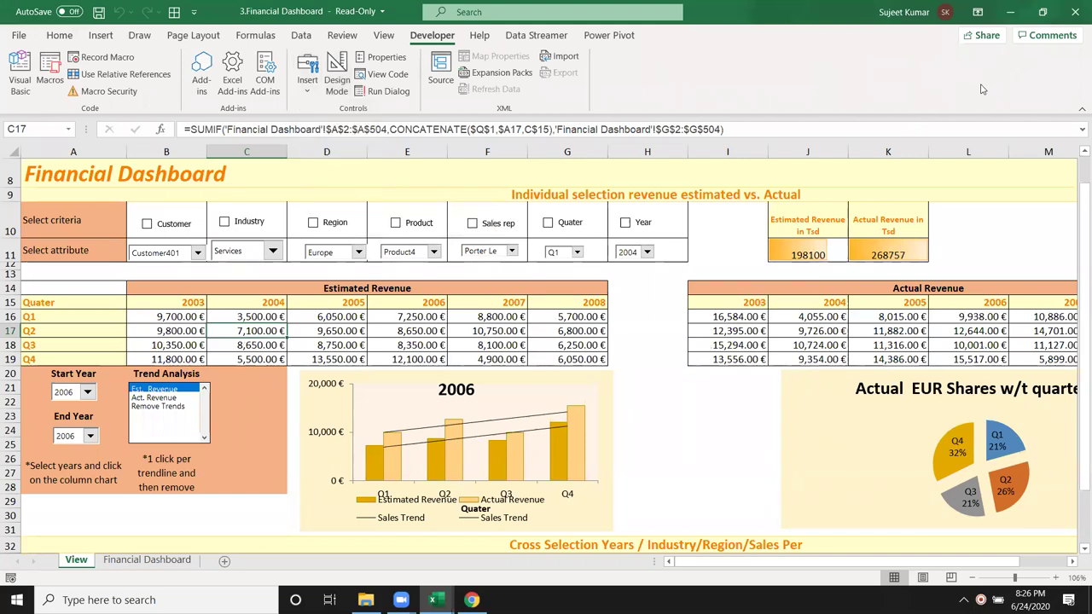
pyautogui.click(1075, 19)
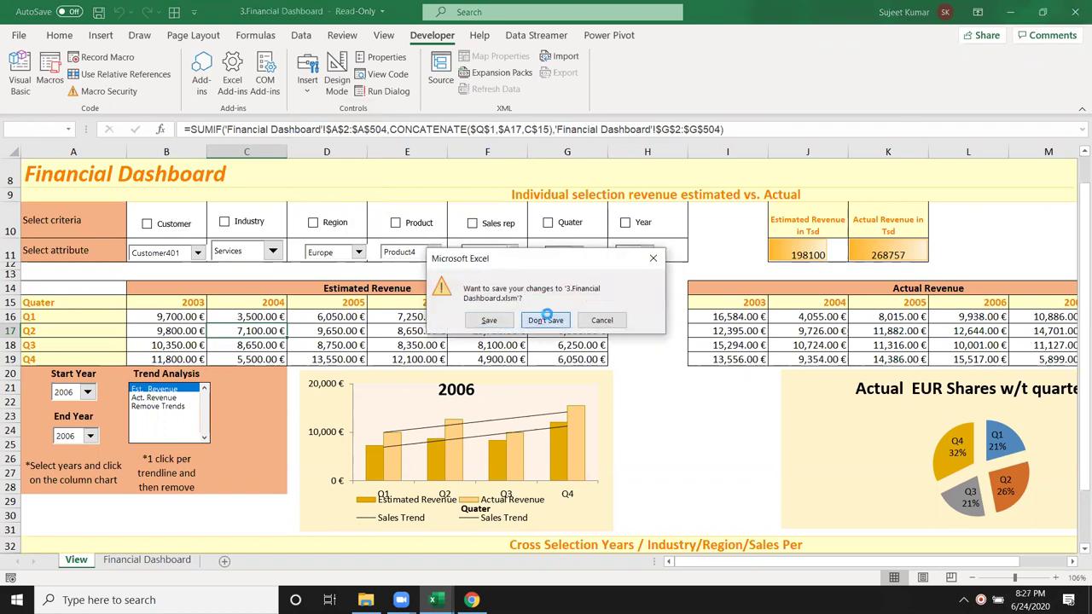
pyautogui.click(546, 317)
# Select JimmyA-Dashboard (1) in the SAmple File folder and open it in Excel.
pyautogui.click(365, 600)
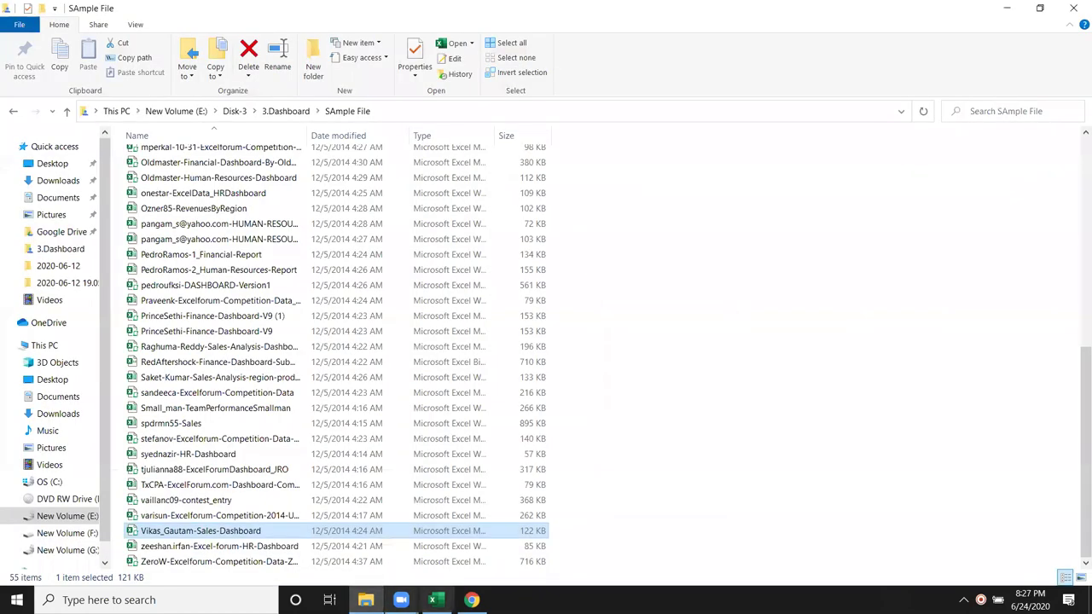
pyautogui.scroll(5, 319, 551)
pyautogui.scroll(5, 275, 415)
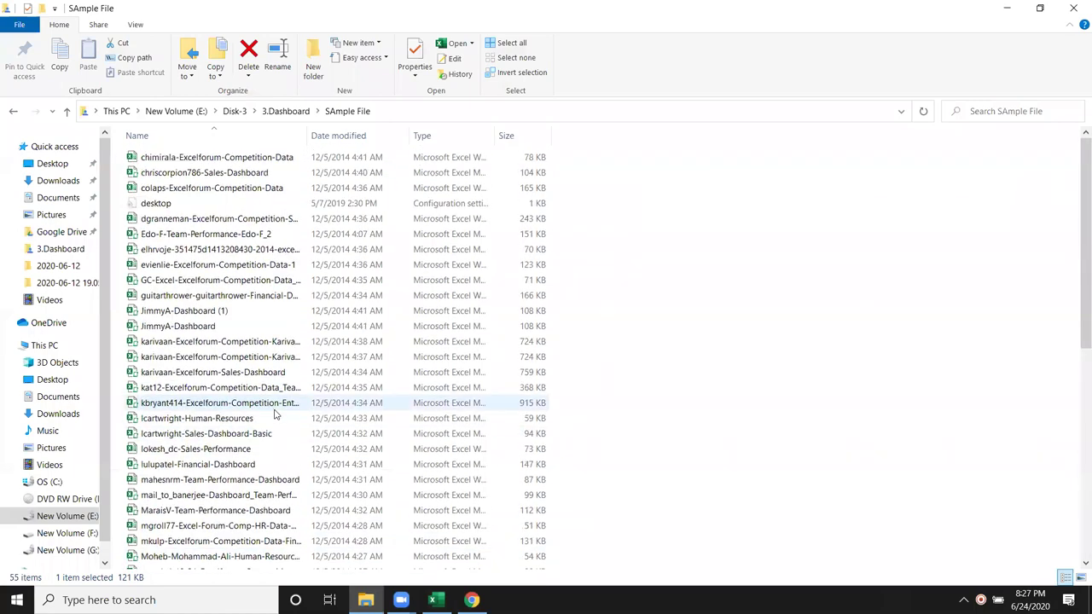
pyautogui.click(201, 315)
pyautogui.hotkey('alt', 'Tab')
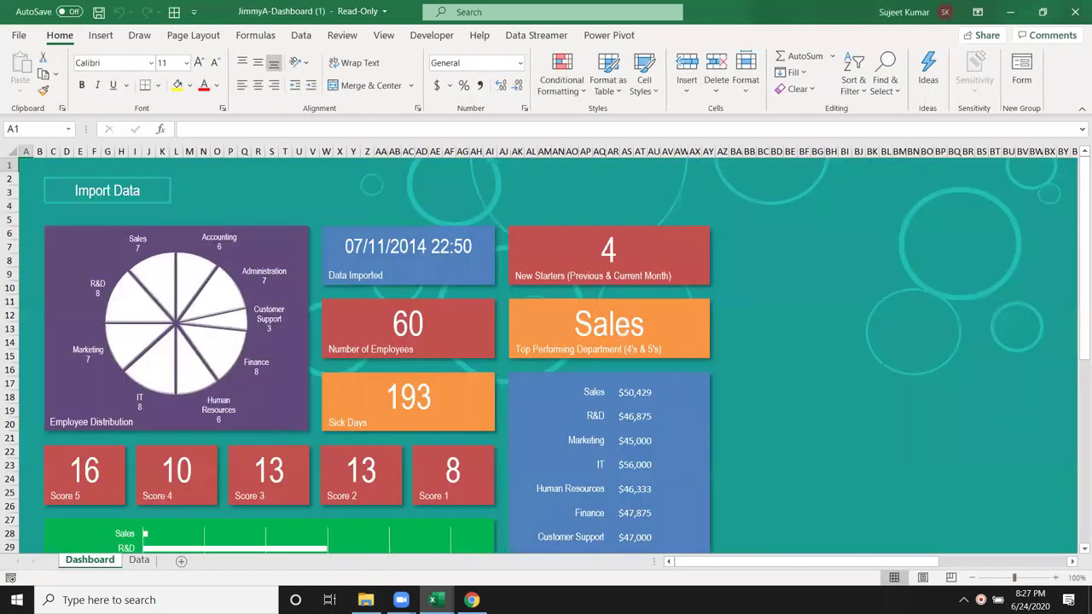
pyautogui.click(812, 389)
pyautogui.scroll(-4, 812, 401)
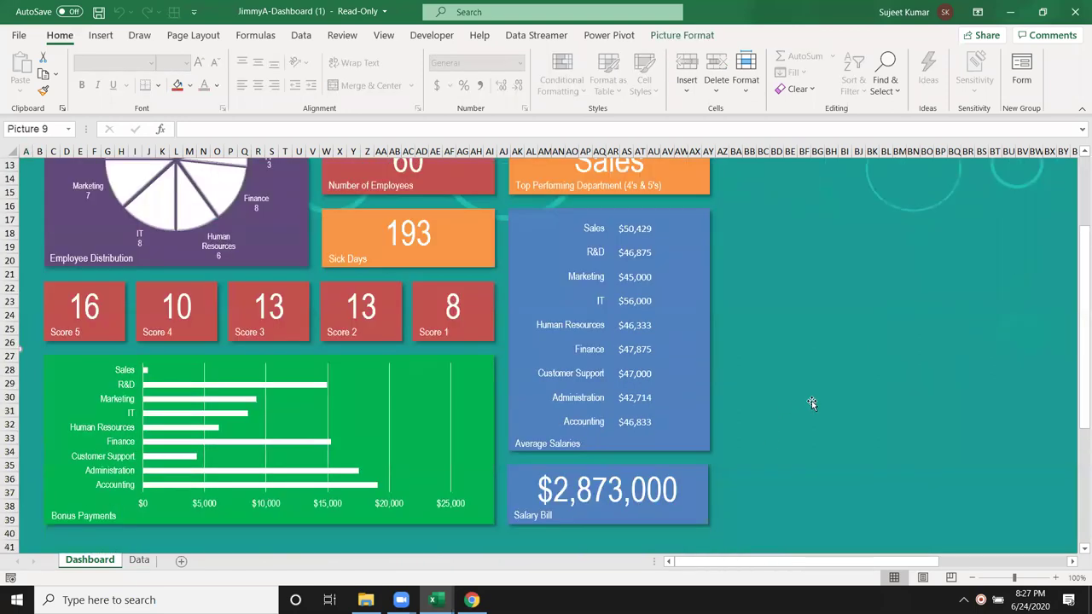
pyautogui.scroll(-4, 808, 406)
pyautogui.scroll(5, 807, 408)
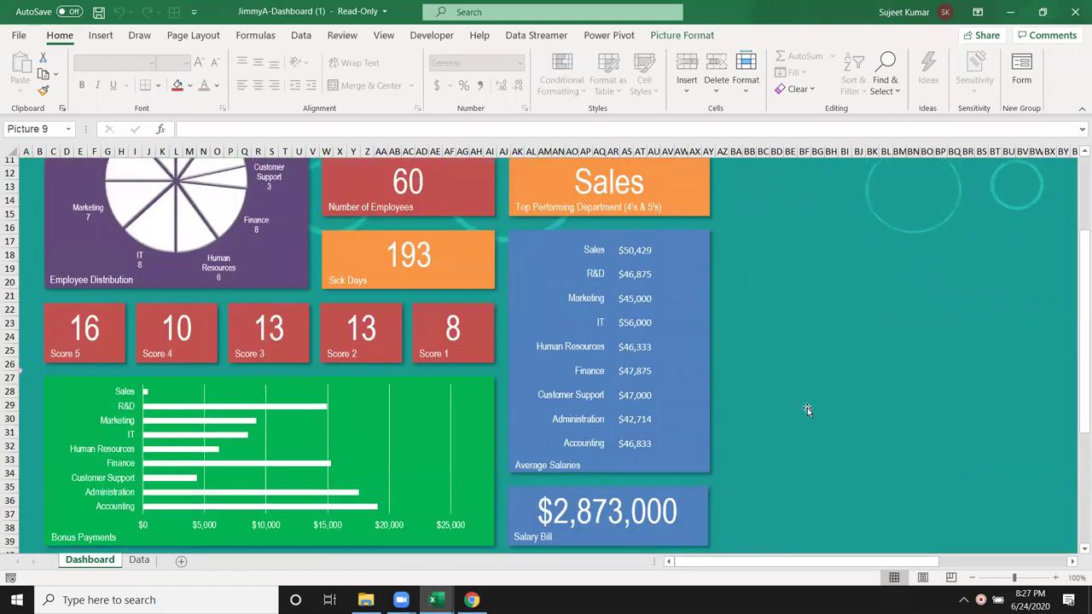
pyautogui.scroll(3, 808, 407)
pyautogui.click(405, 324)
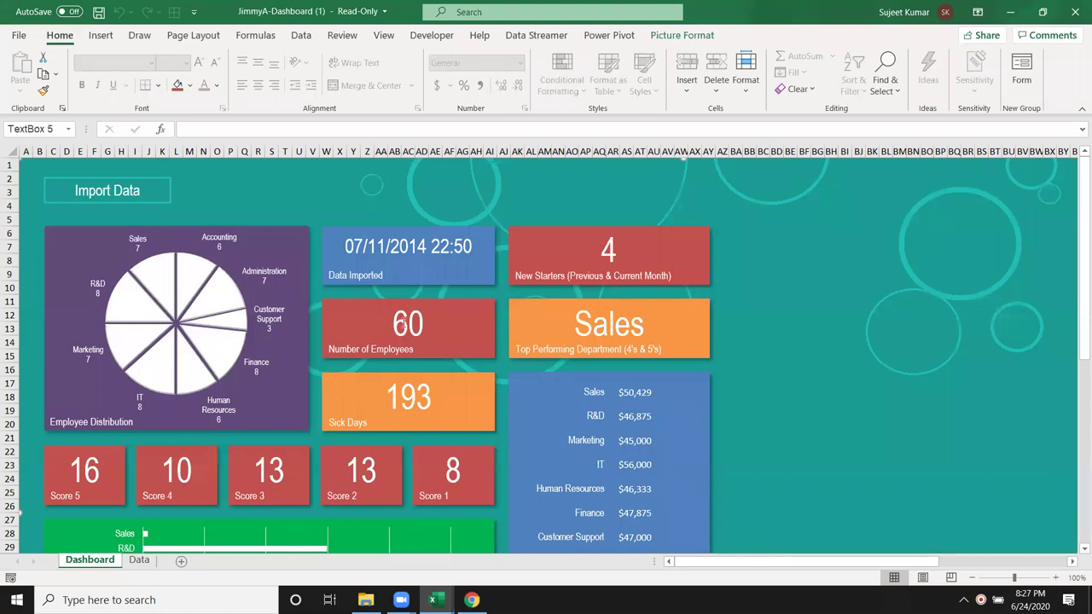
pyautogui.click(390, 247)
pyautogui.click(591, 322)
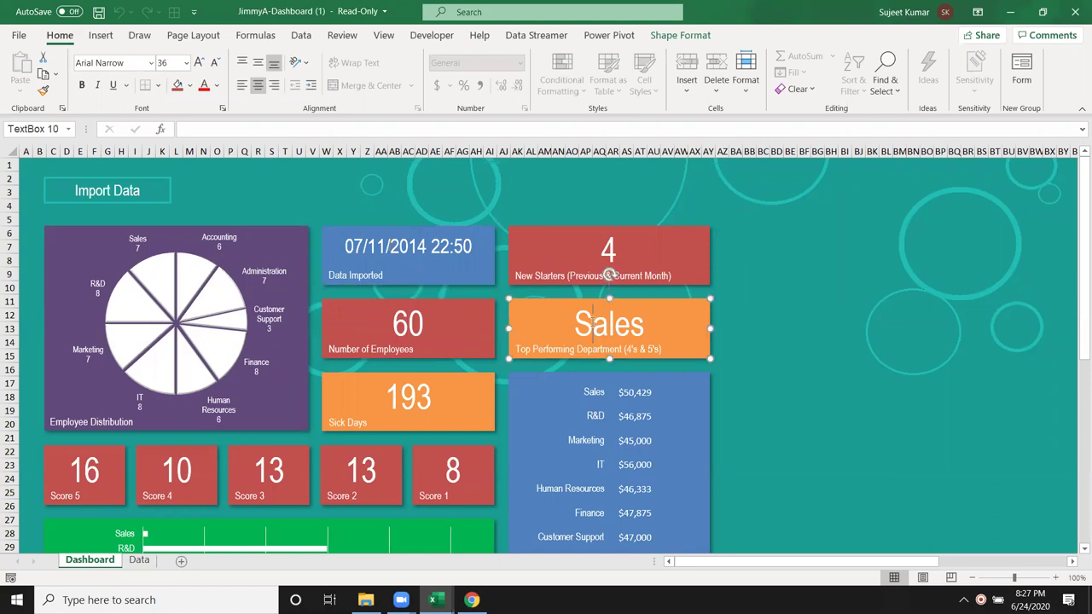
pyautogui.click(607, 429)
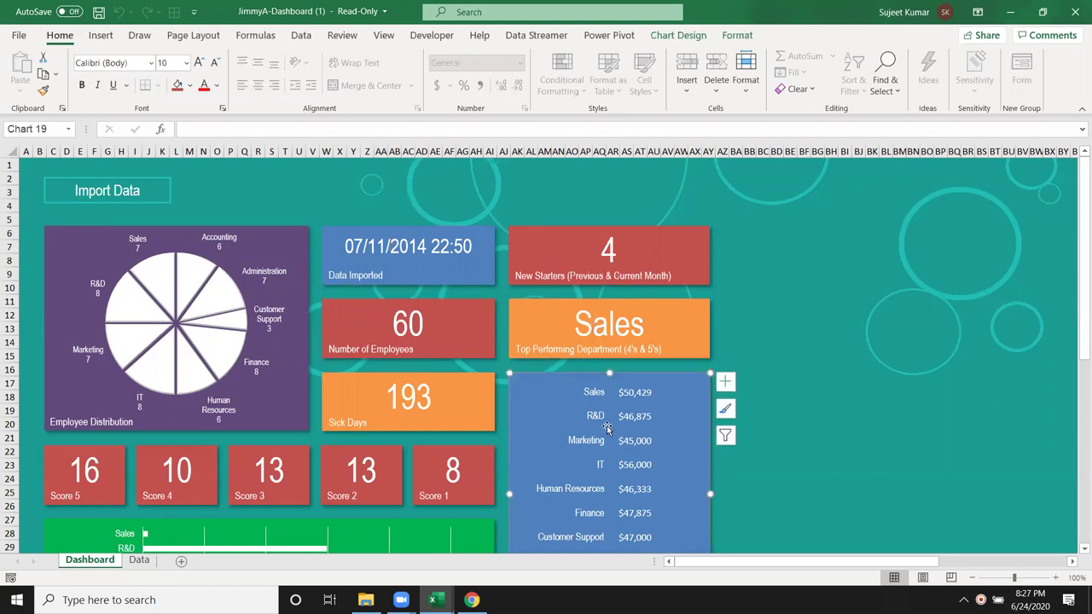
pyautogui.click(161, 483)
pyautogui.click(282, 483)
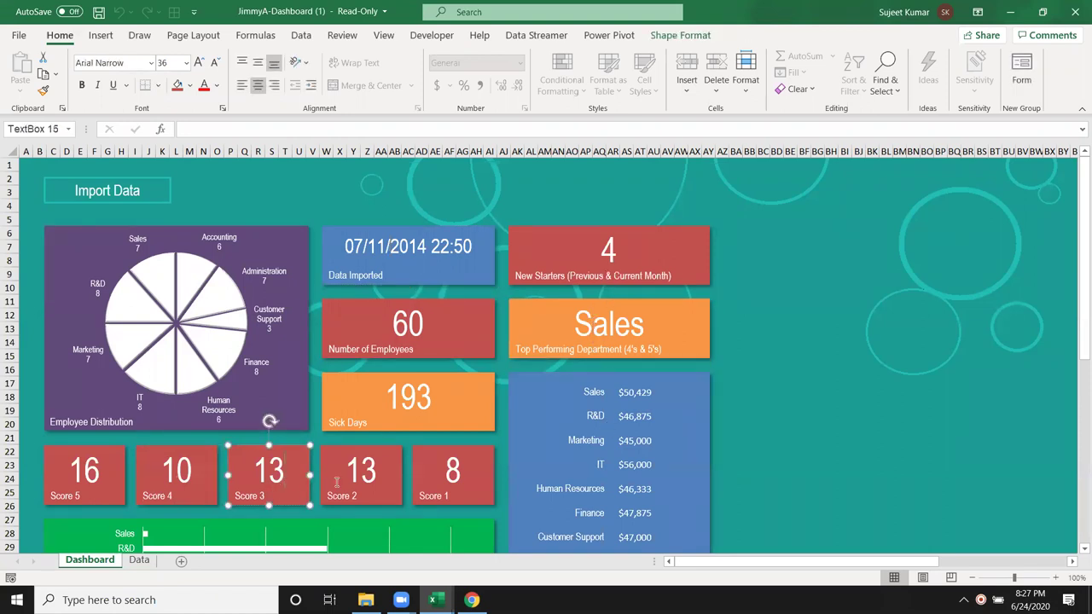
pyautogui.click(356, 482)
pyautogui.click(452, 477)
pyautogui.click(757, 476)
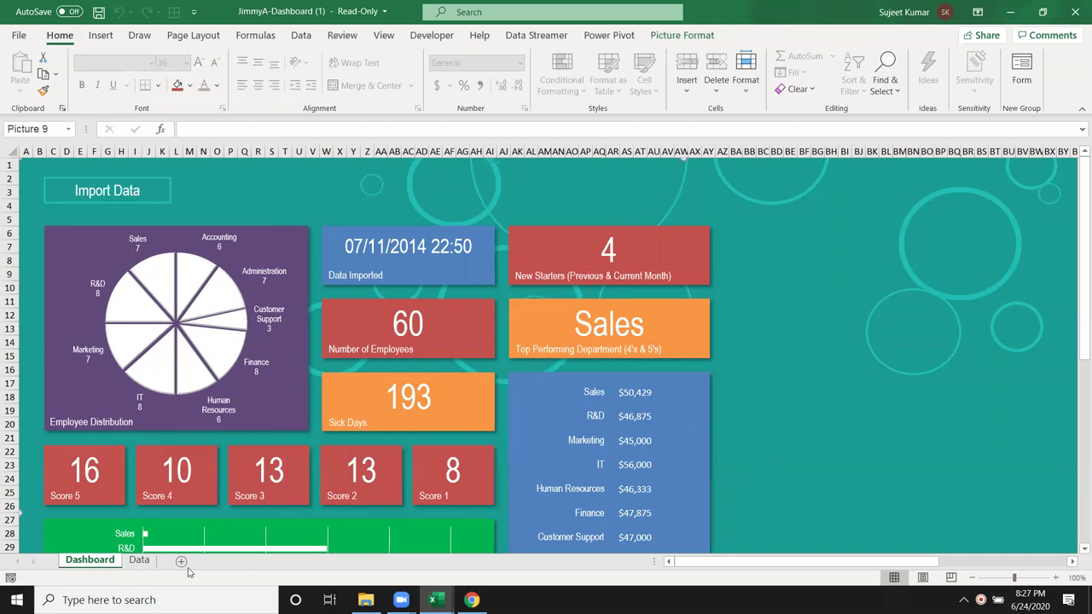
pyautogui.click(140, 561)
pyautogui.click(215, 483)
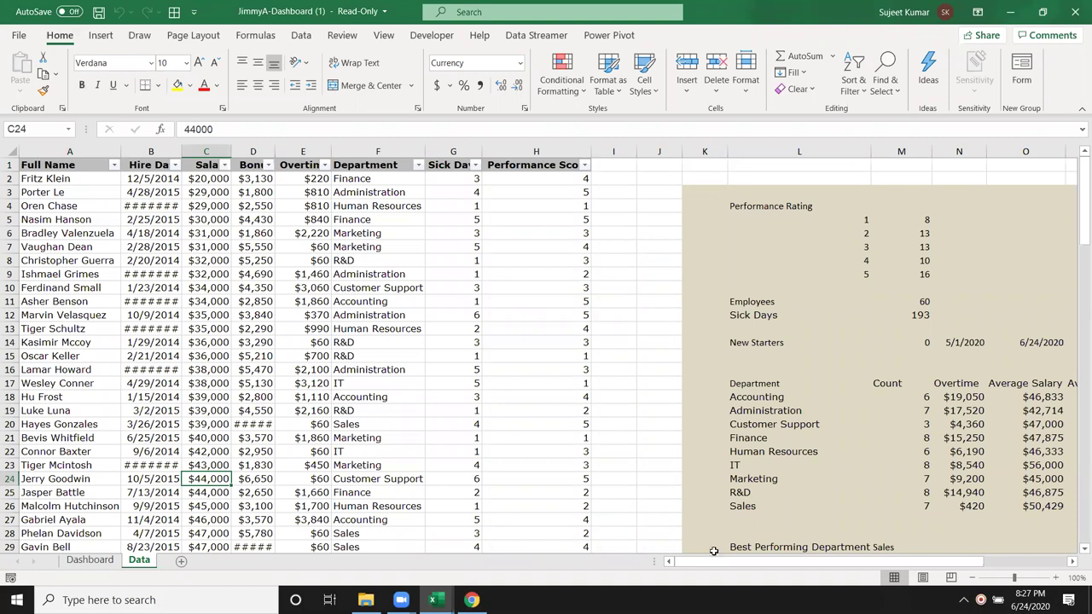
pyautogui.moveTo(715, 561)
pyautogui.mouseDown()
pyautogui.moveTo(796, 561)
pyautogui.moveTo(600, 563)
pyautogui.mouseUp()
pyautogui.scroll(-5, 794, 382)
pyautogui.scroll(5, 793, 415)
pyautogui.click(90, 560)
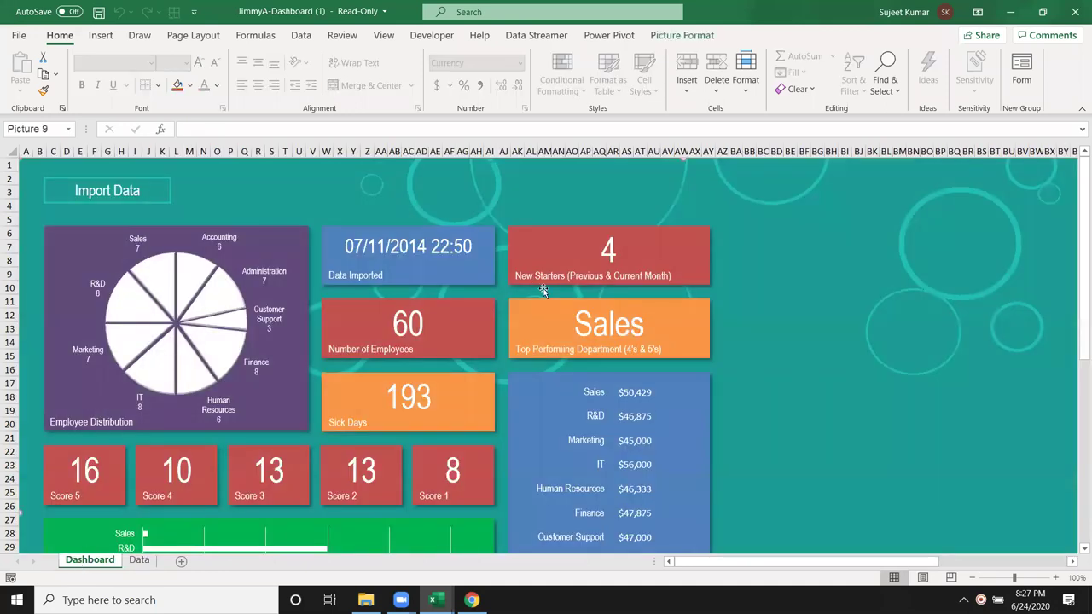
pyautogui.scroll(-2, 546, 294)
pyautogui.scroll(-3, 563, 376)
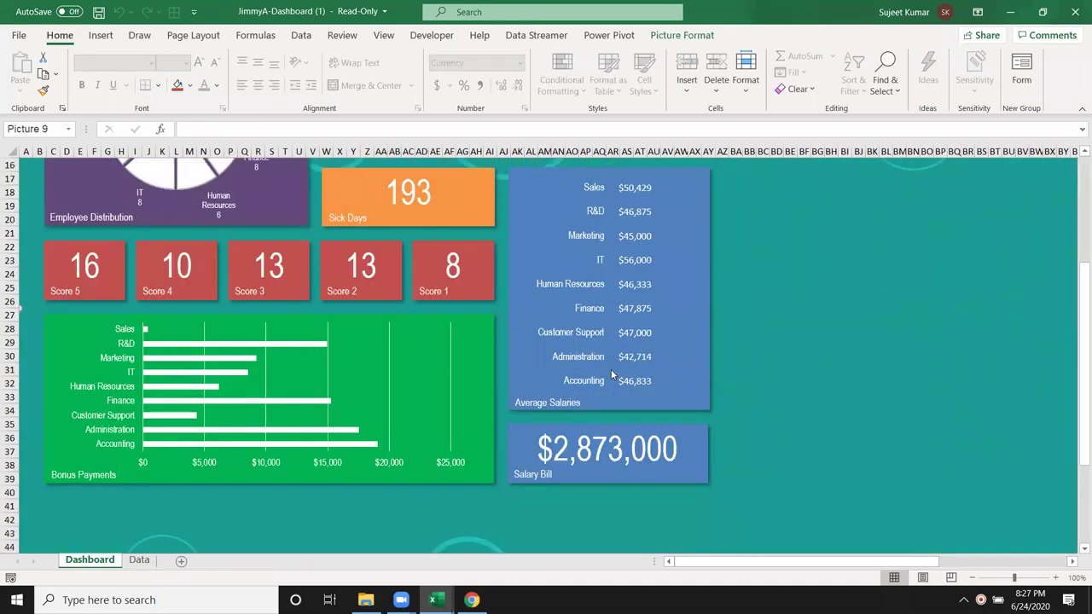
pyautogui.scroll(5, 611, 376)
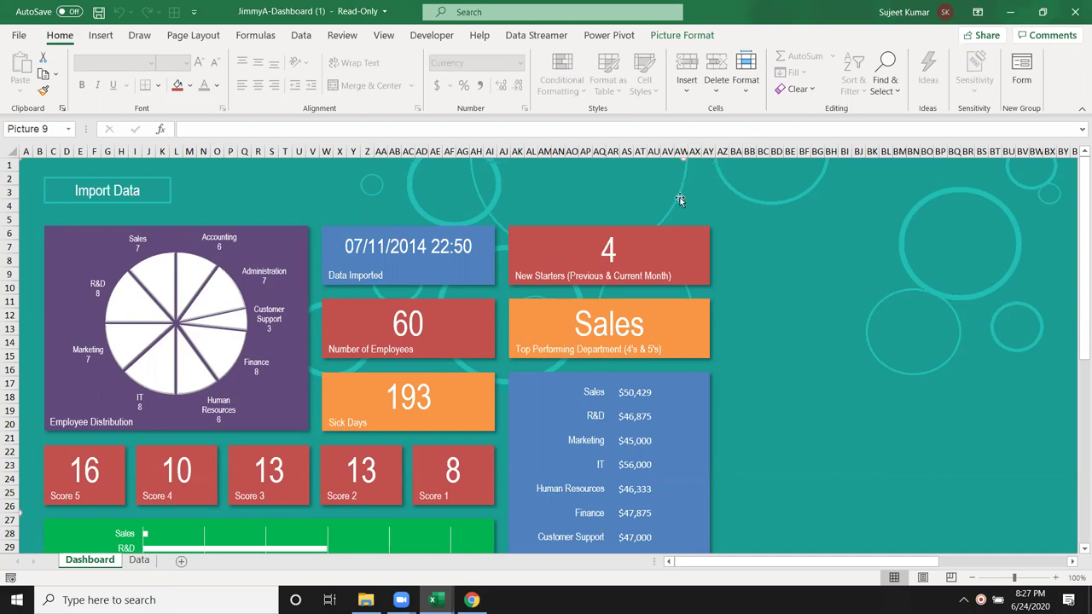
pyautogui.scroll(-3, 841, 395)
pyautogui.scroll(-3, 841, 395)
pyautogui.scroll(2, 839, 395)
pyautogui.scroll(3, 839, 393)
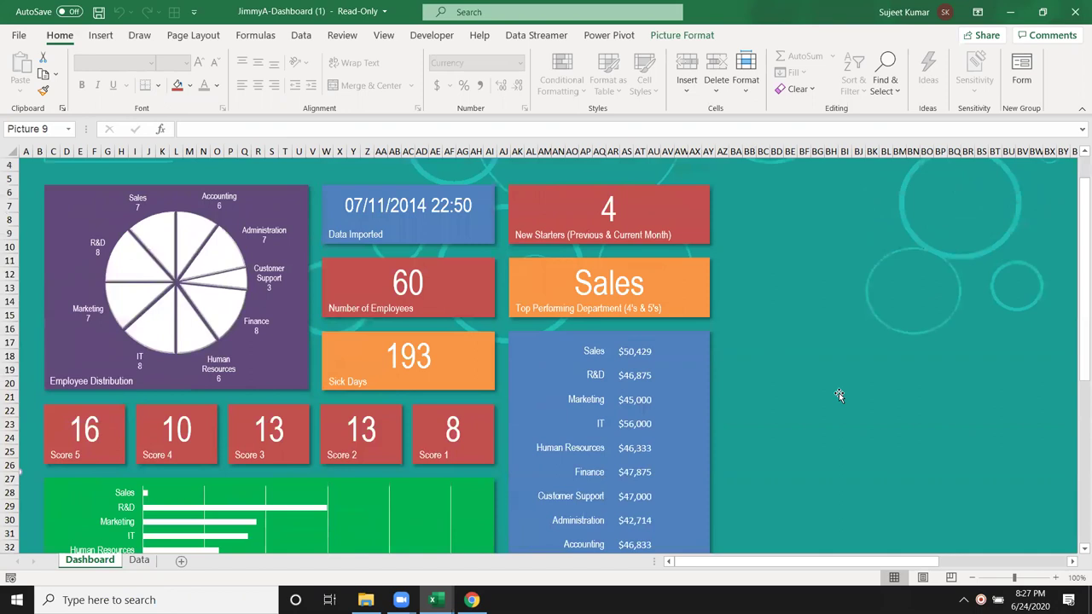
pyautogui.scroll(1, 838, 378)
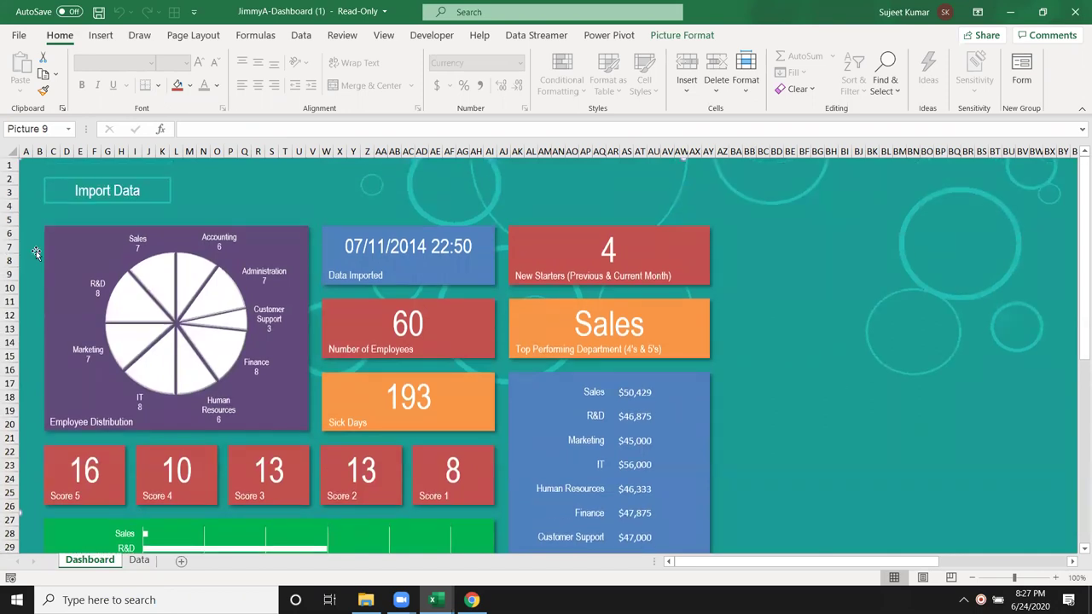
pyautogui.click(91, 200)
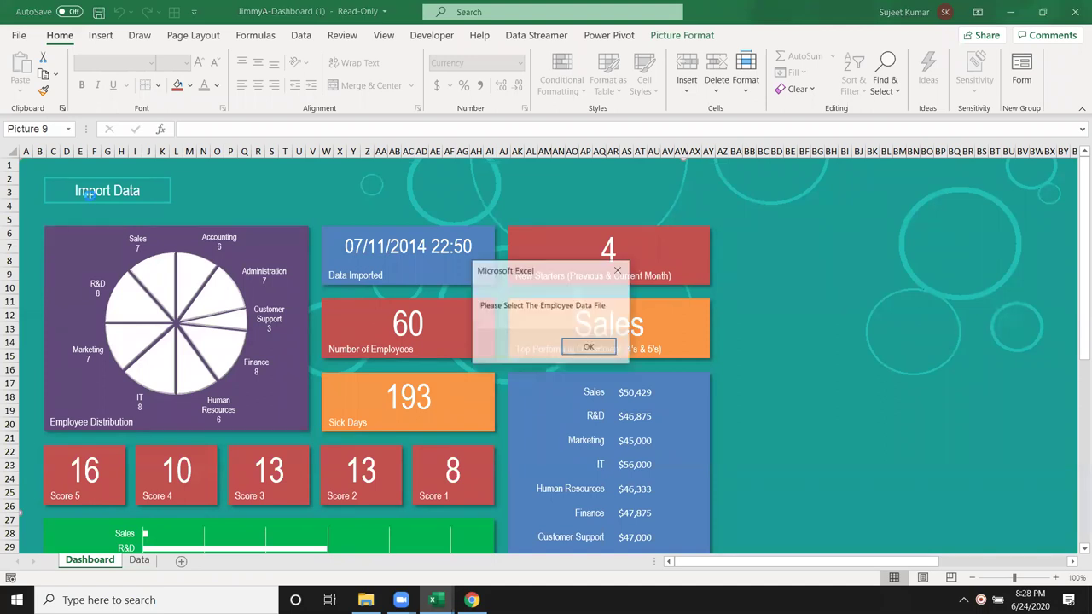
pyautogui.click(596, 350)
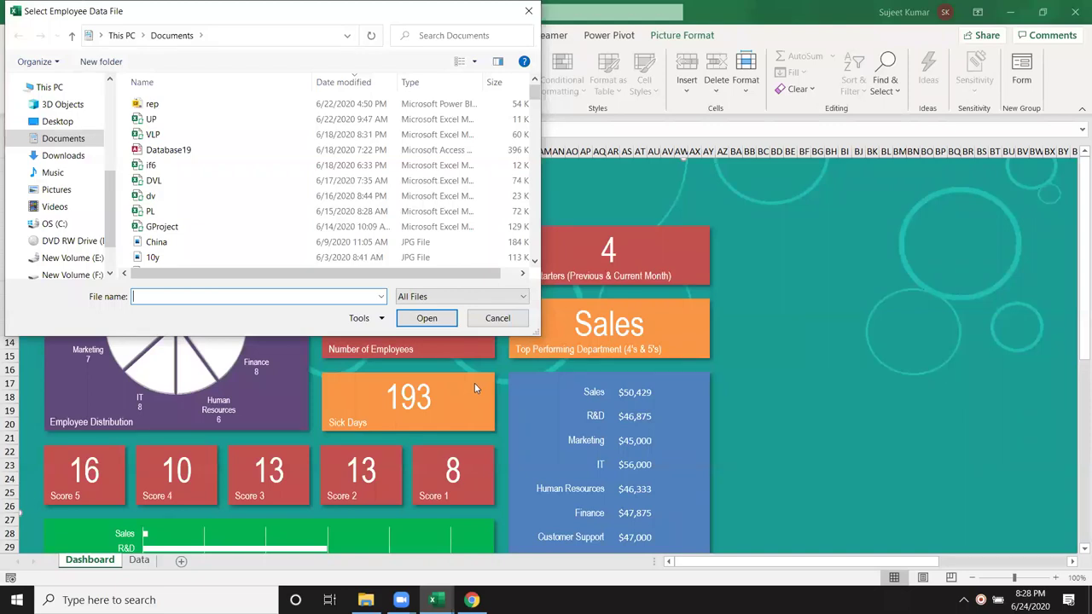
pyautogui.press('Escape')
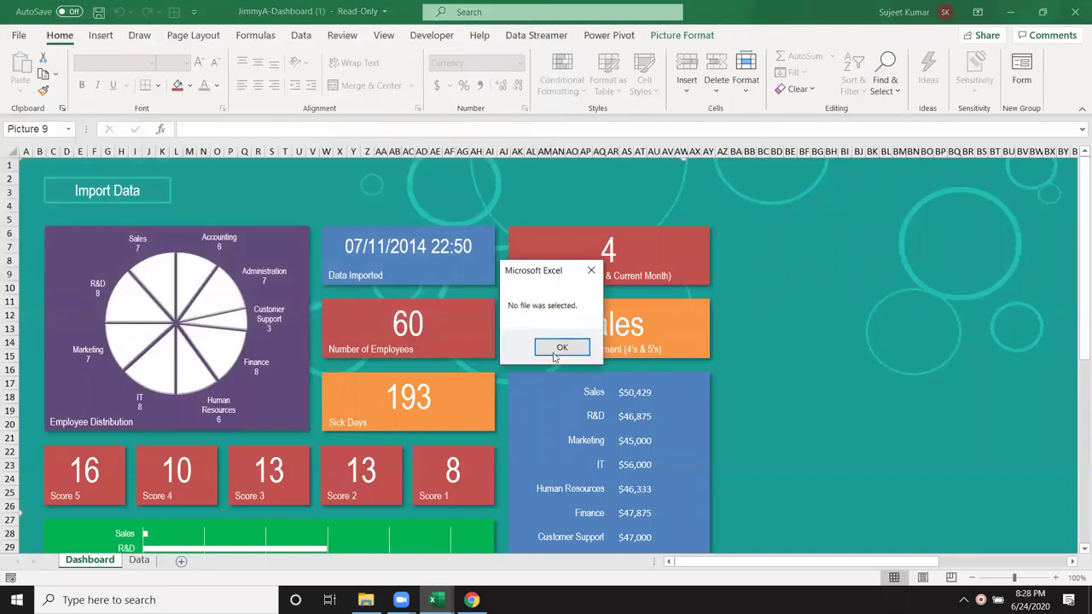
pyautogui.click(543, 352)
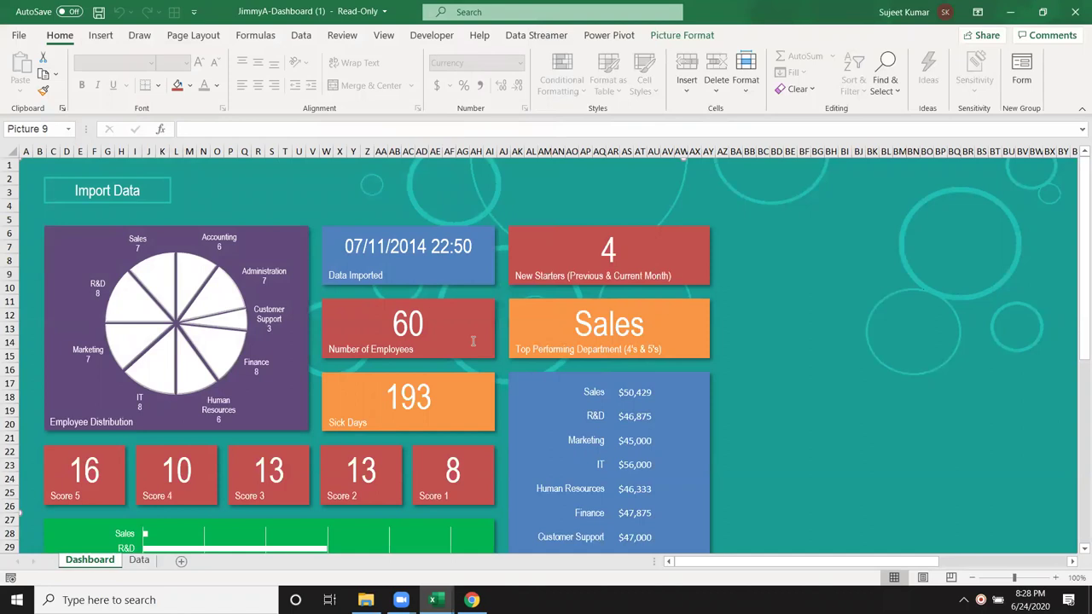
pyautogui.scroll(-3, 474, 341)
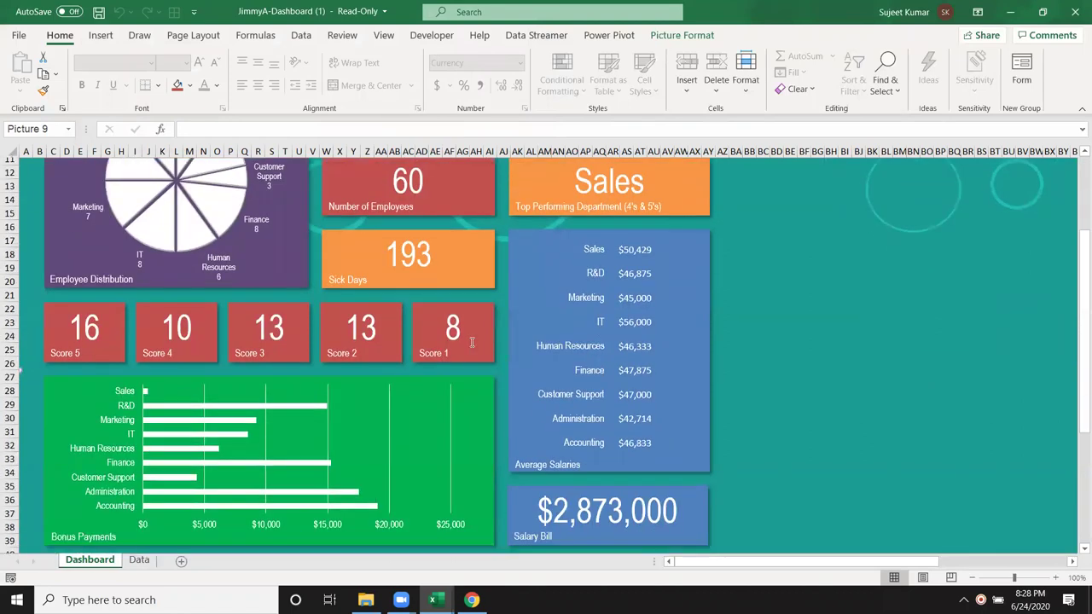
pyautogui.scroll(-4, 470, 341)
pyautogui.scroll(5, 471, 341)
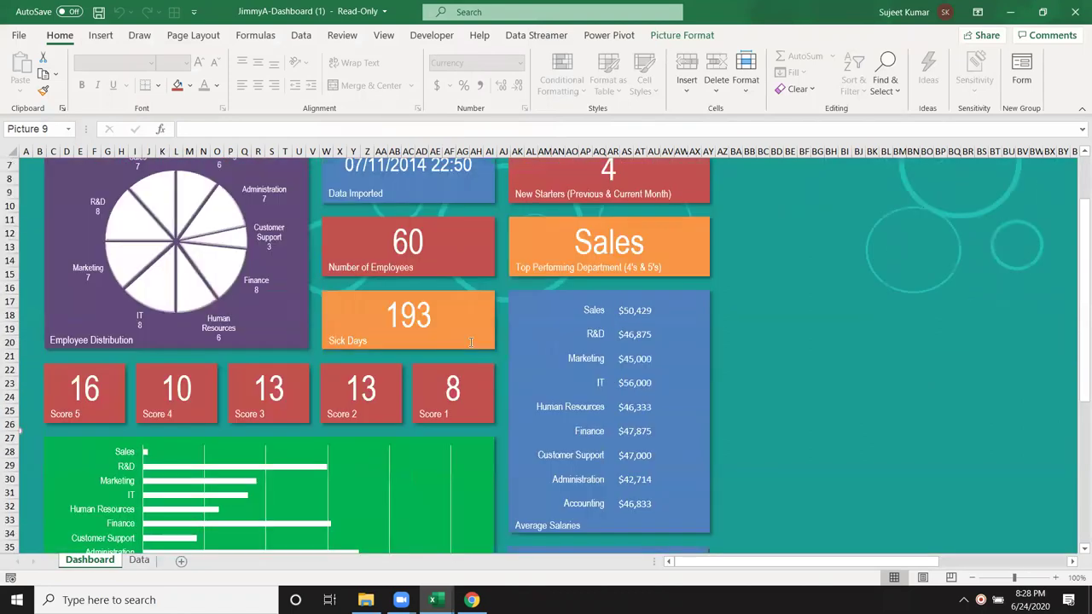
pyautogui.scroll(2, 470, 341)
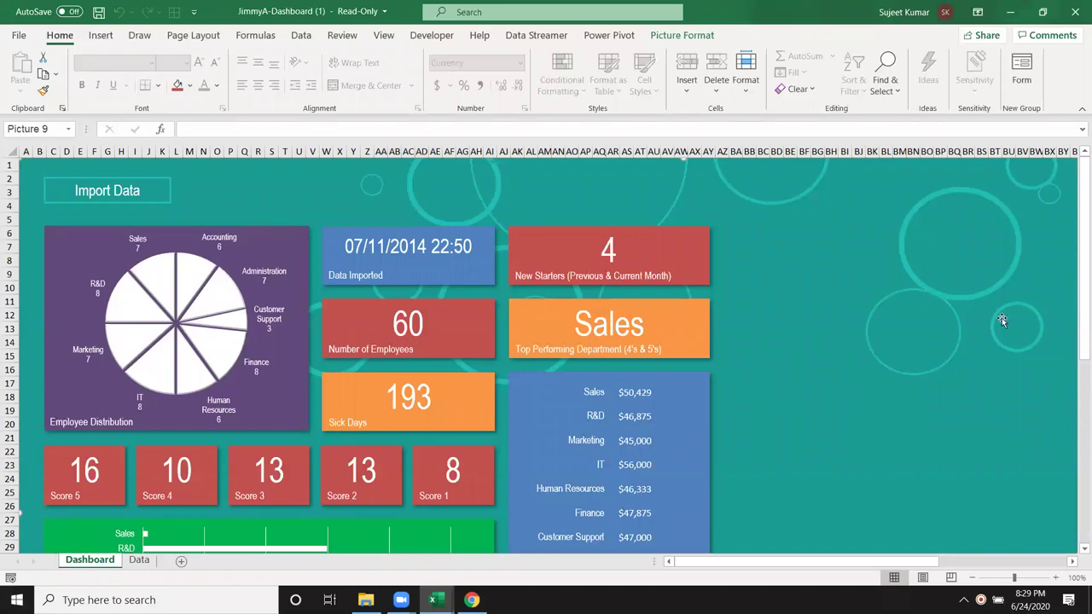
# Close the JimmyA dashboard without saving and clear rows 1–2 of Book1's Data sheet.
pyautogui.click(1075, 16)
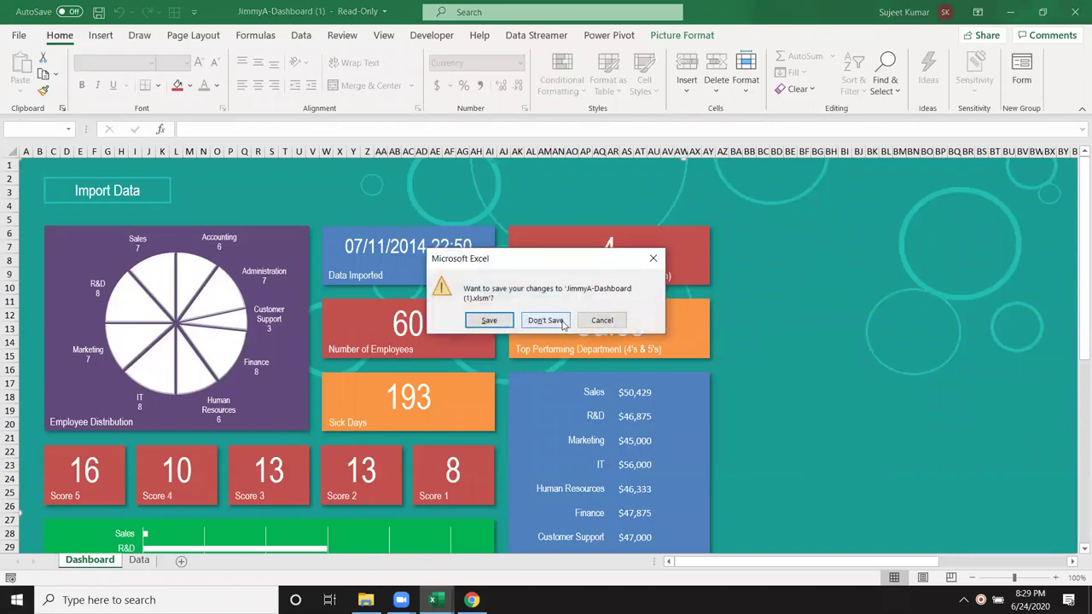
pyautogui.click(562, 321)
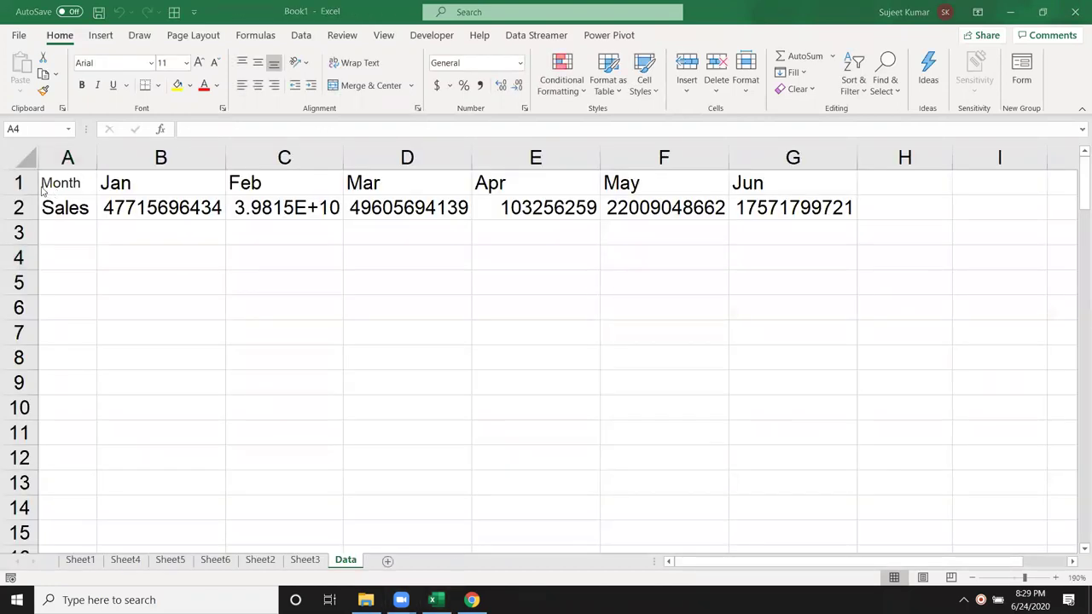
pyautogui.click(60, 210)
pyautogui.moveTo(19, 183)
pyautogui.mouseDown()
pyautogui.moveTo(38, 213)
pyautogui.moveTo(48, 208)
pyautogui.mouseUp()
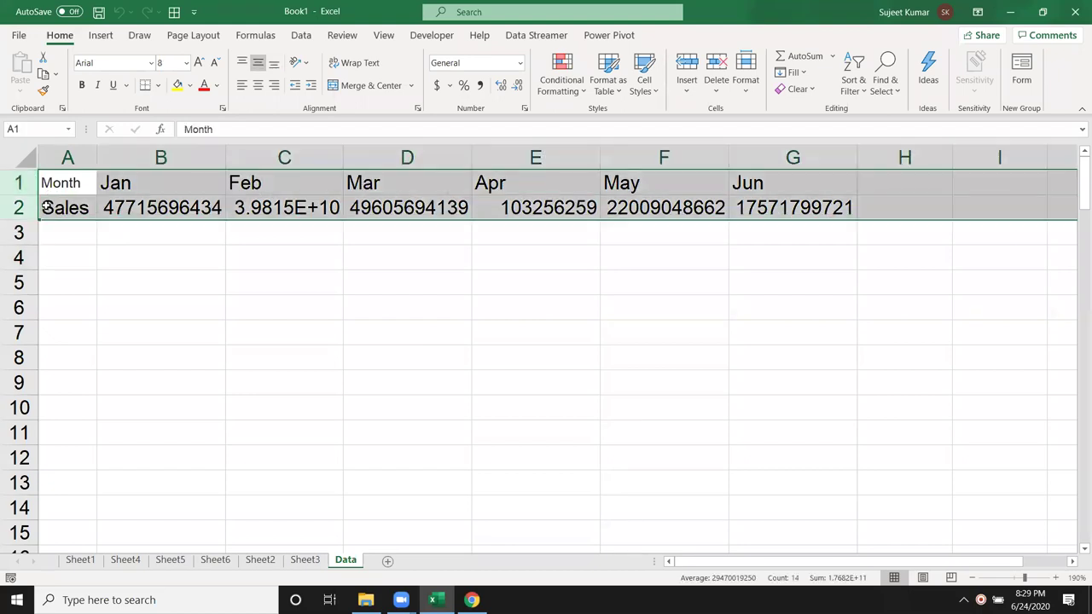
pyautogui.press('Delete')
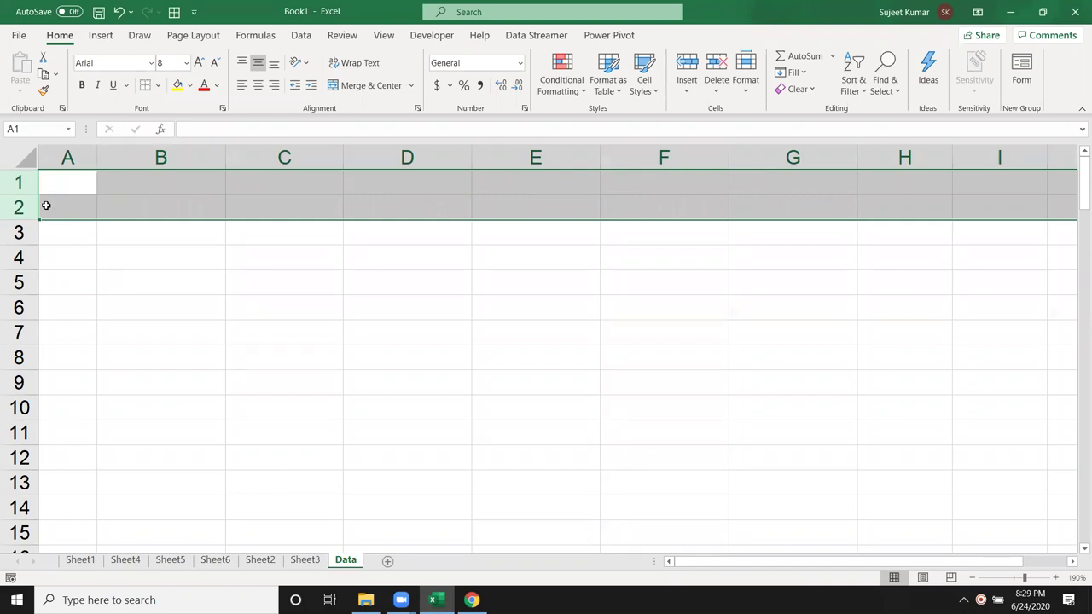
# Enter 'Format' in cell B2.
pyautogui.hotkey('ctrl', 'Home')
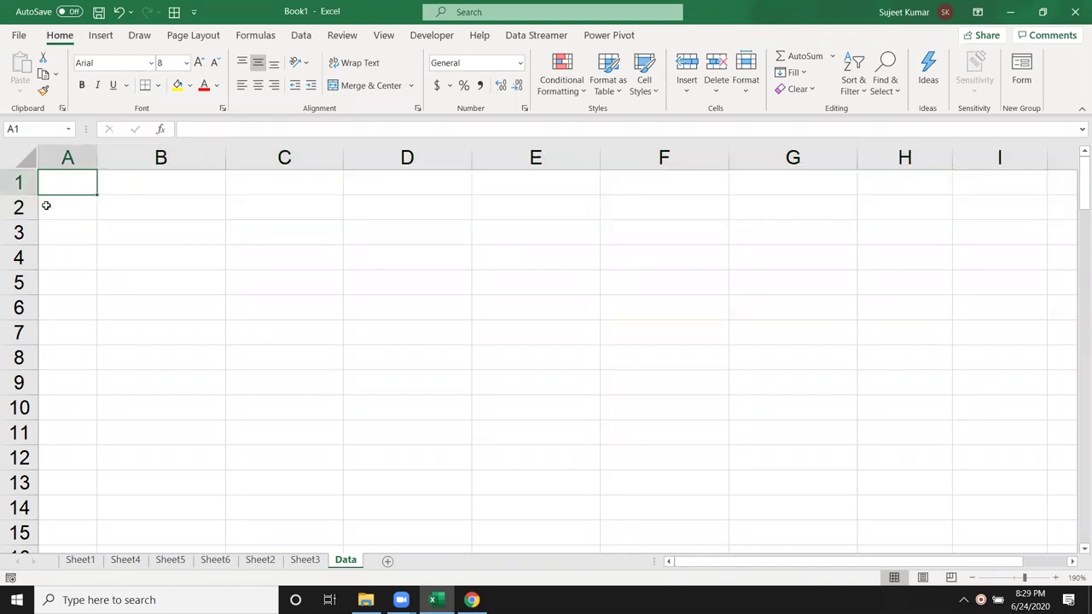
pyautogui.press('Down')
pyautogui.press('Right')
pyautogui.press('Left')
pyautogui.press('Right')
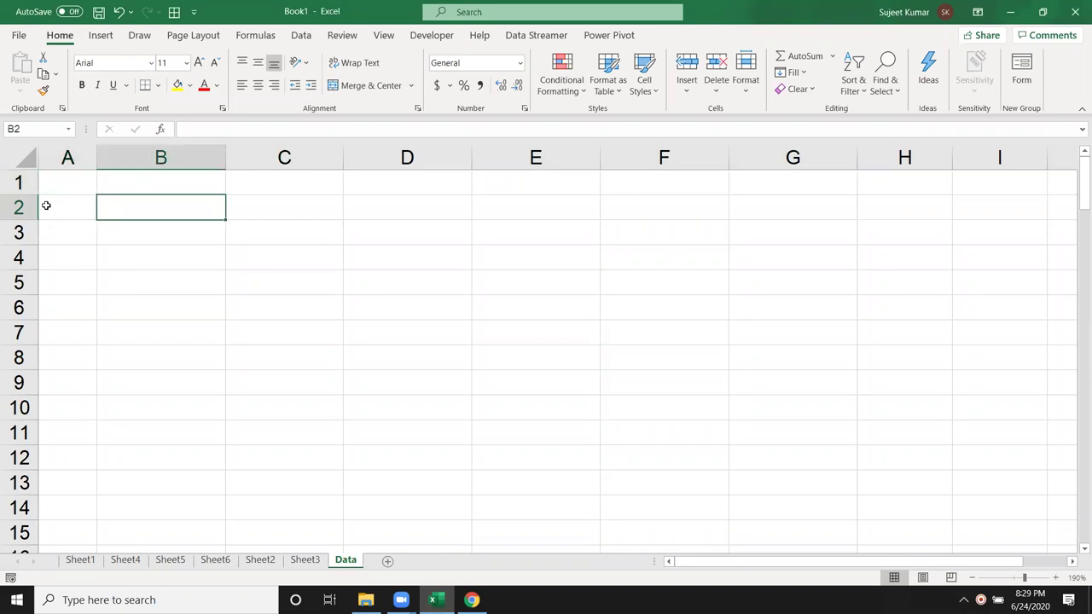
pyautogui.write('Format')
pyautogui.press('Return')
# Enter 1 in cell A2 and 'Dashboard' in cell B1.
pyautogui.press('Up')
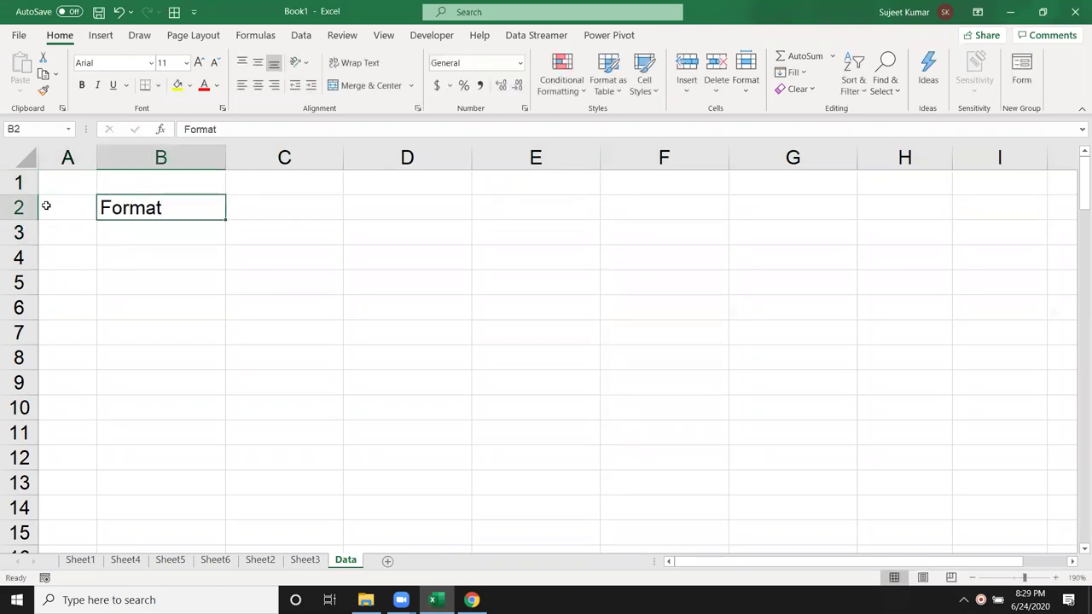
pyautogui.press('Left')
pyautogui.write('1')
pyautogui.press('Up')
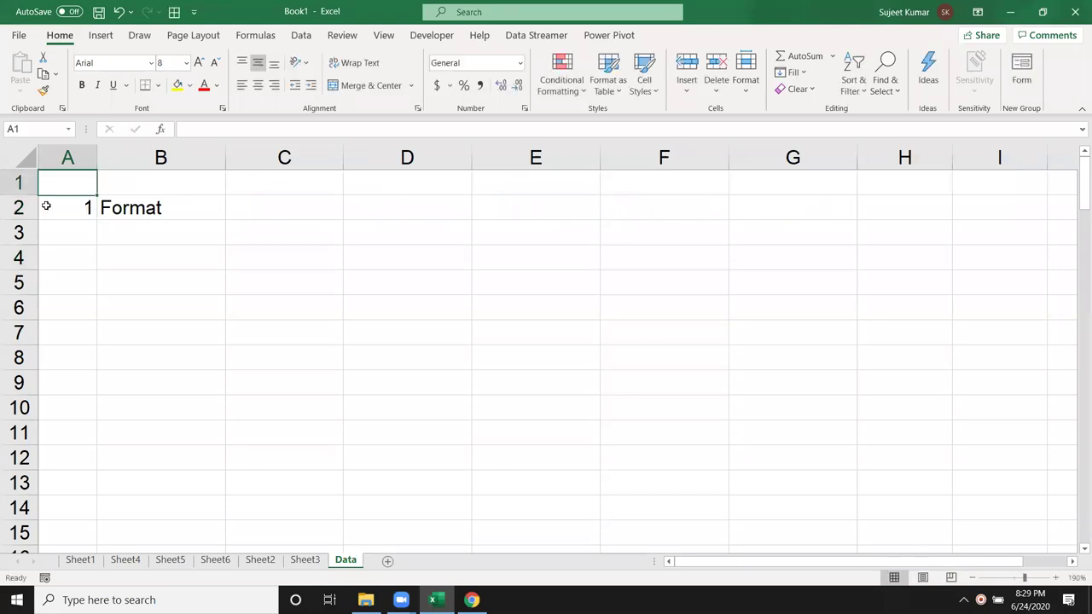
pyautogui.press('Right')
pyautogui.write('Dashboard')
# Confirm 'Dashboard' in B1, select cell B4, and open the File start page with recent workbooks.
pyautogui.press('Return')
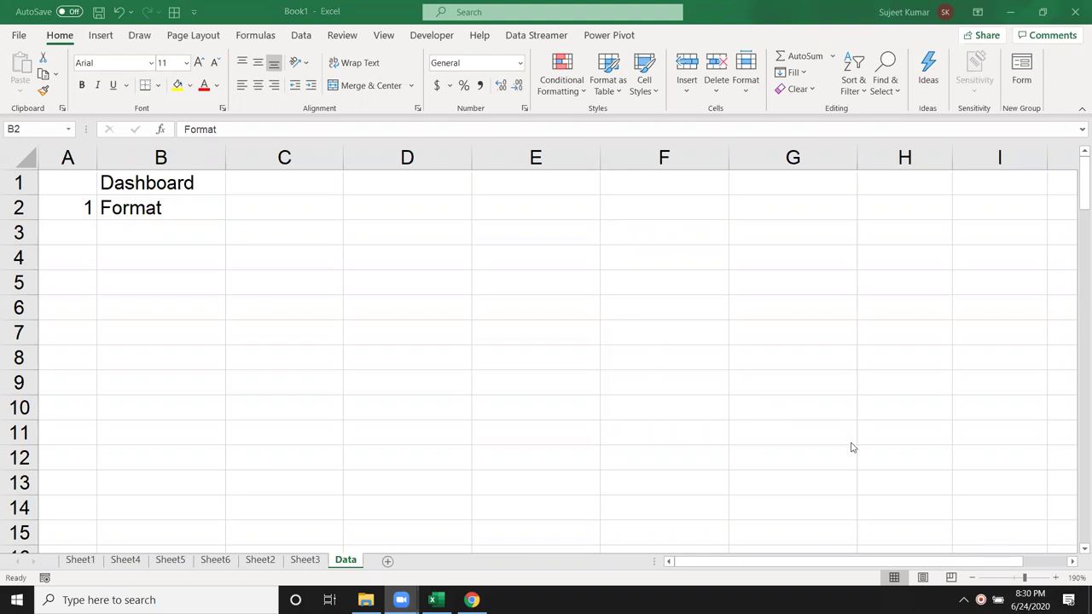
pyautogui.scroll(-2, 711, 373)
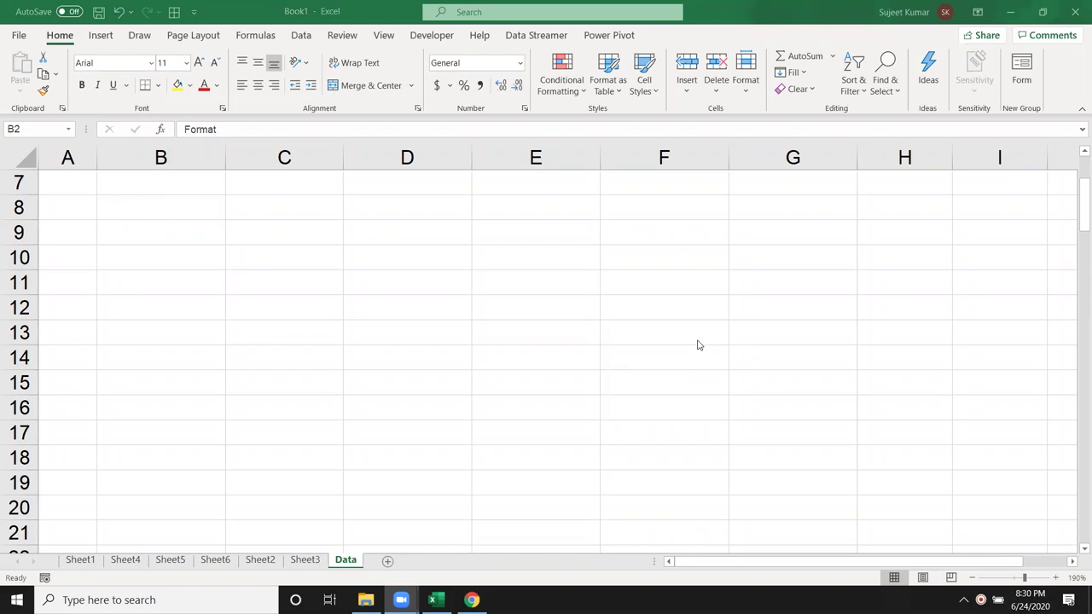
pyautogui.scroll(2, 698, 345)
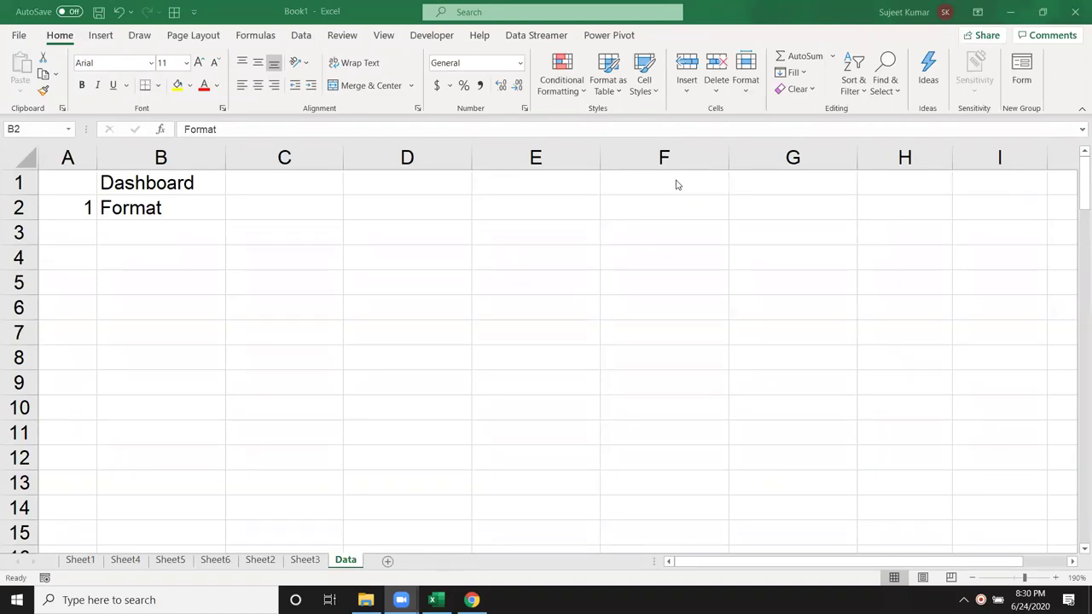
pyautogui.click(435, 602)
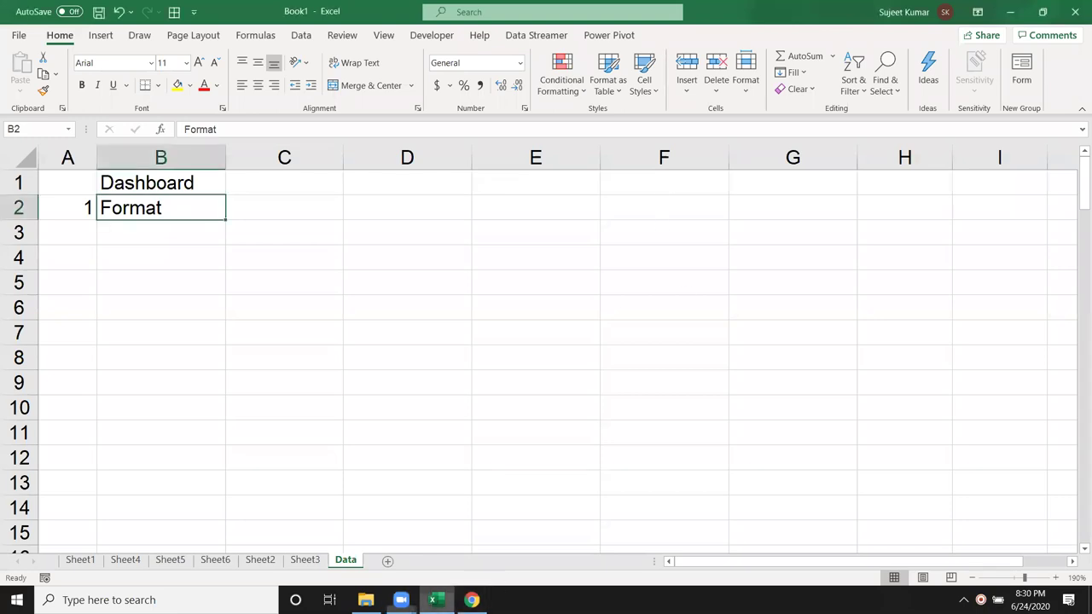
pyautogui.click(184, 260)
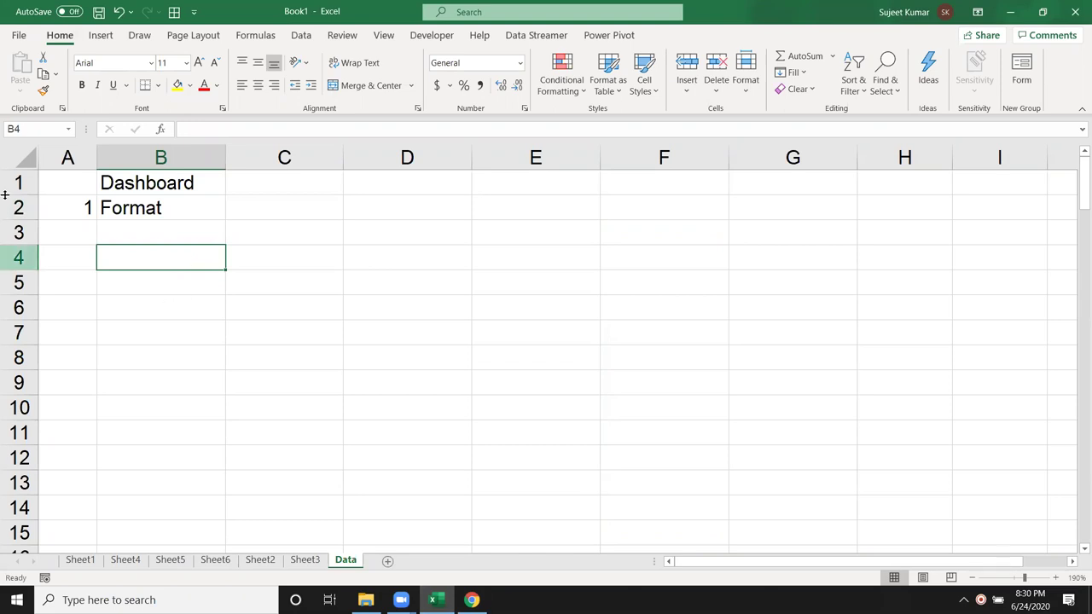
pyautogui.click(23, 37)
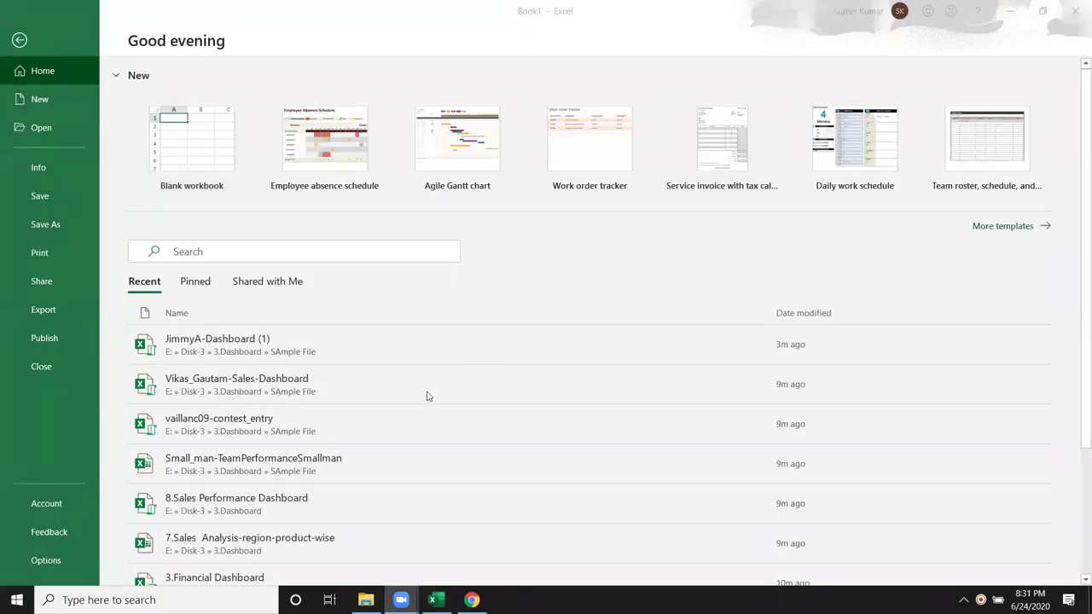
# Open Vikas_Gautam-Sales-Dashboard from Recent, inspect its Customer Type and title cells, then close without saving.
pyautogui.click(332, 394)
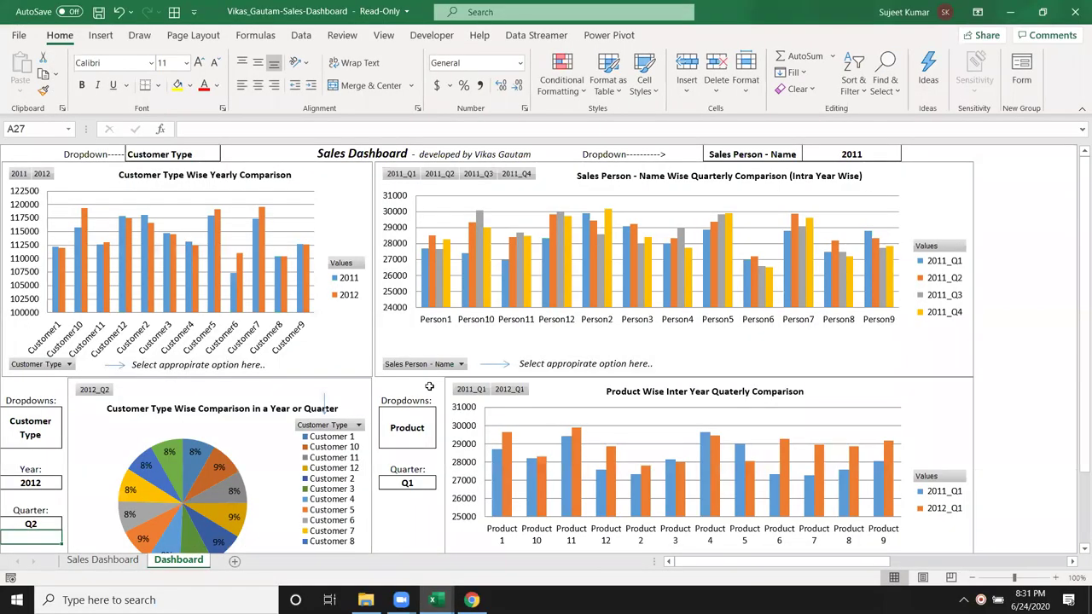
pyautogui.click(175, 154)
pyautogui.click(94, 154)
pyautogui.click(362, 153)
pyautogui.scroll(-4, 466, 352)
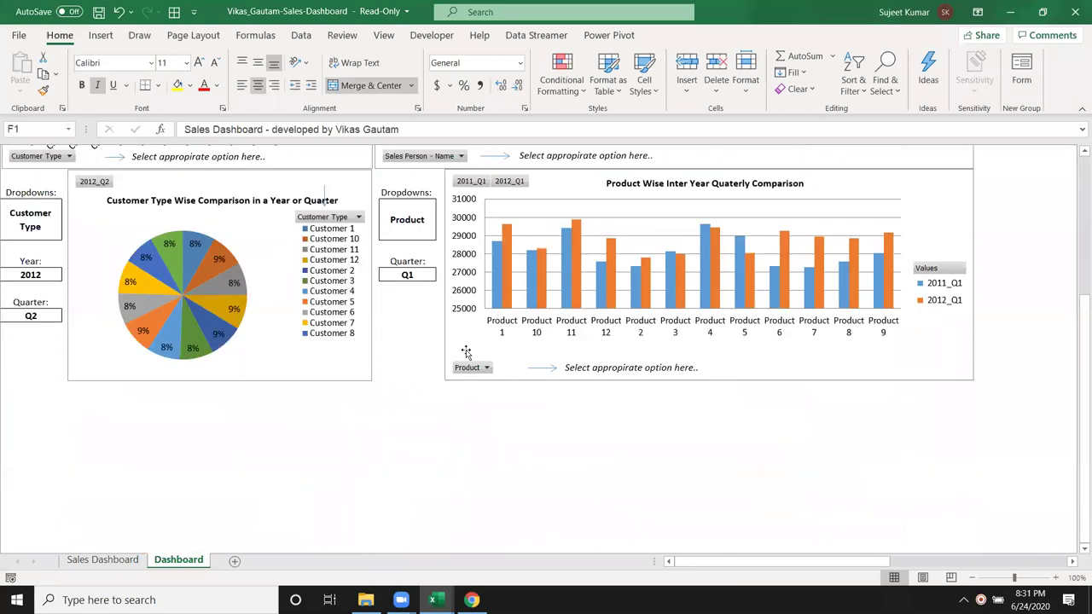
pyautogui.scroll(3, 1023, 324)
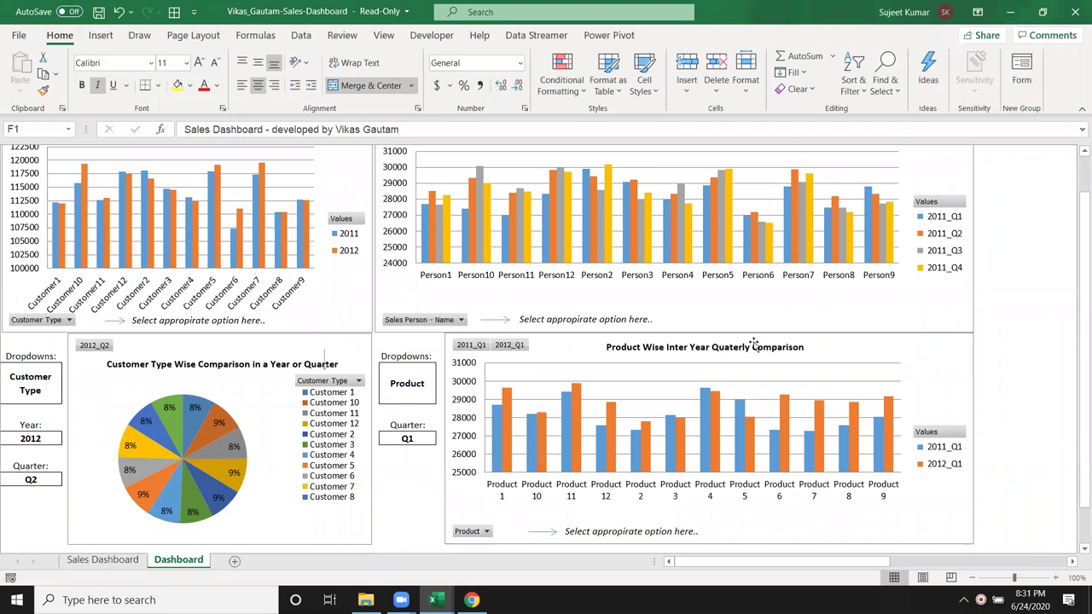
pyautogui.click(1075, 15)
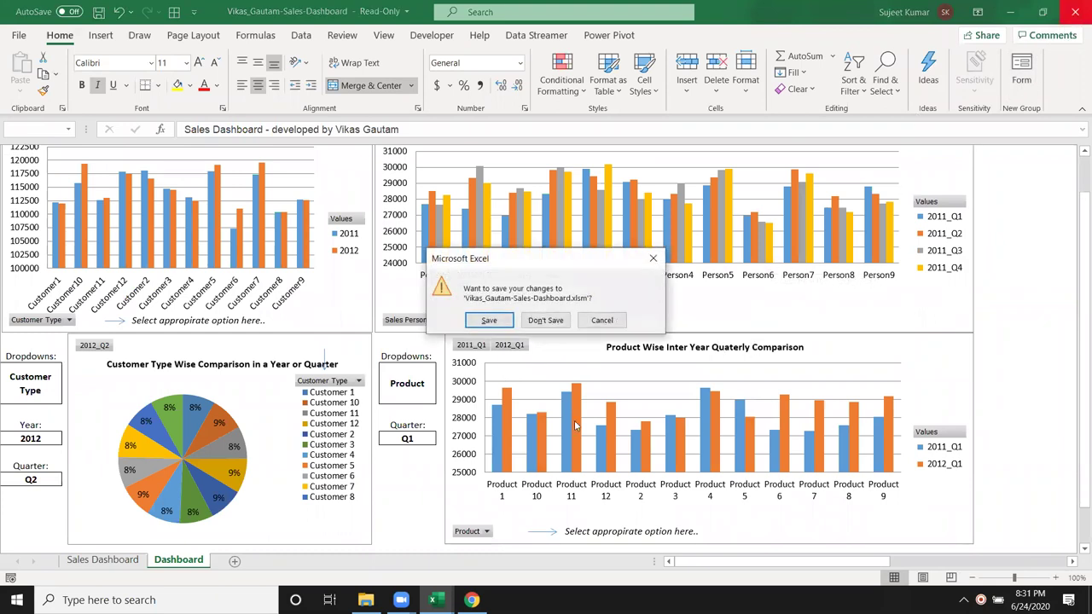
pyautogui.click(548, 325)
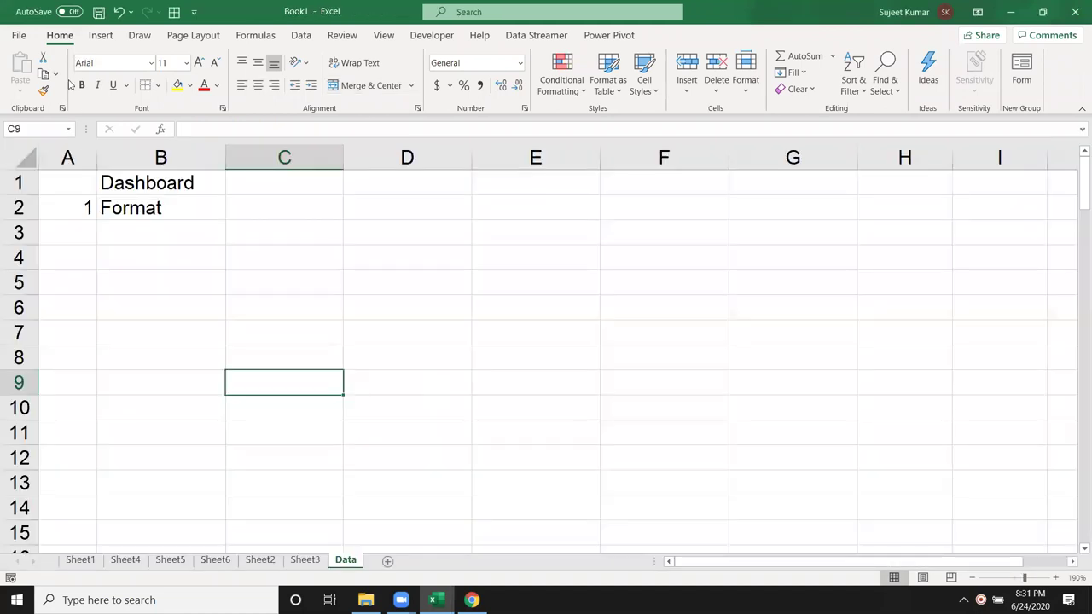
# Reopen JimmyA-Dashboard (1) from Recent and inspect its department, employees, sick days tiles and salary charts.
pyautogui.click(28, 38)
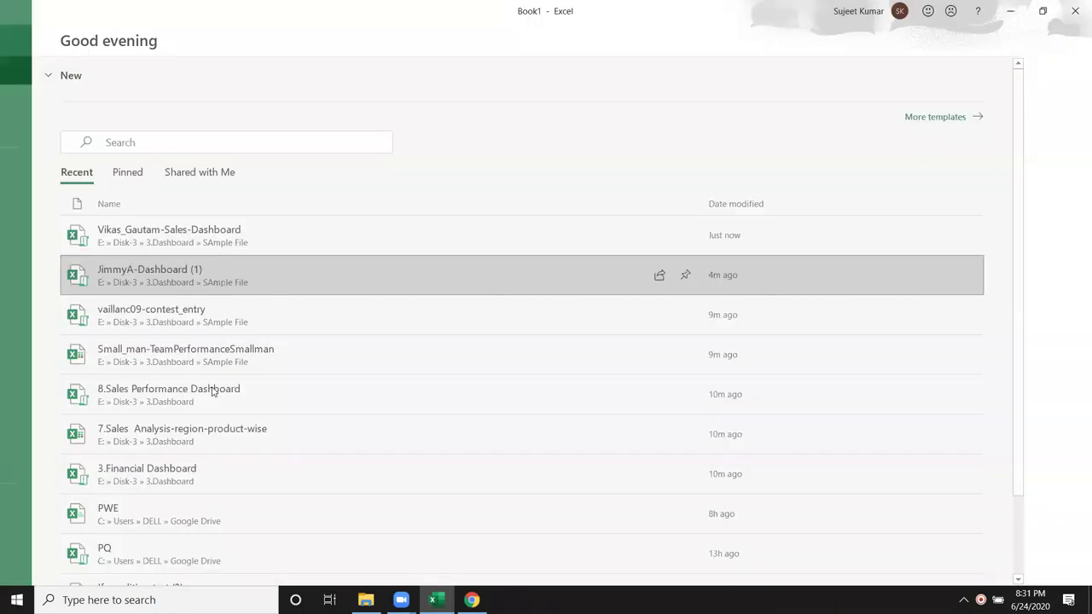
pyautogui.click(213, 385)
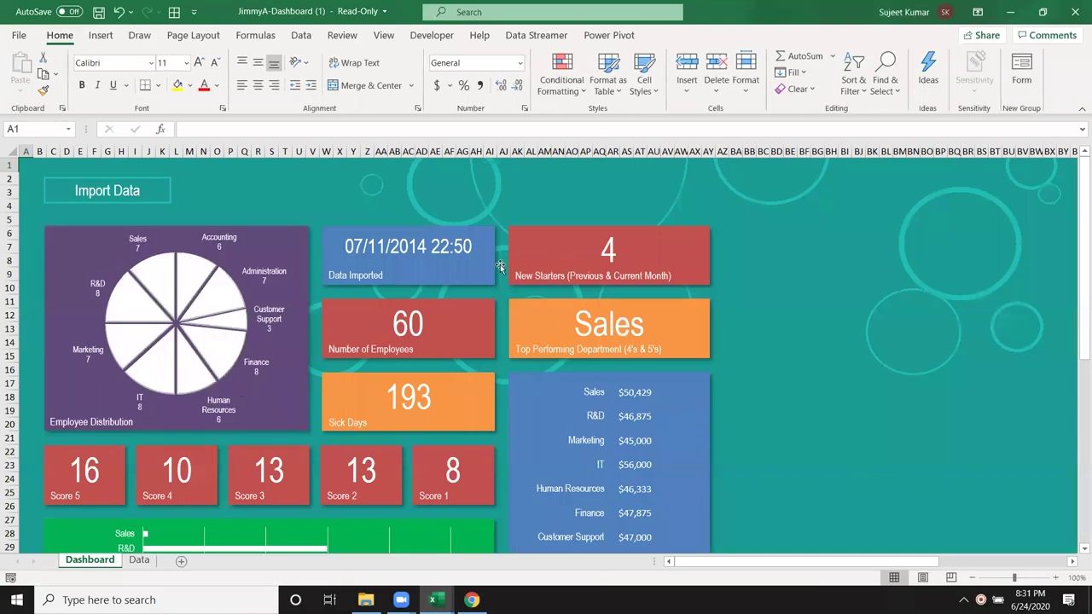
pyautogui.click(516, 307)
pyautogui.click(422, 355)
pyautogui.click(415, 404)
pyautogui.click(586, 428)
pyautogui.scroll(-3, 587, 428)
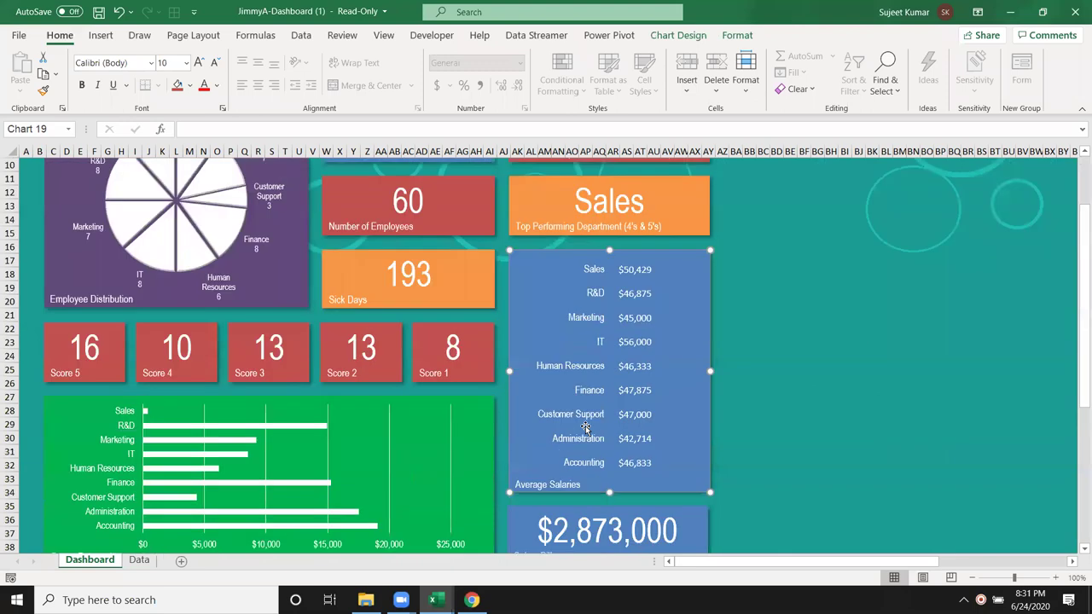
pyautogui.scroll(-2, 586, 428)
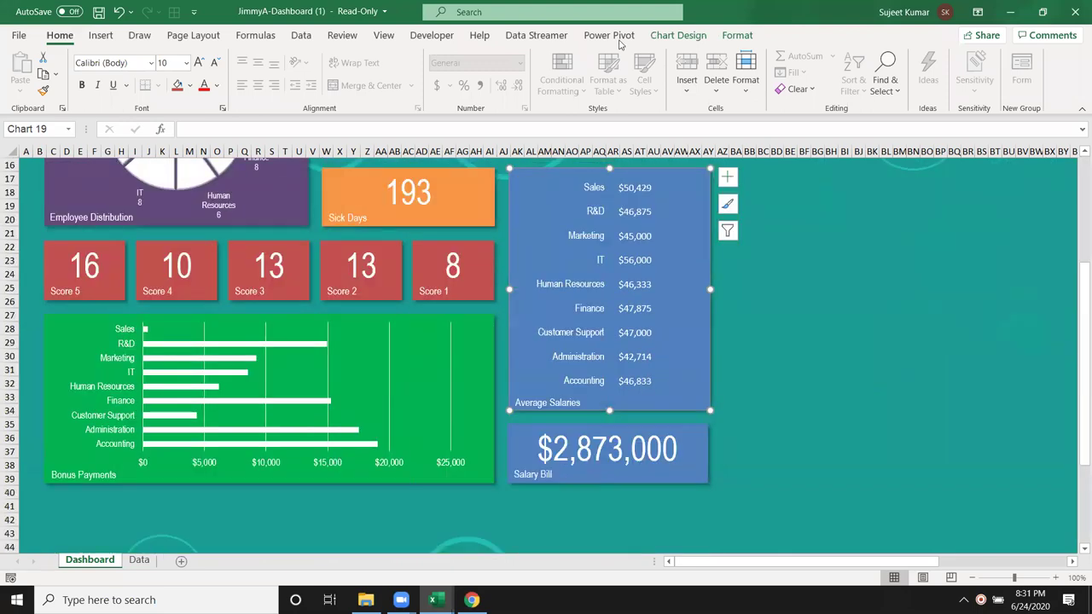
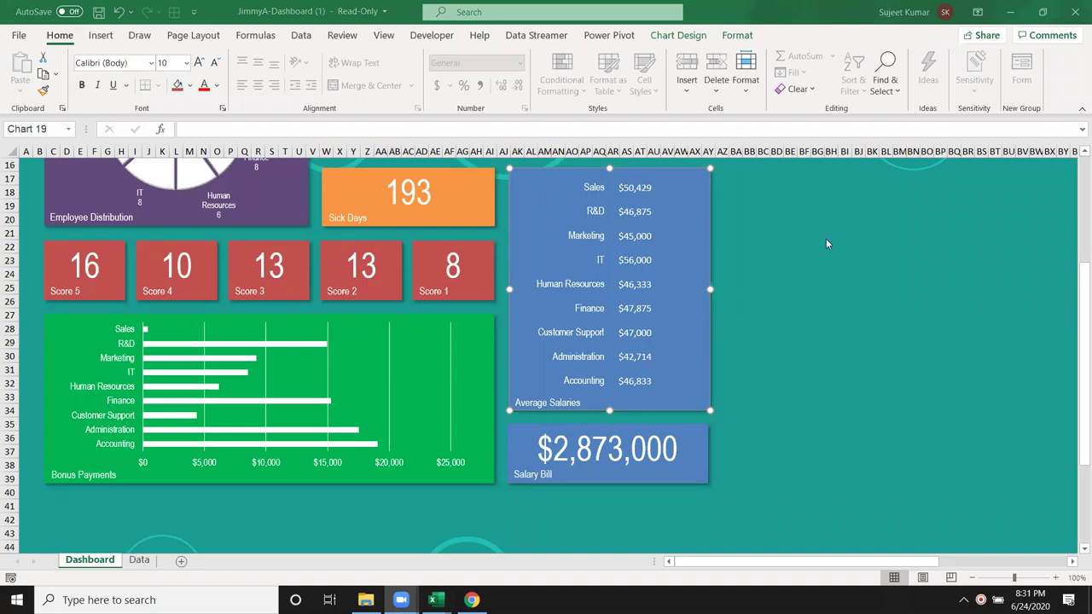
# Close the JimmyA-Dashboard workbook, discarding its unsaved changes.
pyautogui.scroll(4, 544, 325)
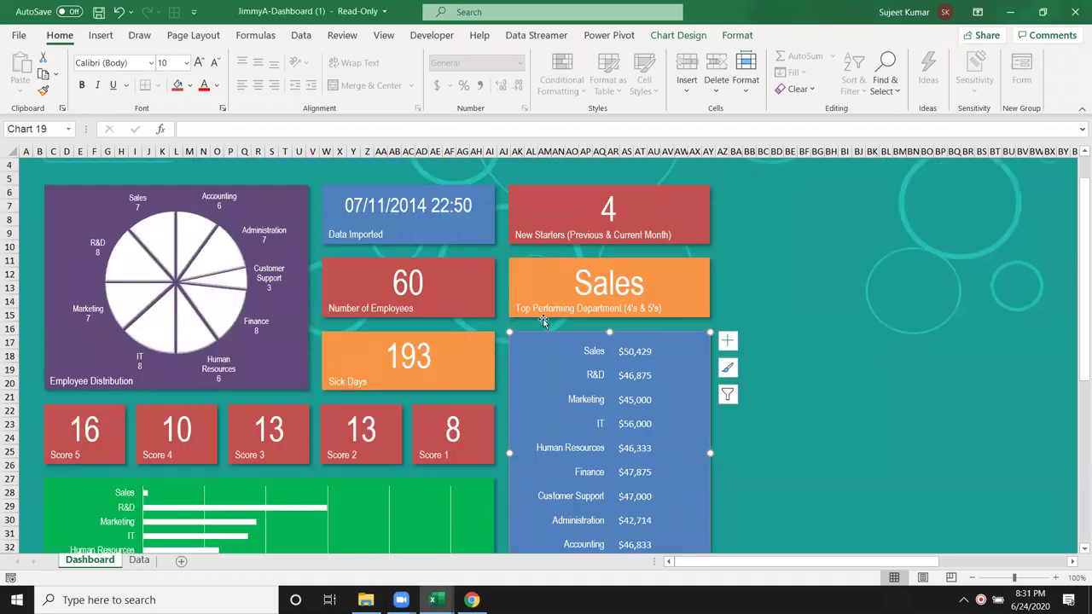
pyautogui.click(1075, 12)
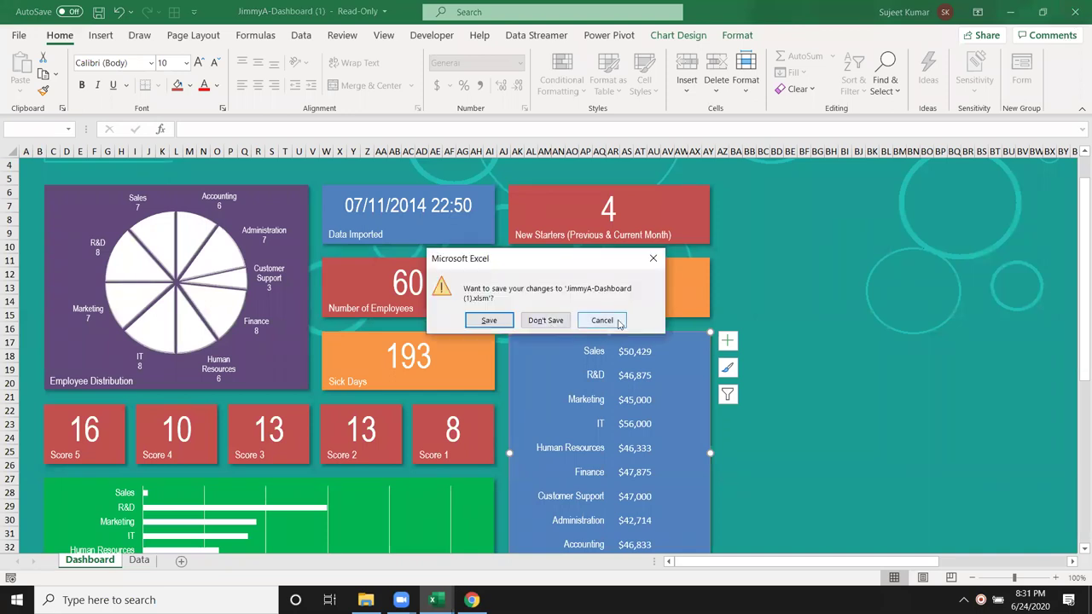
pyautogui.click(559, 321)
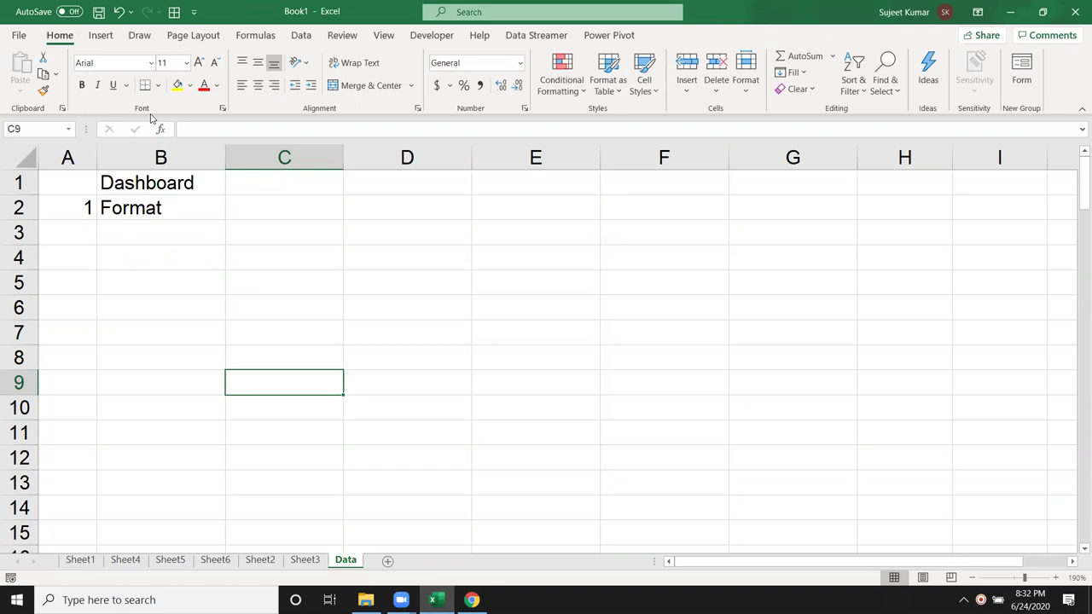
# Open 8.Sales Performance Dashboard from the Recent workbooks list.
pyautogui.click(22, 38)
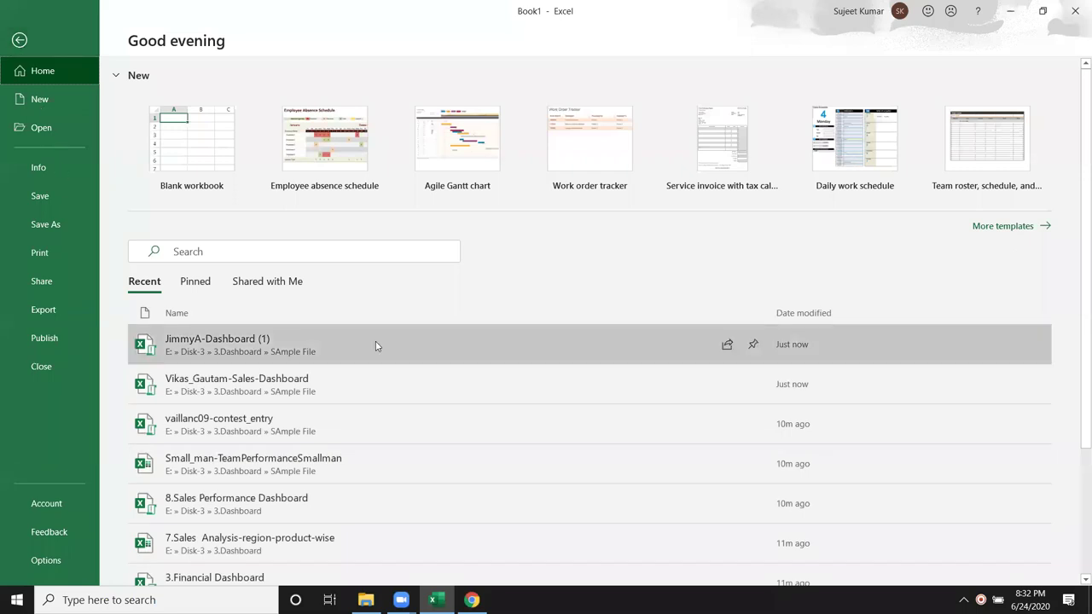
pyautogui.scroll(-2, 376, 341)
pyautogui.click(334, 437)
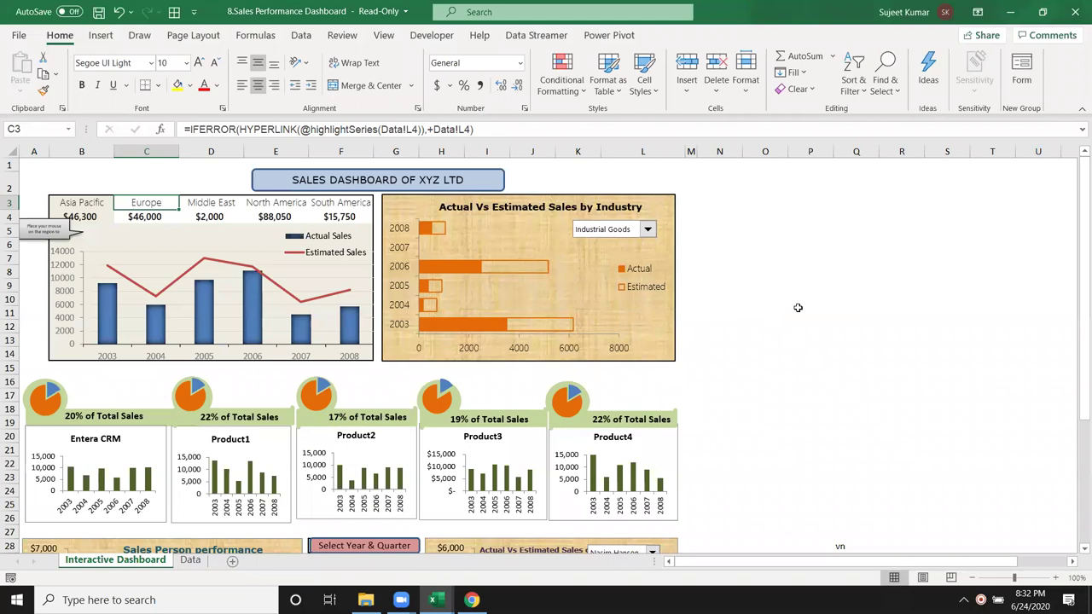
# Scroll through the Interactive Dashboard sheet to review its sales charts.
pyautogui.click(797, 310)
pyautogui.scroll(-3, 762, 326)
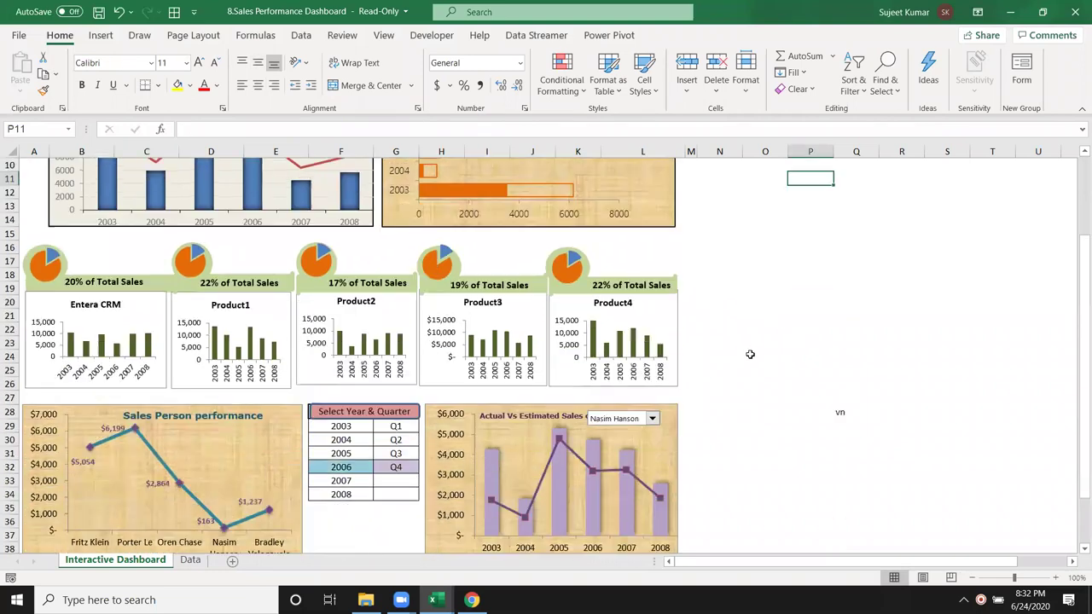
pyautogui.scroll(-1, 755, 341)
pyautogui.scroll(-2, 750, 354)
pyautogui.scroll(3, 731, 364)
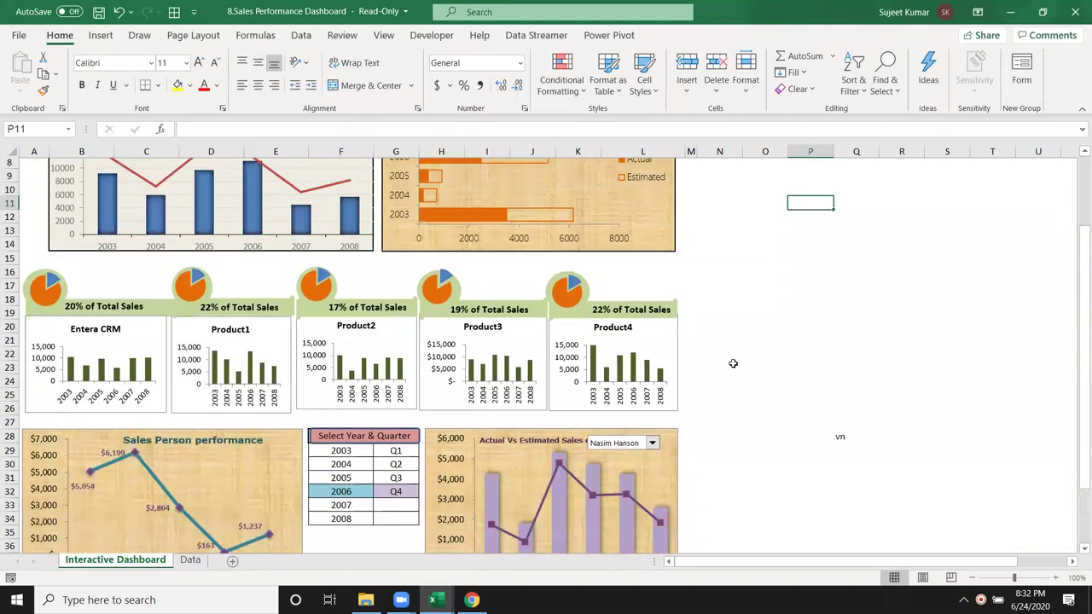
pyautogui.scroll(1, 732, 363)
pyautogui.scroll(2, 732, 363)
pyautogui.scroll(1, 733, 364)
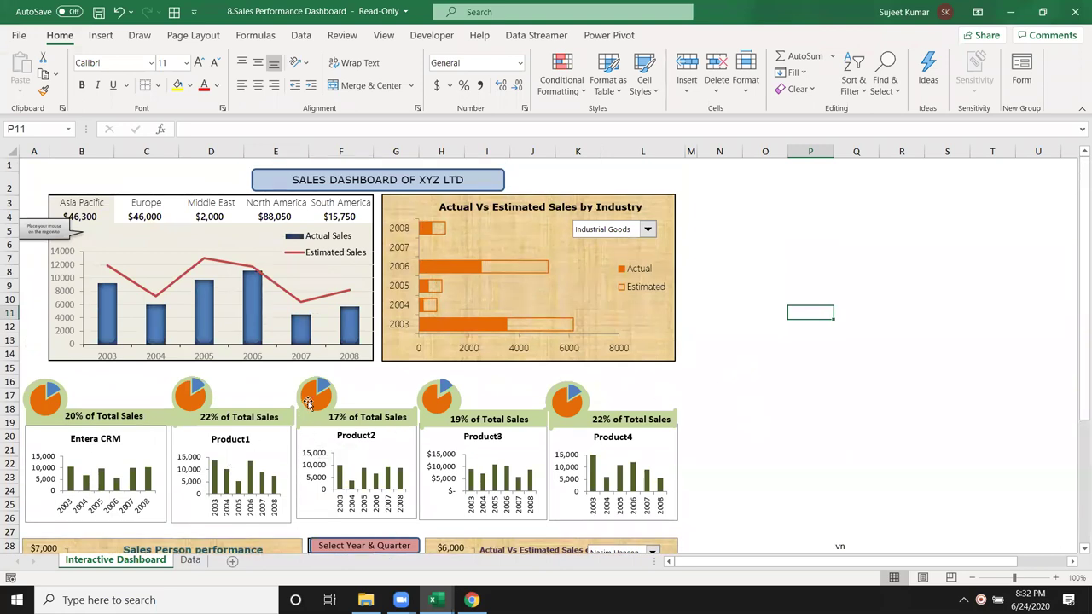
pyautogui.click(314, 399)
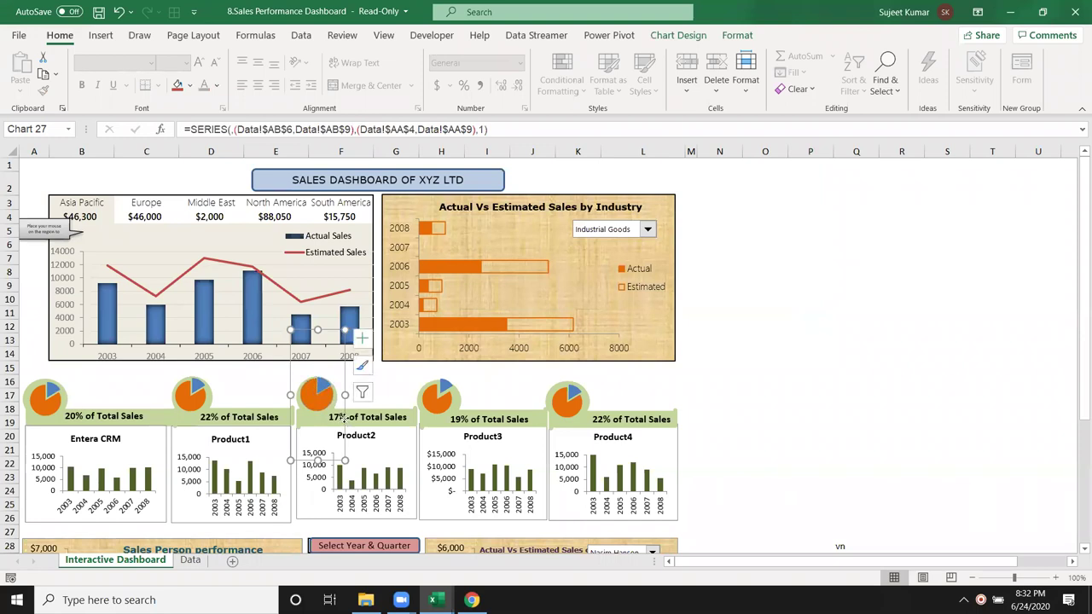
pyautogui.moveTo(318, 395); pyautogui.dragTo(724, 368)
pyautogui.moveTo(315, 394)
pyautogui.mouseDown()
pyautogui.moveTo(708, 378)
pyautogui.moveTo(737, 419)
pyautogui.mouseUp()
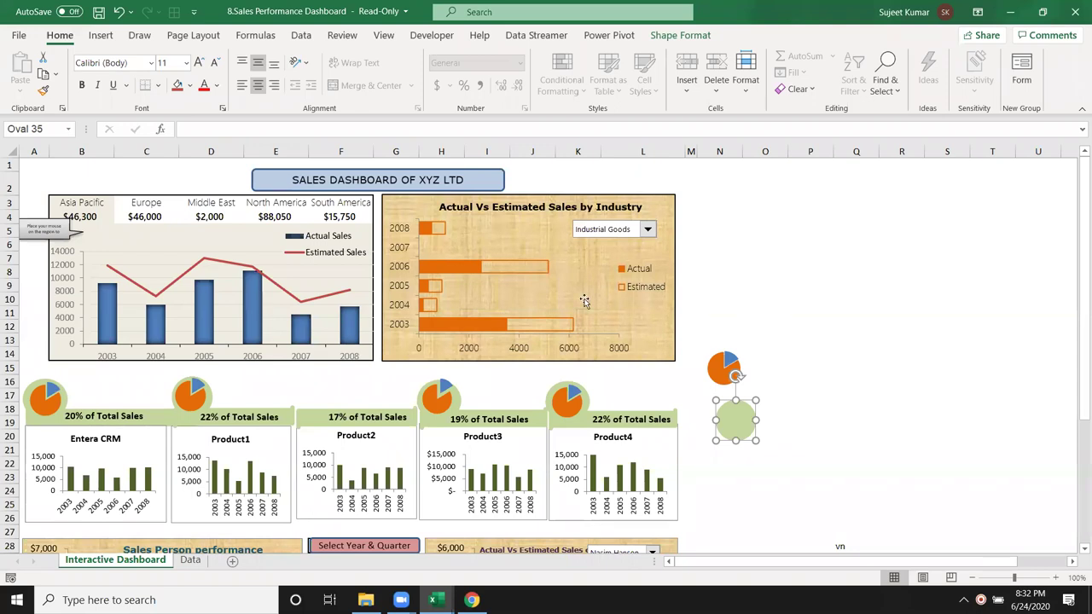
pyautogui.moveTo(318, 422)
pyautogui.mouseDown()
pyautogui.moveTo(432, 487)
pyautogui.moveTo(794, 450)
pyautogui.mouseUp()
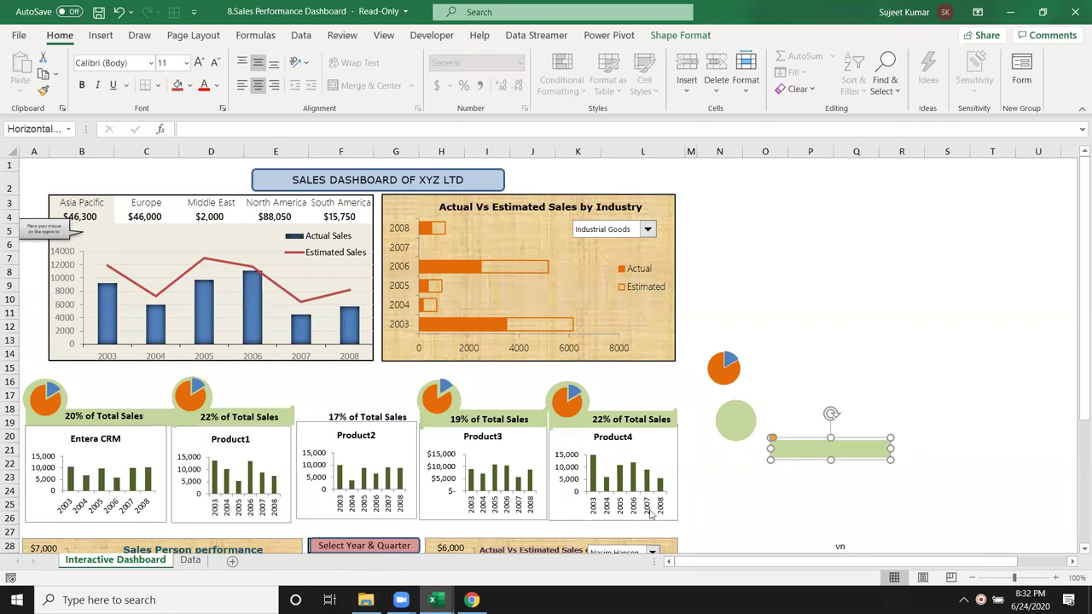
pyautogui.click(753, 487)
pyautogui.click(817, 459)
pyautogui.moveTo(799, 459)
pyautogui.mouseDown()
pyautogui.moveTo(335, 429)
pyautogui.moveTo(323, 418)
pyautogui.mouseUp()
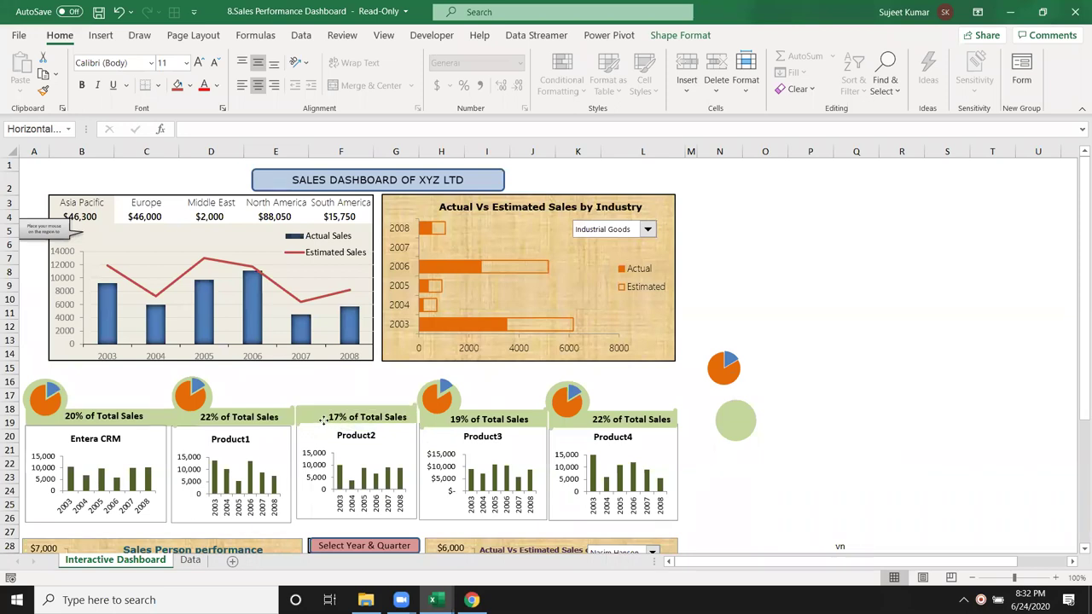
pyautogui.click(780, 486)
pyautogui.moveTo(724, 367)
pyautogui.mouseDown()
pyautogui.moveTo(339, 365)
pyautogui.moveTo(782, 365)
pyautogui.mouseUp()
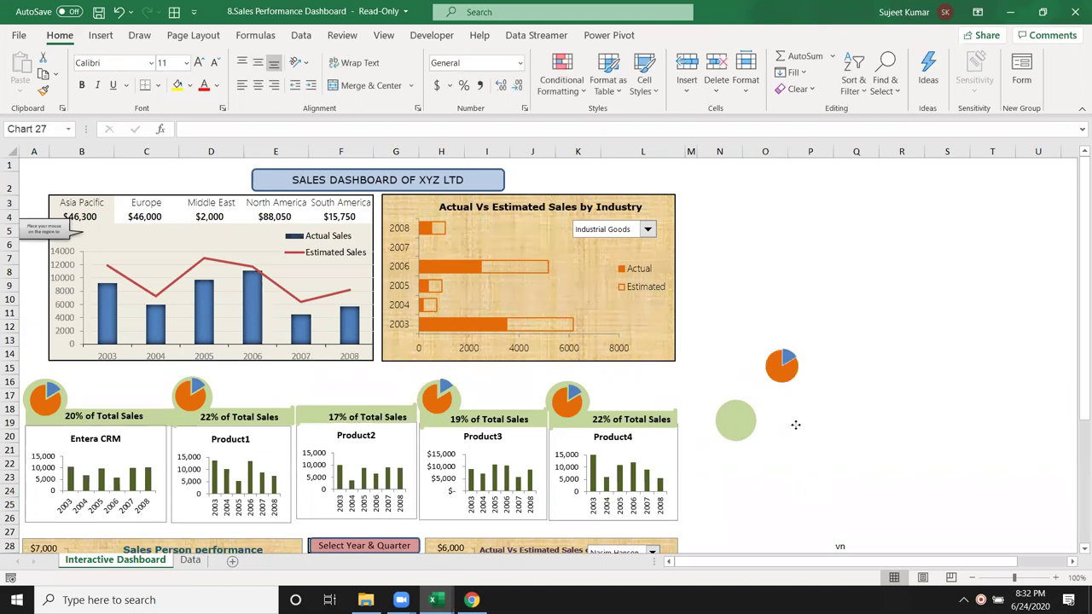
pyautogui.moveTo(731, 424)
pyautogui.mouseDown()
pyautogui.moveTo(310, 409)
pyautogui.moveTo(302, 398)
pyautogui.mouseUp()
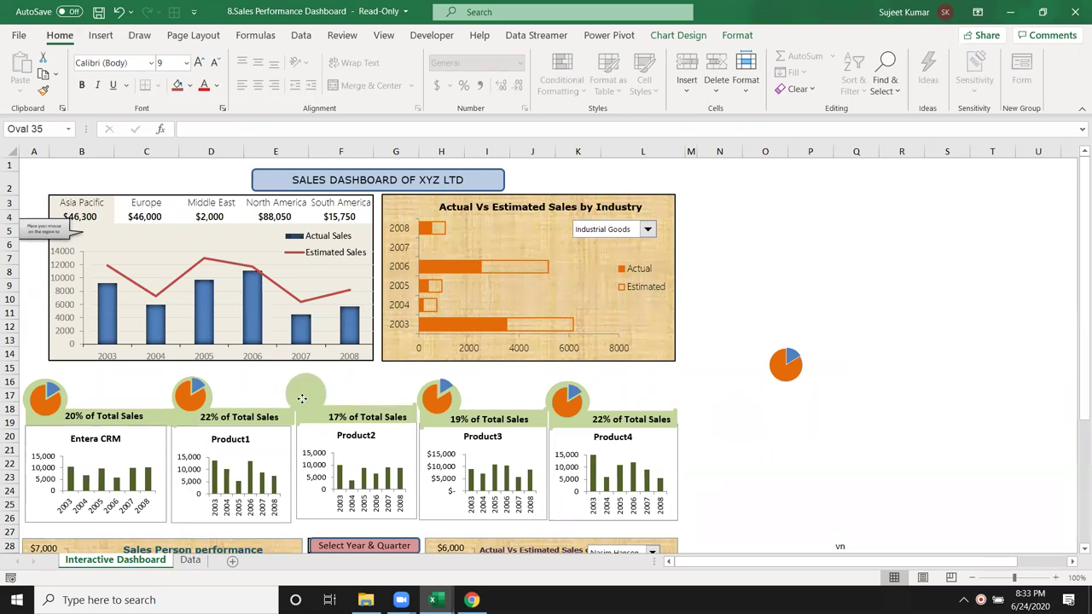
pyautogui.moveTo(302, 398); pyautogui.dragTo(309, 401)
pyautogui.click(839, 435)
pyautogui.click(785, 365)
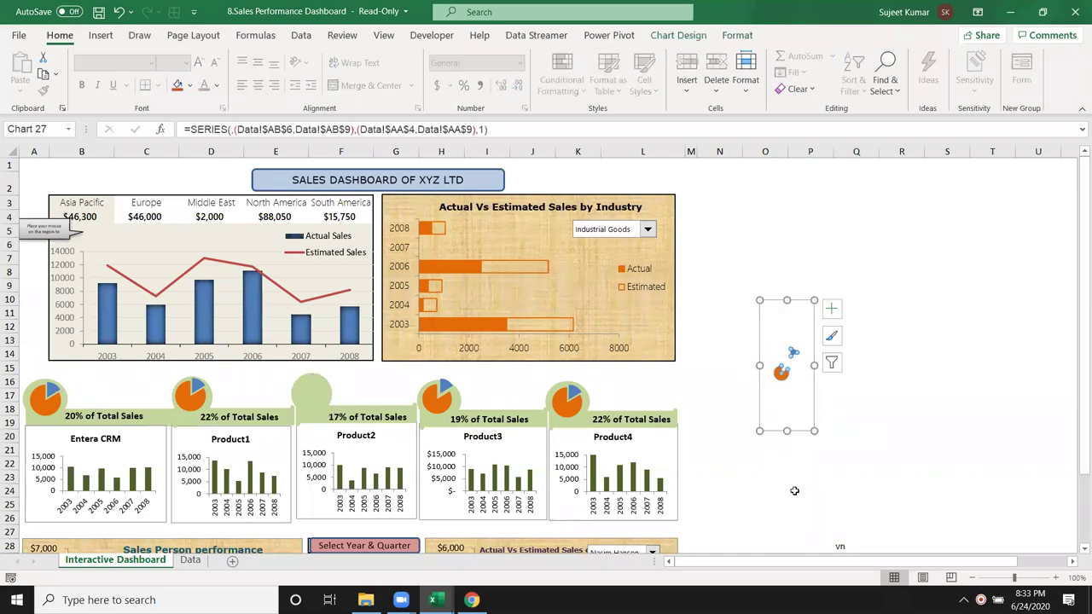
pyautogui.click(815, 533)
pyautogui.moveTo(782, 419)
pyautogui.mouseDown()
pyautogui.moveTo(367, 506)
pyautogui.moveTo(308, 446)
pyautogui.mouseUp()
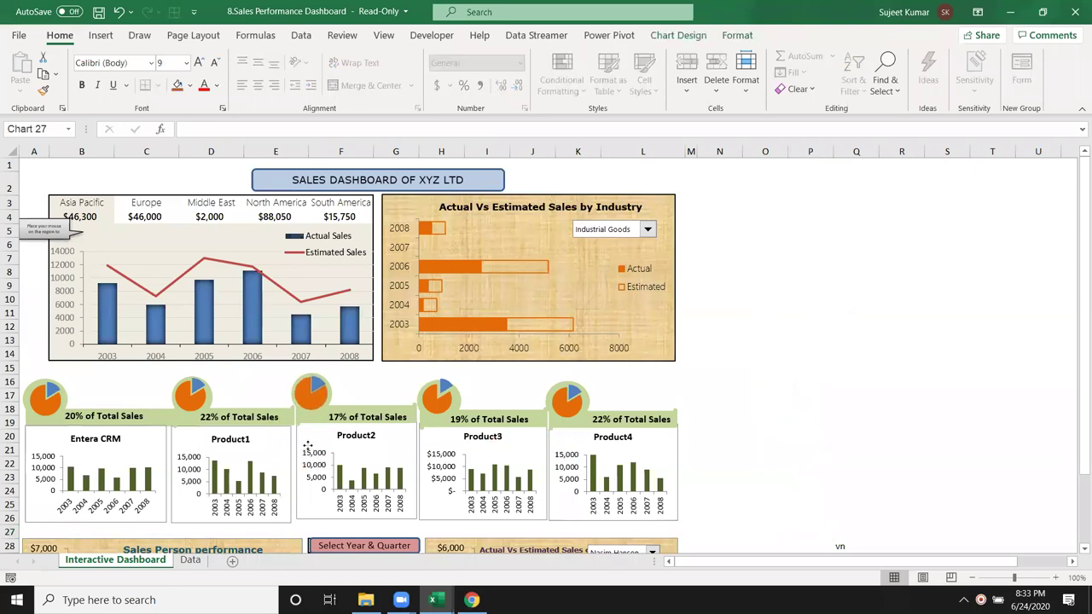
pyautogui.click(755, 449)
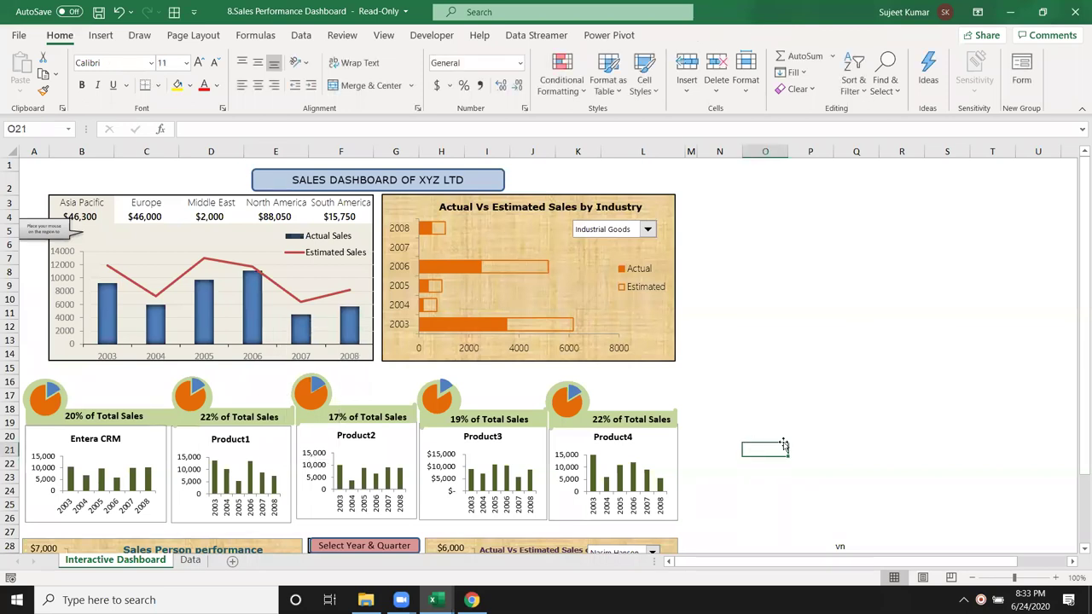
# Close the sales dashboard without saving, then enter 2 and Formulas in A3:B3.
pyautogui.click(1075, 16)
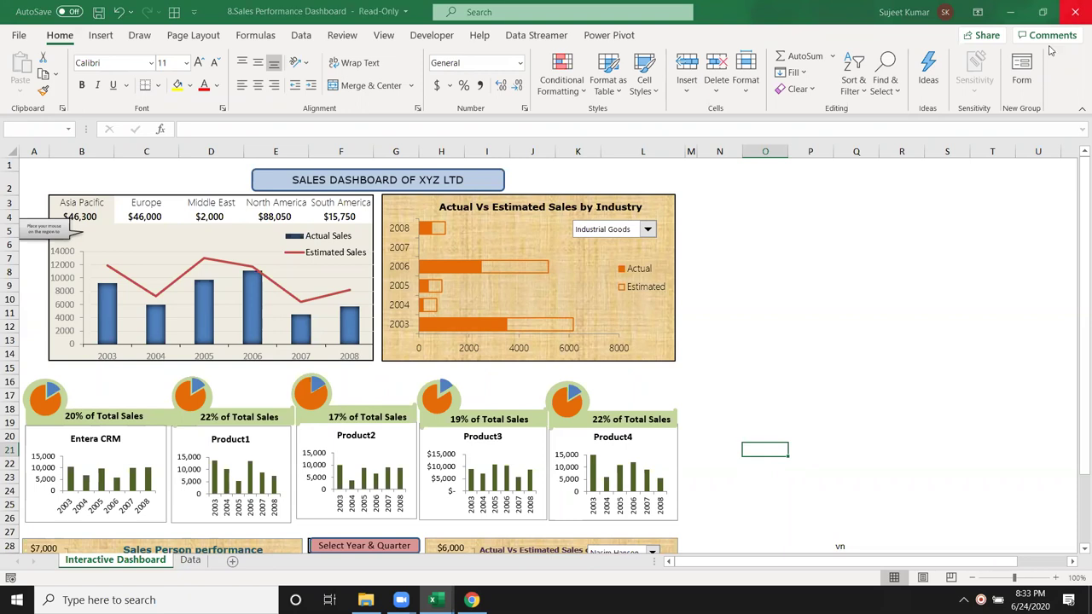
pyautogui.click(552, 317)
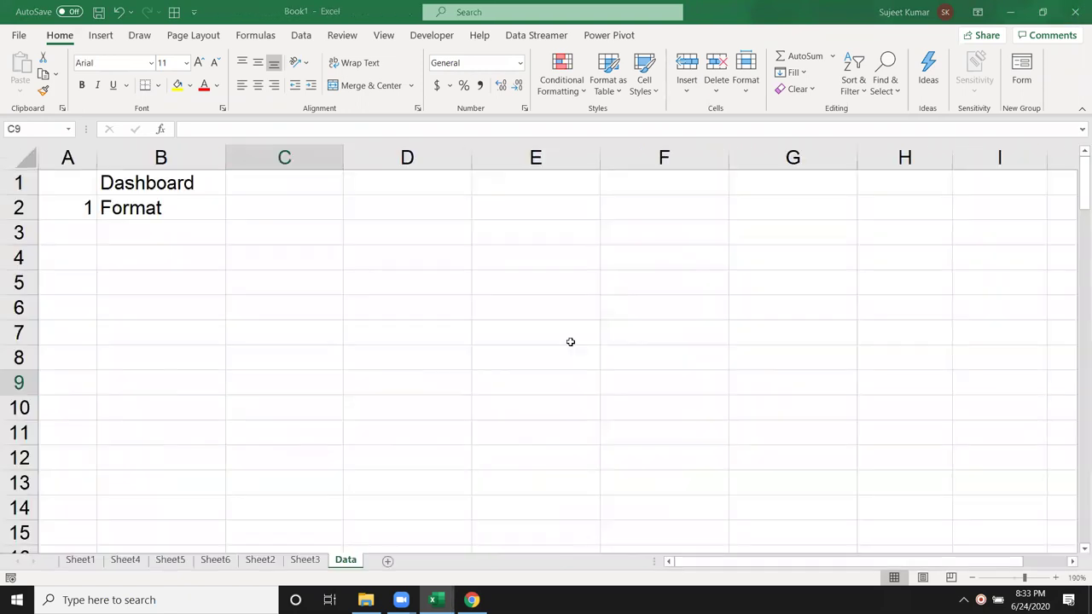
pyautogui.click(74, 229)
pyautogui.write('2')
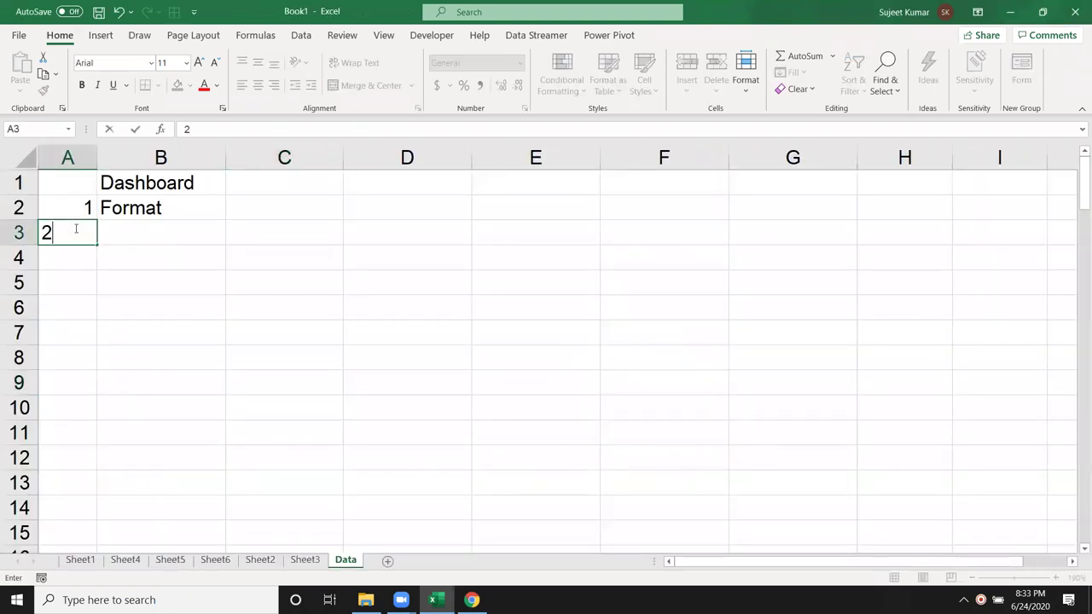
pyautogui.press('Tab')
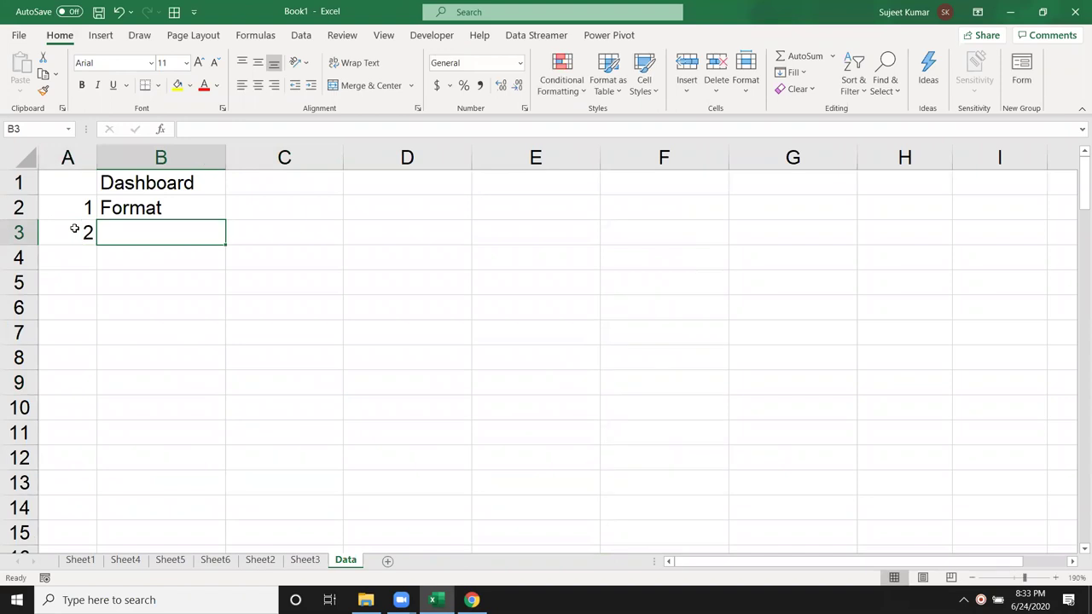
pyautogui.write('Form')
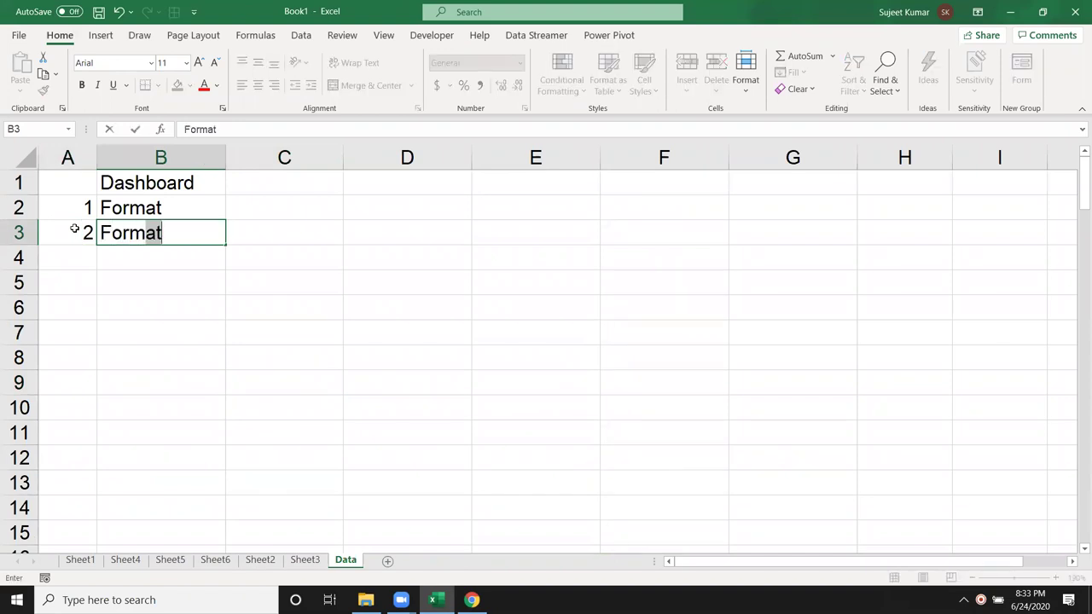
pyautogui.write('ulas')
pyautogui.press('Return')
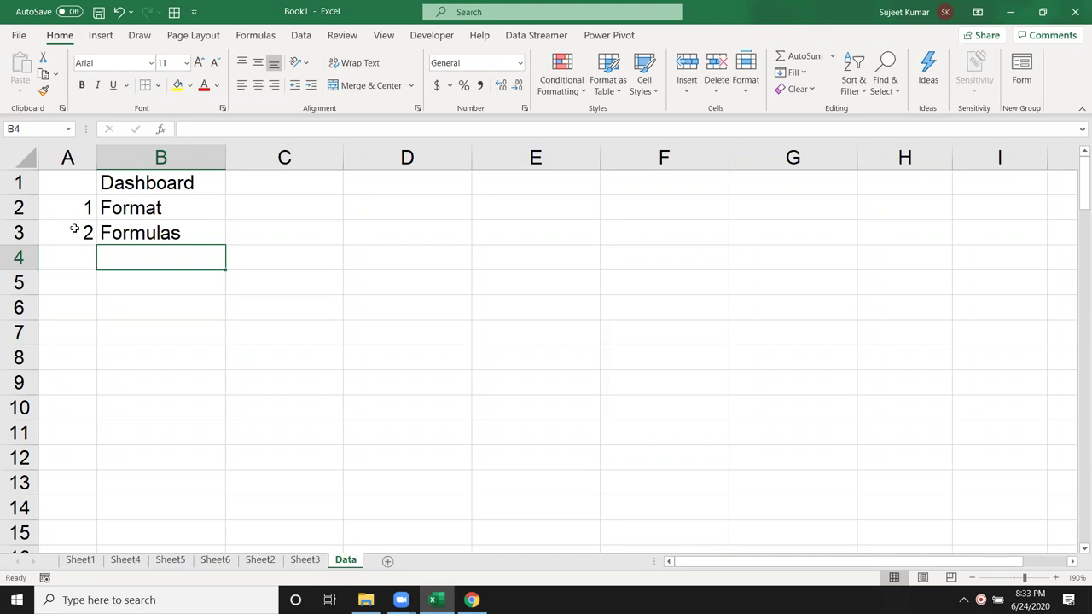
# Enter 3 and Charts in A4:B4.
pyautogui.press('Left')
pyautogui.write('3')
pyautogui.press('Tab')
pyautogui.write('Charts')
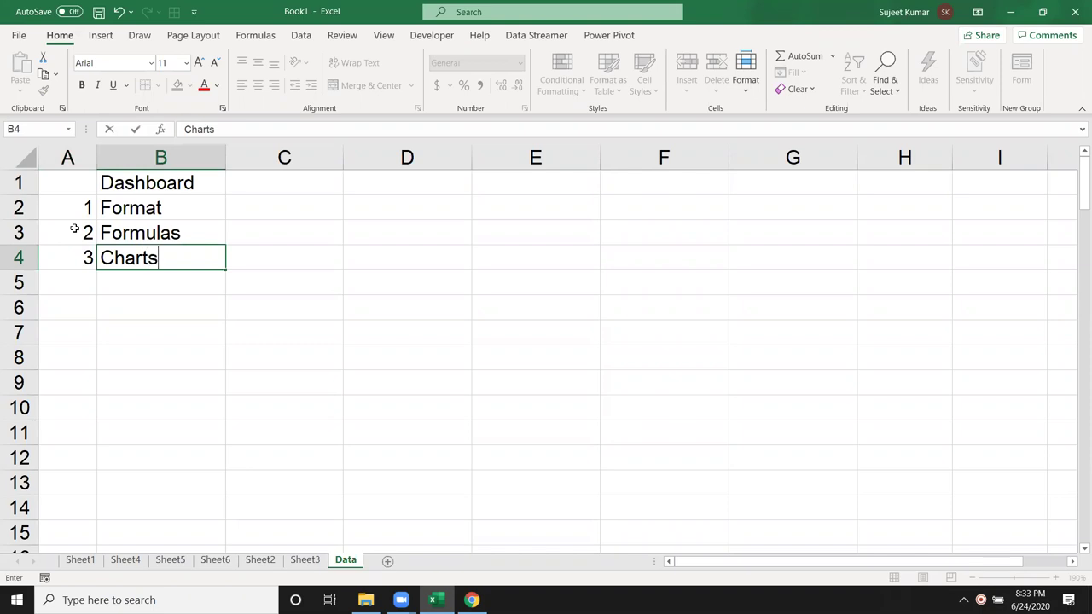
pyautogui.press('Return')
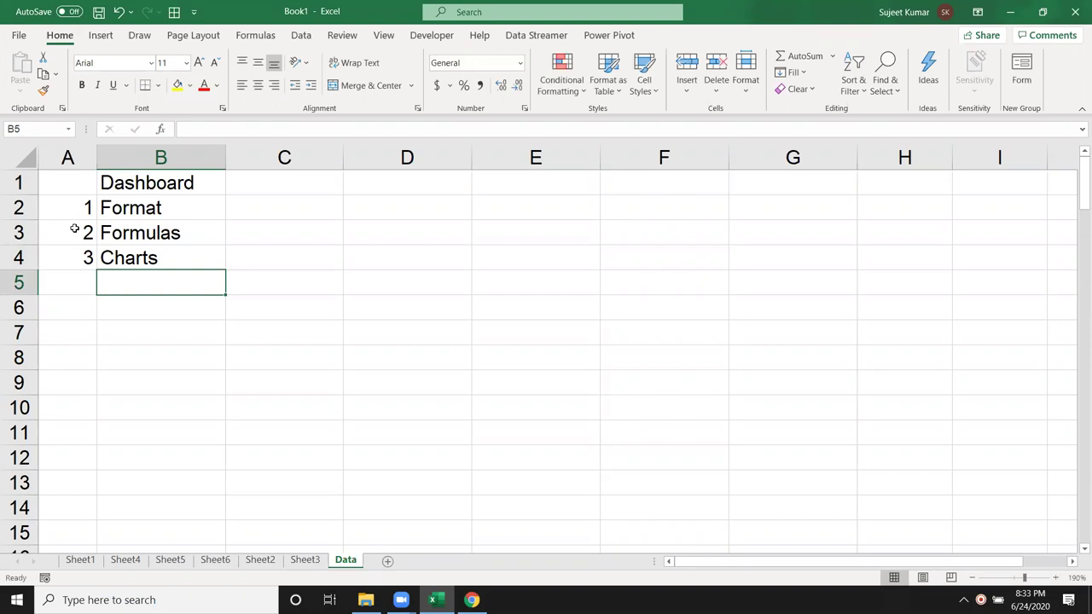
# Enter 4 and VBA / VBA Events Macros in A5:B5.
pyautogui.press('Left')
pyautogui.write('4')
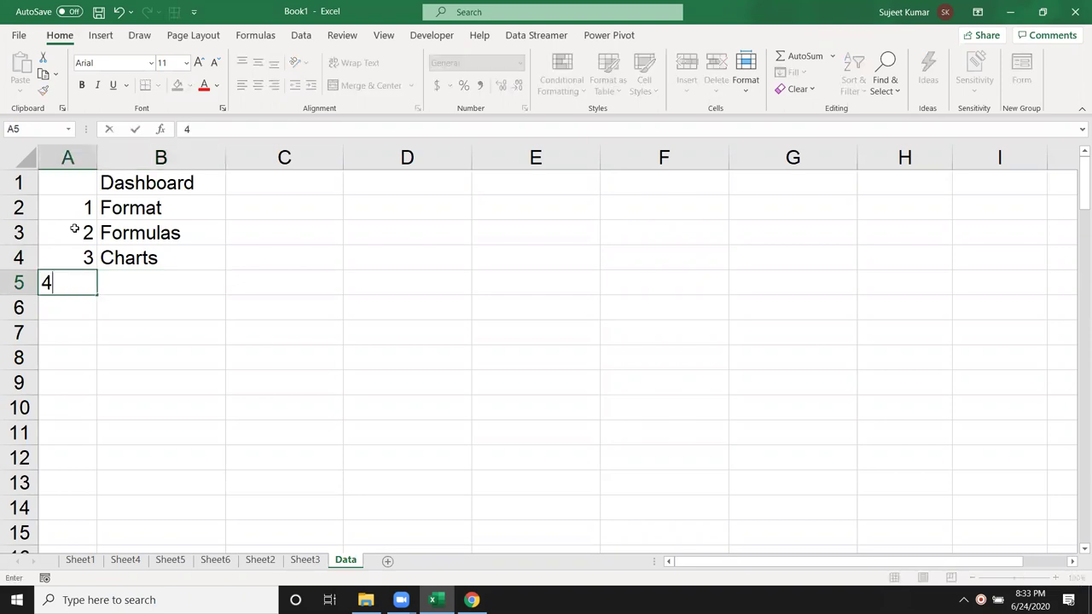
pyautogui.press('Tab')
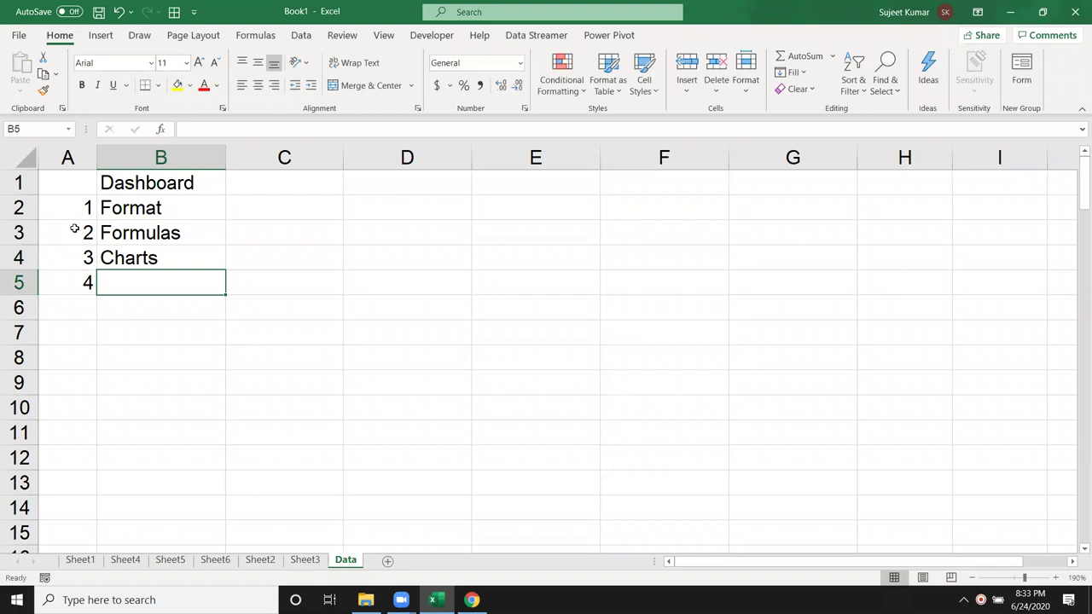
pyautogui.write('VBE')
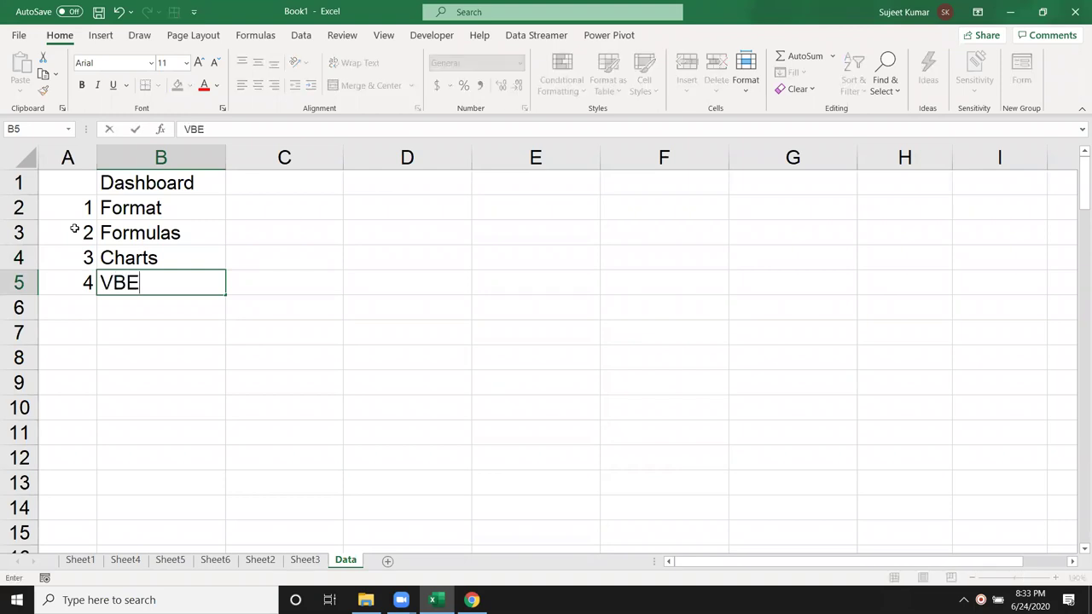
pyautogui.press('BackSpace')
pyautogui.write('A ')
pyautogui.write('/ VBA Events Macros')
pyautogui.press('Return')
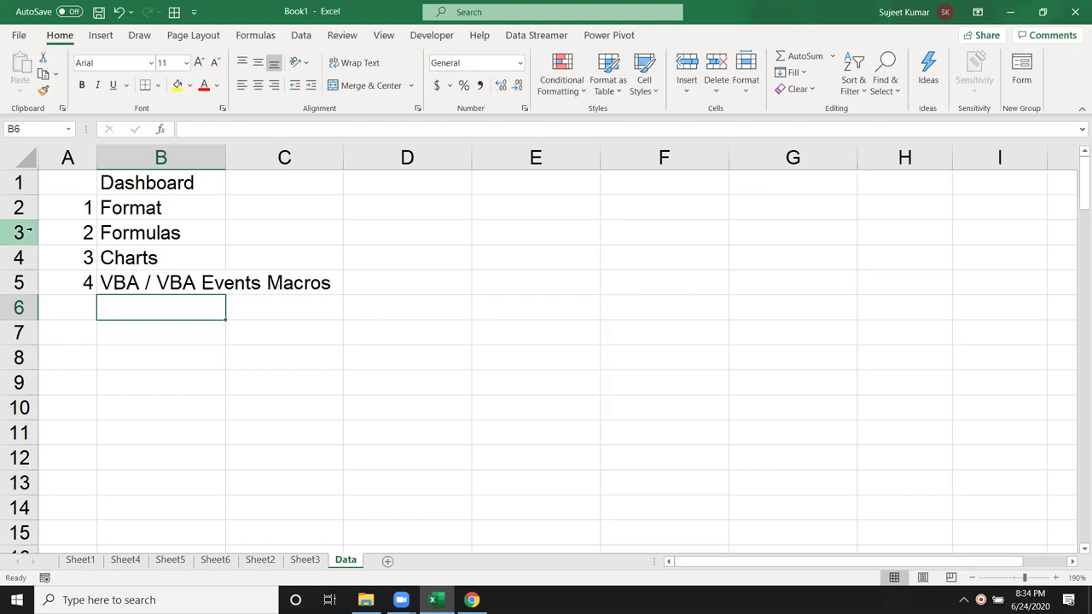
pyautogui.click(137, 278)
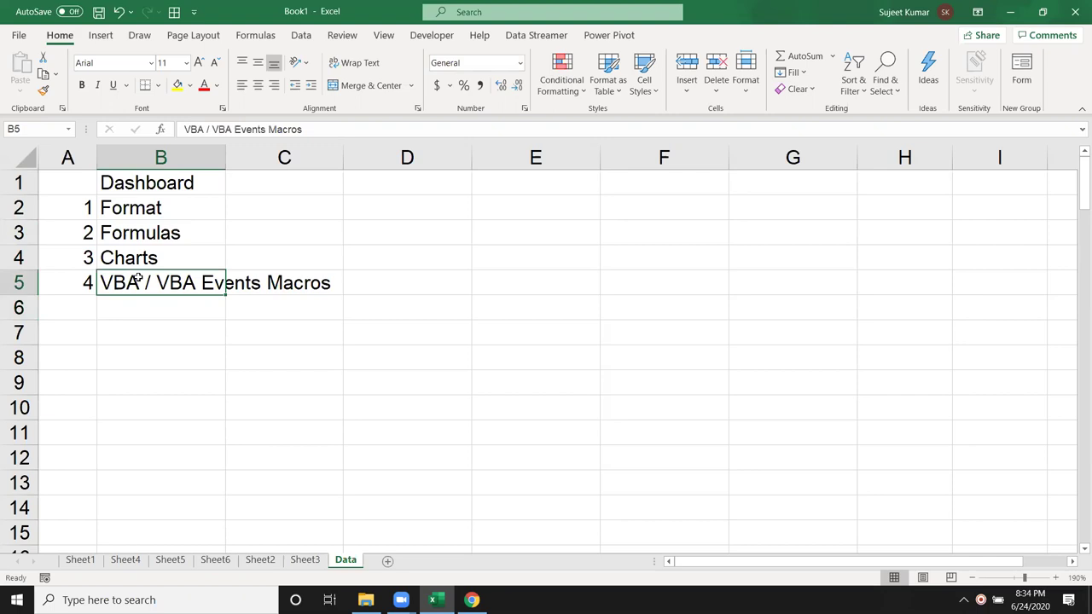
pyautogui.moveTo(129, 204); pyautogui.dragTo(128, 256)
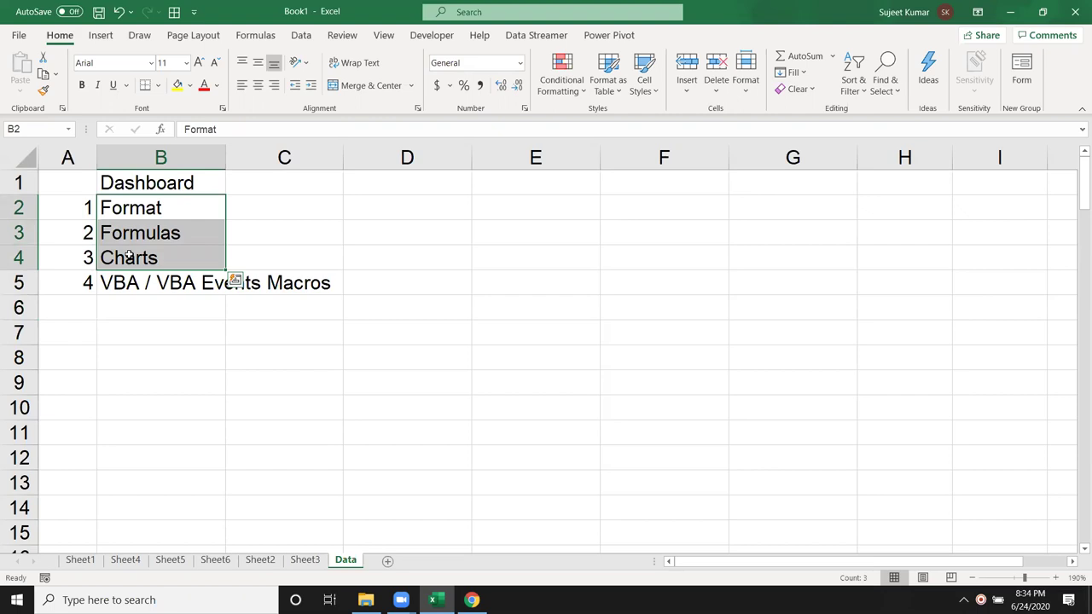
# Add a blank Sheet8, then clear rows 9–18 of the Sheet1 table.
pyautogui.click(387, 561)
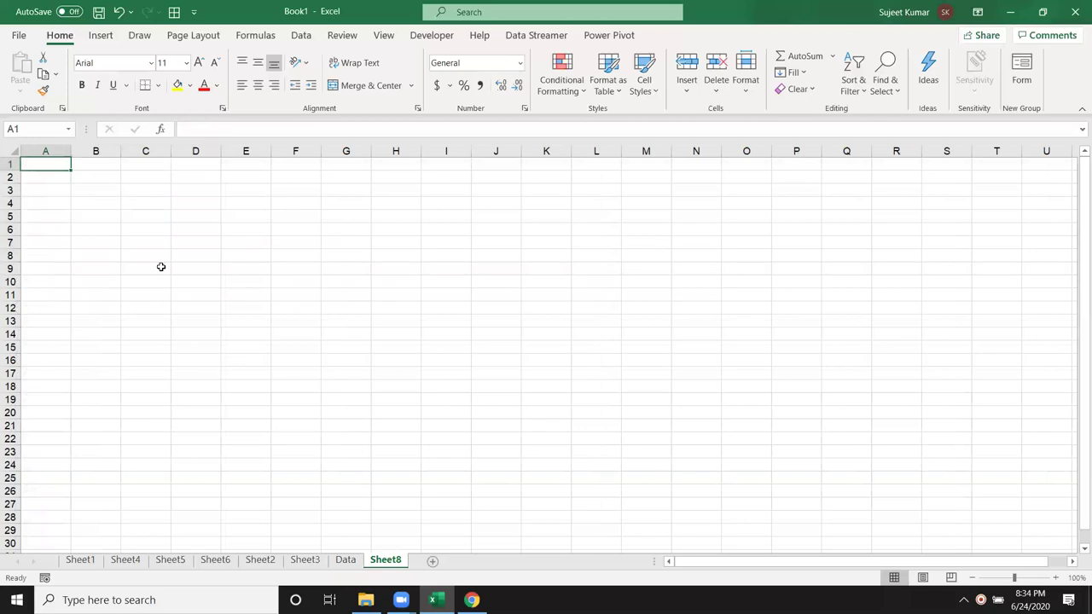
pyautogui.click(86, 563)
pyautogui.click(146, 300)
pyautogui.moveTo(39, 256); pyautogui.dragTo(396, 386)
pyautogui.click(52, 269)
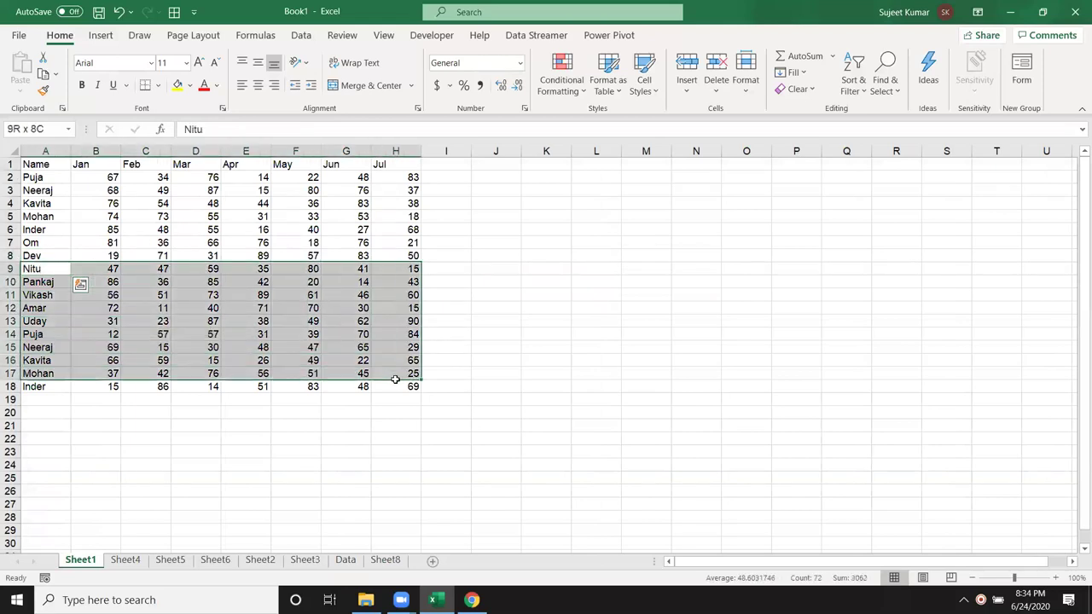
pyautogui.press('Delete')
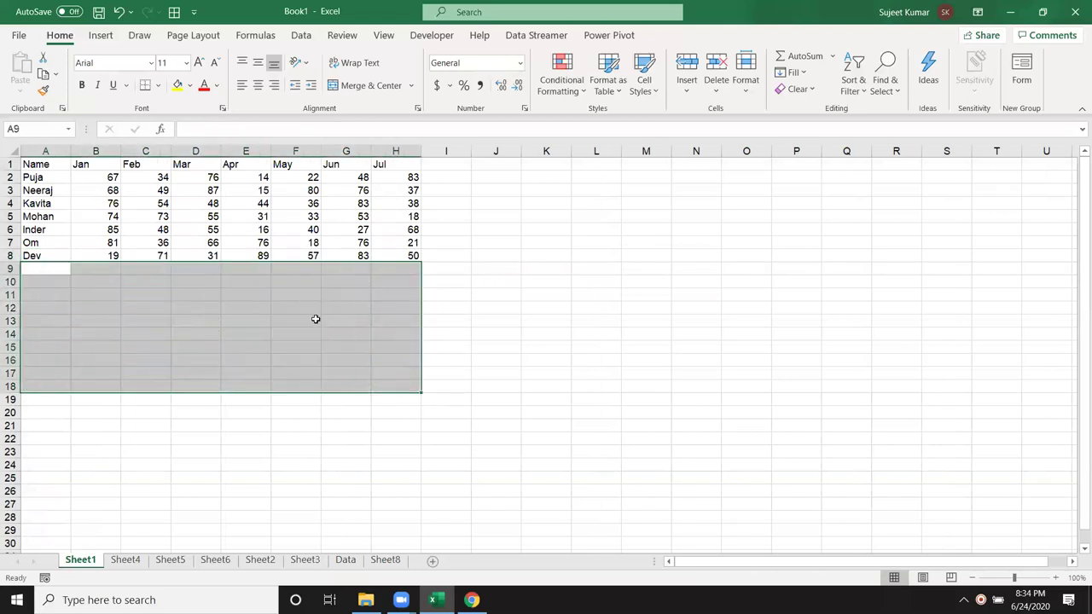
pyautogui.click(315, 319)
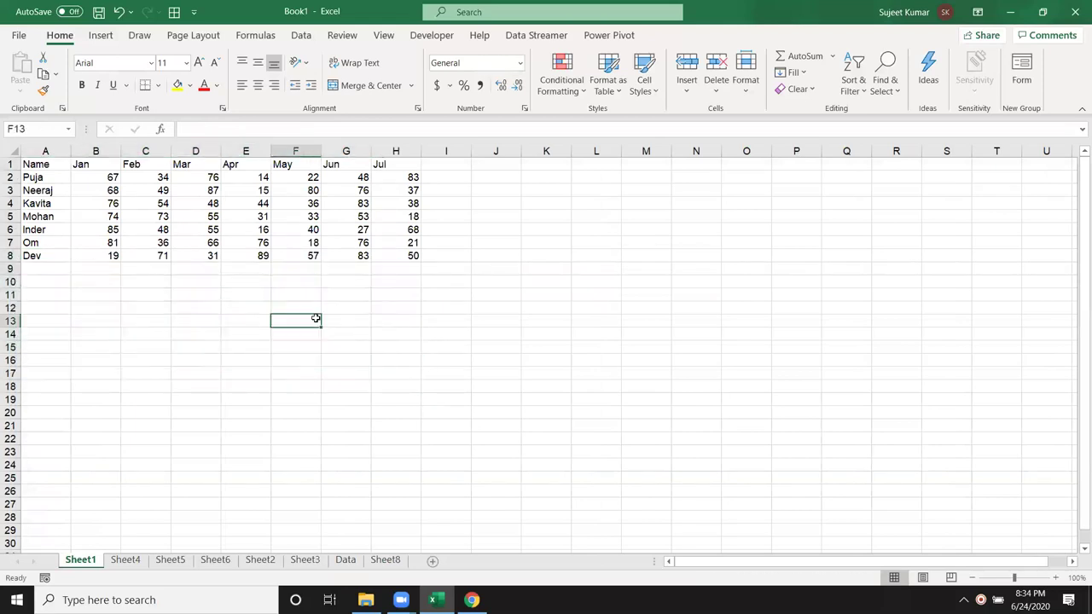
# Chart A1:H8 as a clustered column chart placed right of the table.
pyautogui.click(46, 166)
pyautogui.moveTo(380, 246); pyautogui.dragTo(422, 261)
pyautogui.click(101, 35)
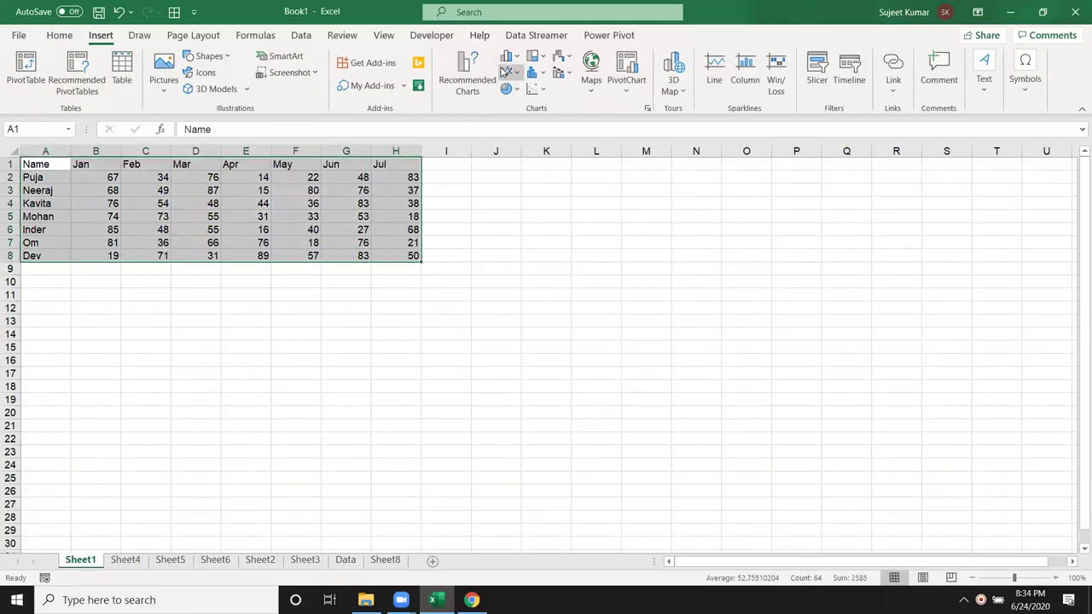
pyautogui.click(510, 56)
pyautogui.click(519, 107)
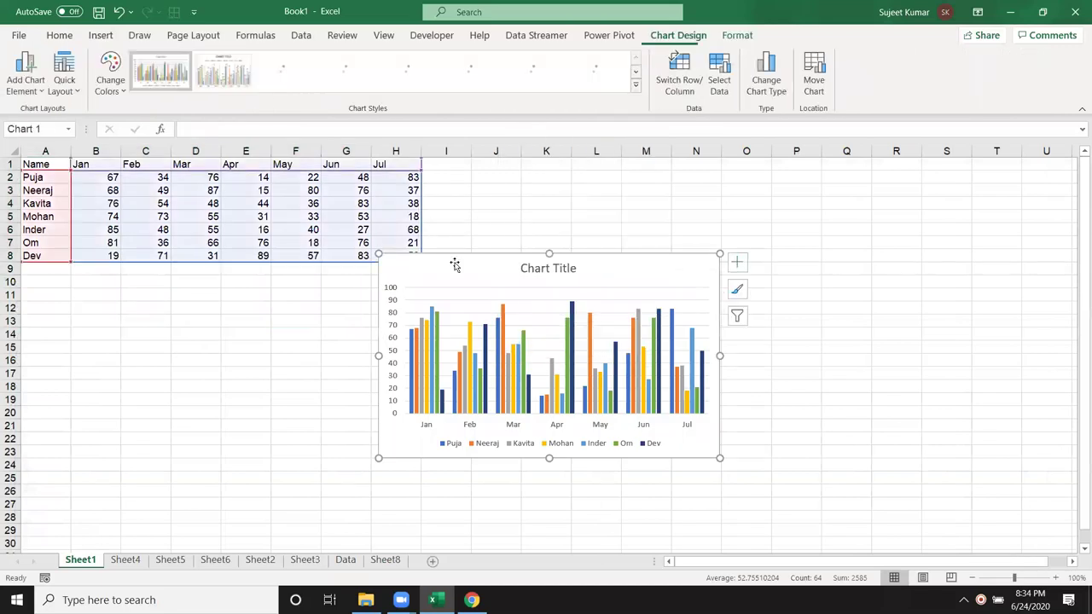
pyautogui.moveTo(454, 261); pyautogui.dragTo(560, 205)
pyautogui.moveTo(523, 291)
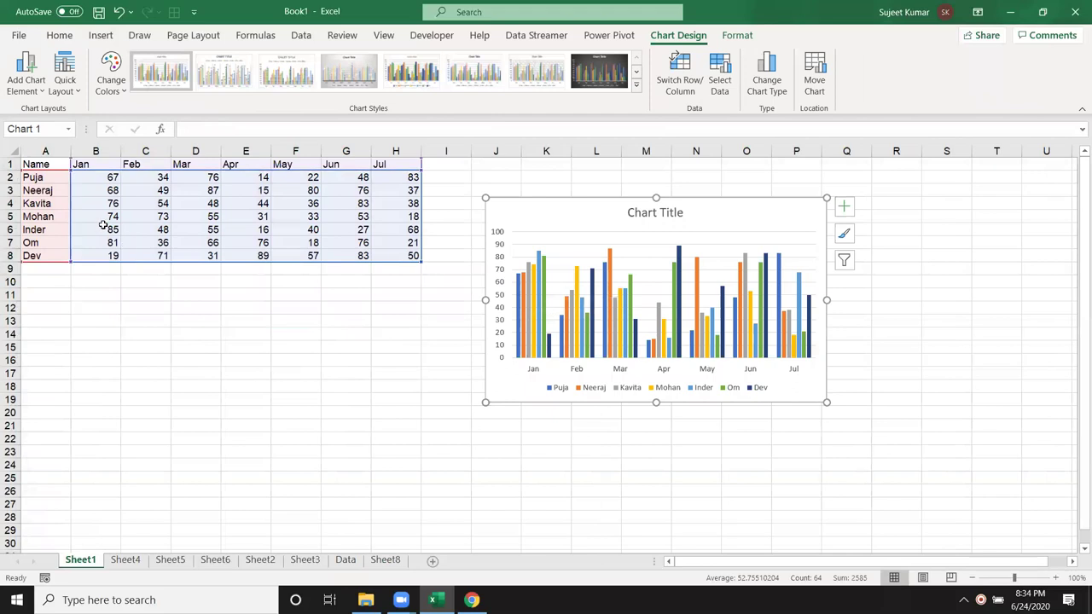
pyautogui.moveTo(85, 165); pyautogui.dragTo(132, 165)
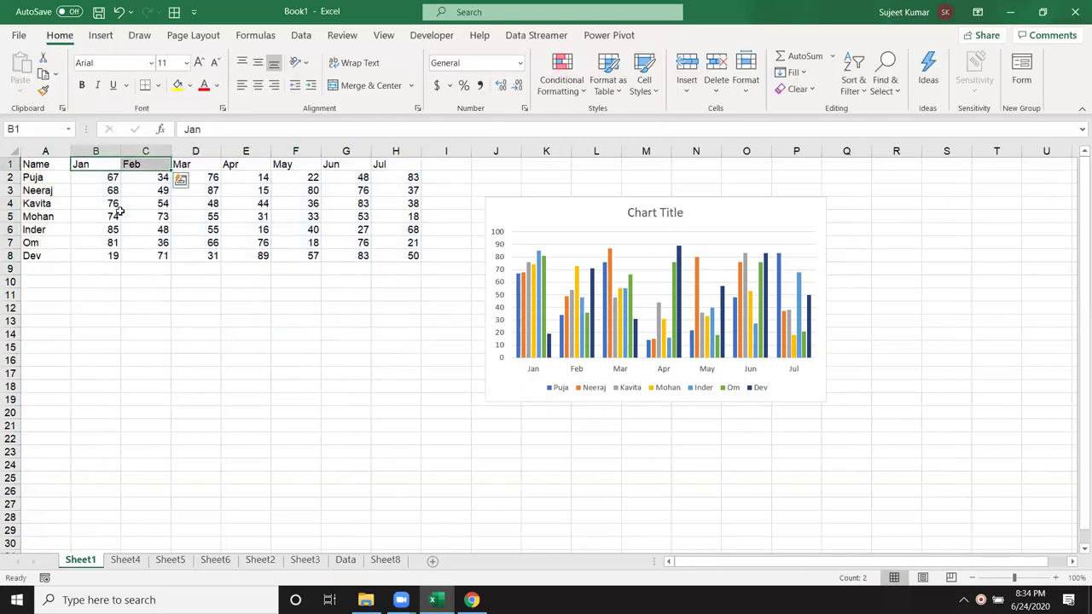
# Delete the Jan–Jul clustered column chart from Sheet1.
pyautogui.moveTo(36, 177); pyautogui.dragTo(50, 190)
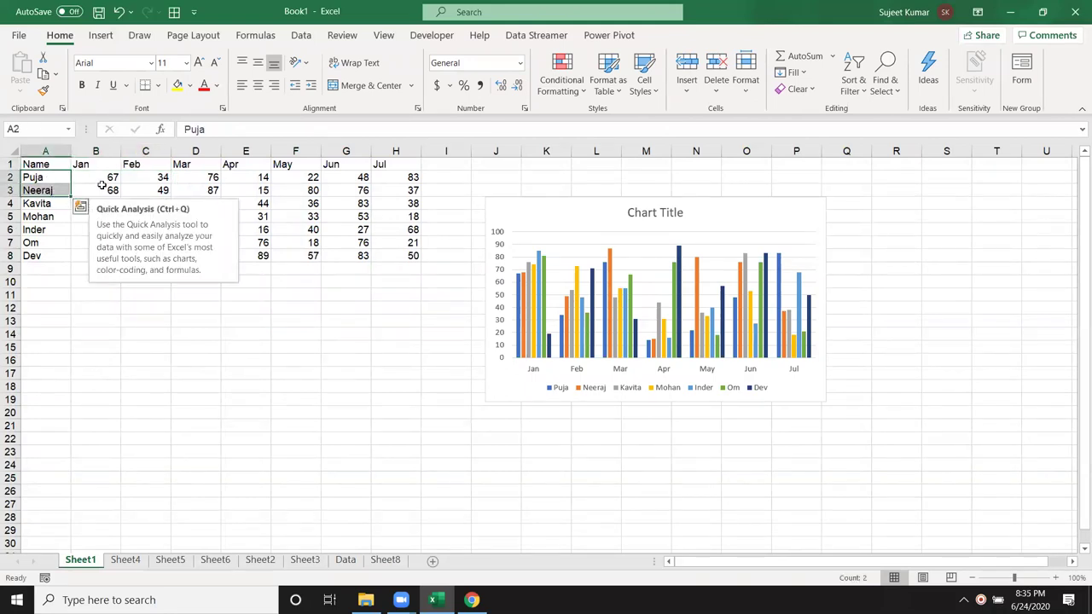
pyautogui.moveTo(81, 178); pyautogui.dragTo(410, 179)
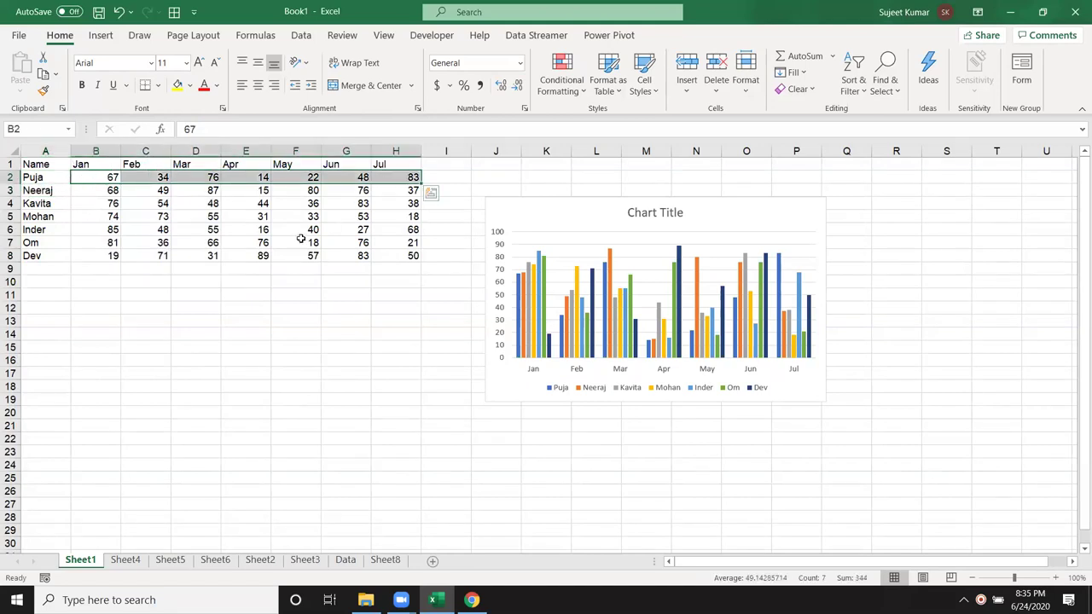
pyautogui.click(522, 215)
pyautogui.press('Delete')
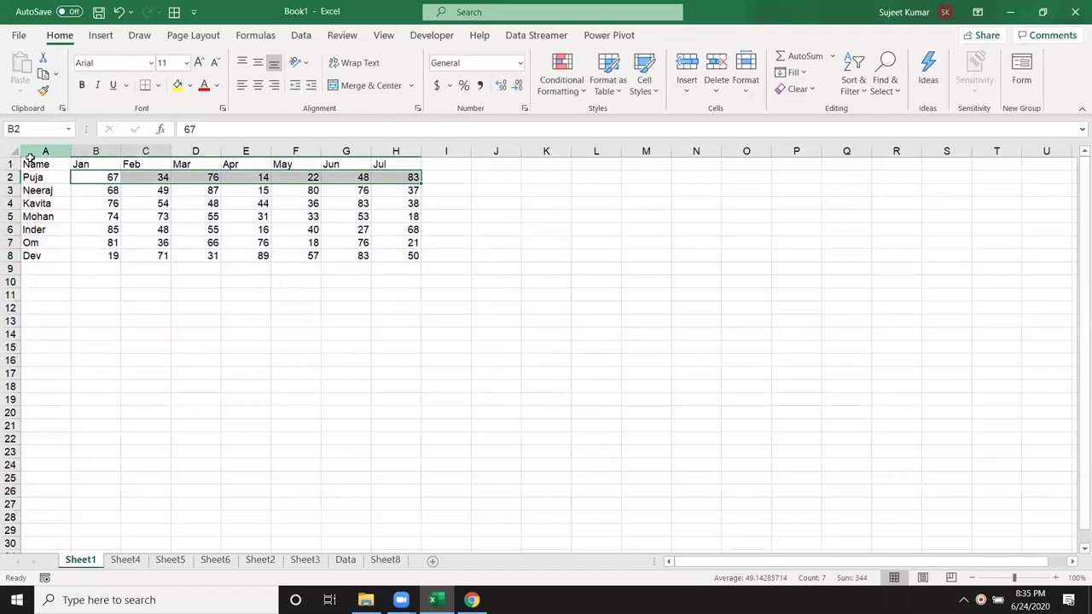
# Insert a clustered column chart of Puja's row A1:H2, then delete it.
pyautogui.moveTo(30, 164); pyautogui.dragTo(391, 177)
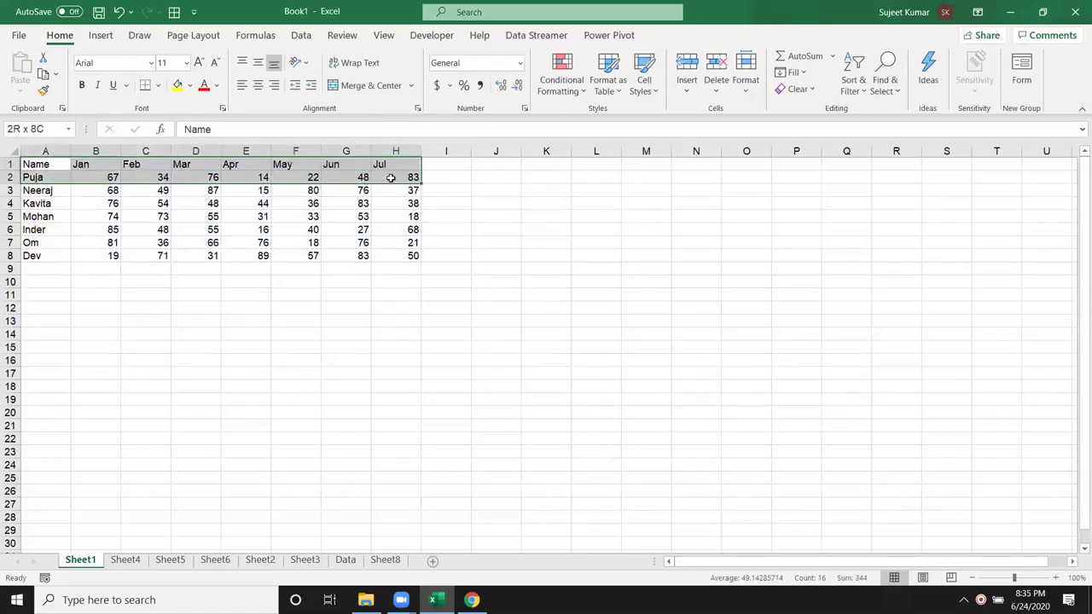
pyautogui.click(103, 35)
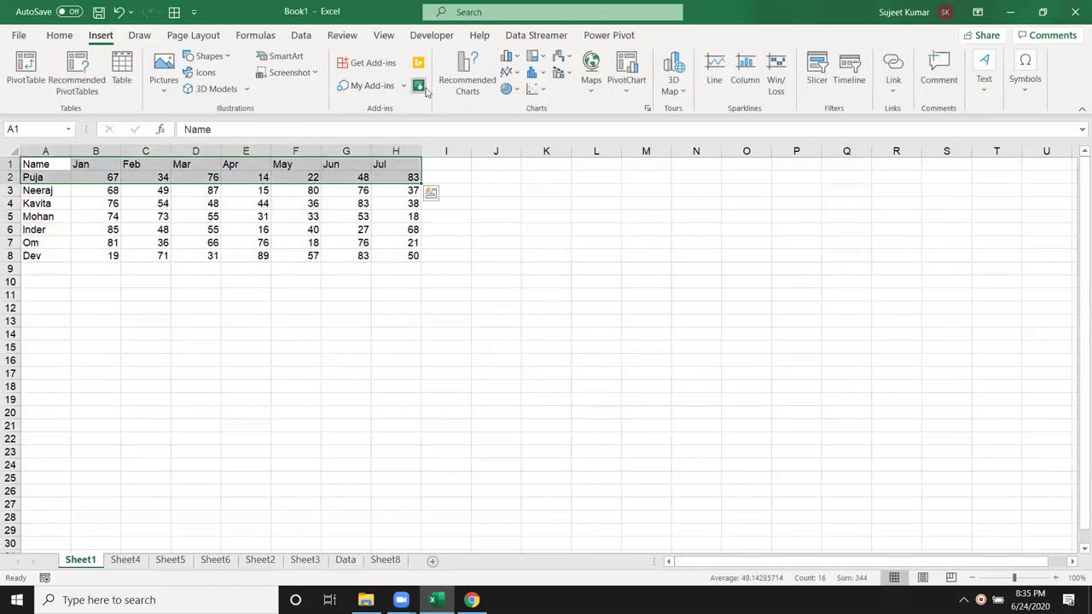
pyautogui.click(514, 62)
pyautogui.click(518, 105)
pyautogui.moveTo(512, 266); pyautogui.dragTo(558, 193)
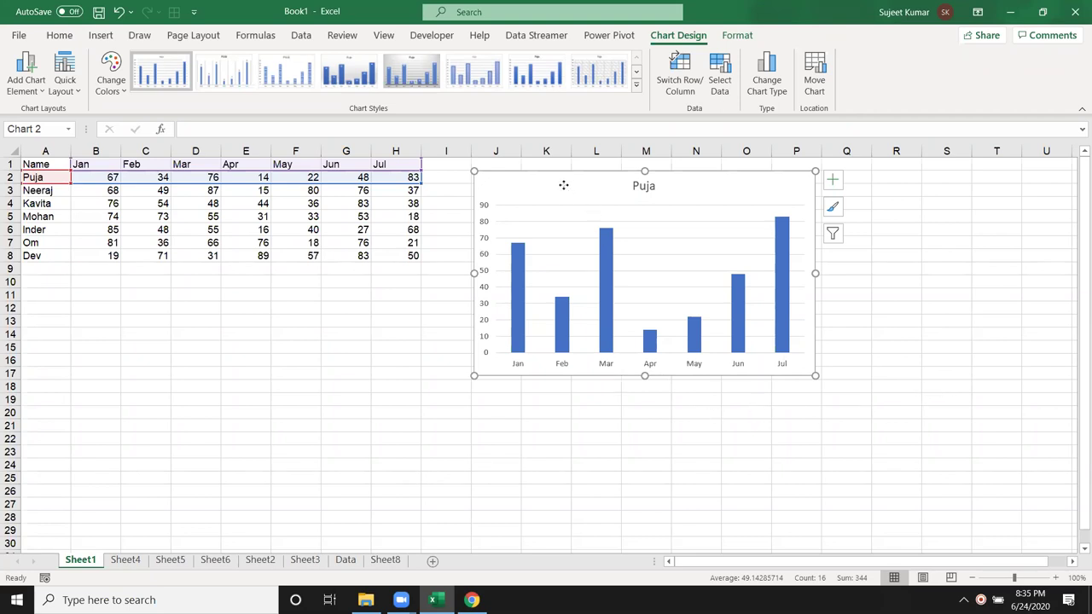
pyautogui.press('Delete')
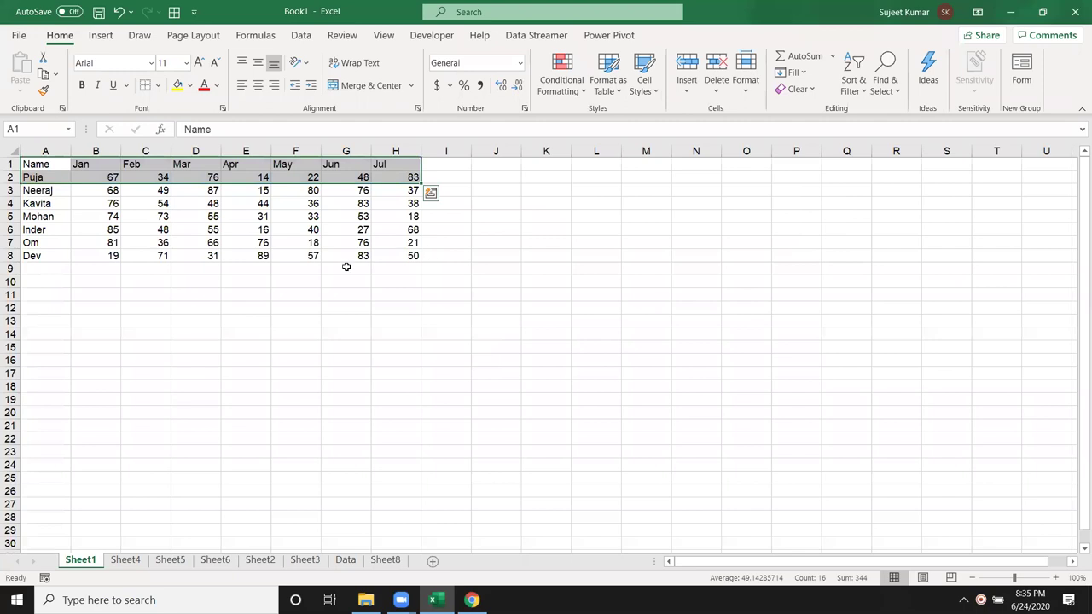
pyautogui.moveTo(38, 164); pyautogui.dragTo(375, 162)
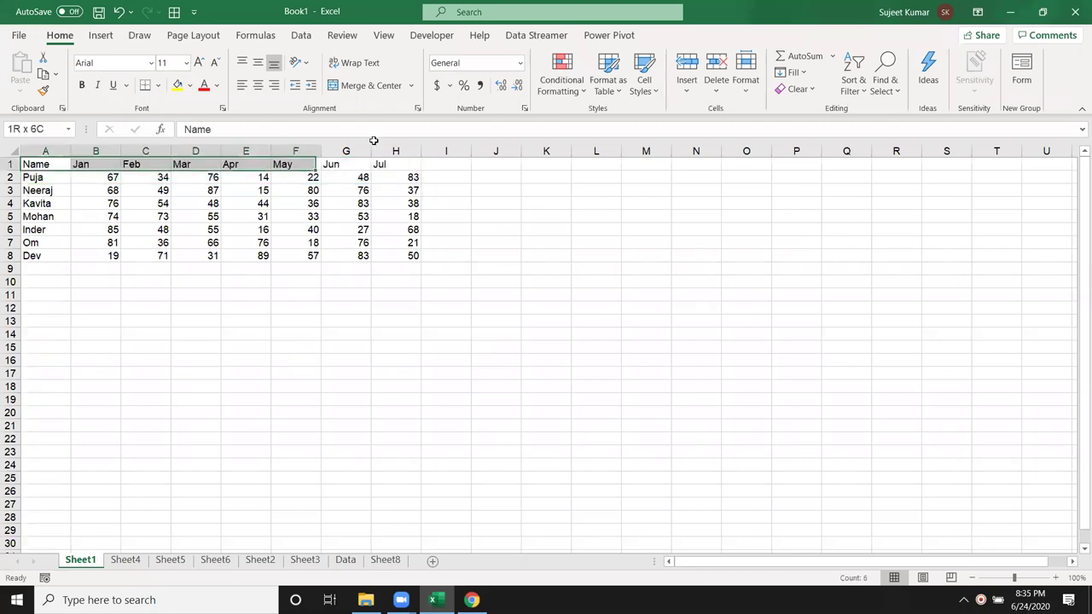
# Copy the header row A1:H1 to row 15 and enter 1 in A14.
pyautogui.hotkey('ctrl', 'c')
pyautogui.click(54, 346)
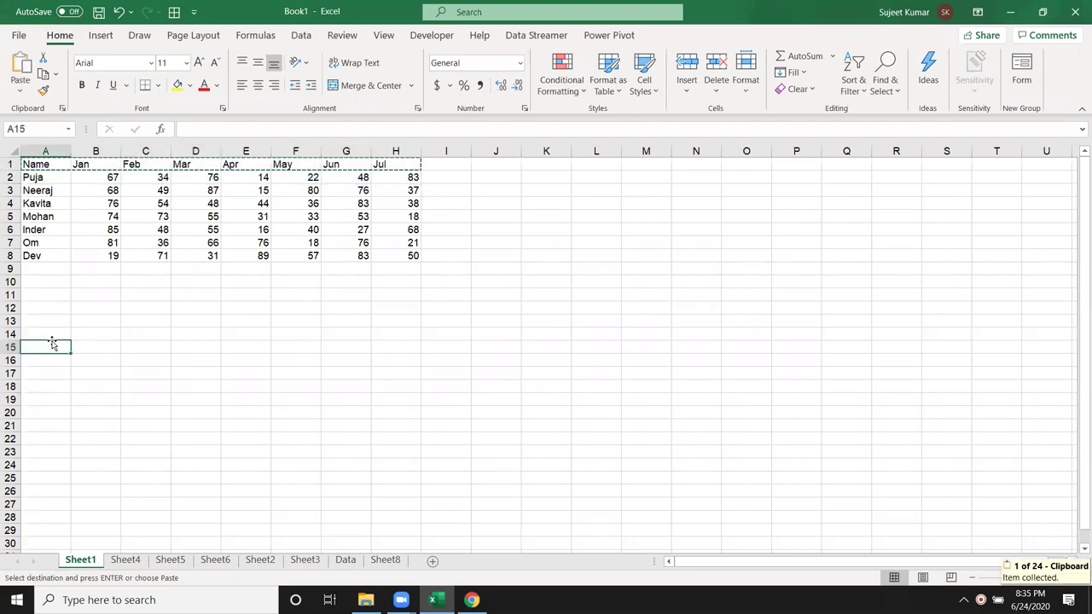
pyautogui.hotkey('ctrl', 'v')
pyautogui.press('Escape')
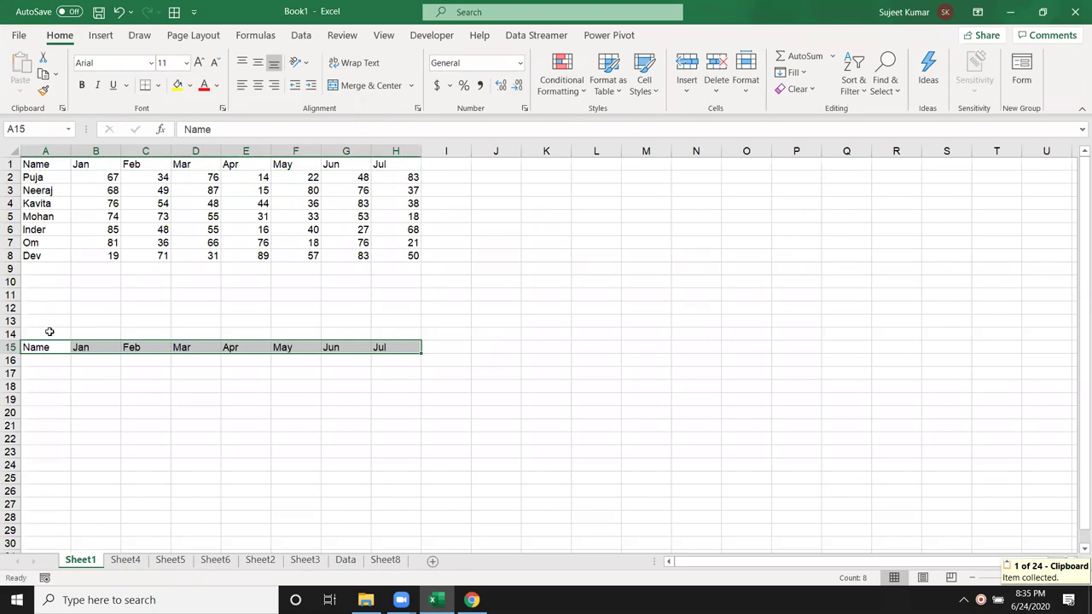
pyautogui.click(51, 331)
pyautogui.write('1')
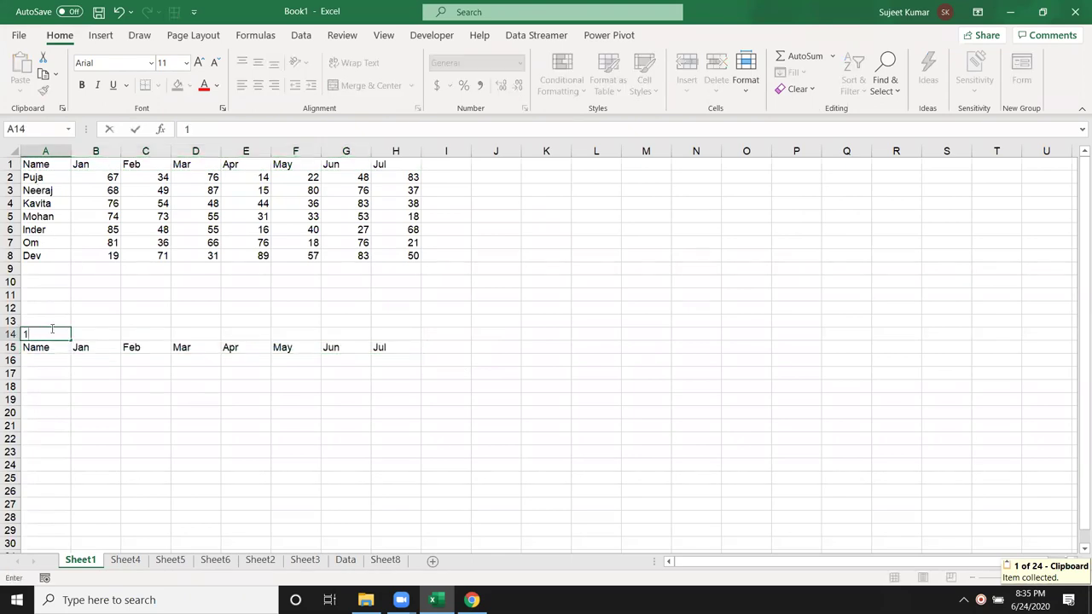
pyautogui.press('Return')
pyautogui.press('Return')
# Enter =OFFSET(A1,$A$14,0) in A16.
pyautogui.write('=off')
pyautogui.press('Tab')
pyautogui.click(41, 164)
pyautogui.write(',')
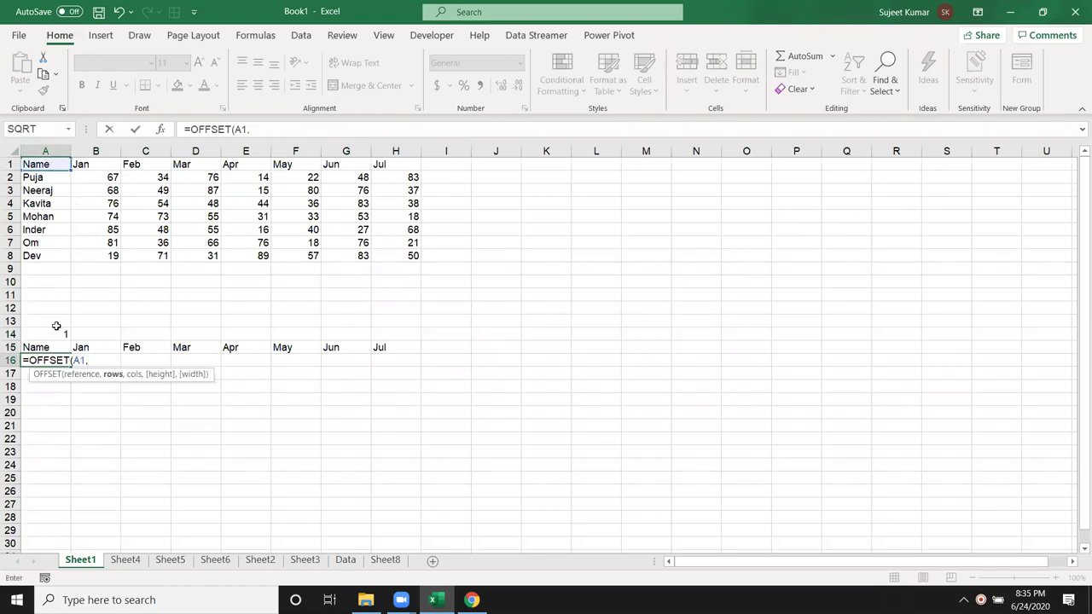
pyautogui.click(62, 335)
pyautogui.write(',0)')
pyautogui.press('Return')
pyautogui.click(59, 360)
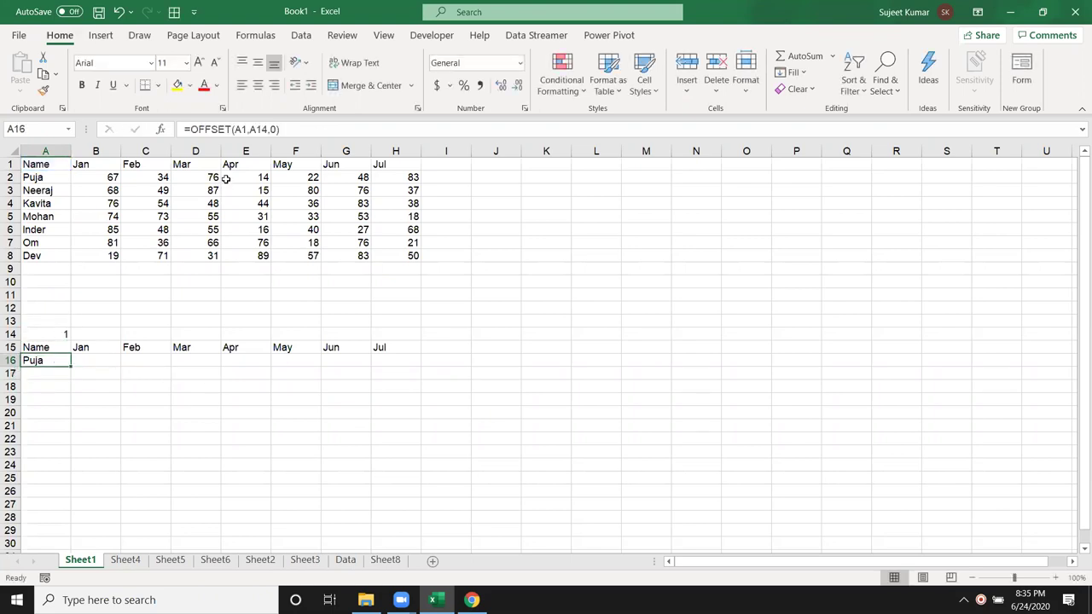
pyautogui.click(265, 128)
pyautogui.doubleClick(260, 129)
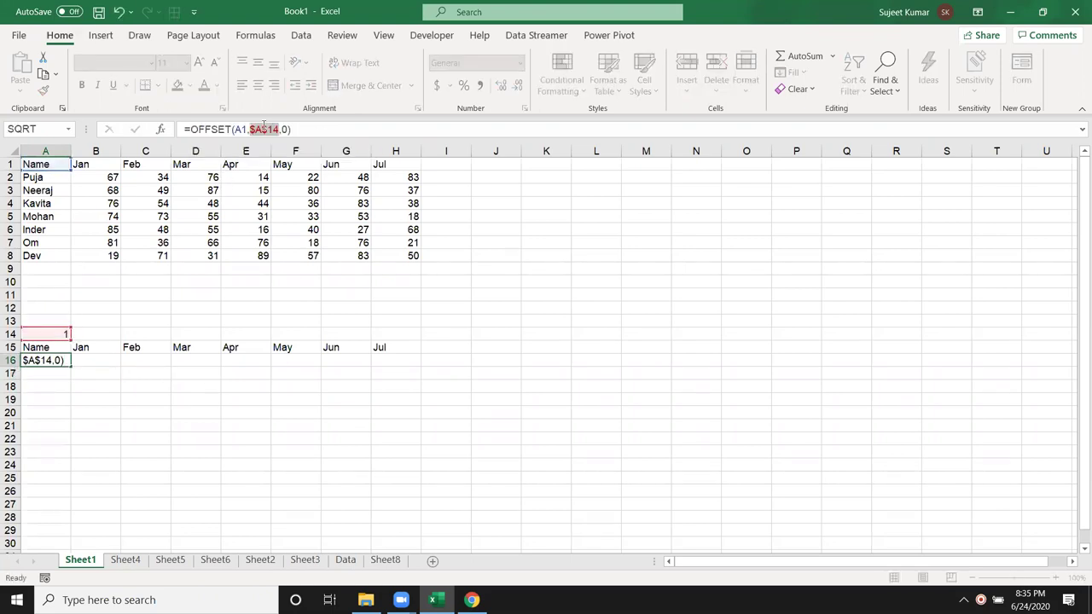
pyautogui.press('Return')
# Fill the OFFSET formula across A16:H16 and select A15:H16.
pyautogui.moveTo(48, 359); pyautogui.dragTo(377, 363)
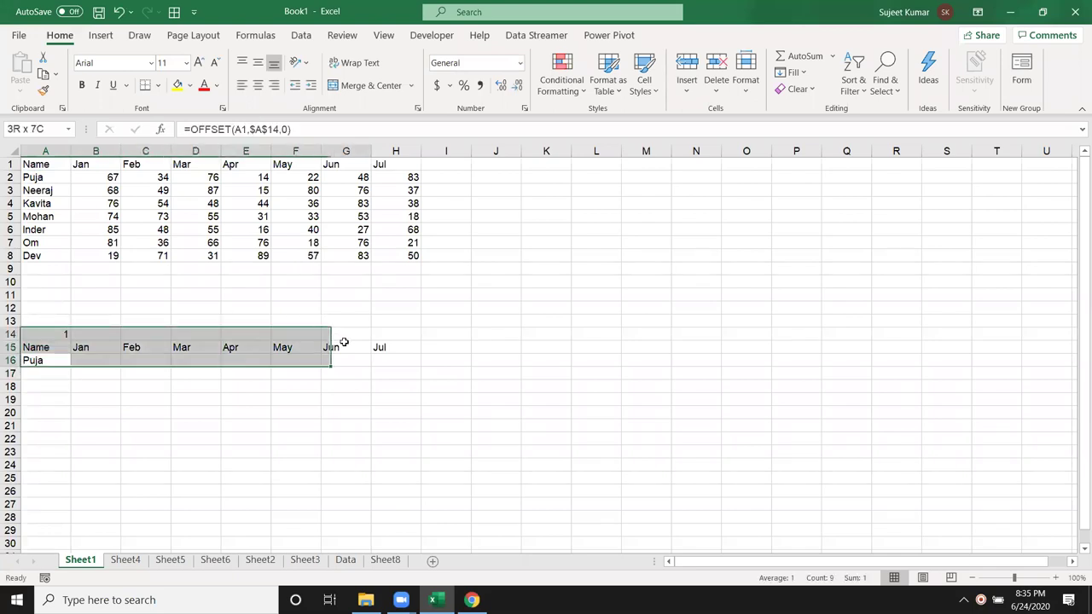
pyautogui.hotkey('ctrl', 'r')
pyautogui.click(297, 392)
pyautogui.click(41, 349)
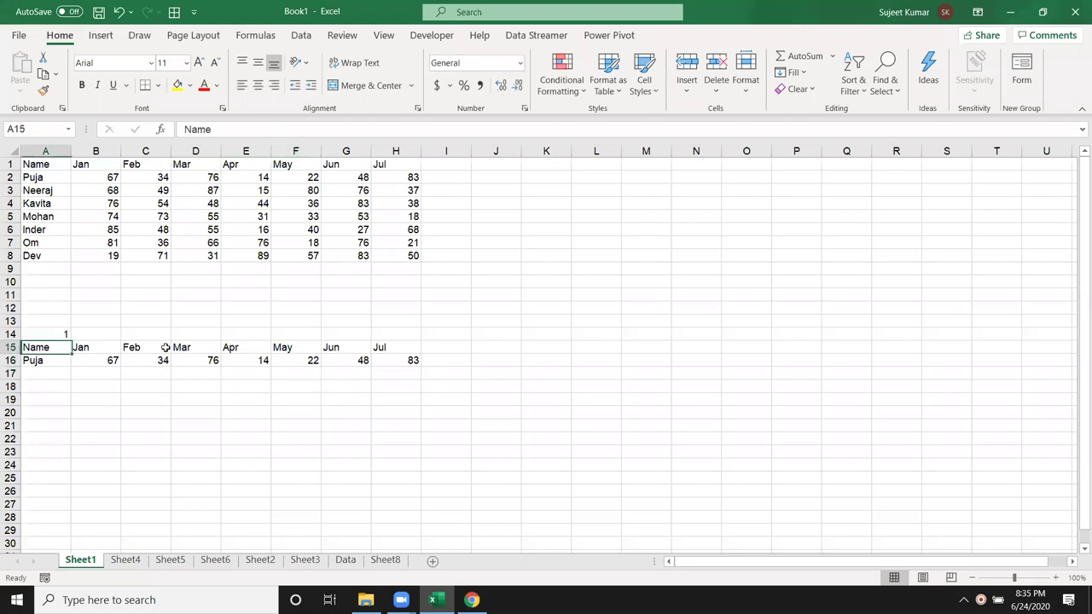
pyautogui.moveTo(165, 348); pyautogui.dragTo(408, 362)
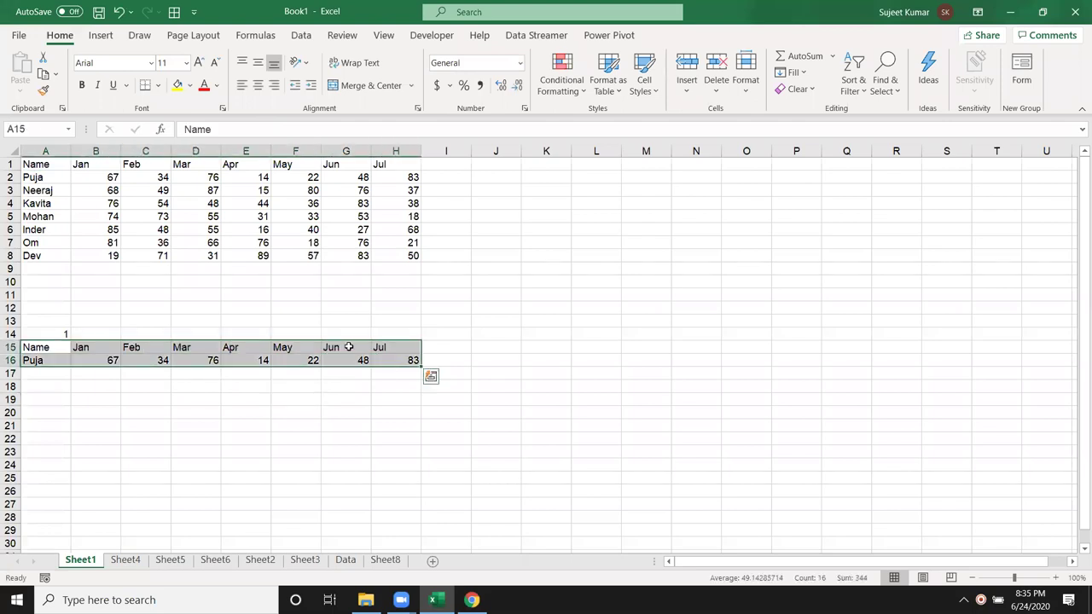
# Insert a column chart of the A15:H16 lookup, enlarged beside the table.
pyautogui.click(98, 35)
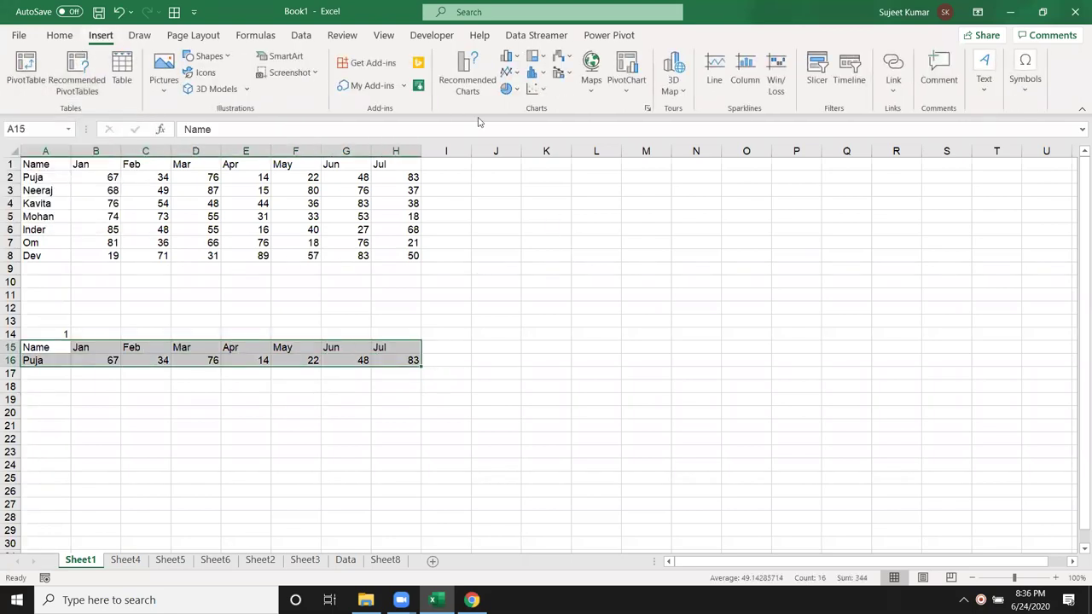
pyautogui.click(509, 56)
pyautogui.click(514, 126)
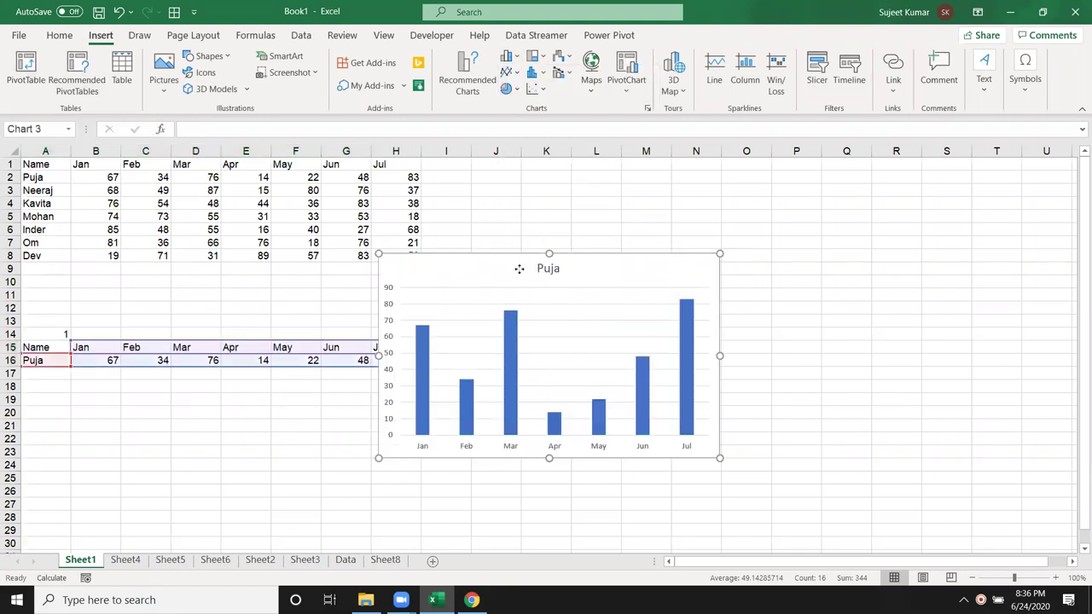
pyautogui.moveTo(519, 269); pyautogui.dragTo(610, 176)
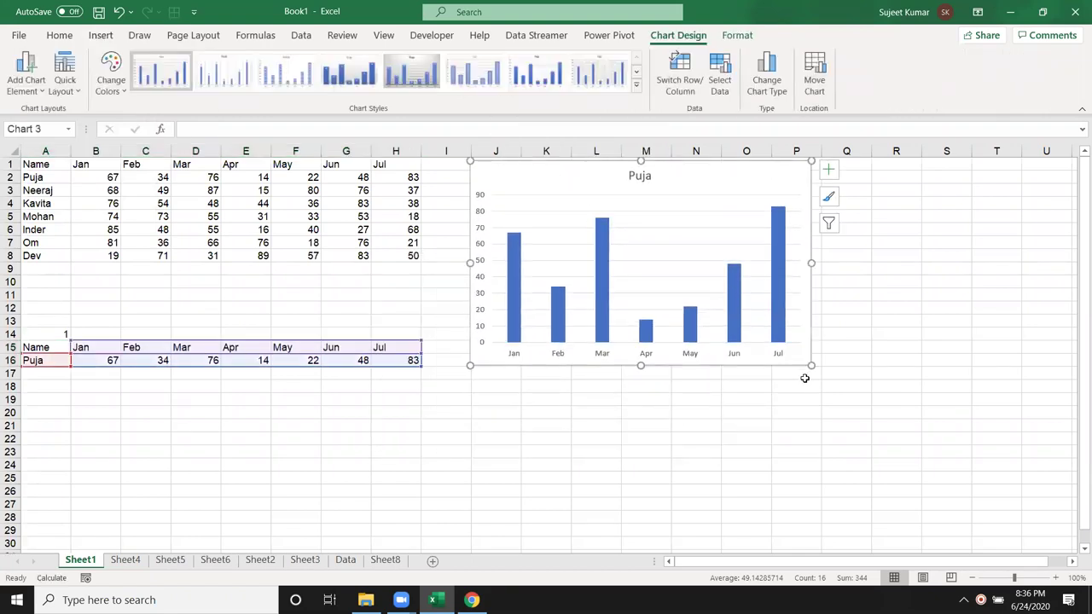
pyautogui.moveTo(811, 365); pyautogui.dragTo(850, 361)
pyautogui.click(762, 418)
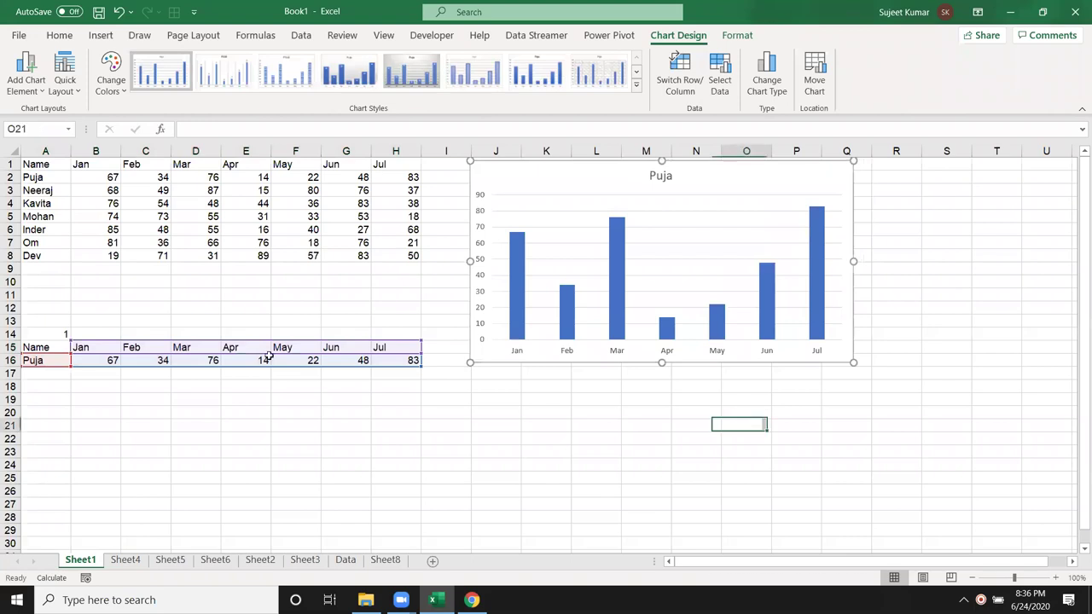
# Change A14 through 2, 3 and 4 so the chart shows Mohan.
pyautogui.click(37, 332)
pyautogui.write('2')
pyautogui.press('Return')
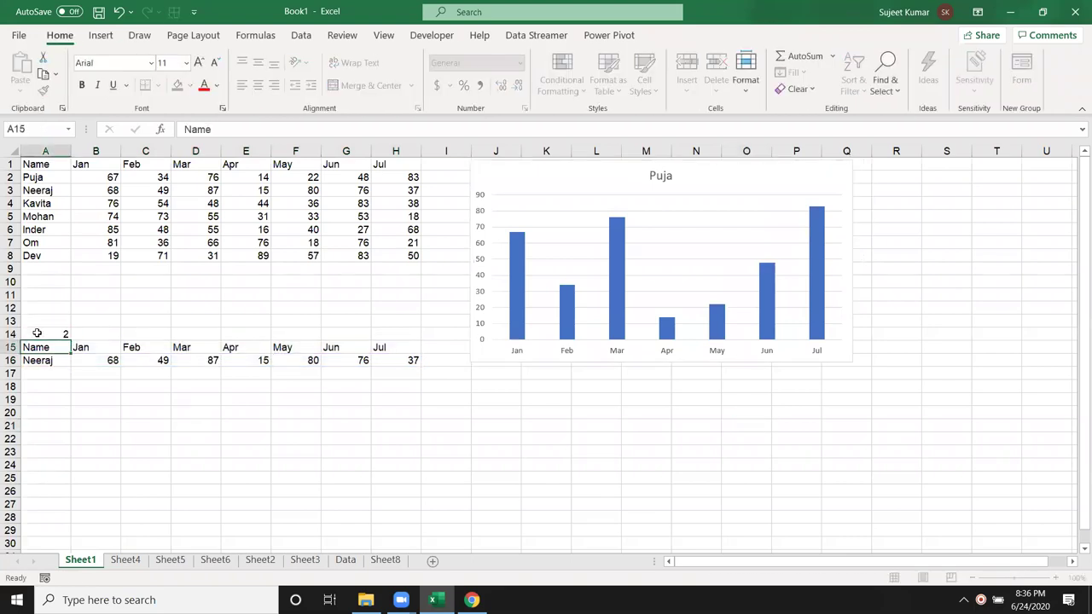
pyautogui.click(36, 332)
pyautogui.write('3')
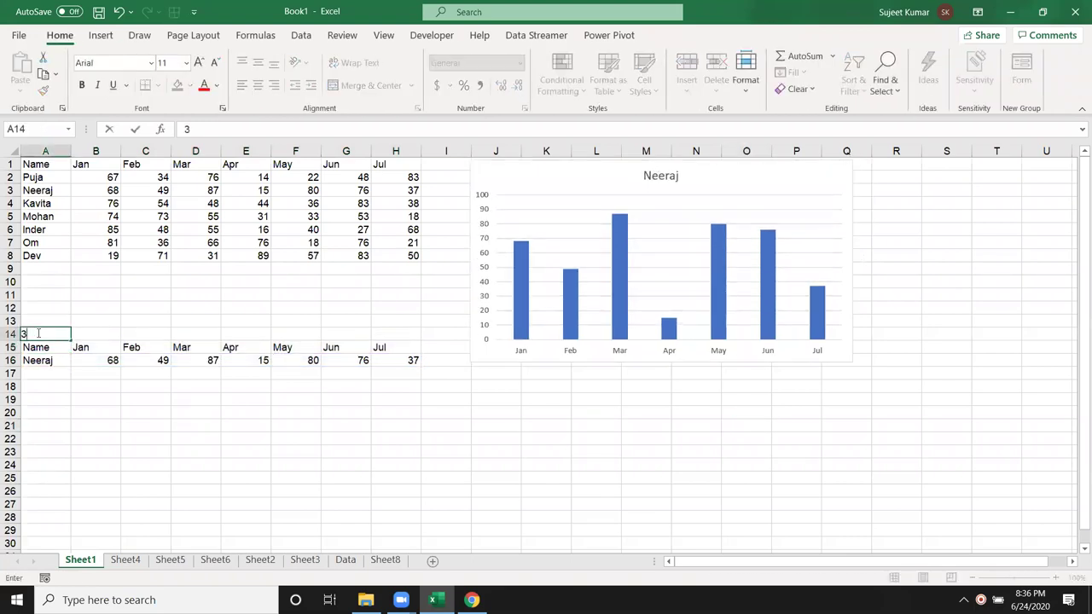
pyautogui.press('Return')
pyautogui.click(37, 332)
pyautogui.write('4')
pyautogui.press('Return')
pyautogui.click(37, 333)
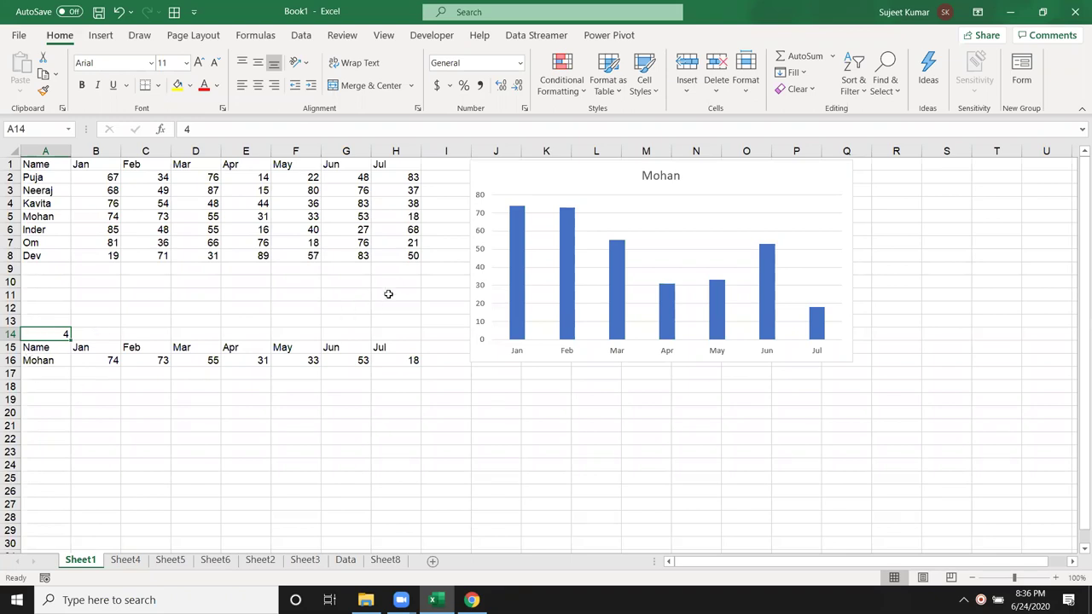
pyautogui.click(534, 193)
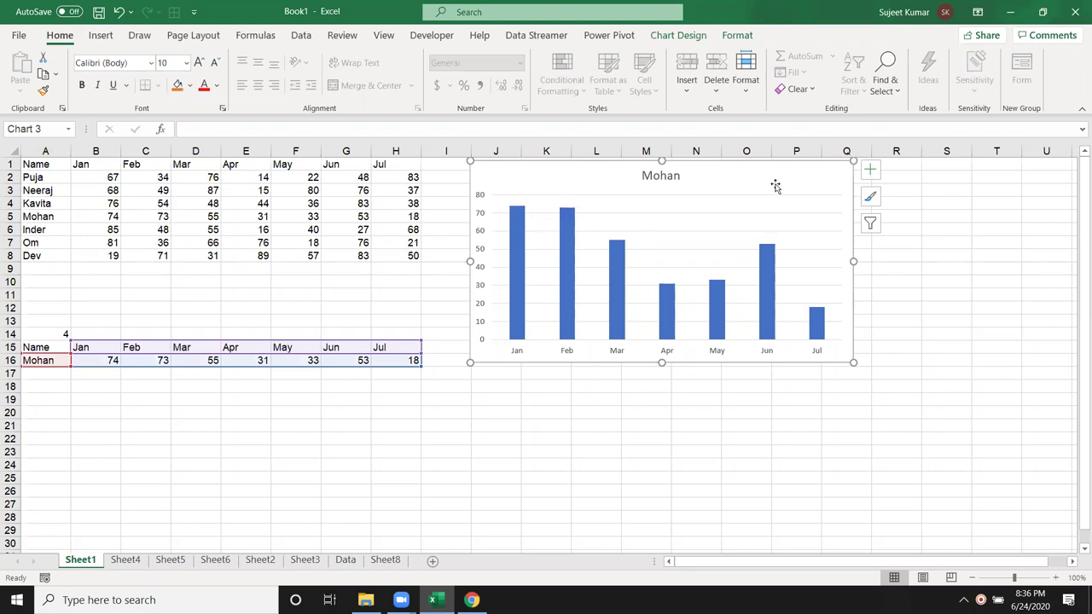
# Cut the chart from Sheet1 and paste it on Sheet8 around B3:I18.
pyautogui.hotkey('ctrl', 'x')
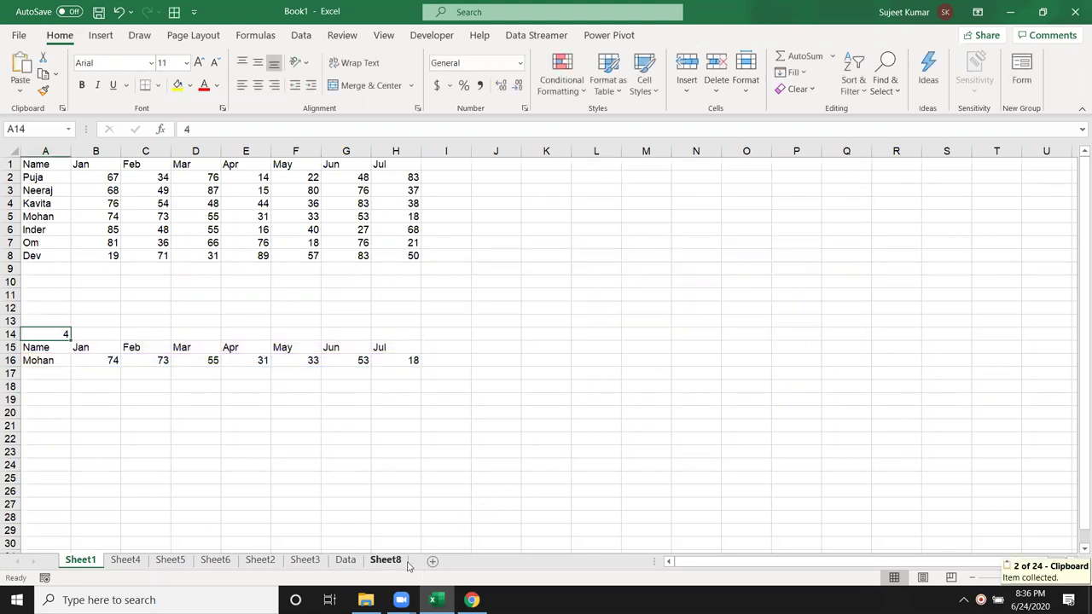
pyautogui.click(394, 562)
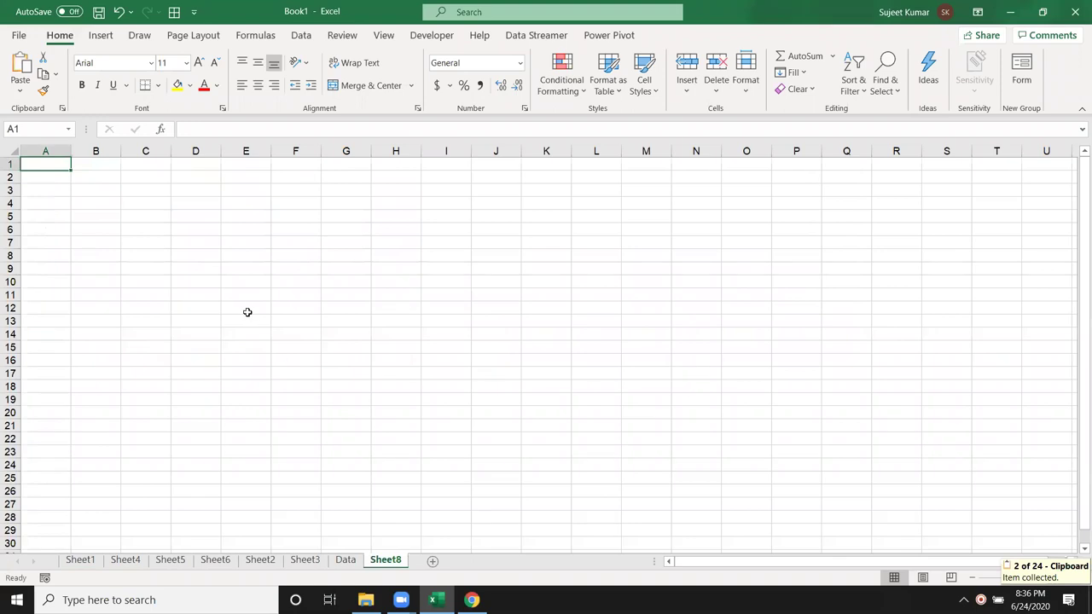
pyautogui.hotkey('ctrl', 'v')
pyautogui.moveTo(332, 269); pyautogui.dragTo(365, 292)
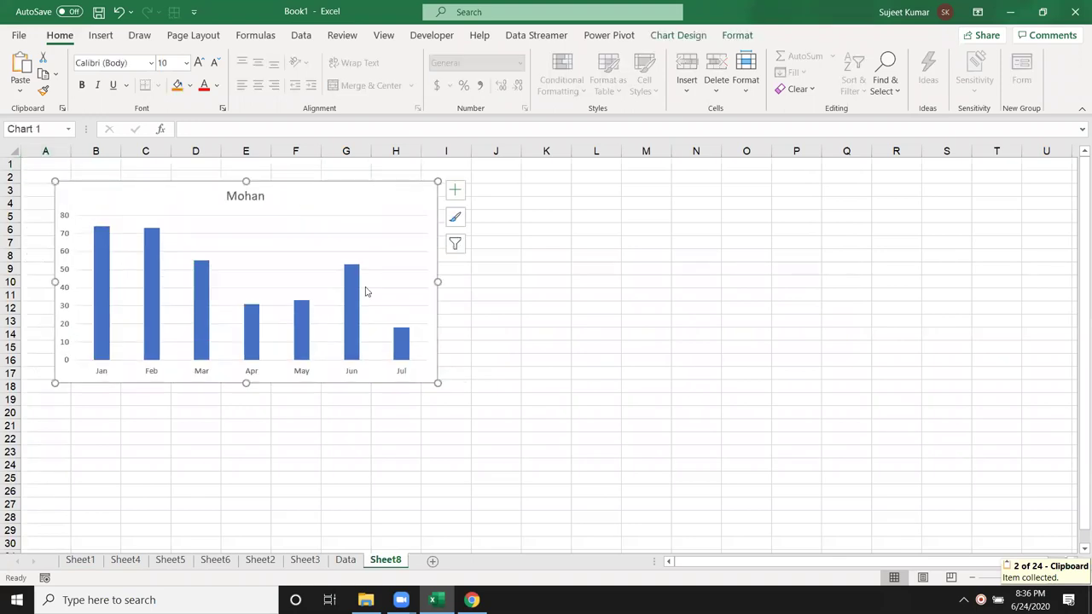
pyautogui.click(527, 416)
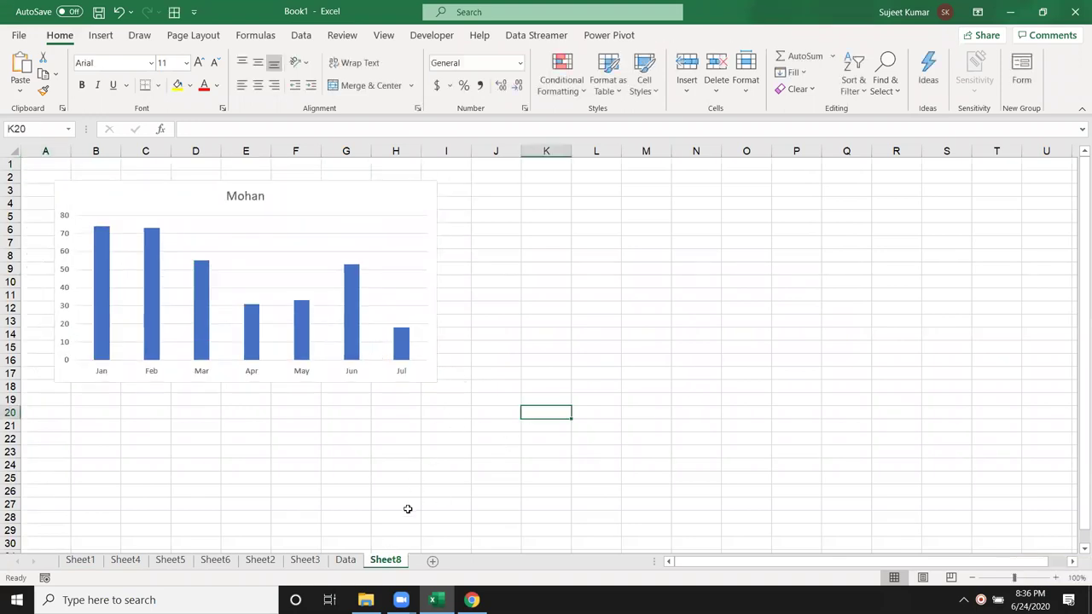
# Reset A14 on Sheet1 to 1 so the Sheet8 chart plots Puja.
pyautogui.click(345, 562)
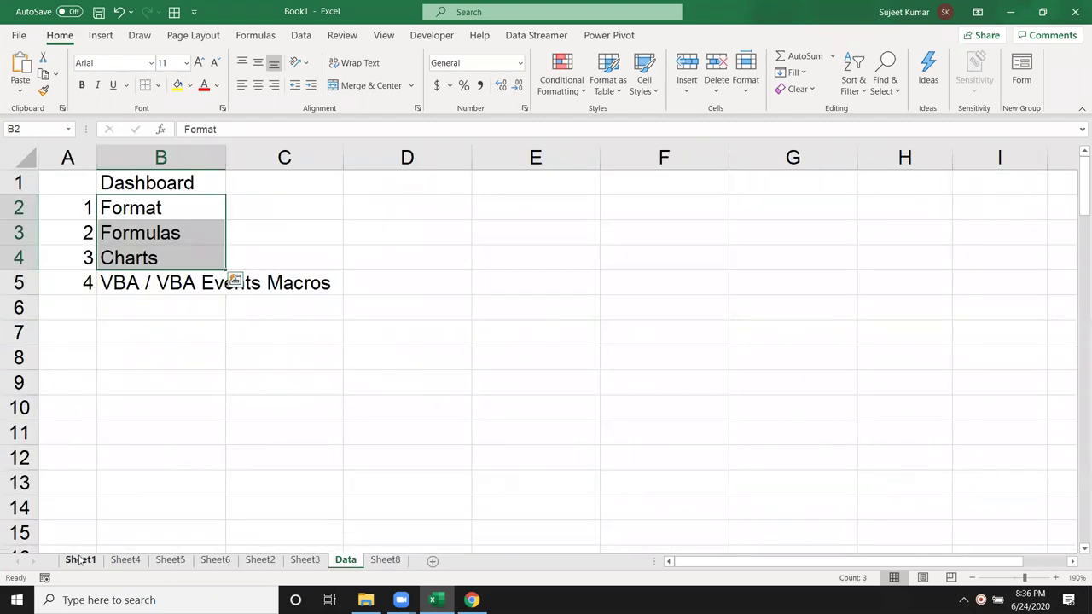
pyautogui.click(90, 561)
pyautogui.write('1')
pyautogui.press('Return')
pyautogui.click(385, 560)
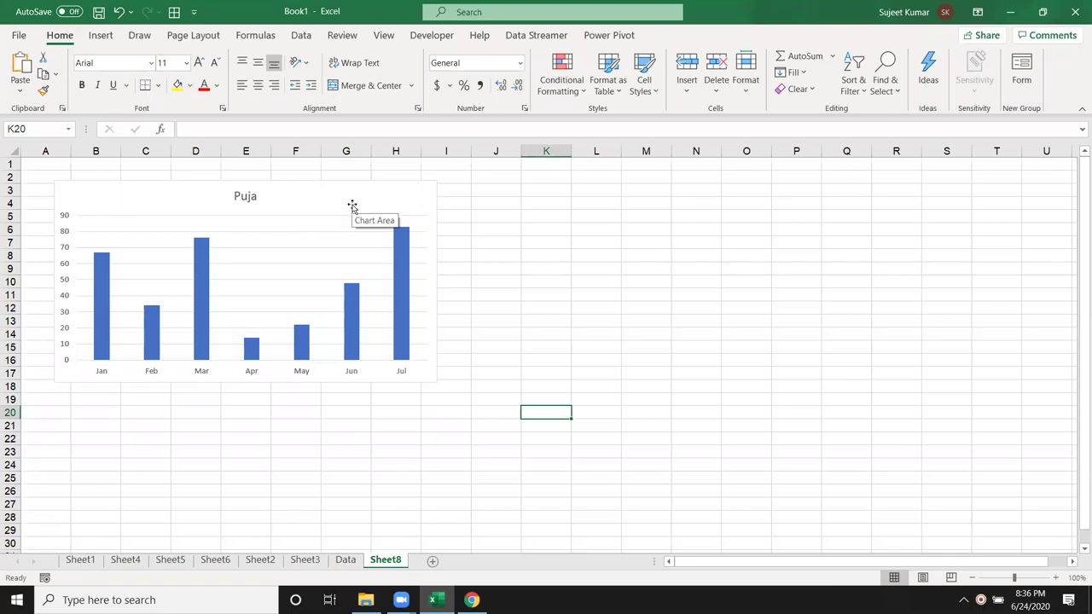
# Draw a Form Control combo box at the chart's top-left on Sheet8.
pyautogui.click(418, 39)
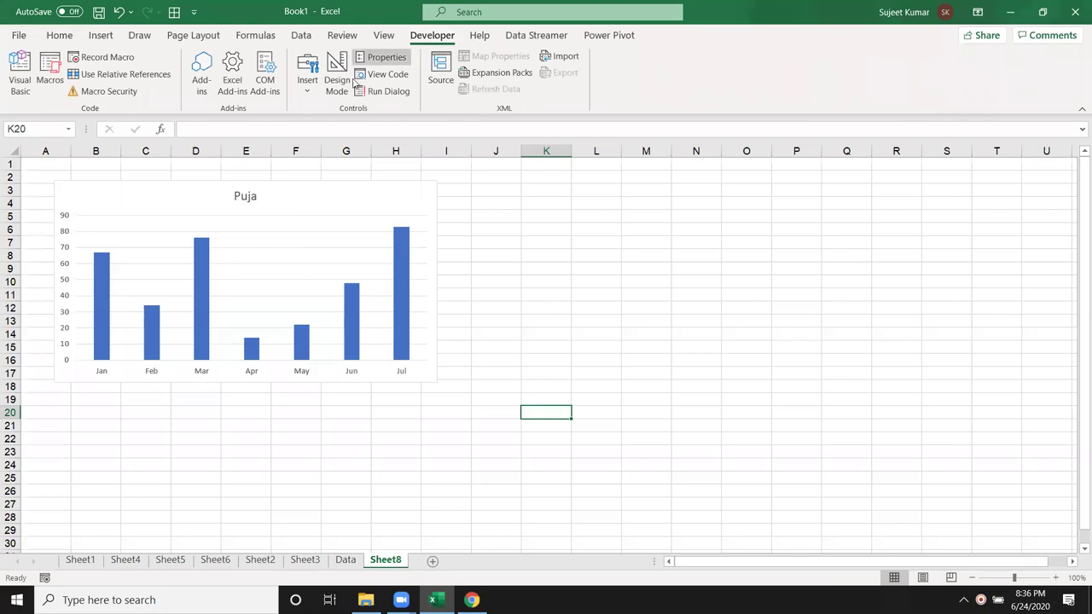
pyautogui.click(309, 92)
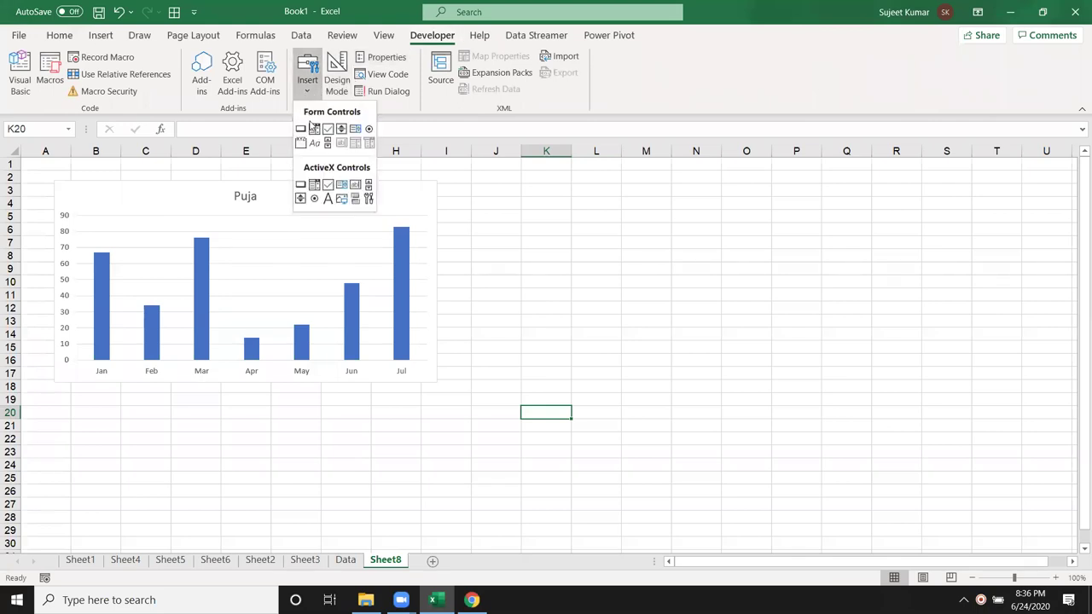
pyautogui.click(314, 129)
pyautogui.moveTo(74, 190); pyautogui.dragTo(203, 211)
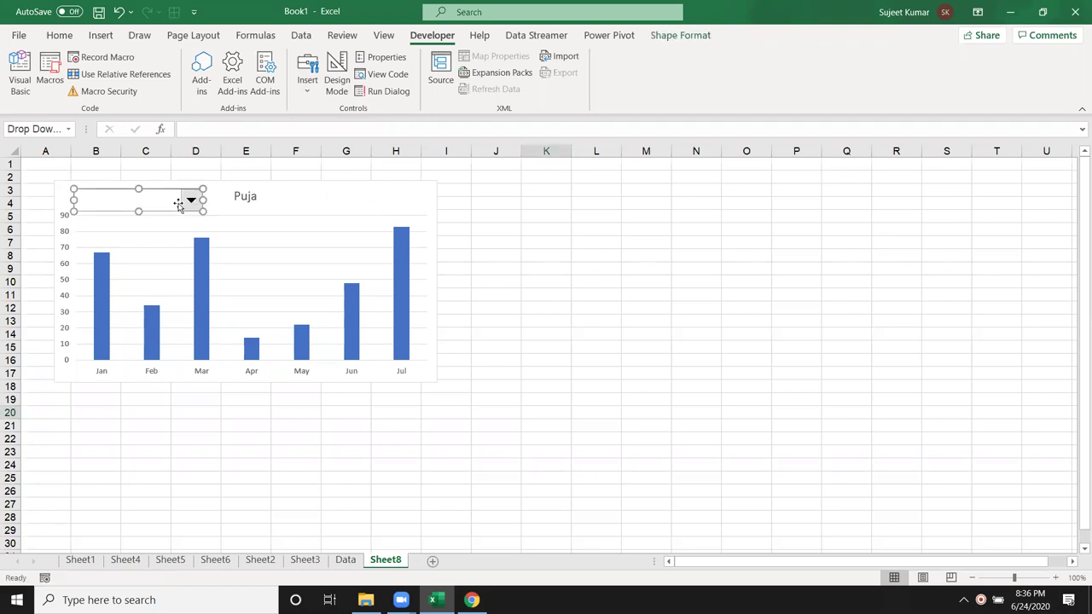
# Set its input range Sheet1!$A$2:$A$8, cell link Sheet1!$A$14, and 3-D shading.
pyautogui.rightClick(177, 207)
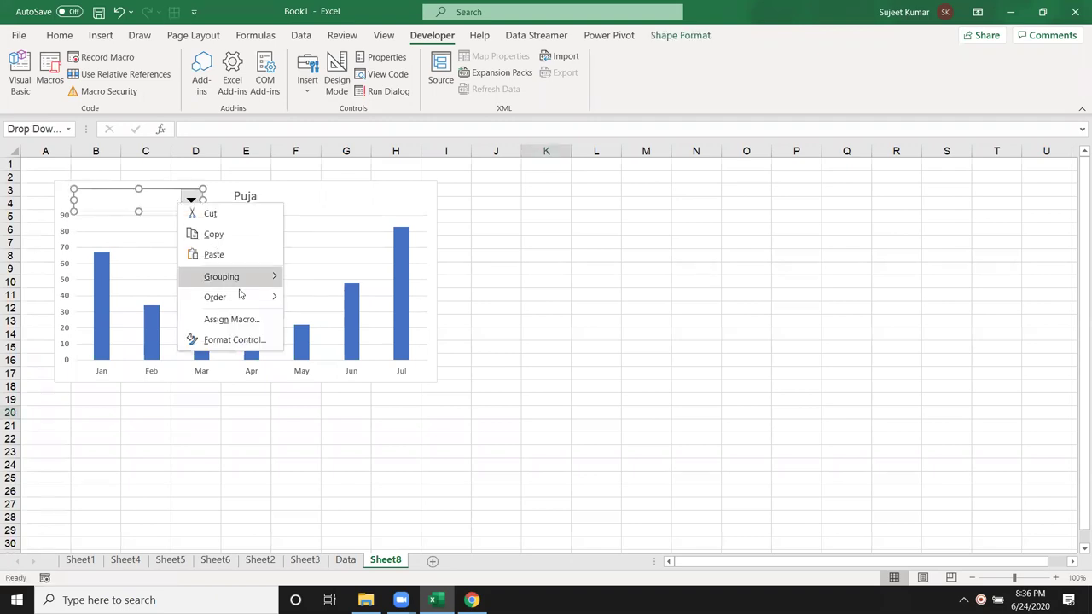
pyautogui.click(241, 337)
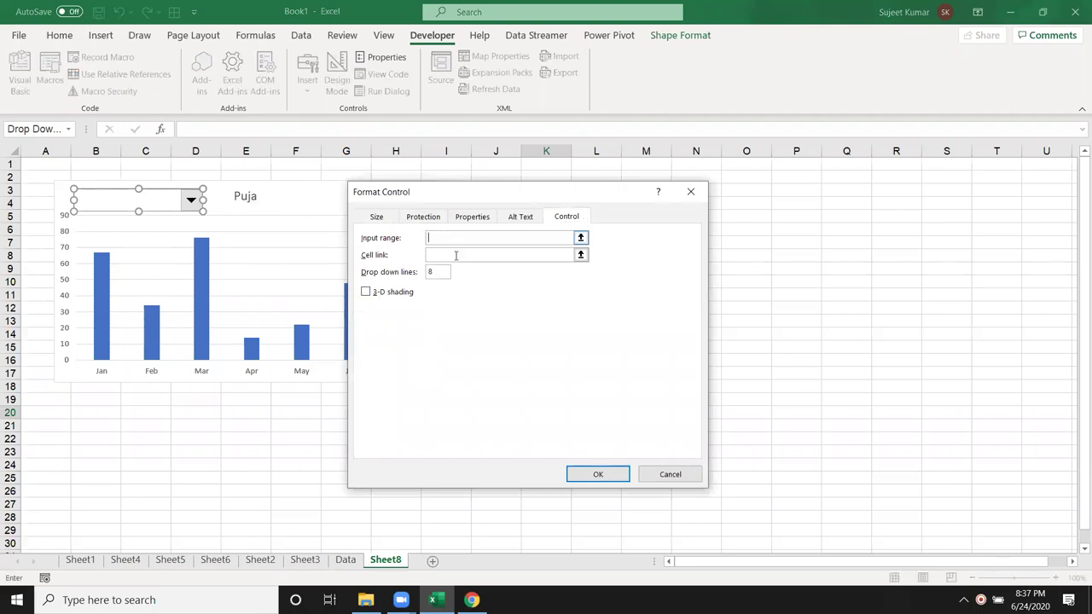
pyautogui.click(579, 241)
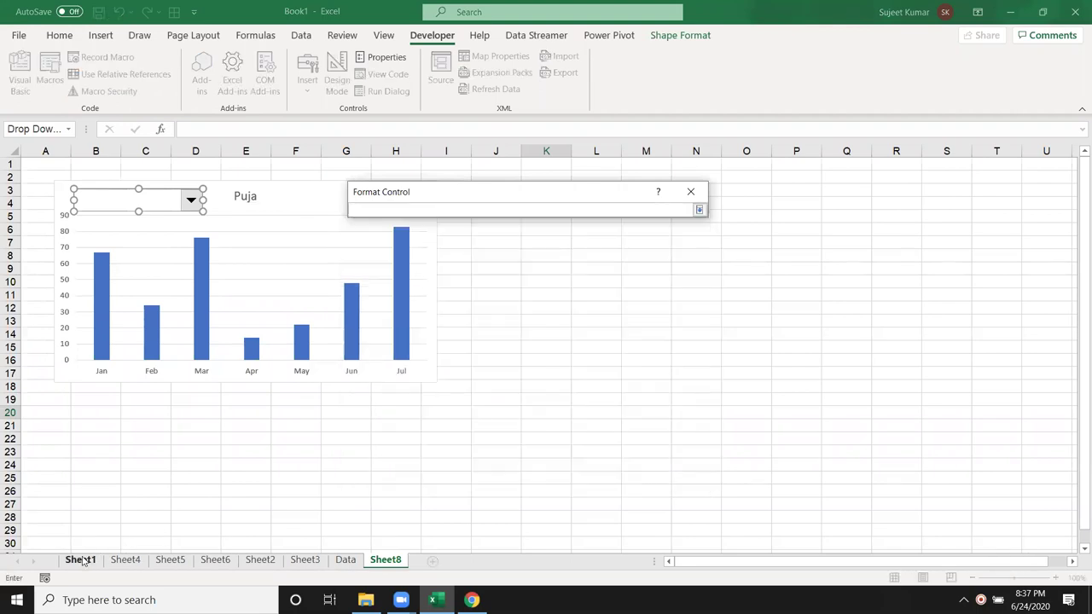
pyautogui.click(83, 560)
pyautogui.moveTo(43, 176); pyautogui.dragTo(39, 257)
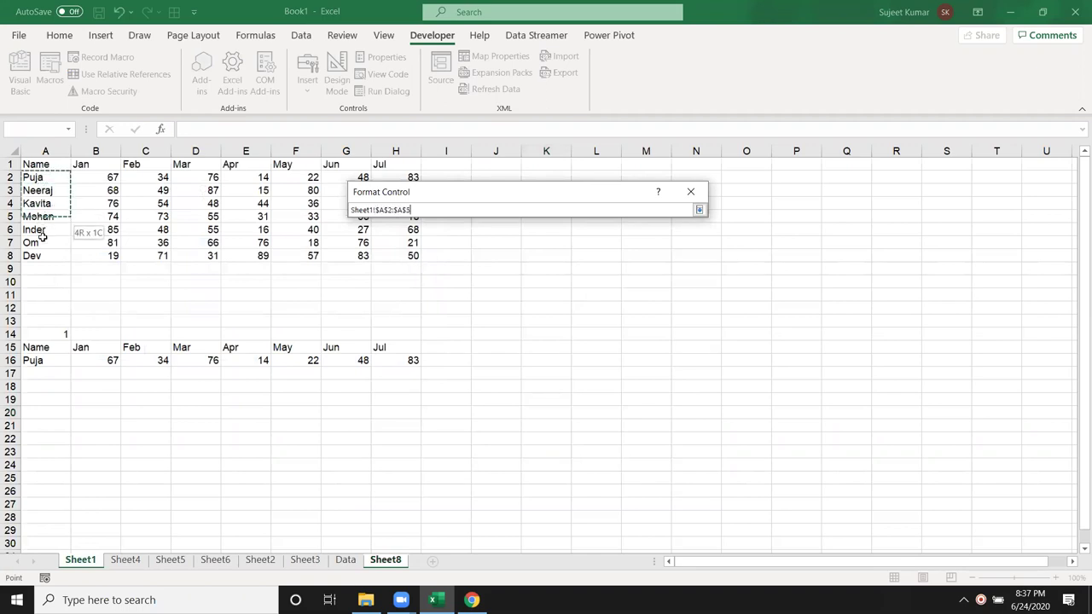
pyautogui.click(699, 210)
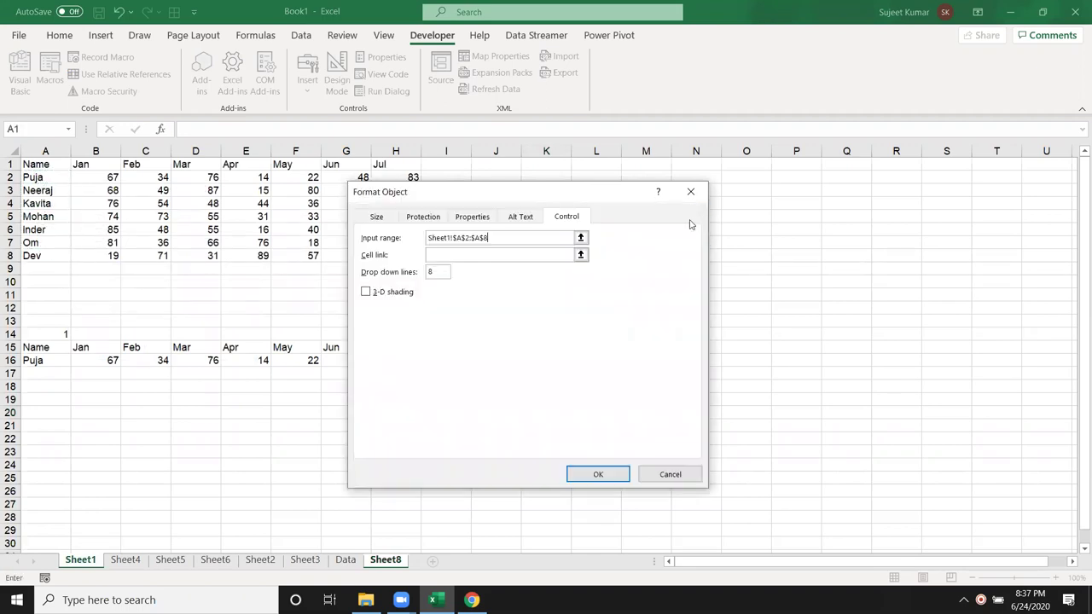
pyautogui.click(507, 254)
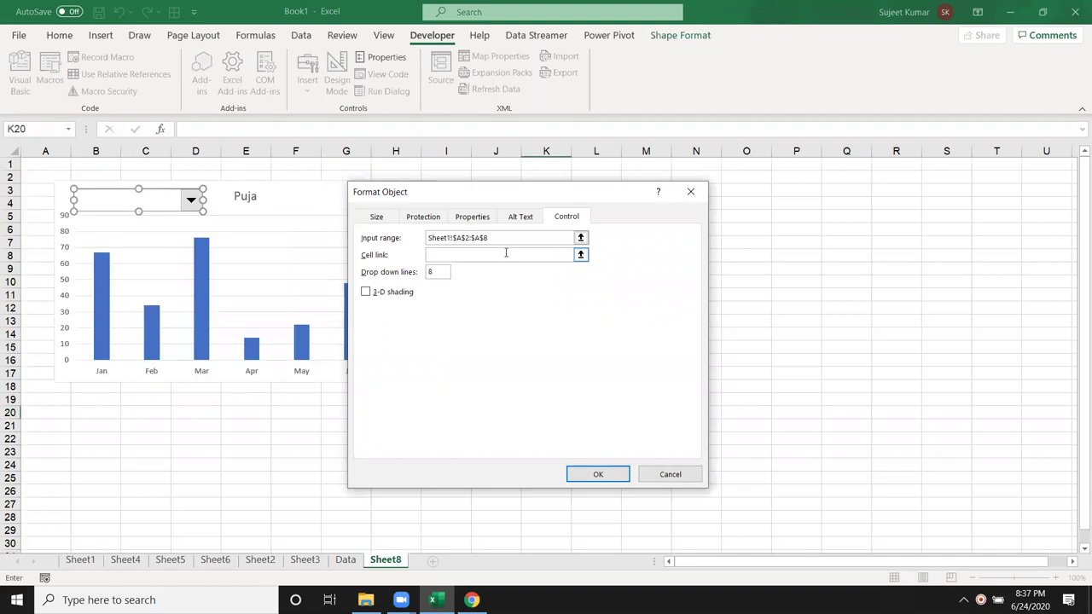
pyautogui.click(80, 559)
pyautogui.click(57, 335)
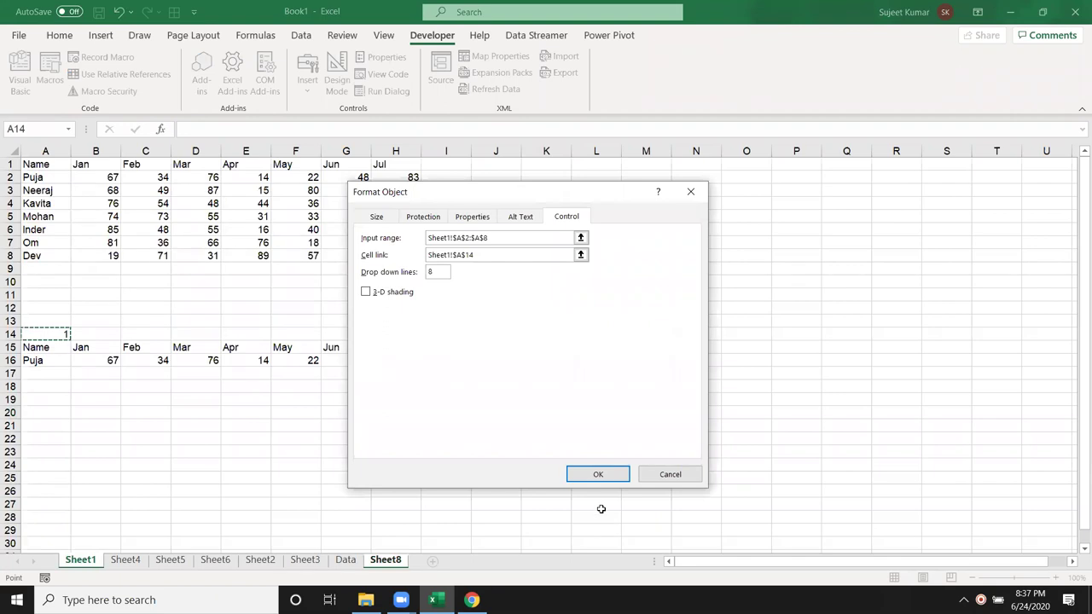
pyautogui.click(366, 292)
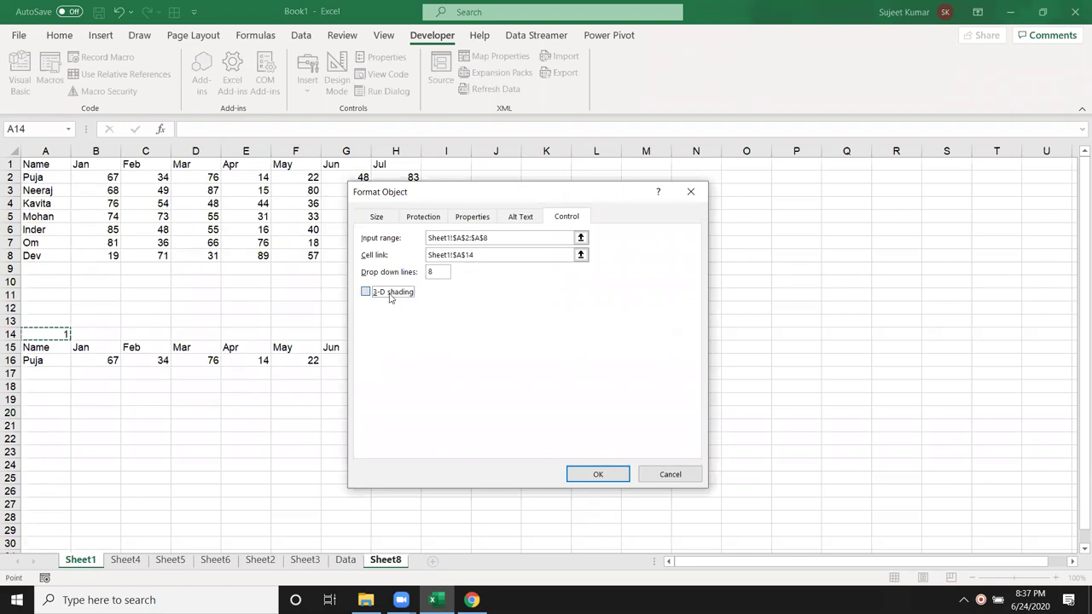
pyautogui.click(618, 478)
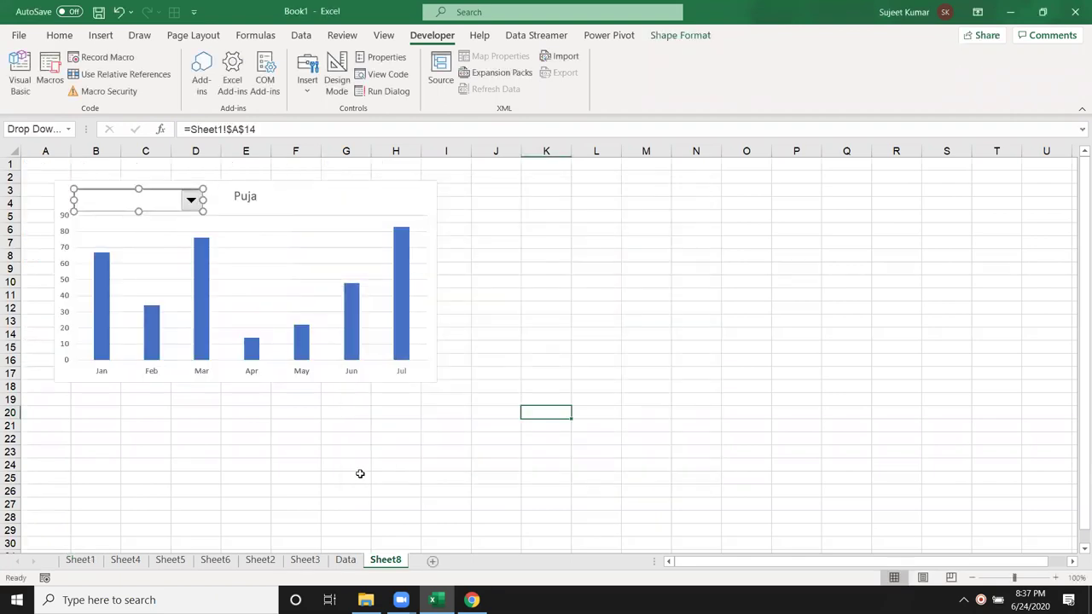
# Cycle the name drop-down through Puja, Neeraj and Kavita, finishing on Neeraj.
pyautogui.click(355, 478)
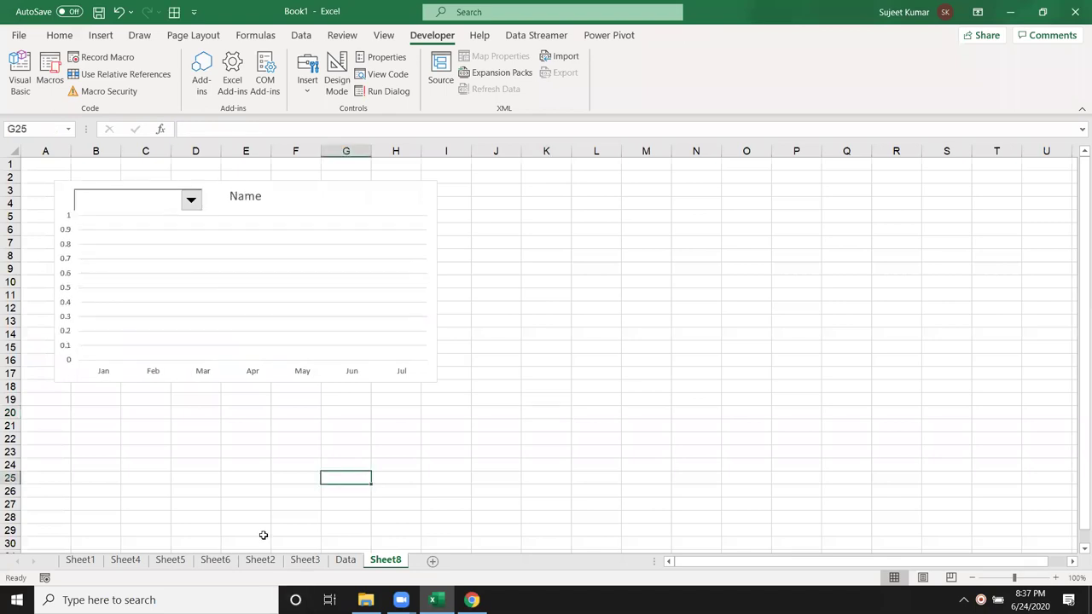
pyautogui.click(191, 200)
pyautogui.click(143, 217)
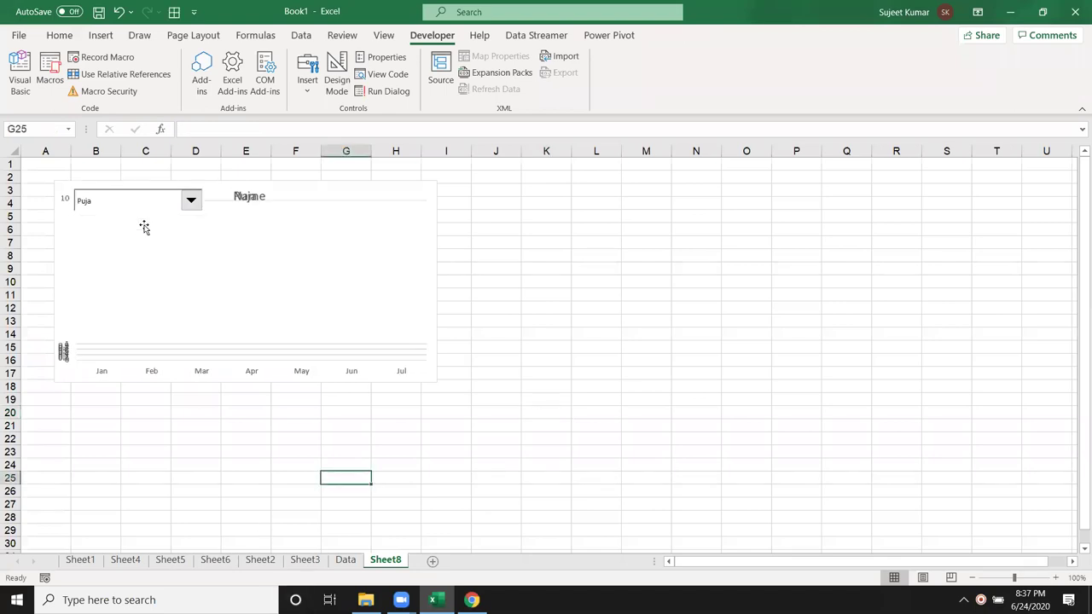
pyautogui.click(136, 208)
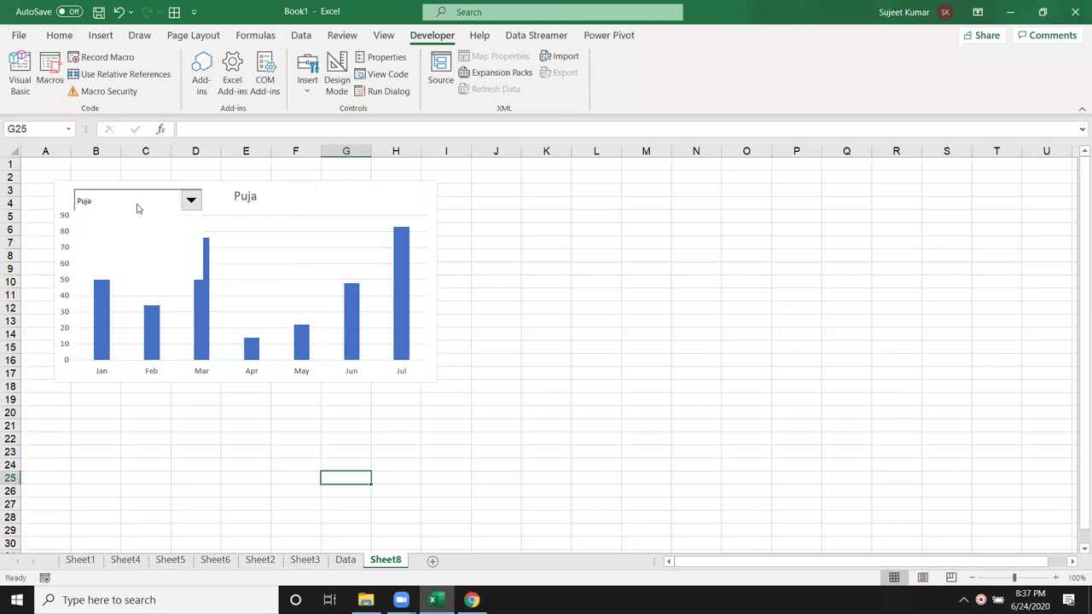
pyautogui.click(133, 229)
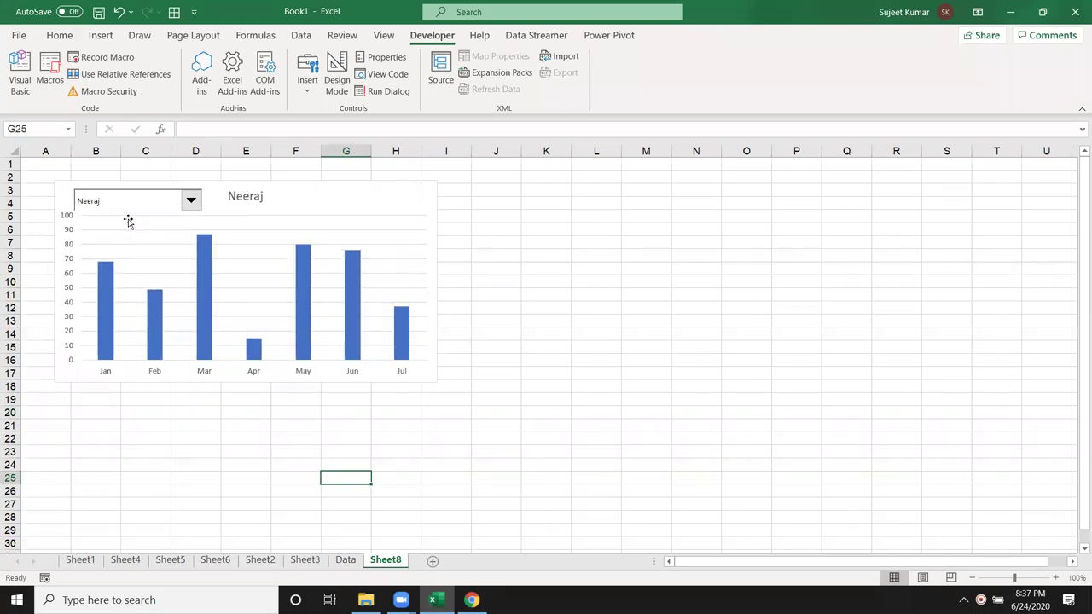
pyautogui.click(124, 207)
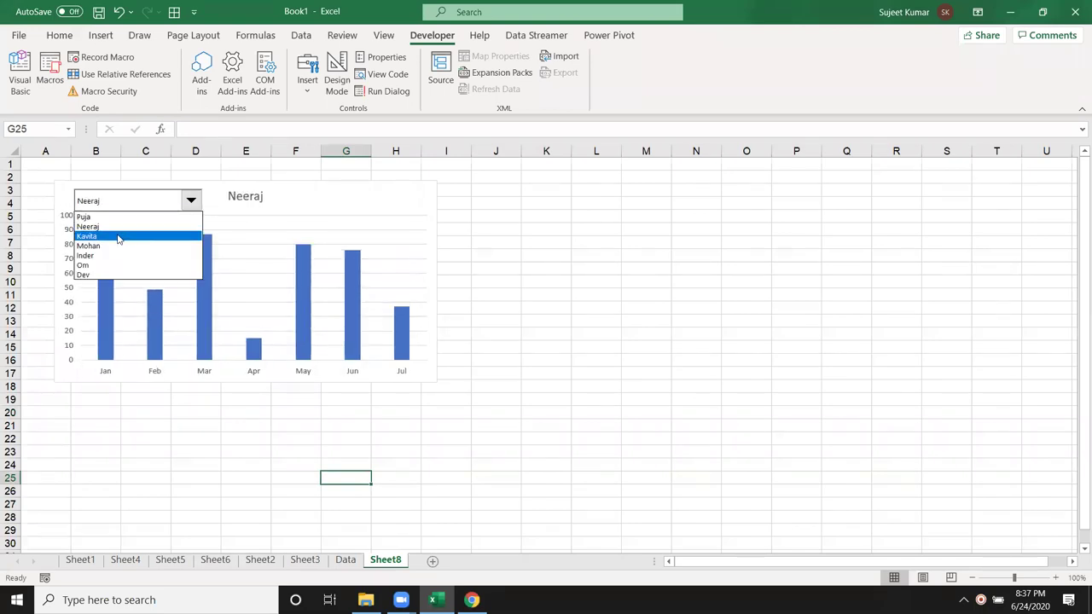
pyautogui.click(117, 236)
pyautogui.click(117, 209)
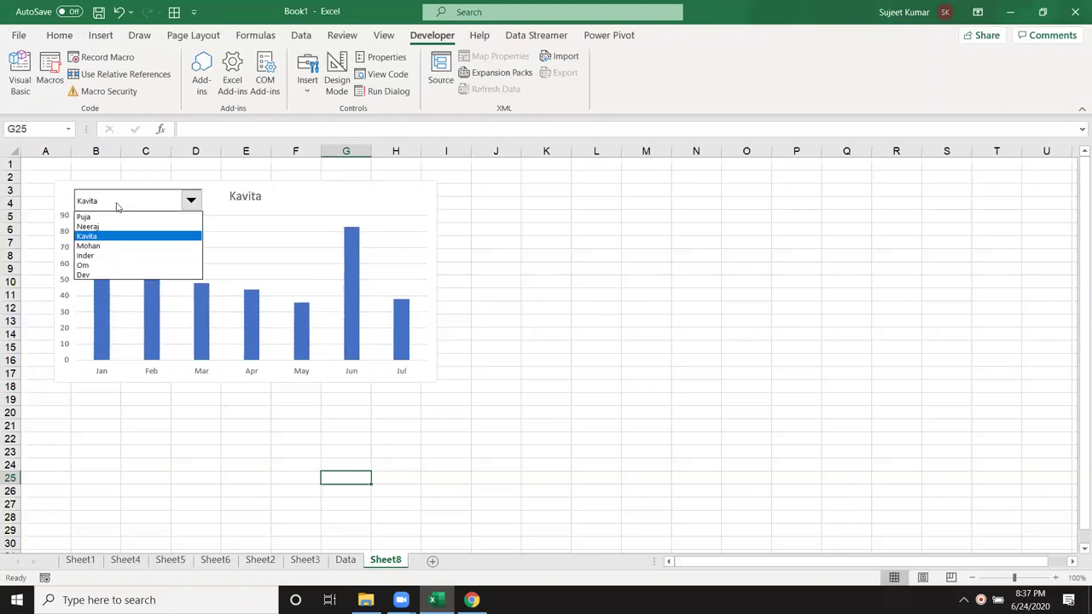
pyautogui.click(113, 228)
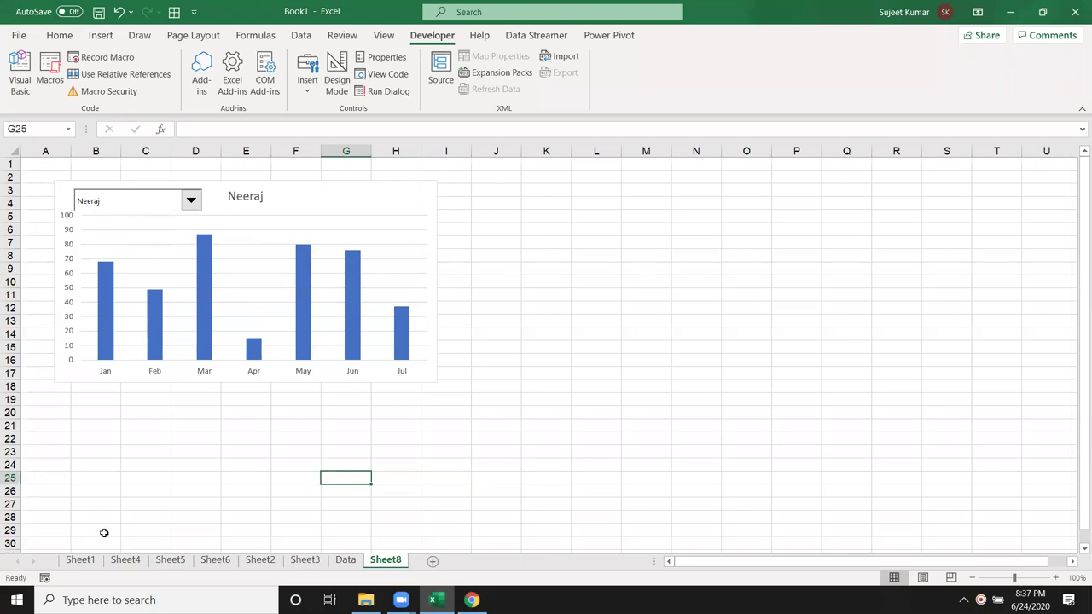
# On Sheet1, check A14's linked number and A16's OFFSET formula, then select A15:H16.
pyautogui.click(80, 560)
pyautogui.click(60, 334)
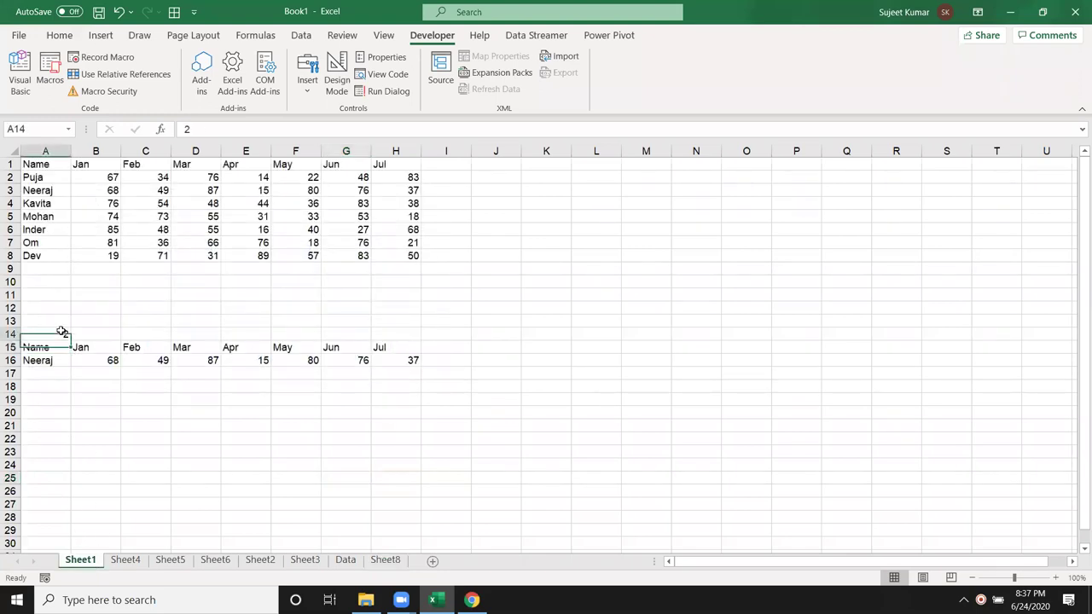
pyautogui.click(37, 193)
pyautogui.click(60, 334)
pyautogui.click(59, 360)
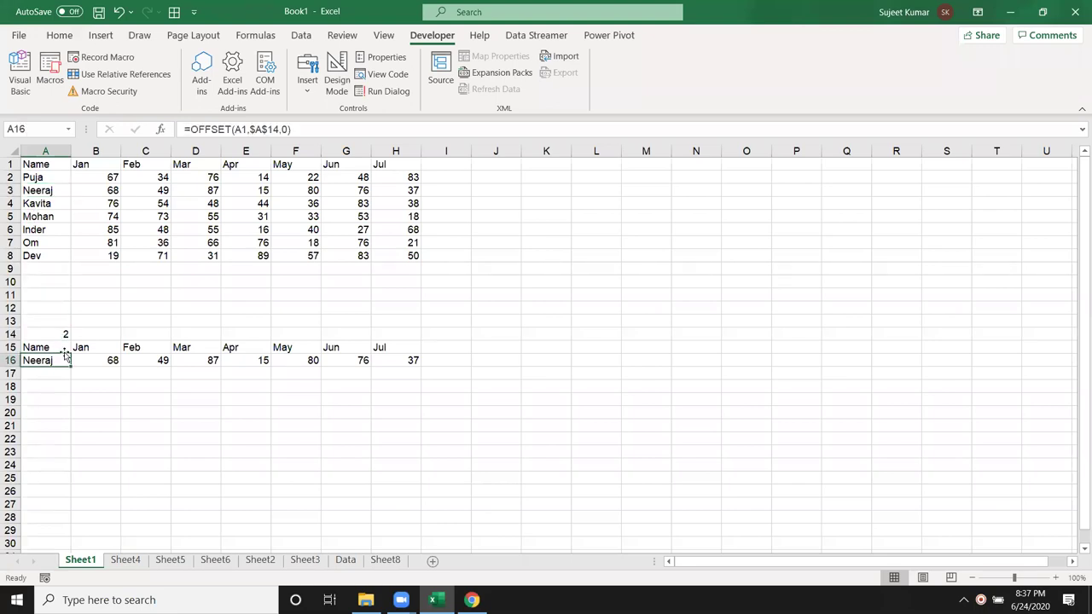
pyautogui.moveTo(40, 191); pyautogui.dragTo(411, 191)
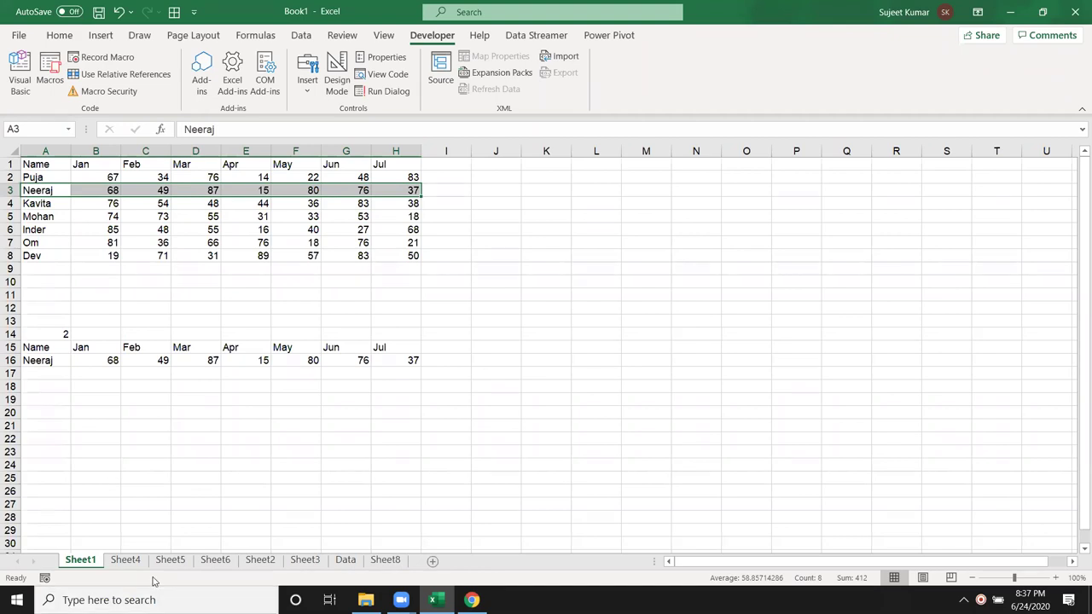
pyautogui.moveTo(51, 347); pyautogui.dragTo(410, 360)
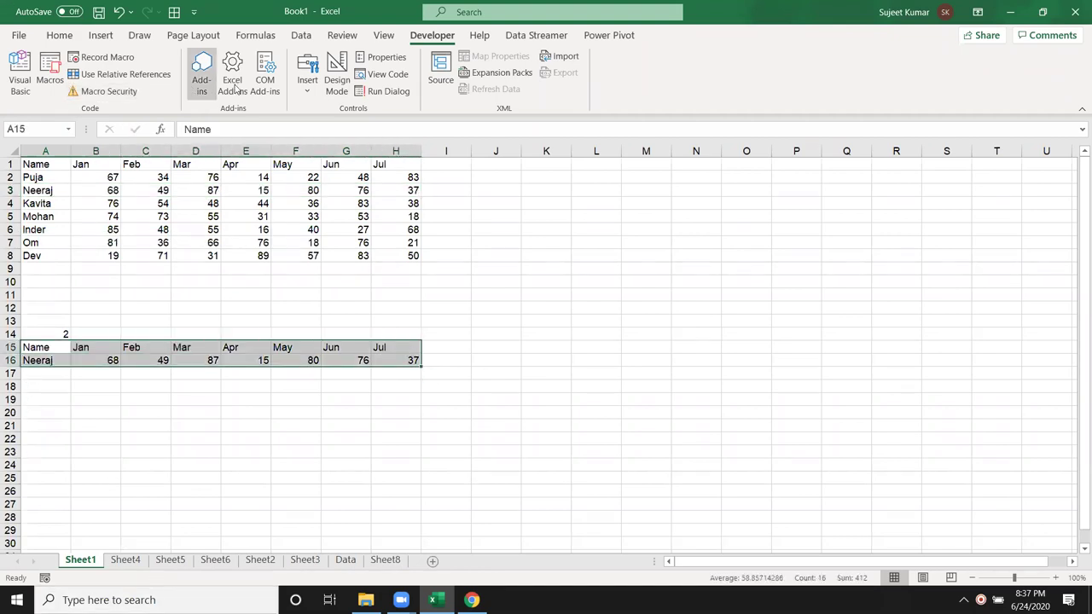
# Insert a clustered column chart from the A15:H16 lookup rows.
pyautogui.click(60, 36)
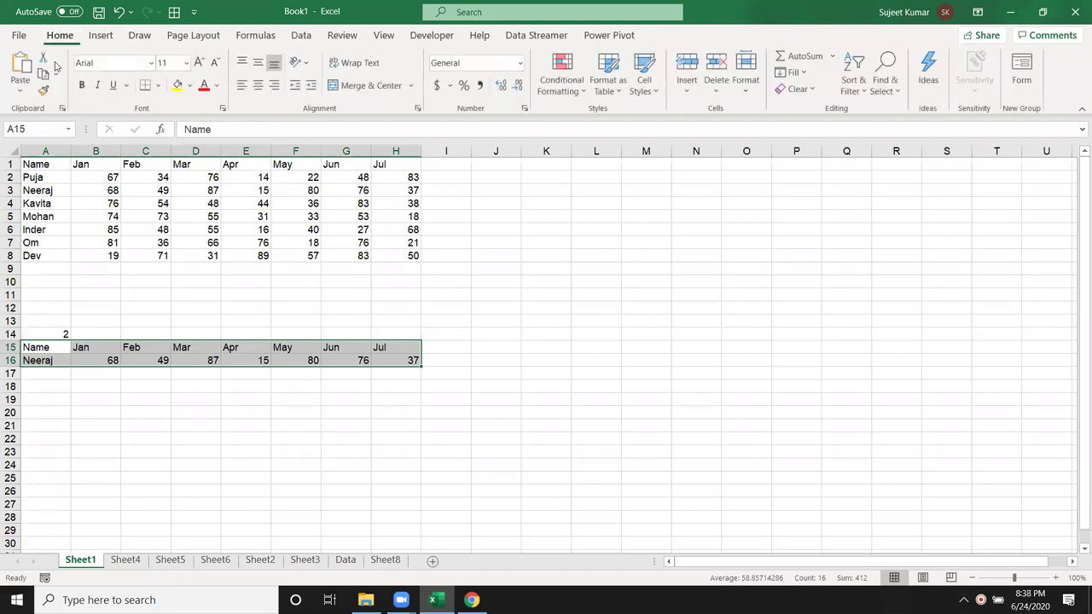
pyautogui.click(256, 35)
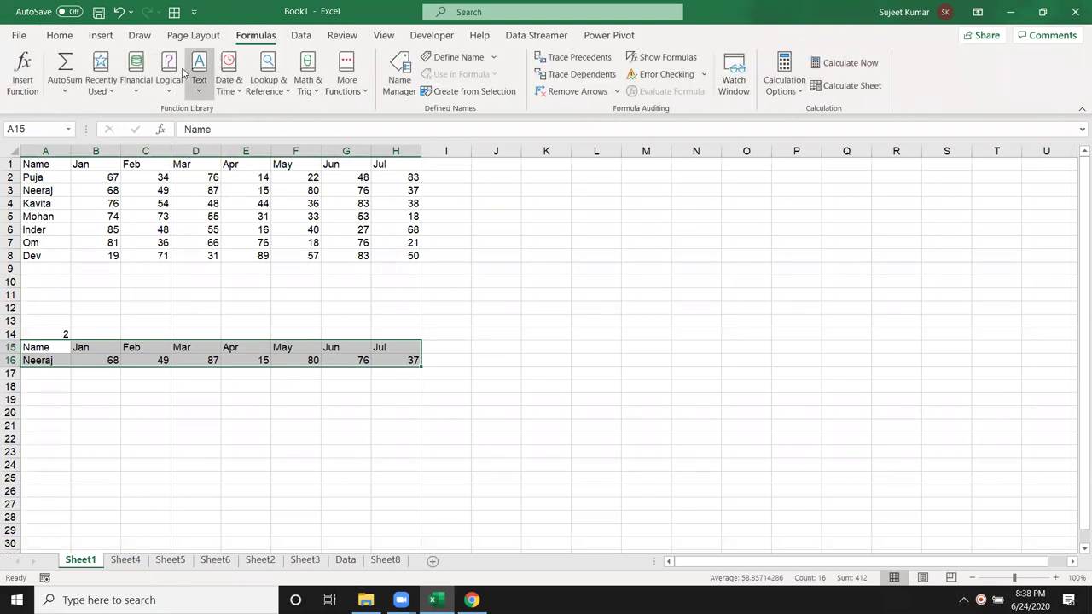
pyautogui.click(110, 38)
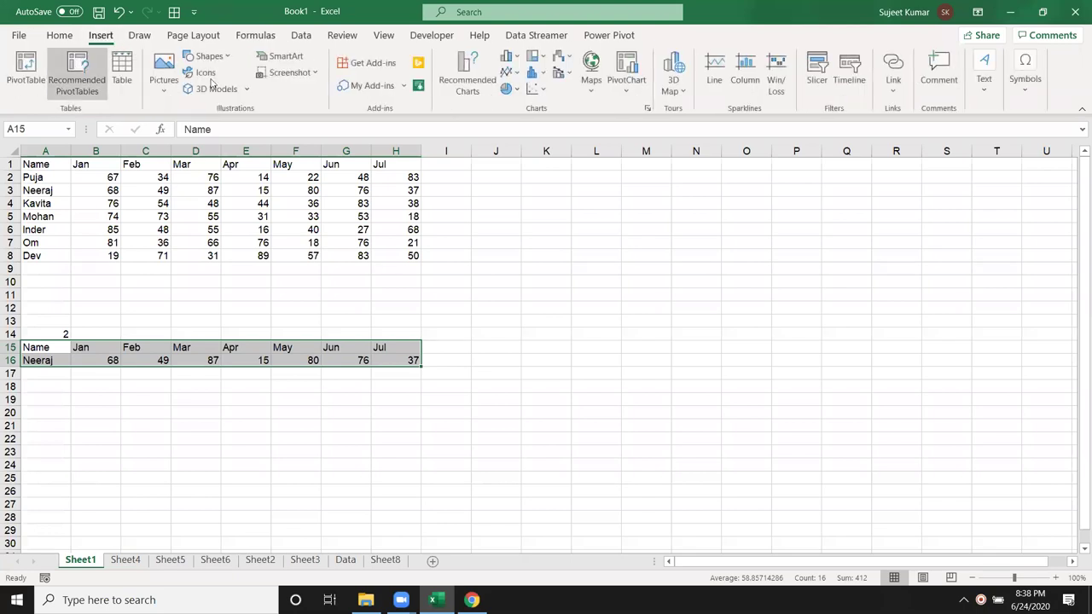
pyautogui.click(514, 58)
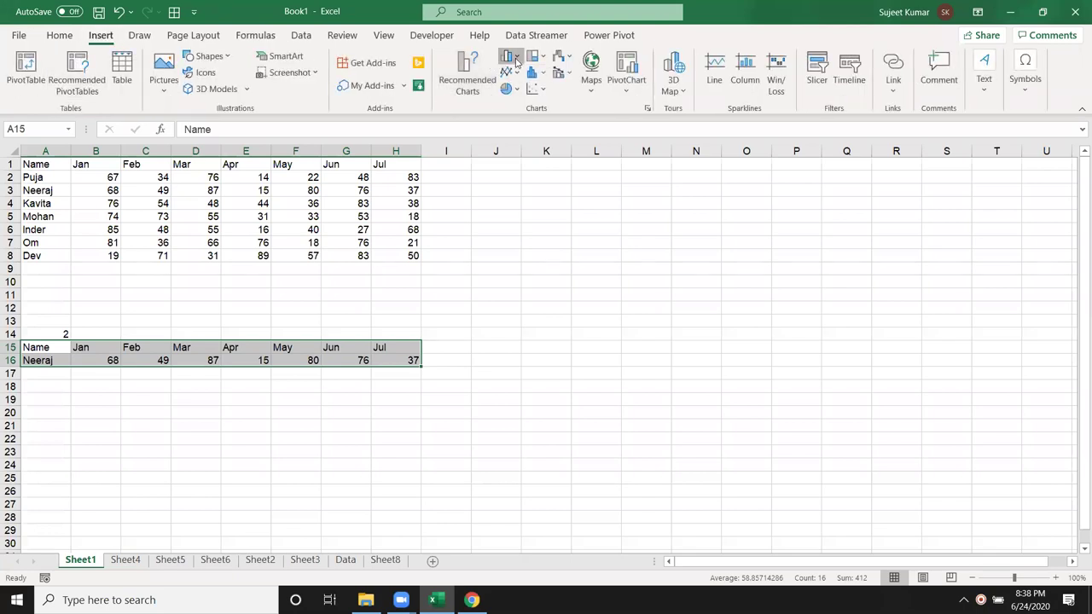
pyautogui.click(516, 102)
# Move the Neeraj chart beside the table and enlarge it across columns I to P.
pyautogui.moveTo(501, 269); pyautogui.dragTo(533, 174)
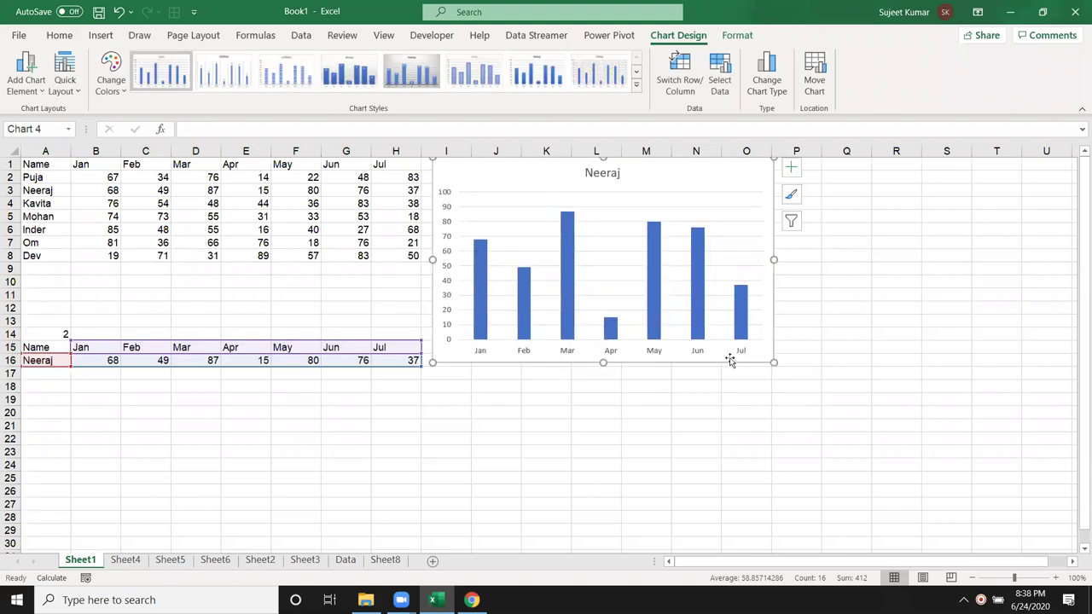
pyautogui.moveTo(773, 363); pyautogui.dragTo(836, 382)
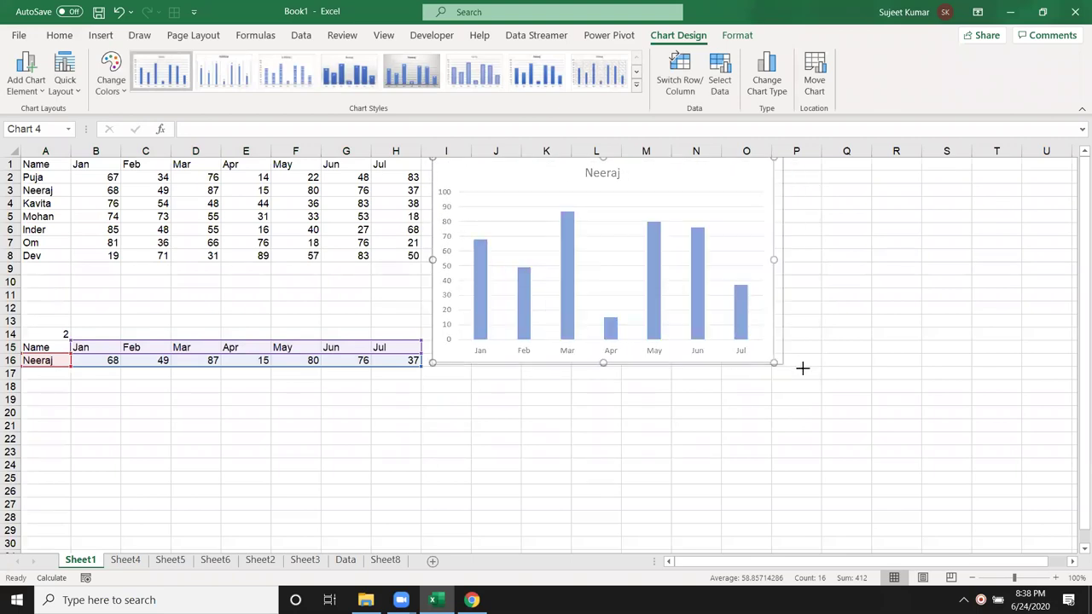
pyautogui.click(760, 454)
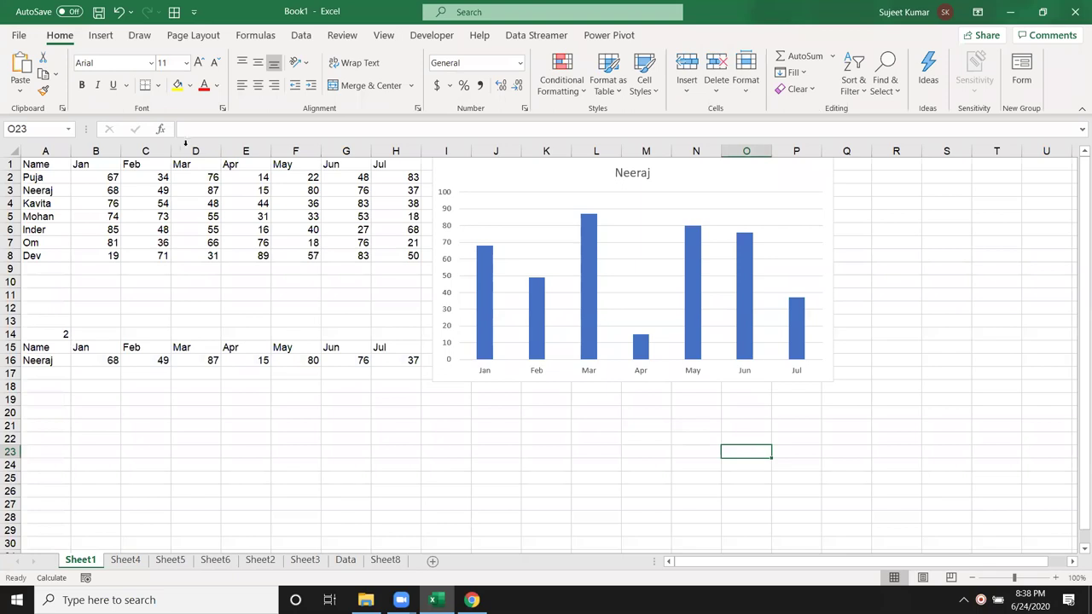
pyautogui.click(60, 203)
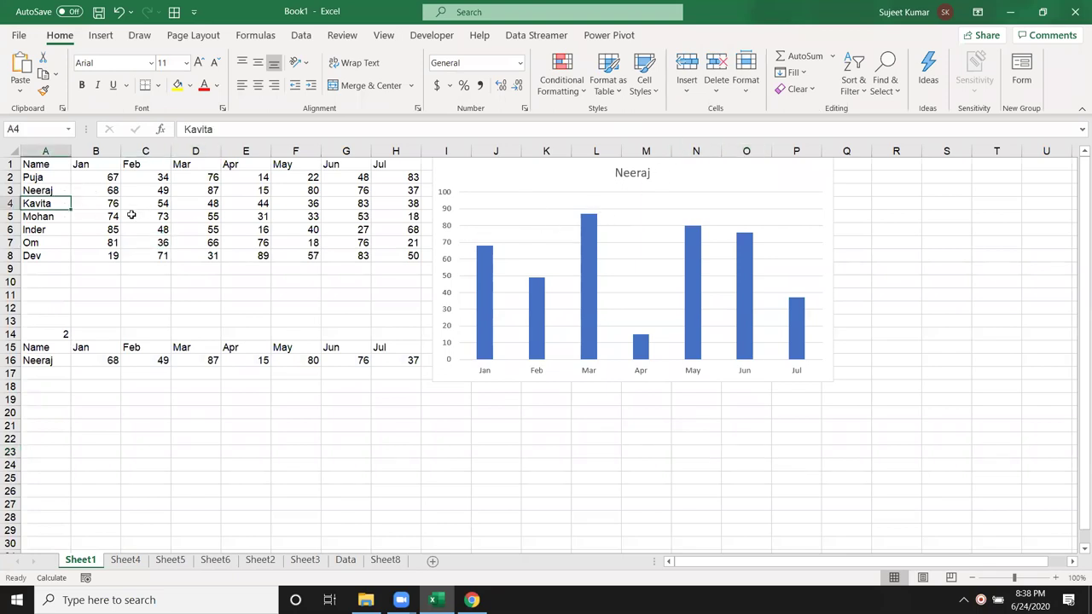
pyautogui.click(49, 218)
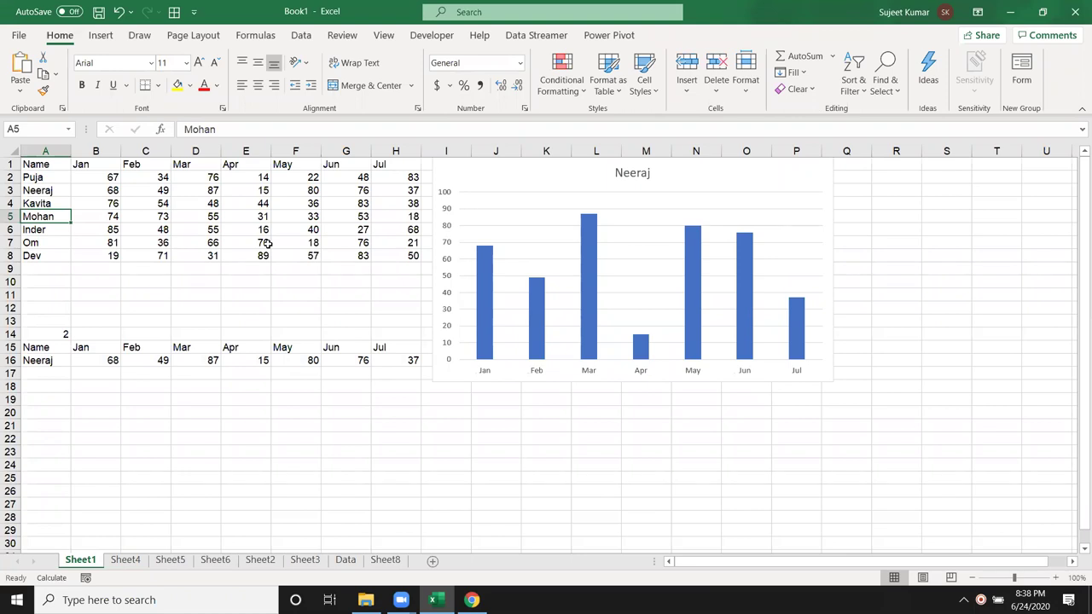
# Open Sheet1's code through View Code and add a Worksheet SelectionChange handler.
pyautogui.rightClick(94, 562)
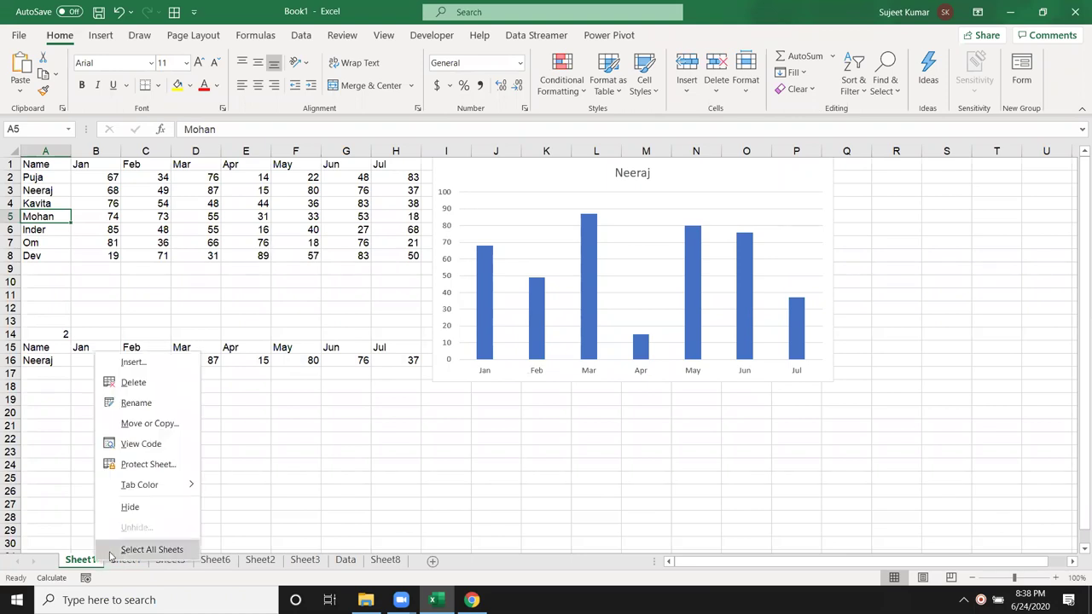
pyautogui.click(143, 424)
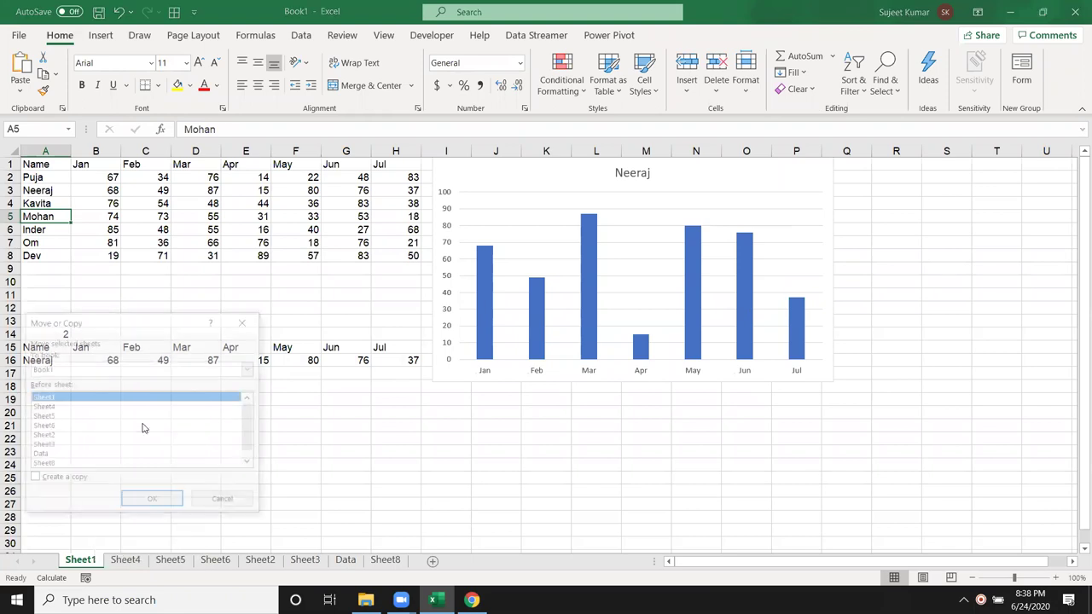
pyautogui.press('Escape')
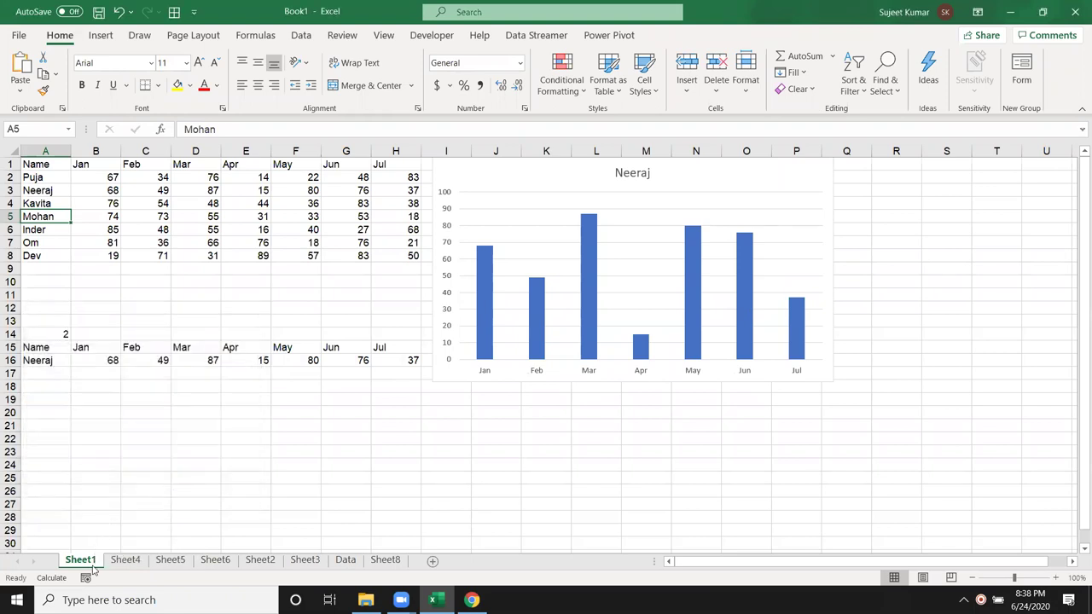
pyautogui.rightClick(93, 565)
pyautogui.click(147, 428)
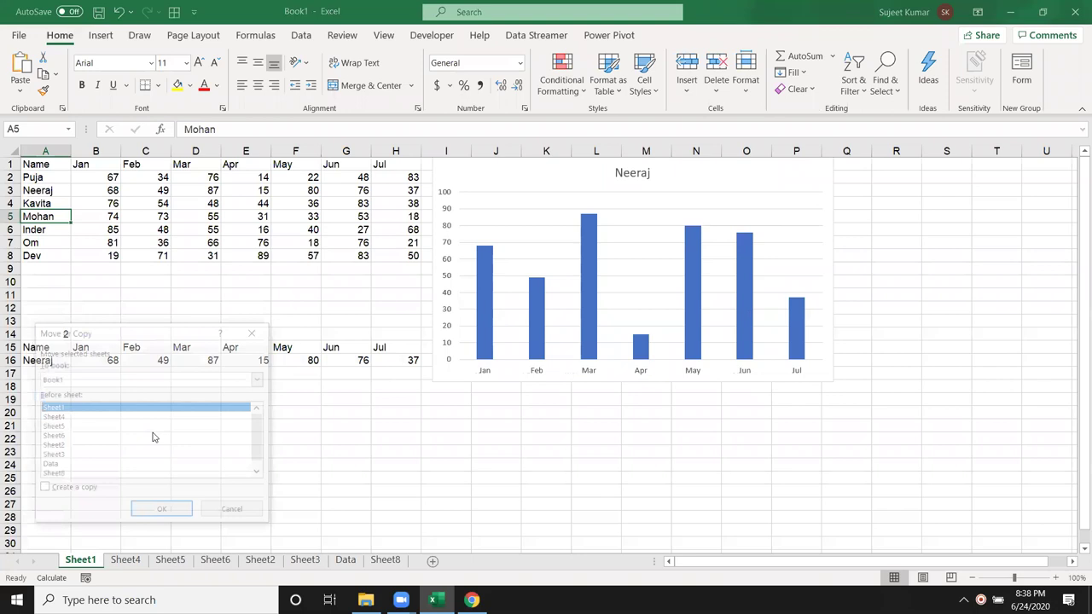
pyautogui.press('Escape')
pyautogui.rightClick(83, 559)
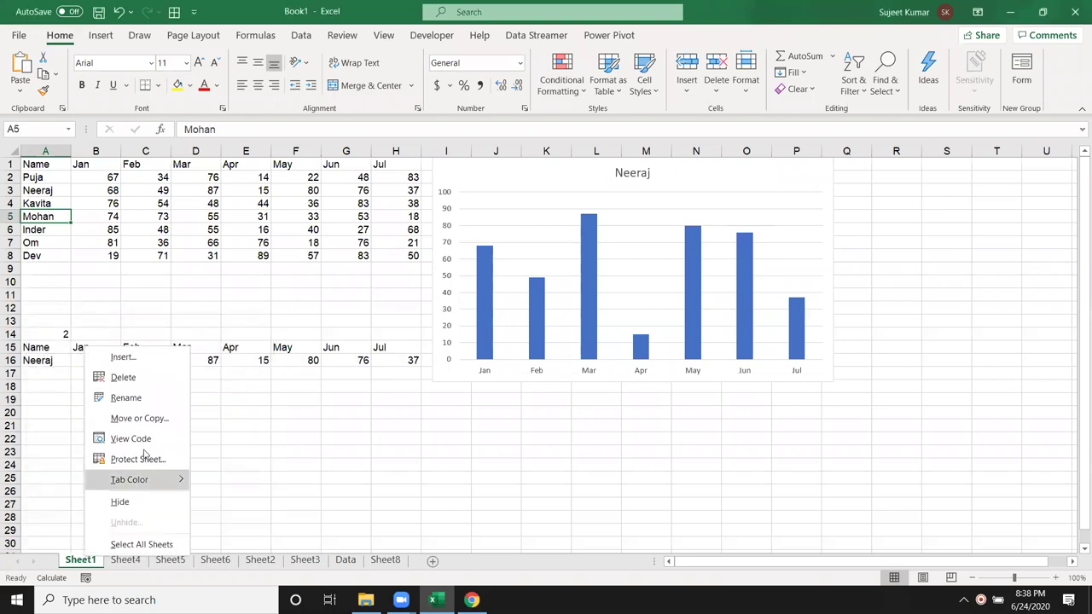
pyautogui.click(147, 437)
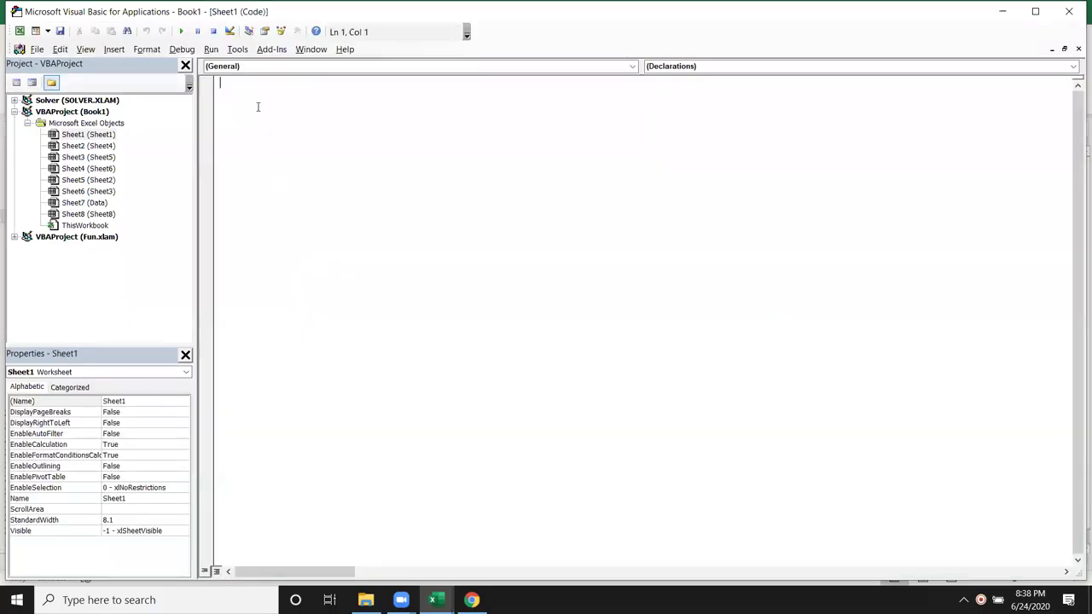
pyautogui.click(253, 67)
pyautogui.click(252, 88)
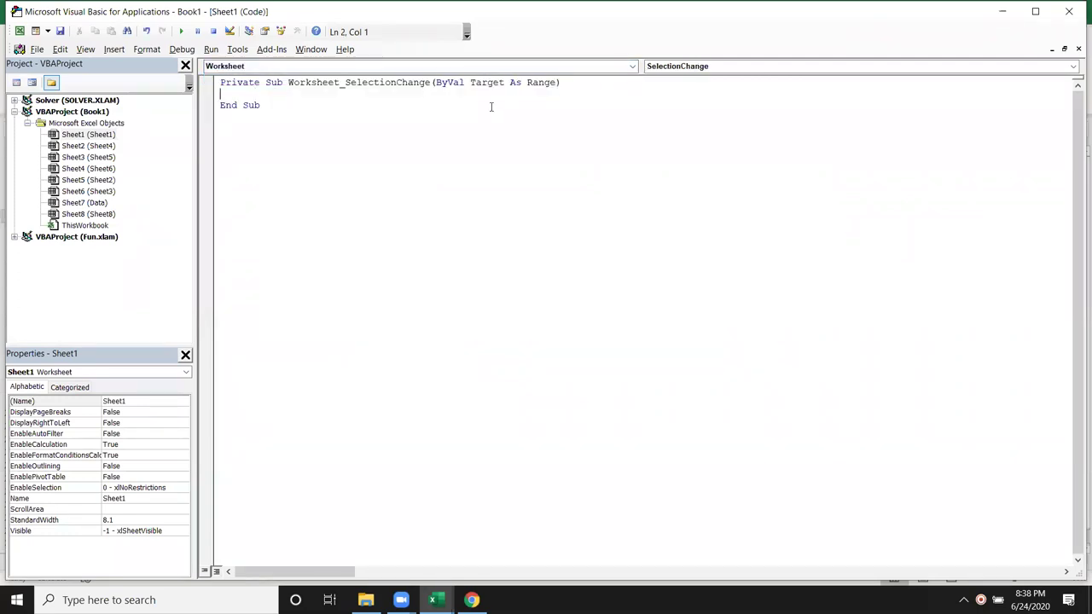
# Fill the handler with Range("A14").Value = ActiveCell.Row - 1.
pyautogui.hotkey('alt', 'F11')
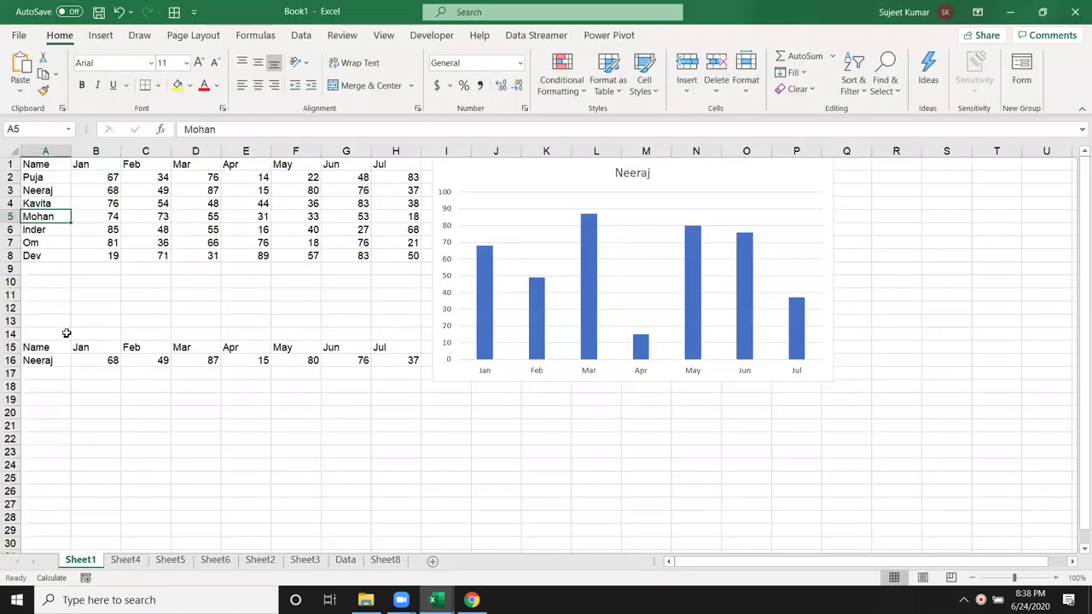
pyautogui.hotkey('alt', 'F11')
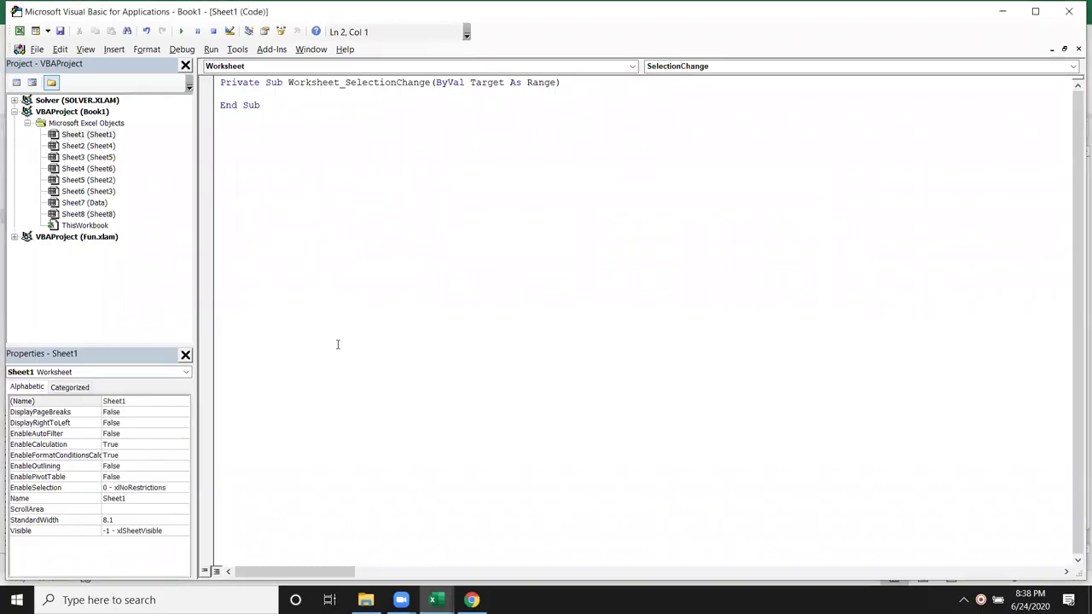
pyautogui.write('range')
pyautogui.write('("A14"')
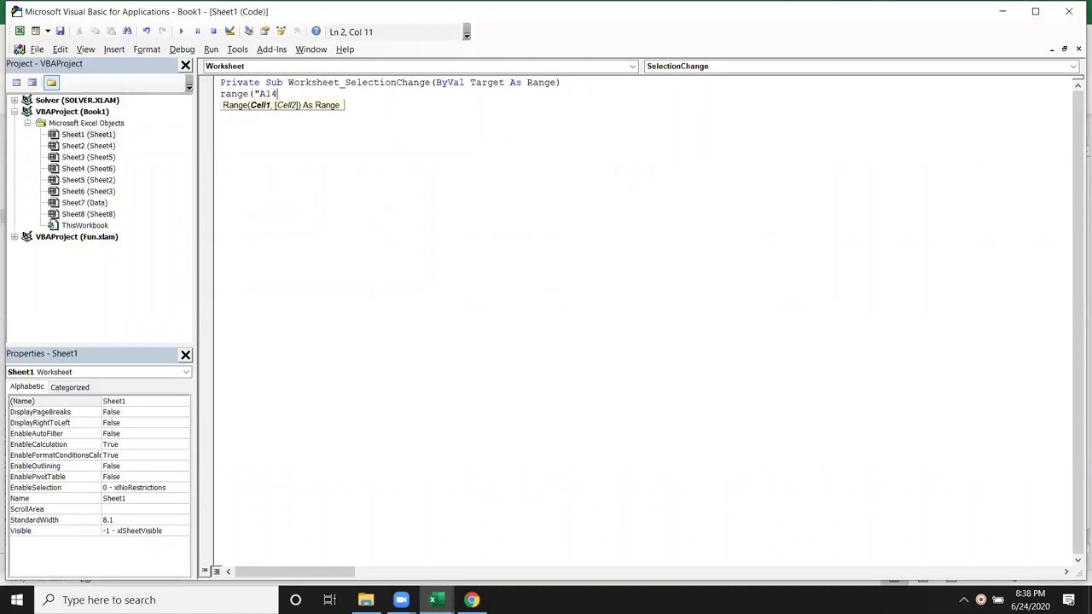
pyautogui.write(')')
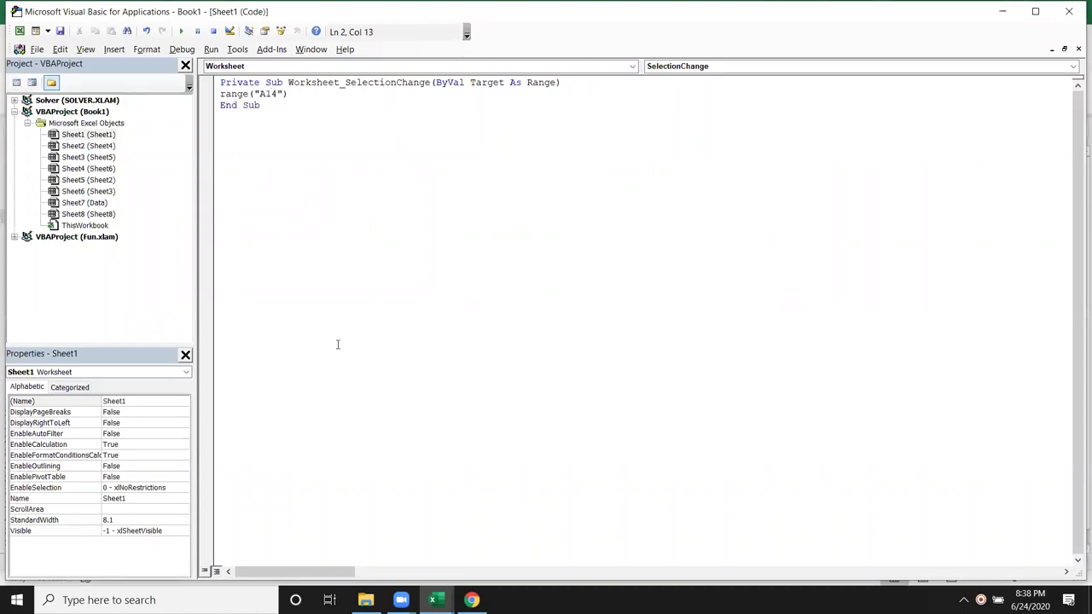
pyautogui.write('.Value=activecell')
pyautogui.write('.')
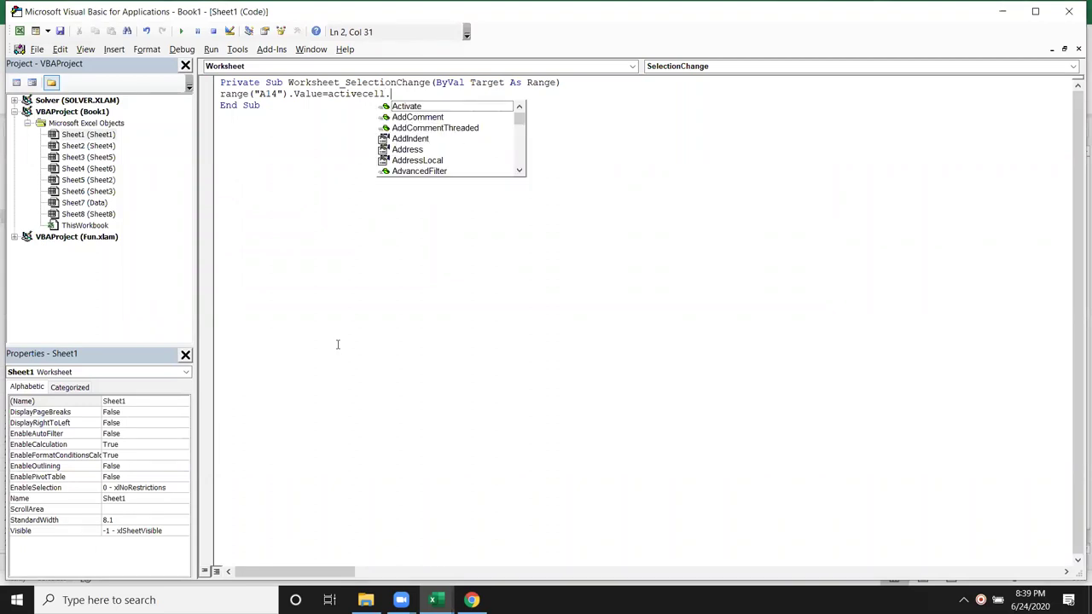
pyautogui.write('wo')
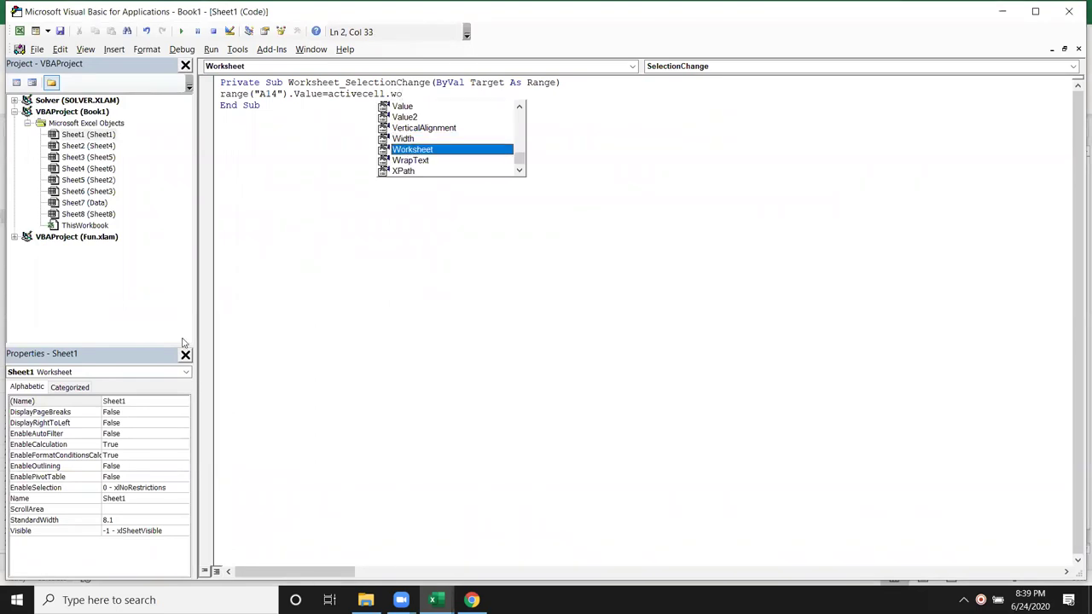
pyautogui.click(341, 118)
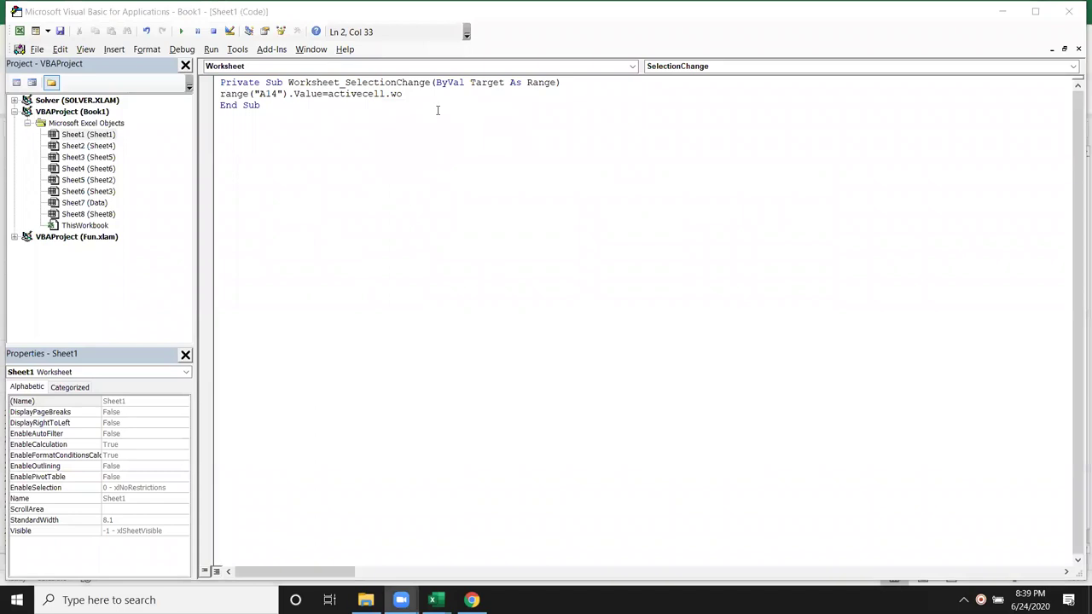
pyautogui.press('BackSpace')
pyautogui.press('BackSpace')
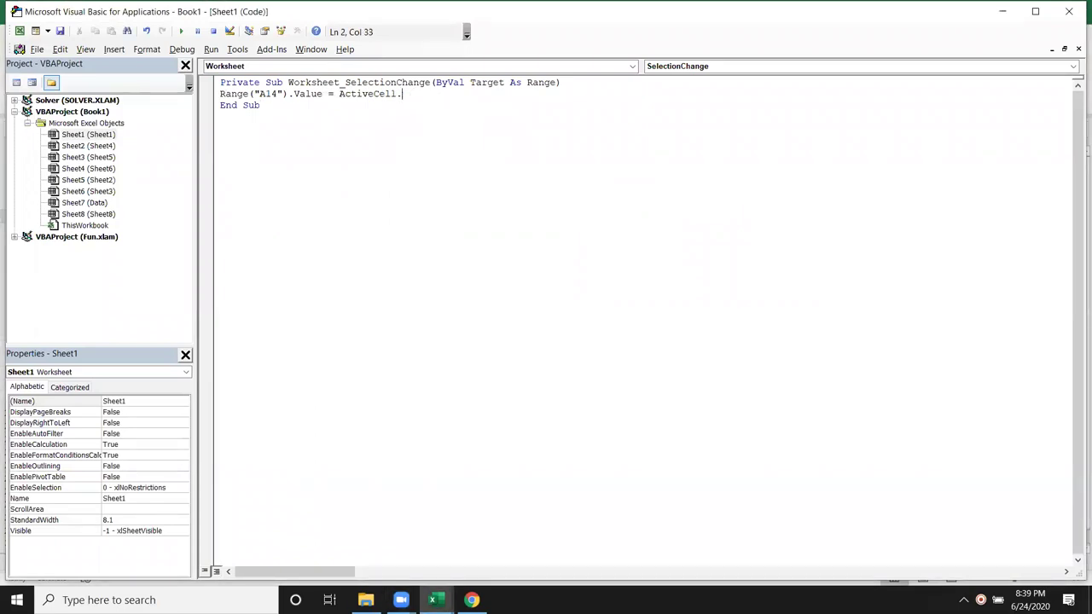
pyautogui.write('row-1')
pyautogui.click(282, 117)
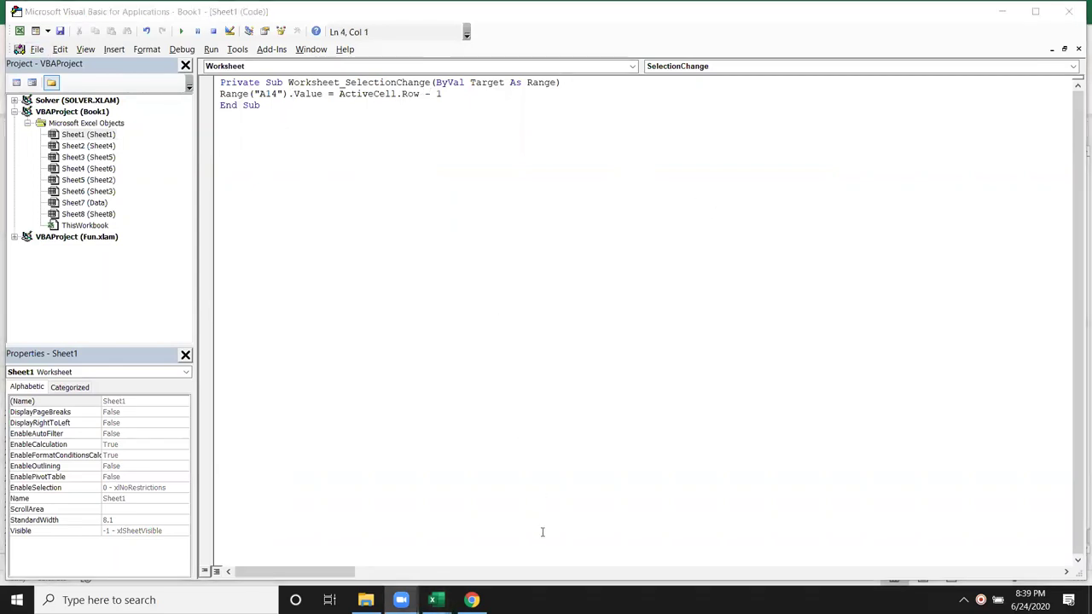
# Back in Excel, select Inder, Kavita, Neeraj and finally Mohan to watch A14 and the chart follow.
pyautogui.moveTo(435, 597)
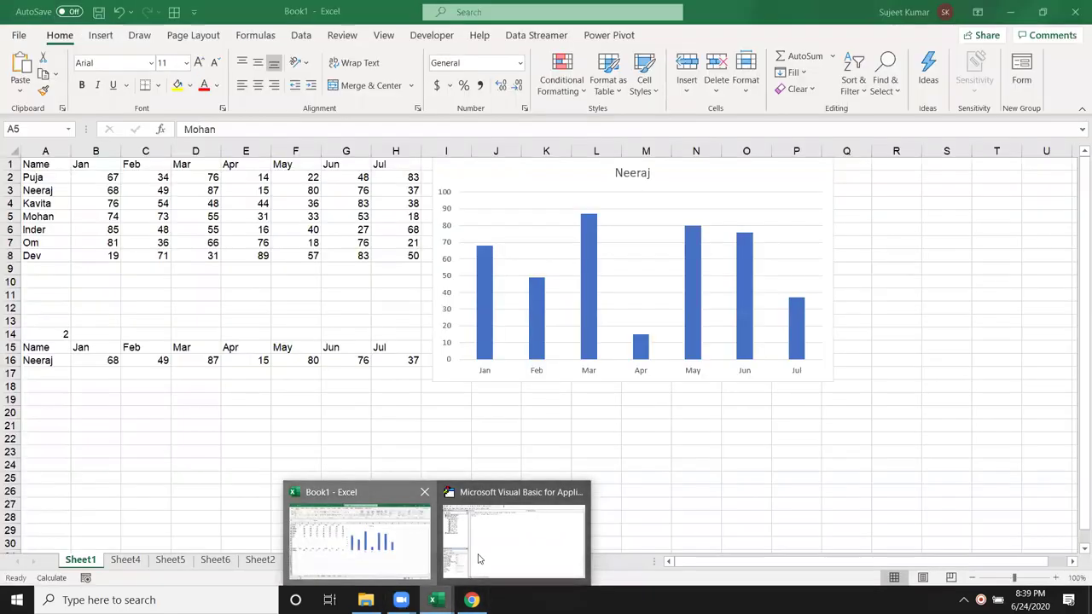
pyautogui.click(418, 565)
pyautogui.click(38, 230)
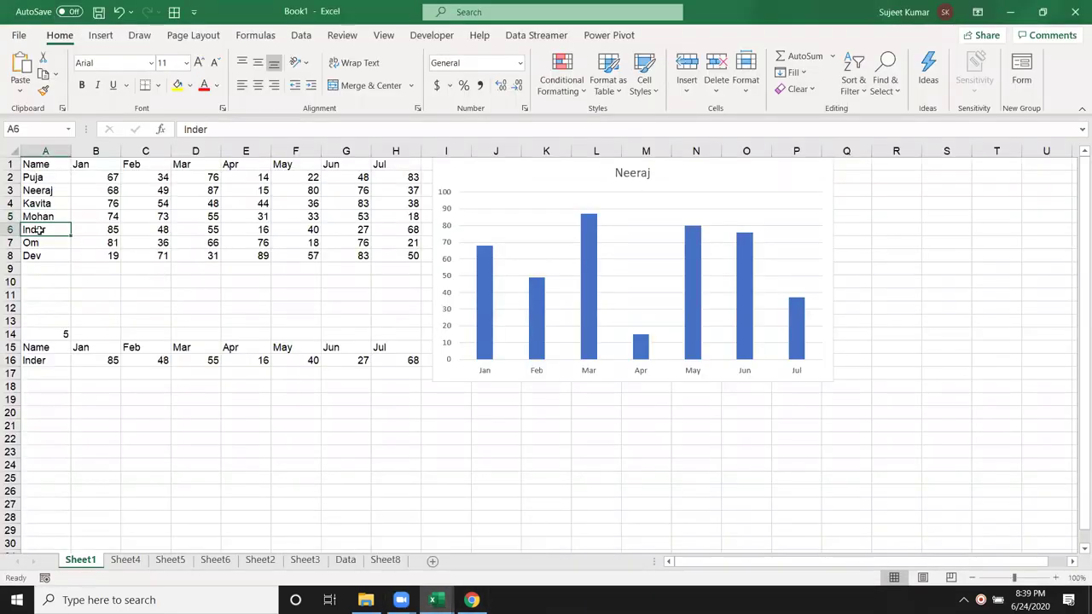
pyautogui.click(40, 205)
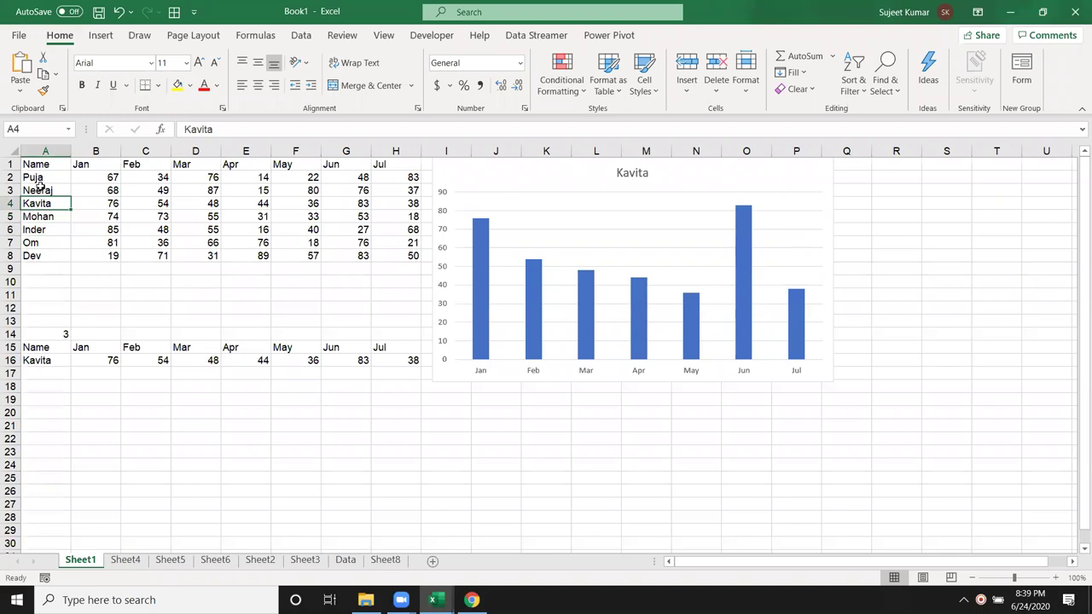
pyautogui.click(39, 189)
pyautogui.click(38, 167)
pyautogui.click(37, 191)
pyautogui.click(40, 204)
pyautogui.click(40, 217)
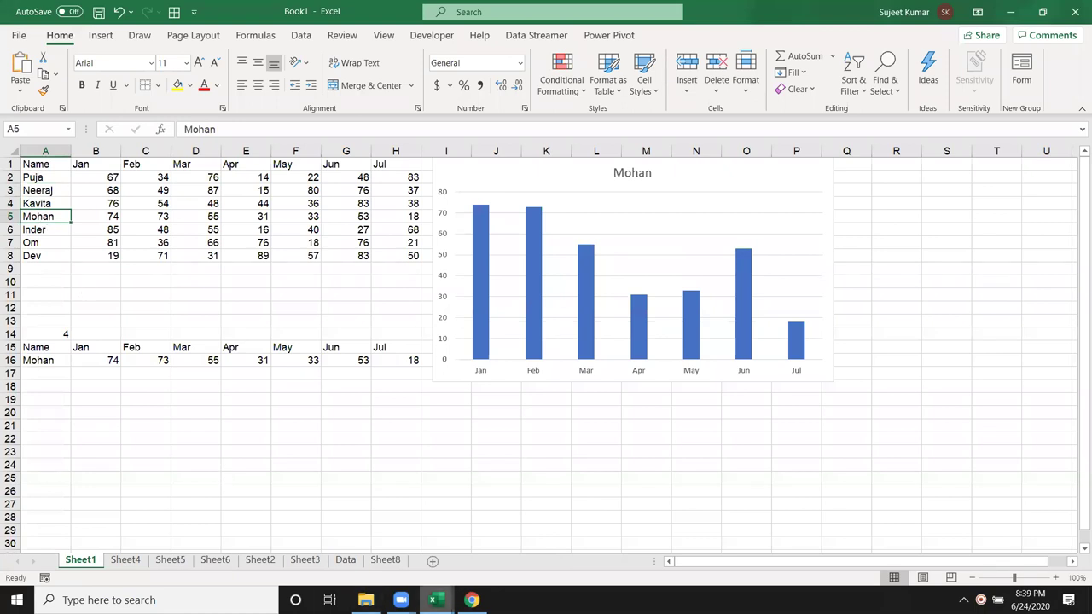
pyautogui.moveTo(433, 600)
pyautogui.moveTo(513, 562)
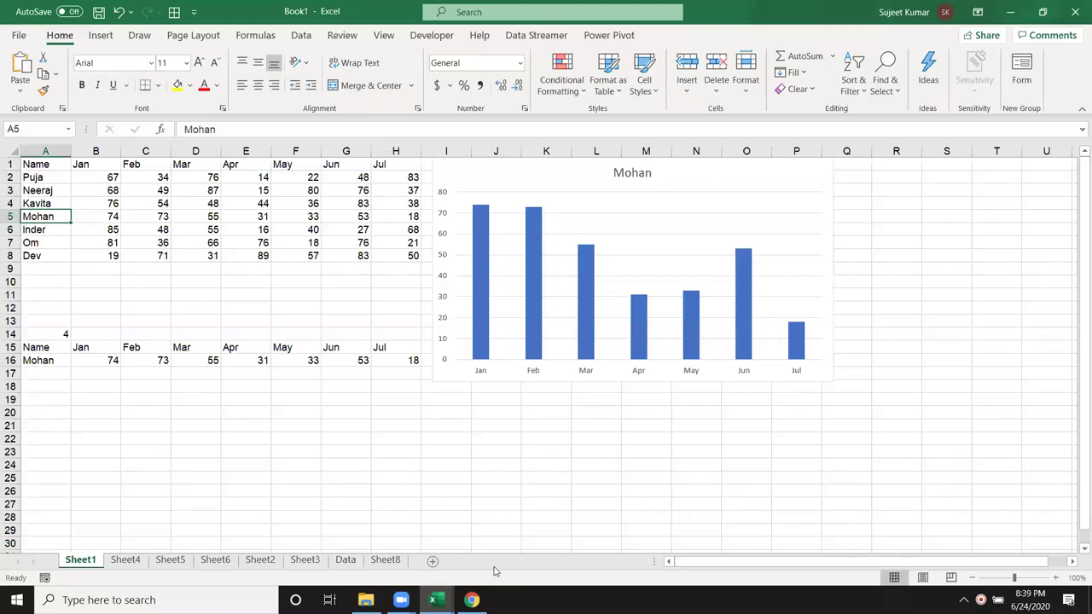
# Switch to the Data sheet and select the first three dashboard topics.
pyautogui.click(389, 561)
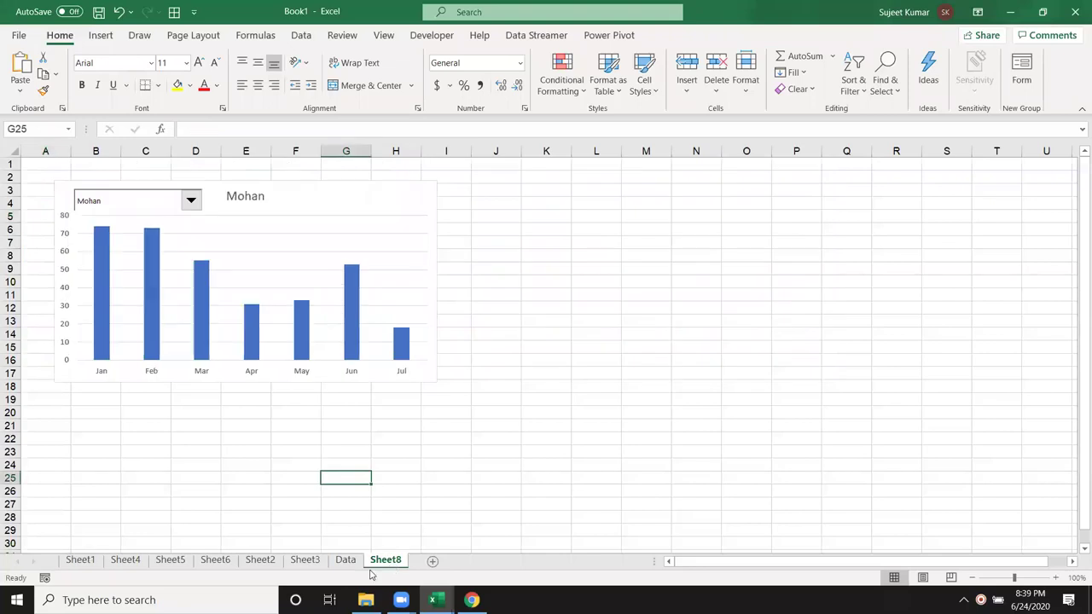
pyautogui.click(355, 563)
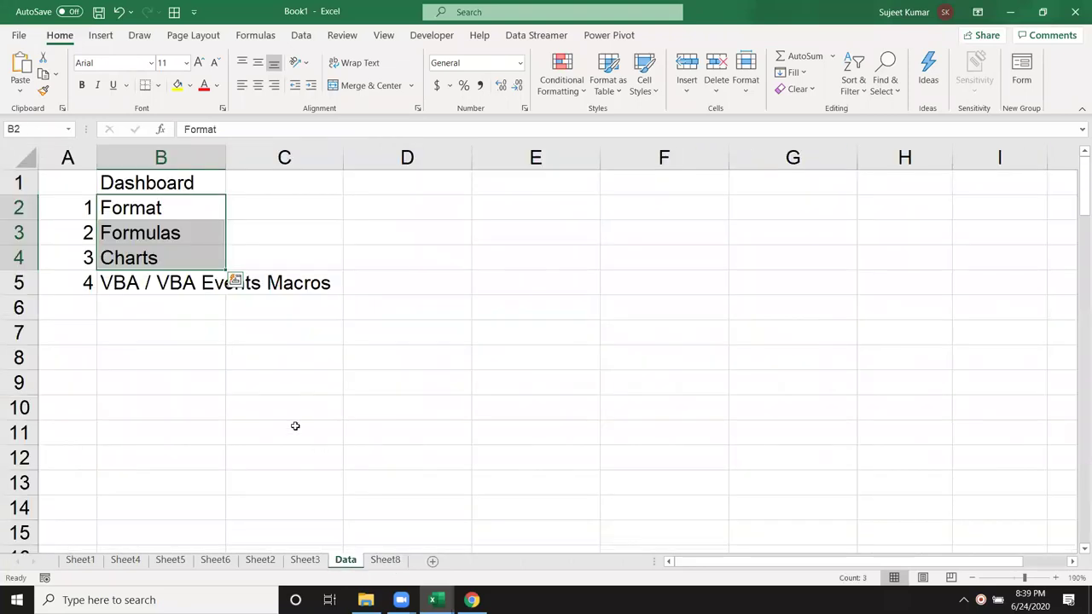
pyautogui.click(210, 342)
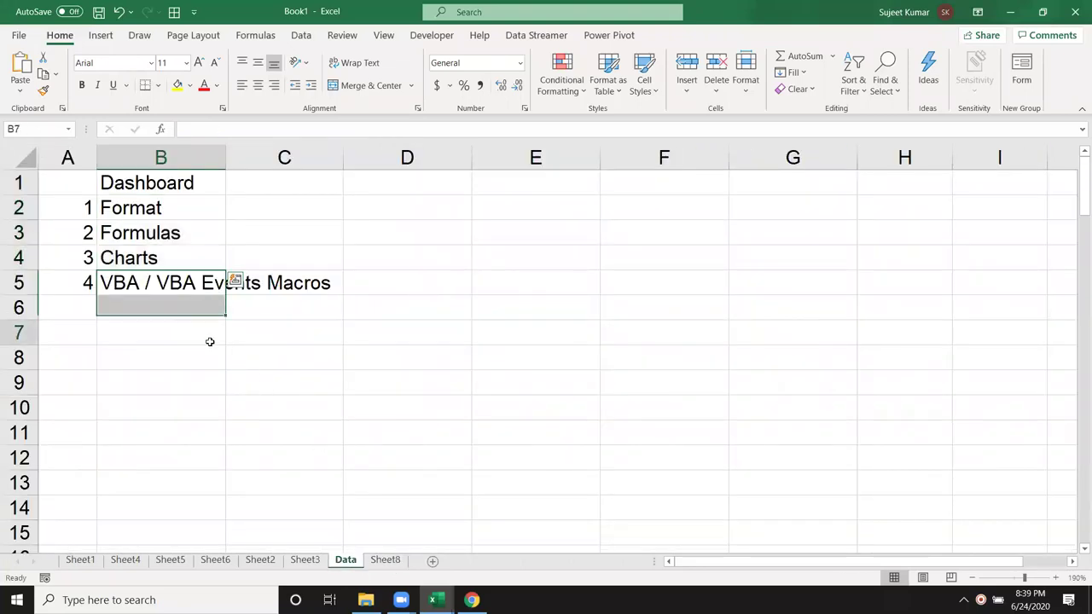
pyautogui.moveTo(148, 205); pyautogui.dragTo(160, 279)
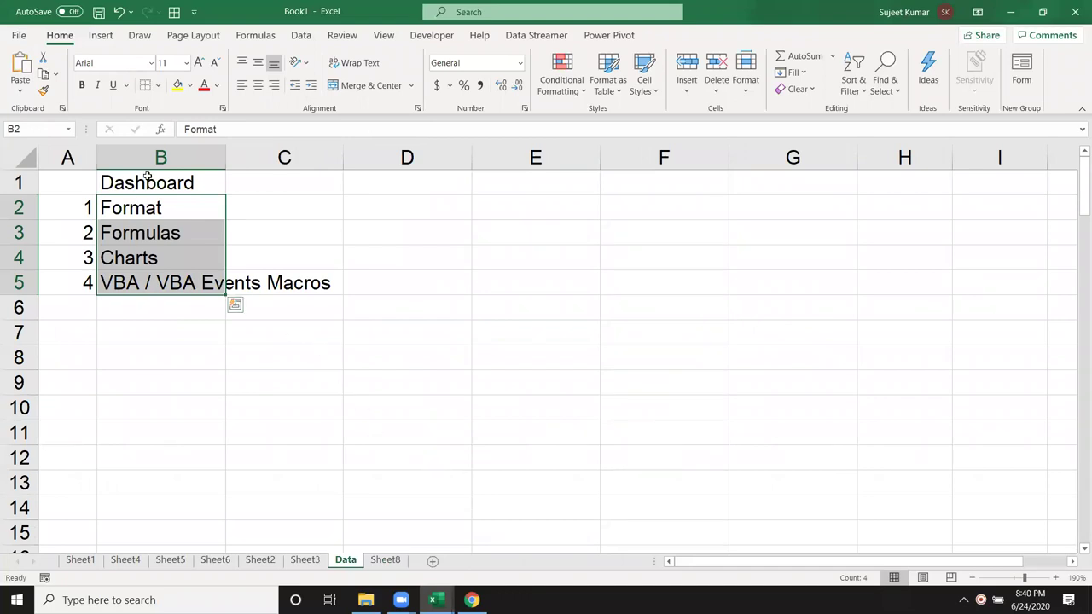
# Step through the topics Format, Formulas, Charts and VBA / VBA Events Macros in B2:B5.
pyautogui.click(158, 212)
pyautogui.click(171, 231)
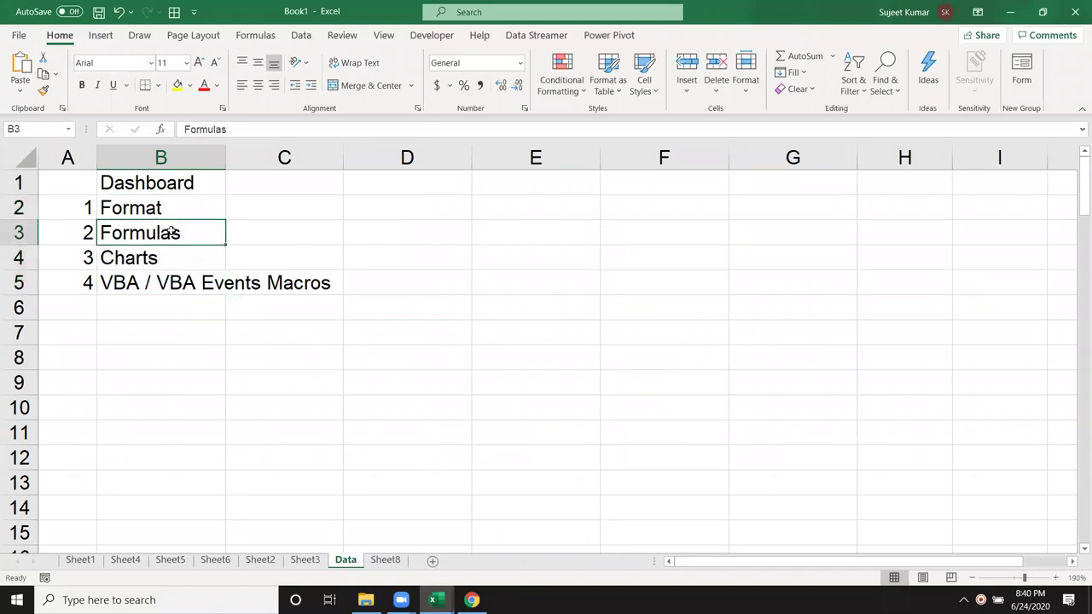
pyautogui.click(172, 255)
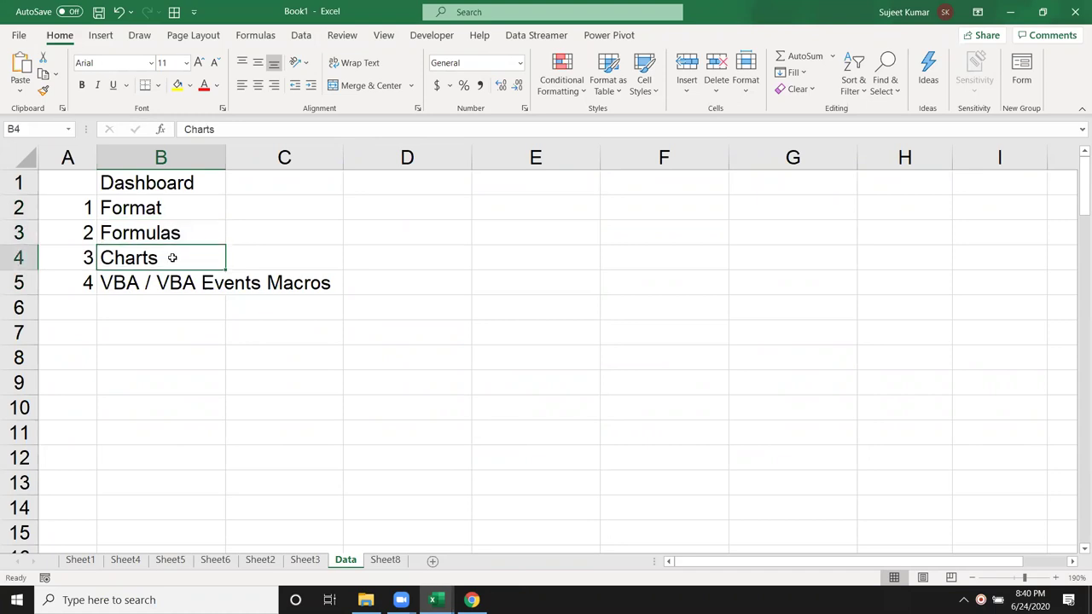
pyautogui.click(172, 278)
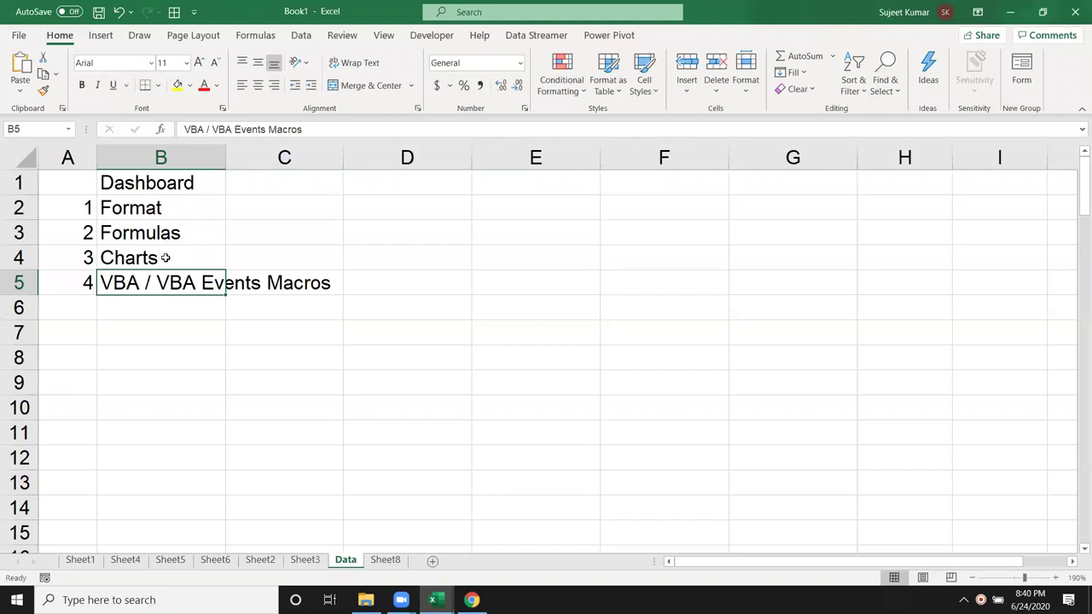
pyautogui.click(166, 257)
pyautogui.click(171, 211)
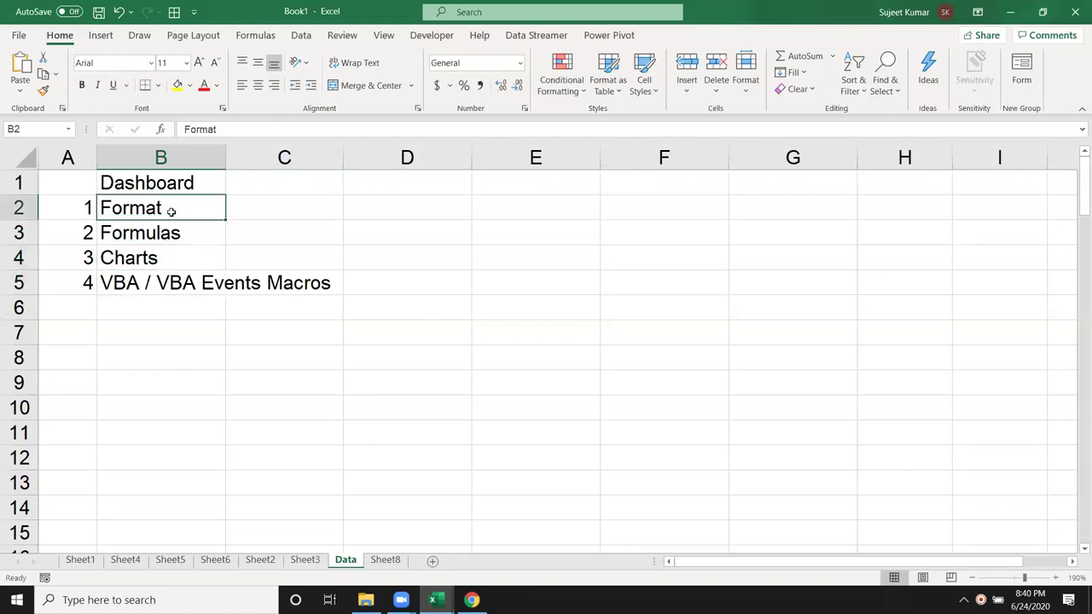
pyautogui.click(177, 242)
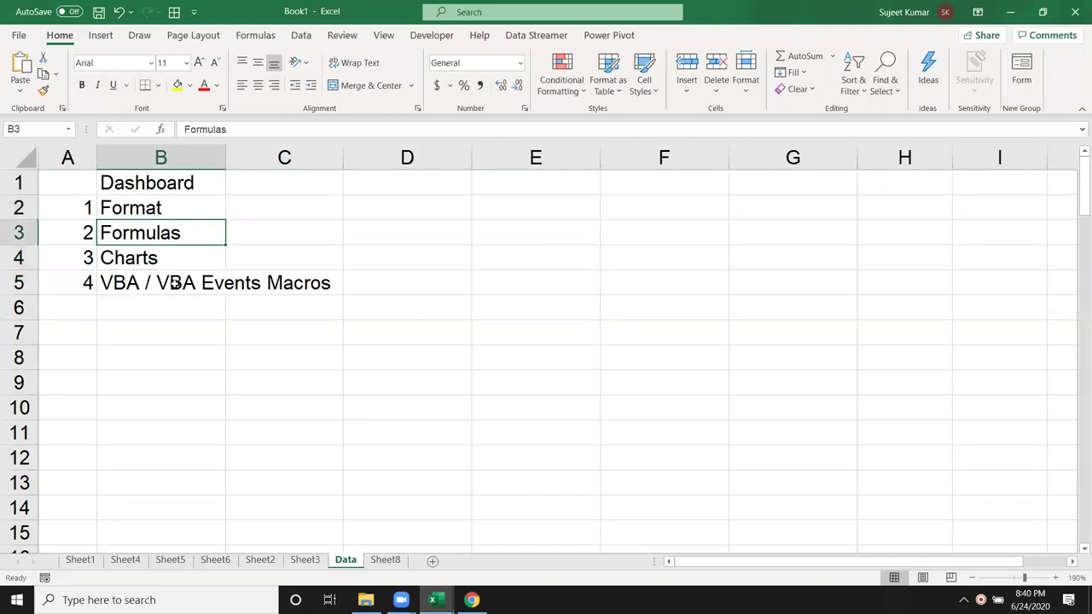
pyautogui.click(173, 286)
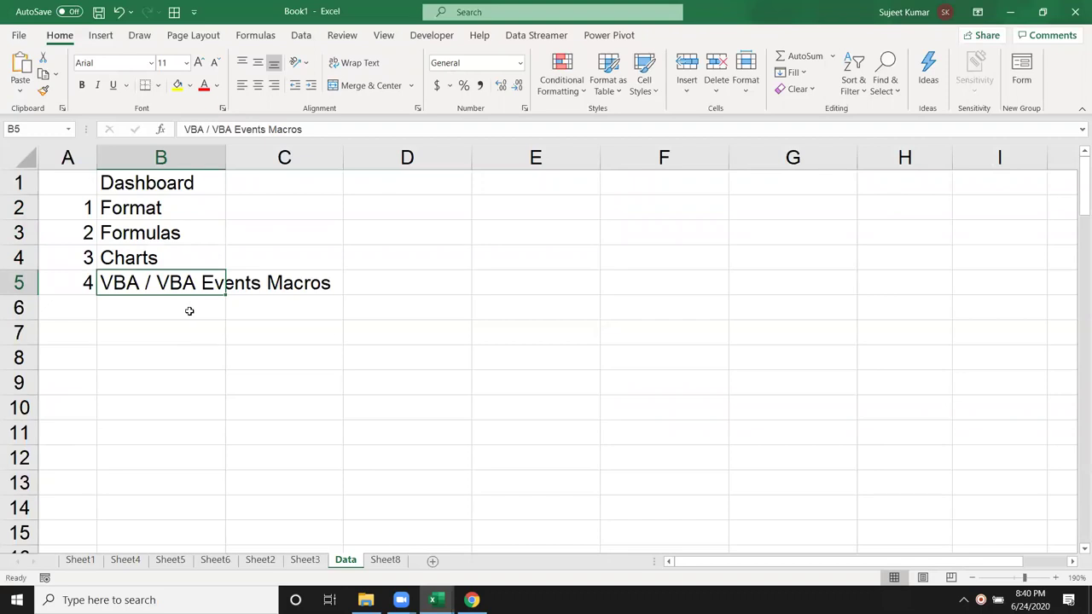
# Minimize the VBA editor and return to the Data sheet's topic list.
pyautogui.click(450, 586)
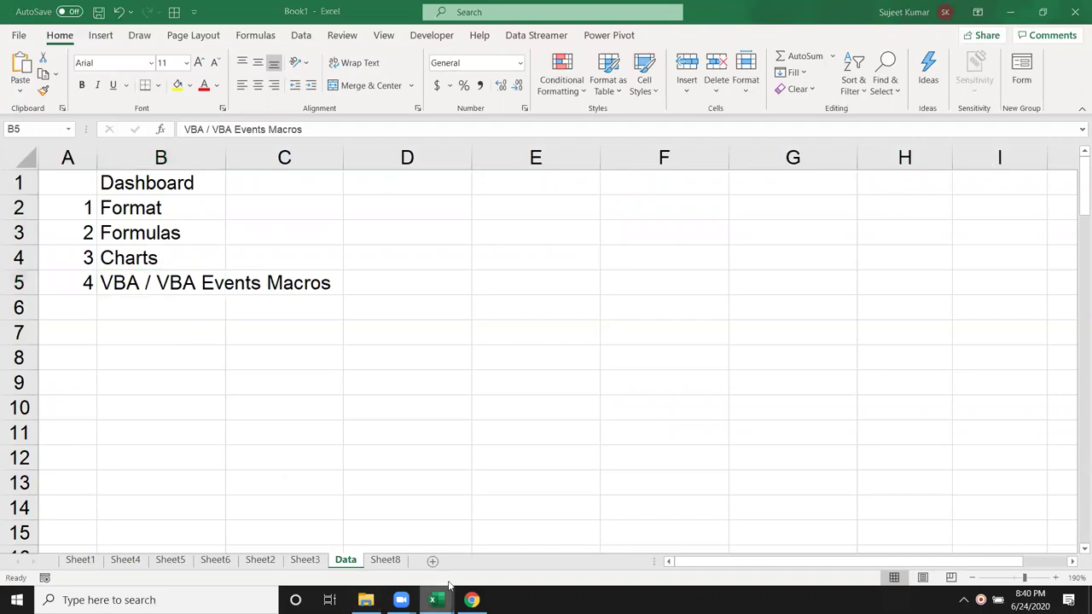
pyautogui.click(471, 551)
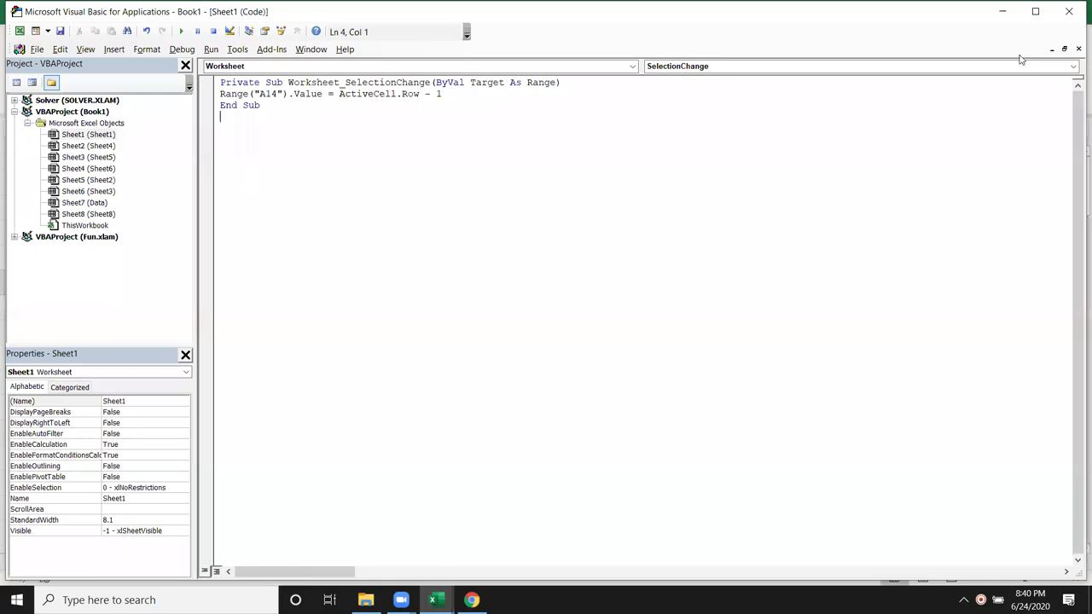
pyautogui.click(1002, 11)
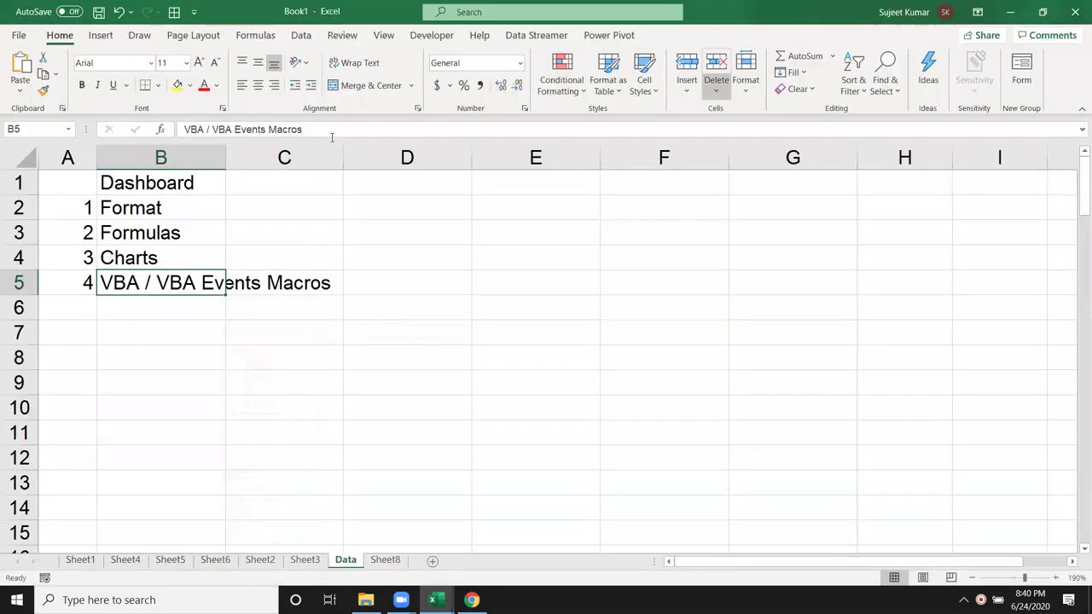
pyautogui.click(155, 249)
pyautogui.click(161, 237)
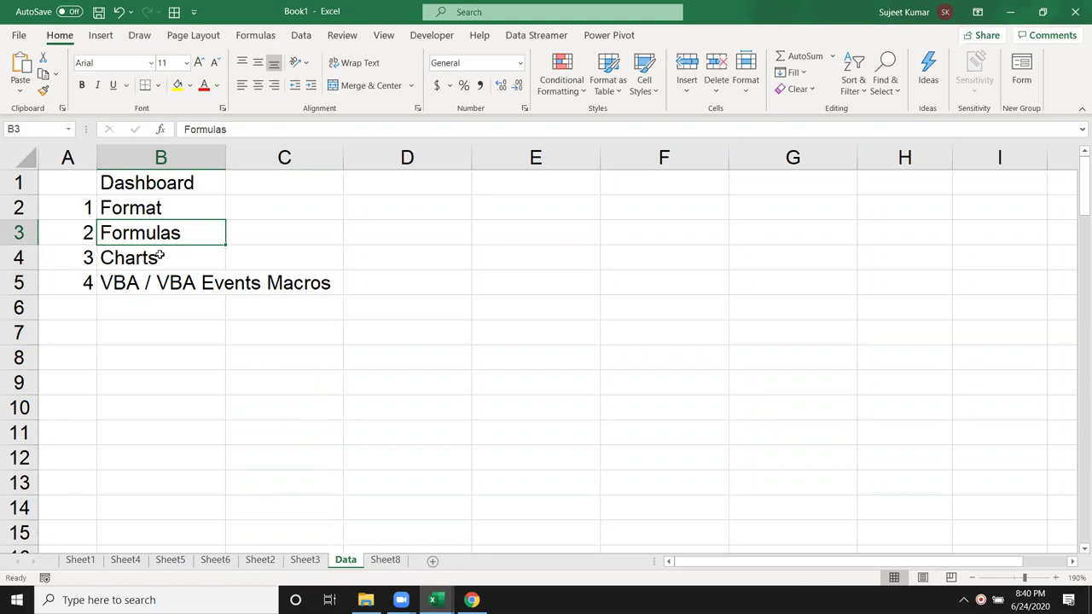
pyautogui.click(158, 260)
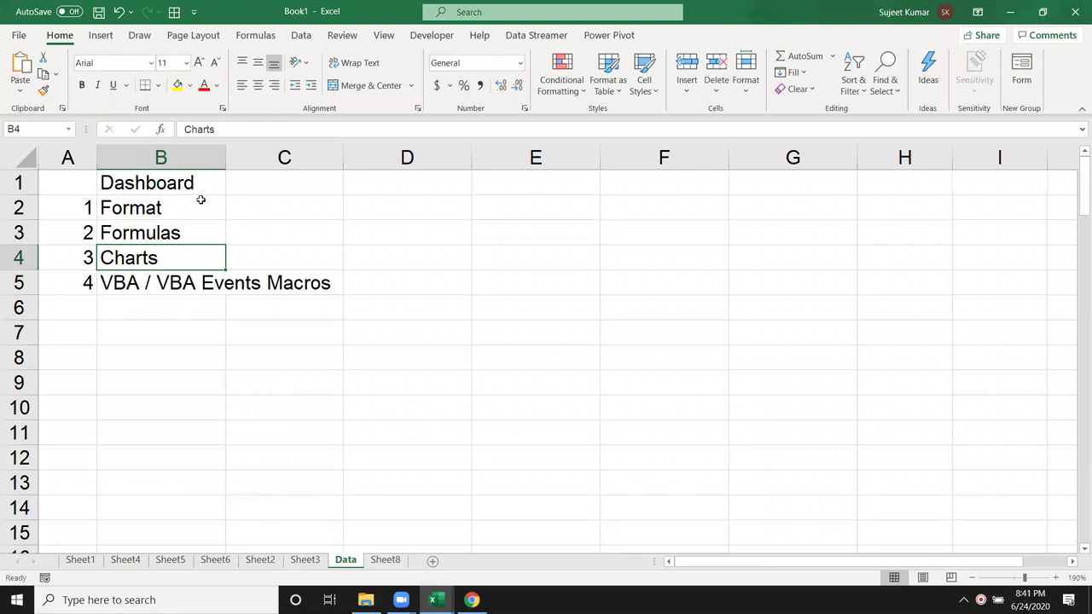
pyautogui.moveTo(202, 203); pyautogui.dragTo(207, 275)
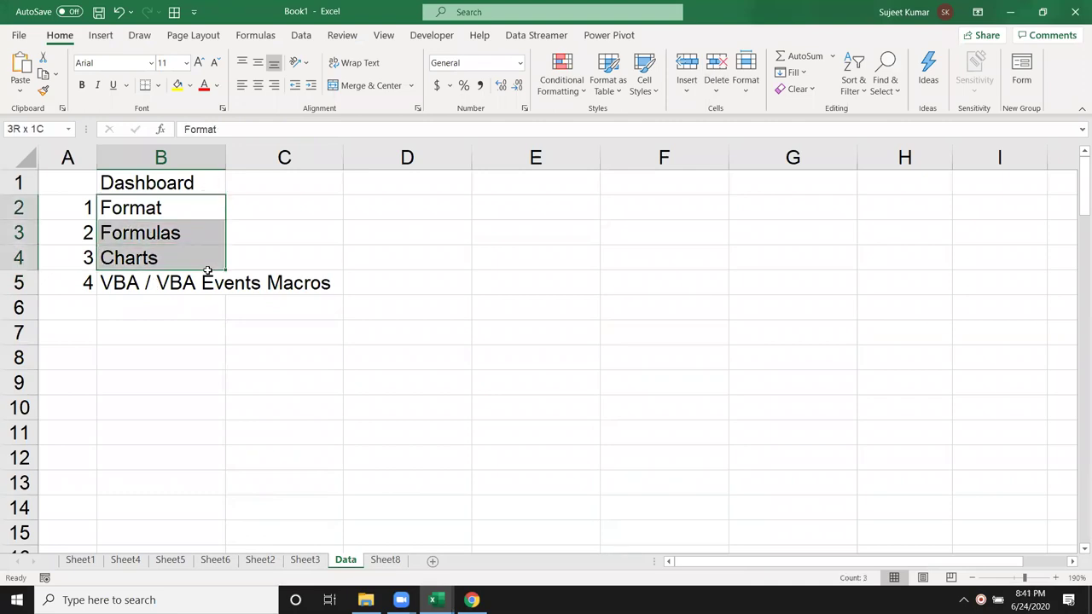
# Enter 25-30 in cell D3 beside Formulas.
pyautogui.click(389, 231)
pyautogui.write('25-')
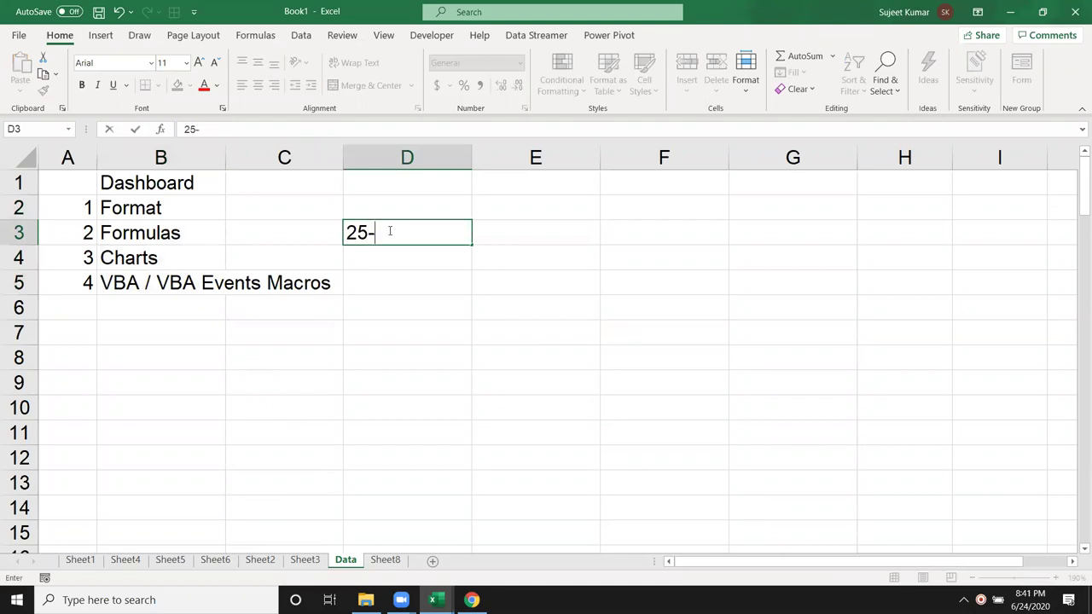
pyautogui.write('30')
pyautogui.press('Return')
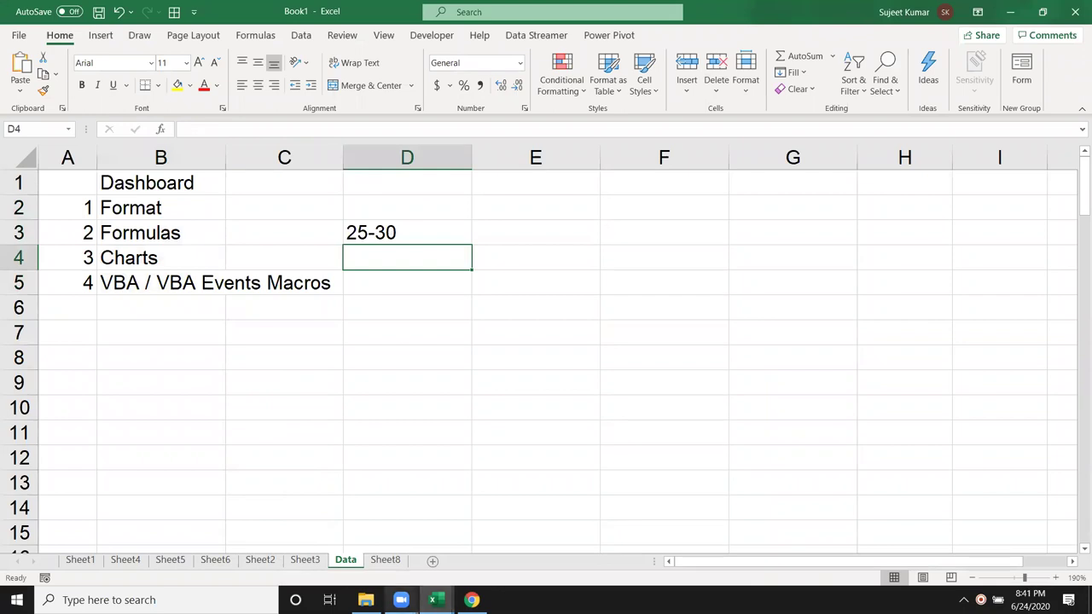
pyautogui.click(365, 599)
pyautogui.scroll(-2, 224, 286)
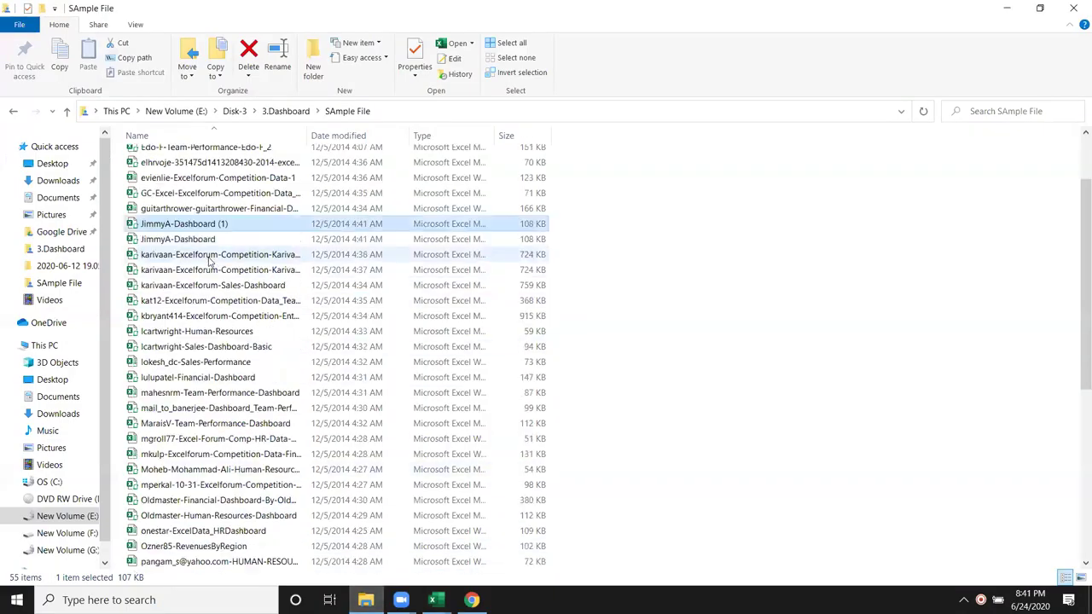
pyautogui.scroll(-1, 213, 260)
pyautogui.click(13, 113)
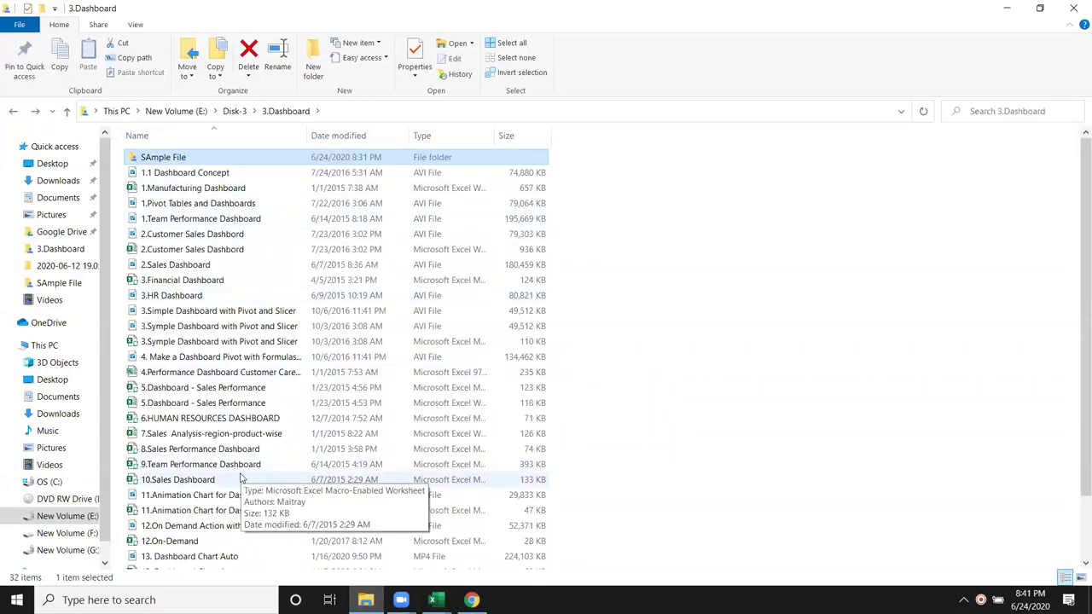
pyautogui.click(201, 251)
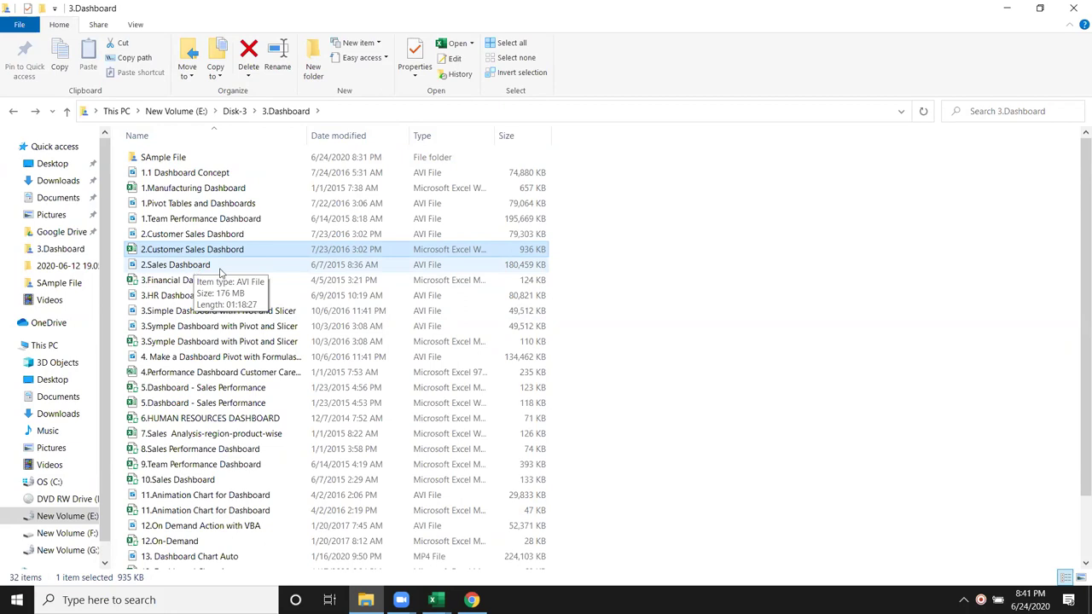
pyautogui.click(215, 326)
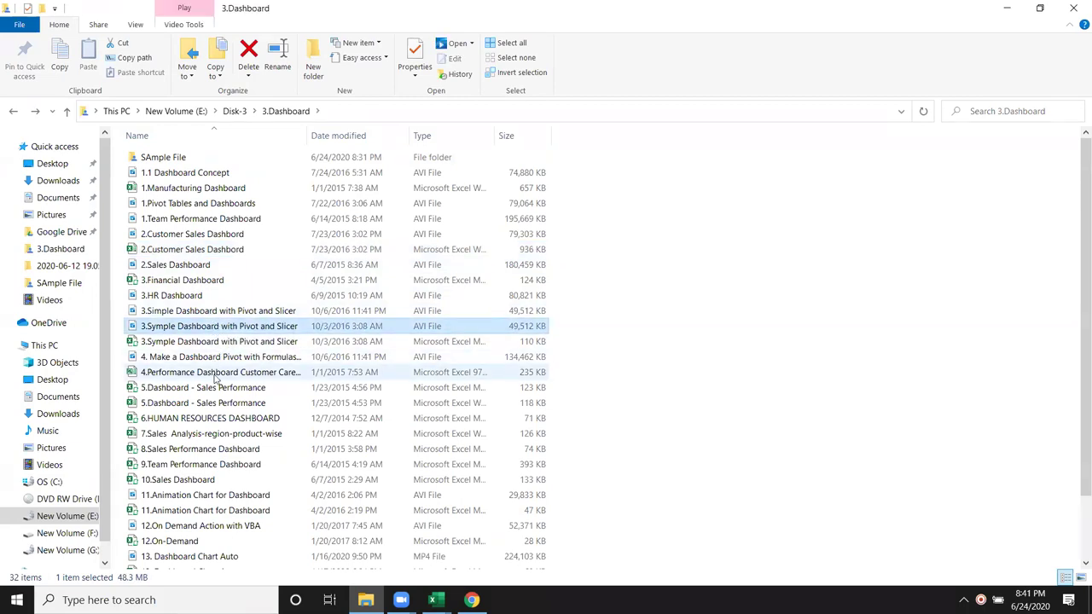
pyautogui.click(215, 372)
pyautogui.click(218, 403)
pyautogui.click(220, 433)
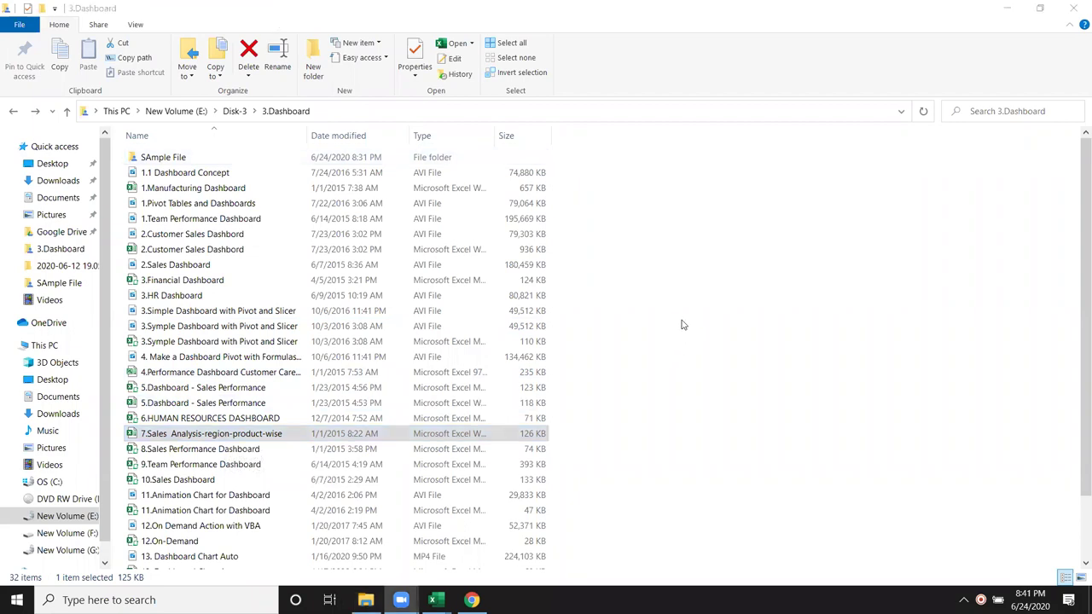
pyautogui.click(1008, 7)
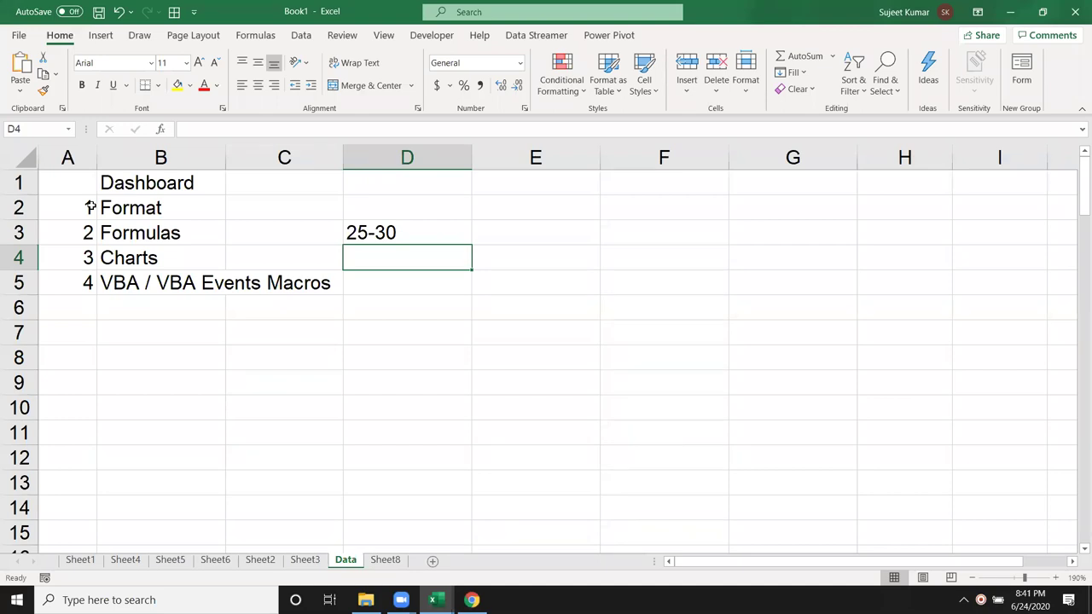
# Select the topics in B2:B5 and close the open File Explorer window.
pyautogui.moveTo(130, 205); pyautogui.dragTo(143, 291)
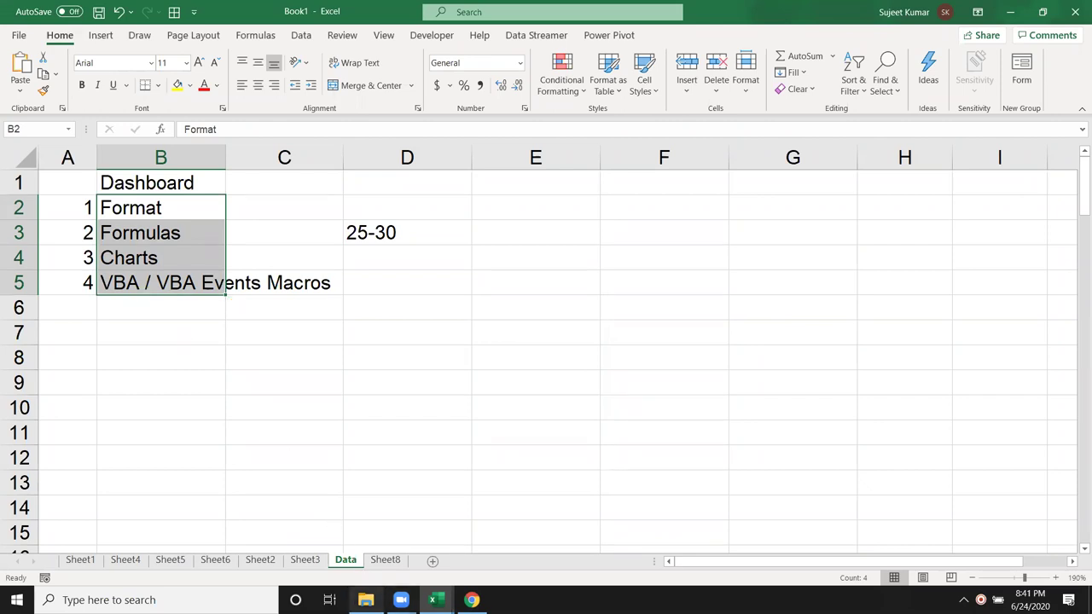
pyautogui.click(365, 599)
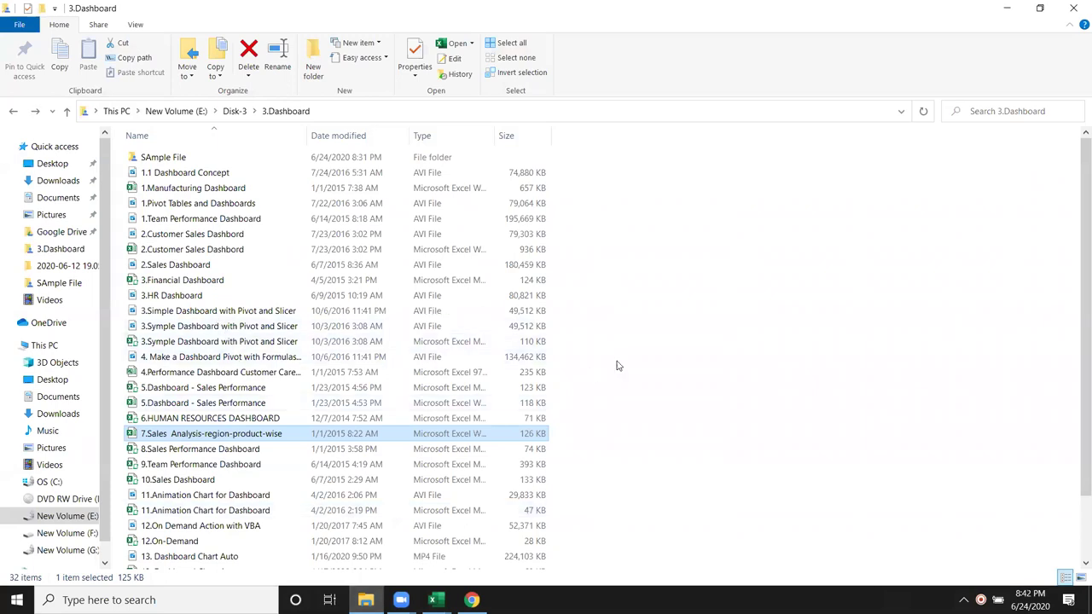
pyautogui.click(1075, 7)
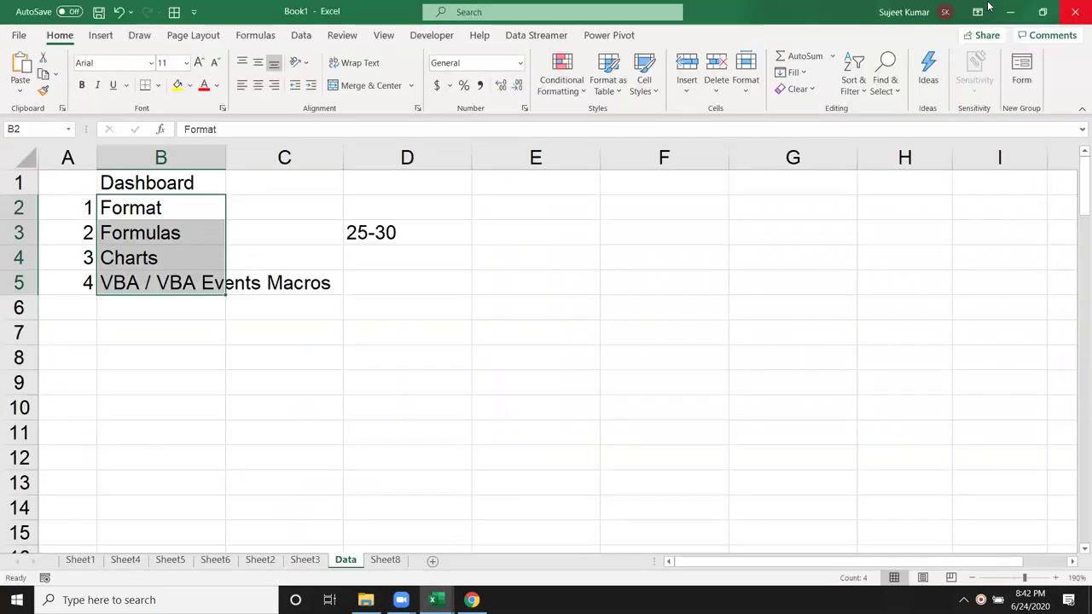
# Enter Pivot Table in C2 beside Format, then start a new File Explorer window.
pyautogui.click(262, 214)
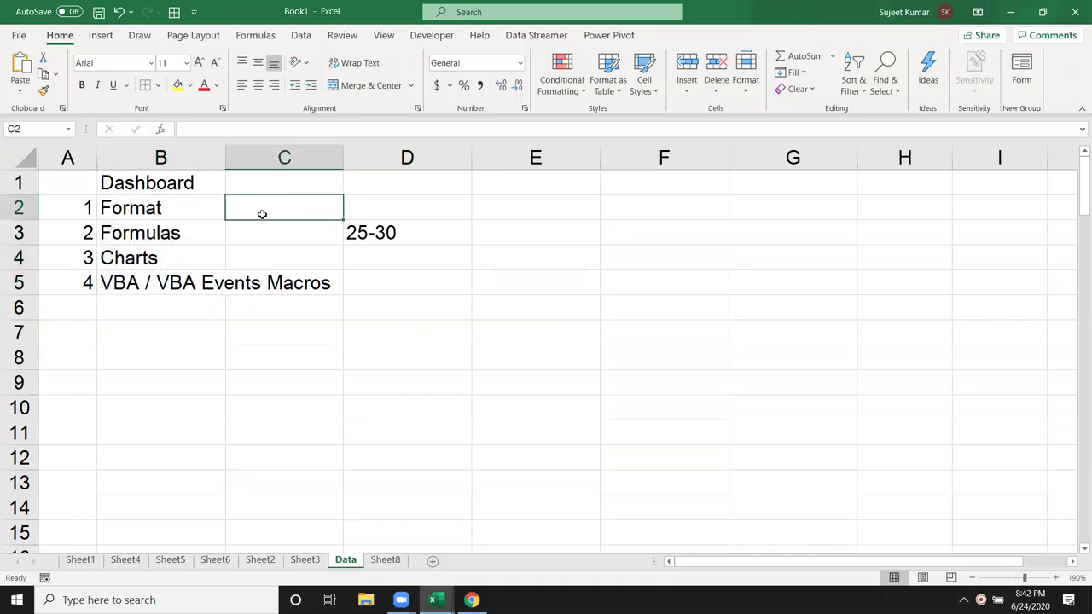
pyautogui.write('Pivot ')
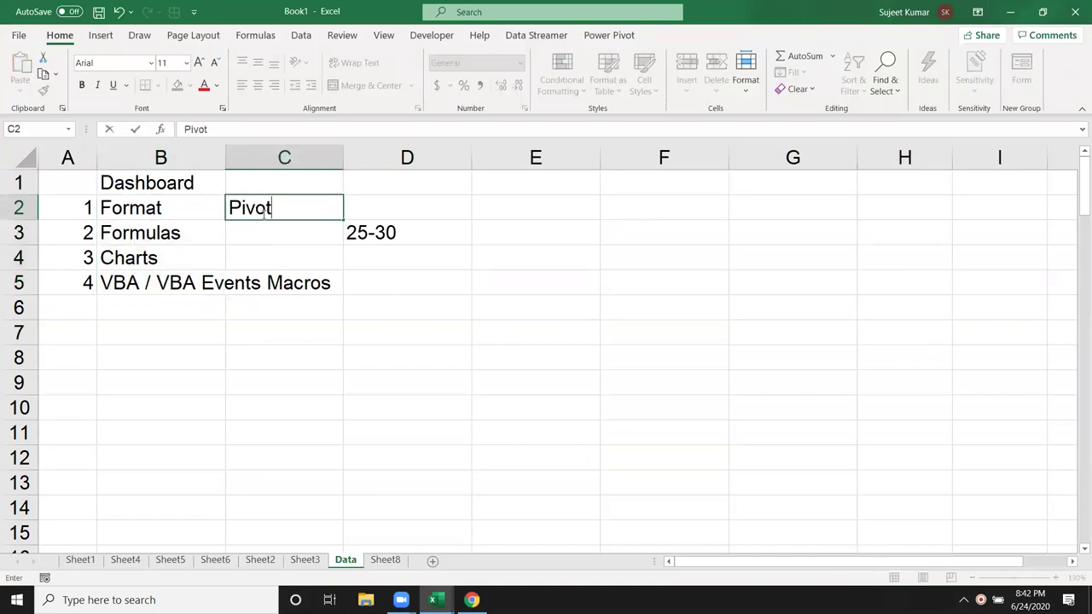
pyautogui.write('Table')
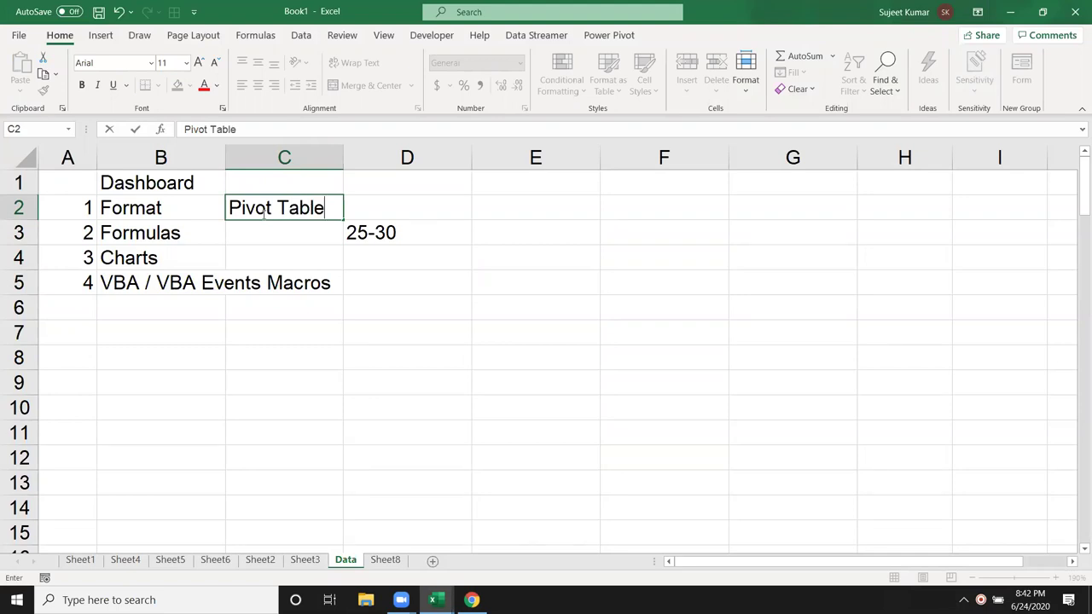
pyautogui.press('Return')
pyautogui.click(264, 213)
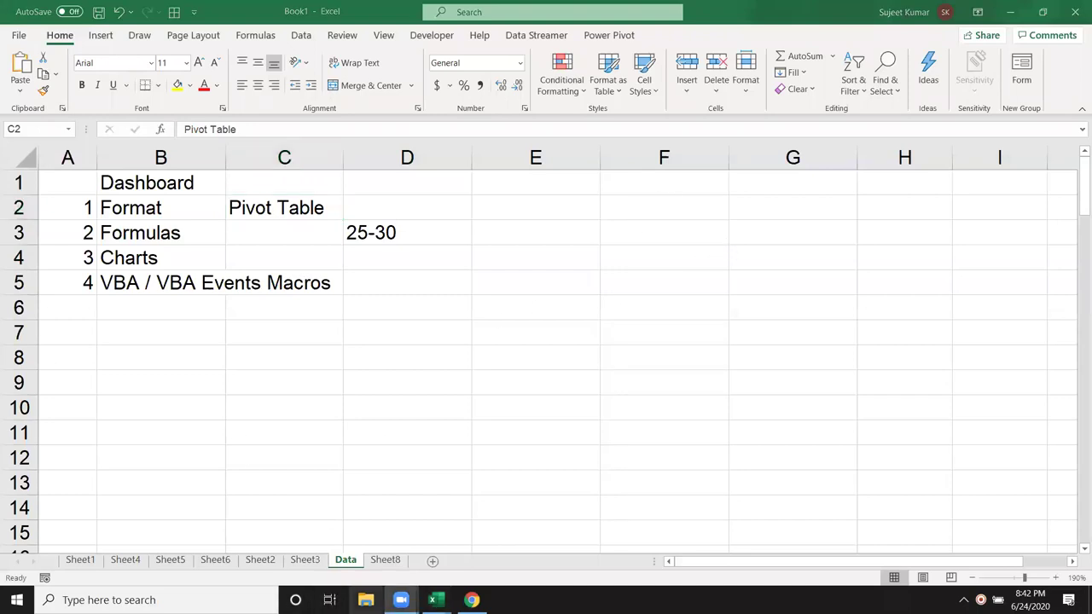
pyautogui.click(365, 599)
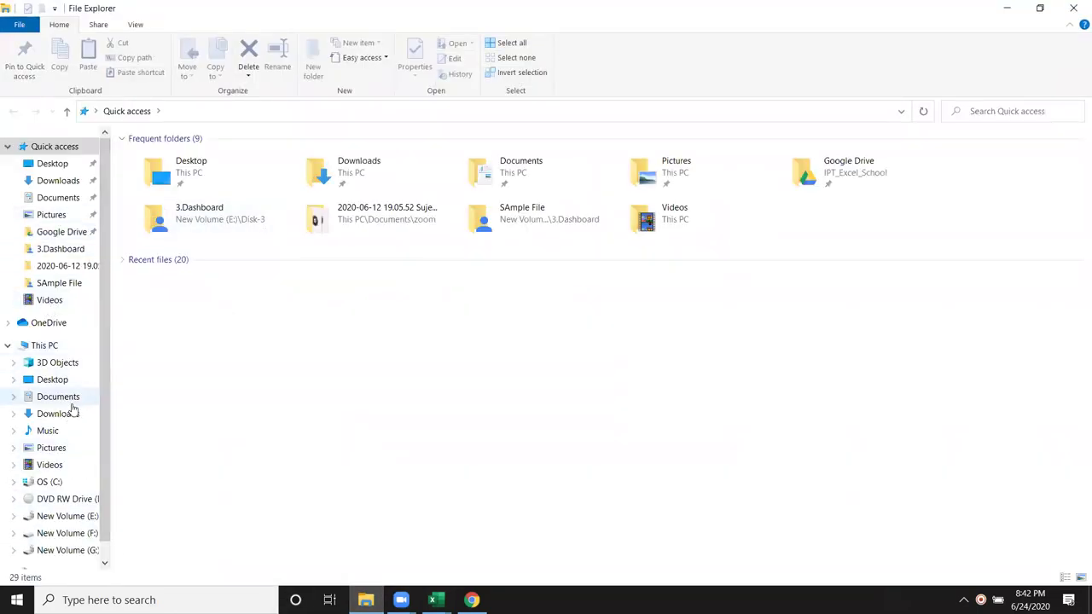
# From Quick access > 3.Dashboard, open the 6.HUMAN RESOURCES DASHBOARD workbook read-only.
pyautogui.click(75, 249)
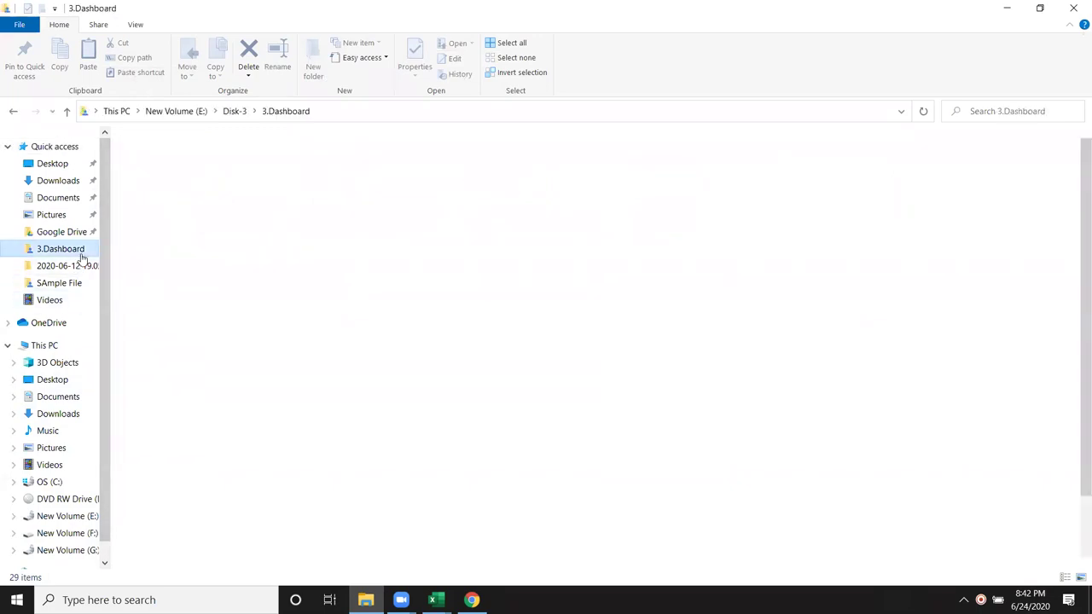
pyautogui.scroll(-2, 208, 367)
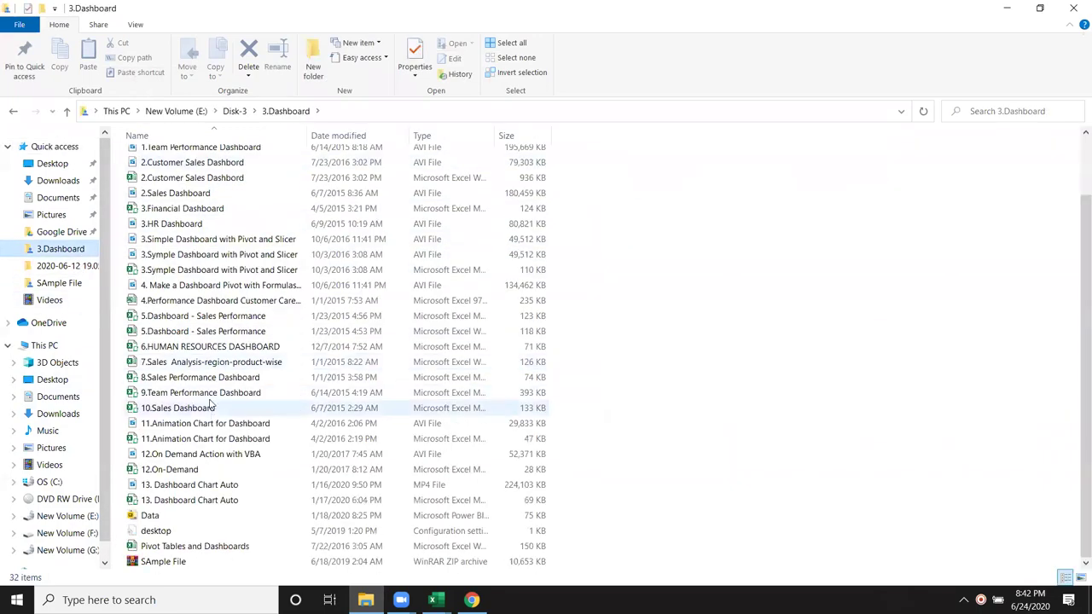
pyautogui.click(200, 352)
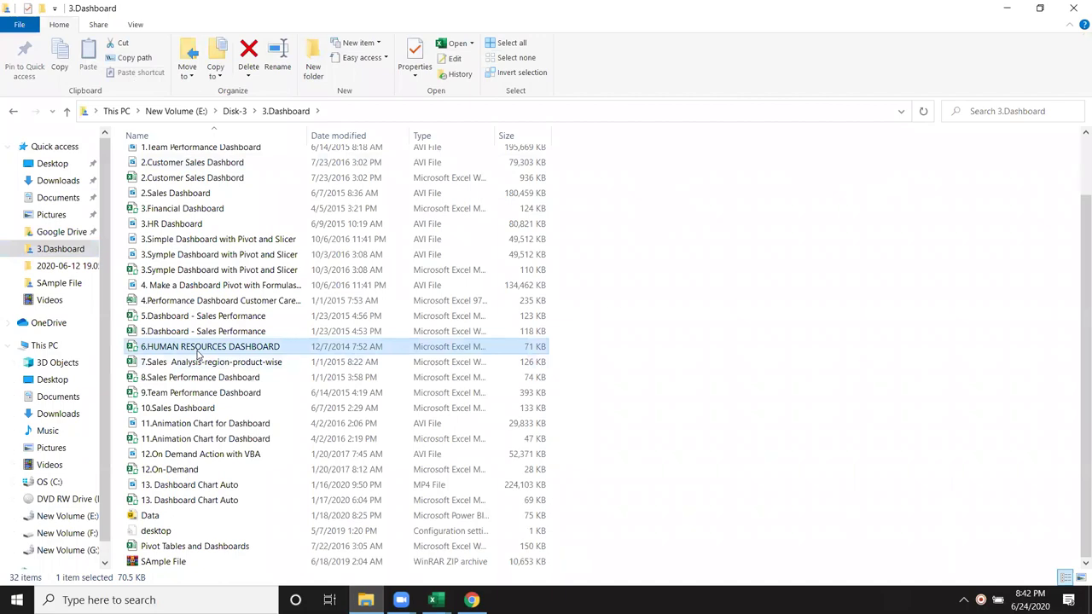
pyautogui.doubleClick(199, 351)
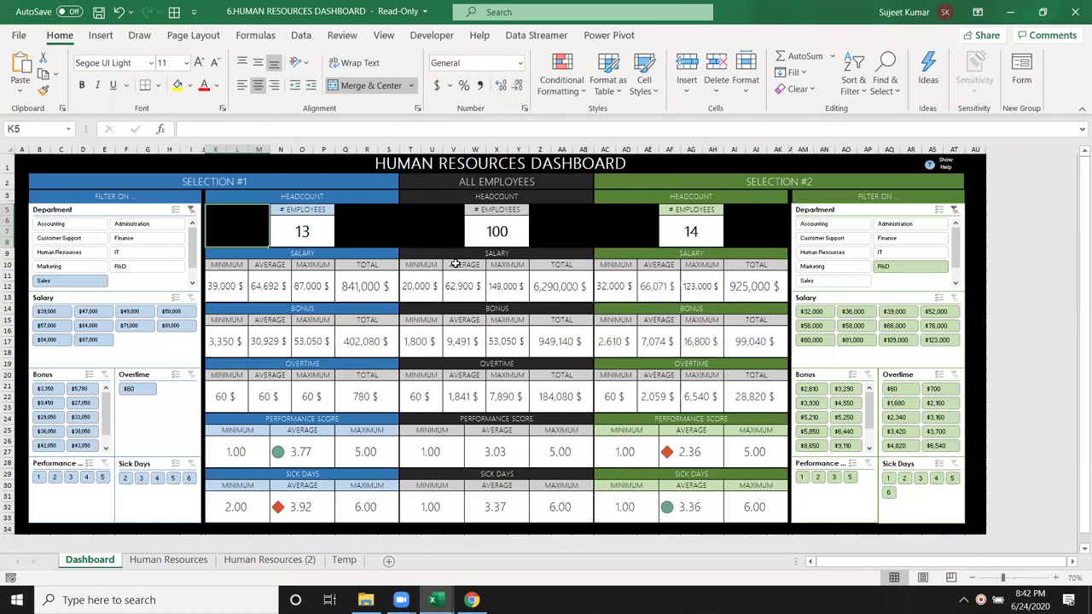
# Inspect the source formulas behind the salary minimum, average, maximum, total and the bonus average.
pyautogui.click(435, 184)
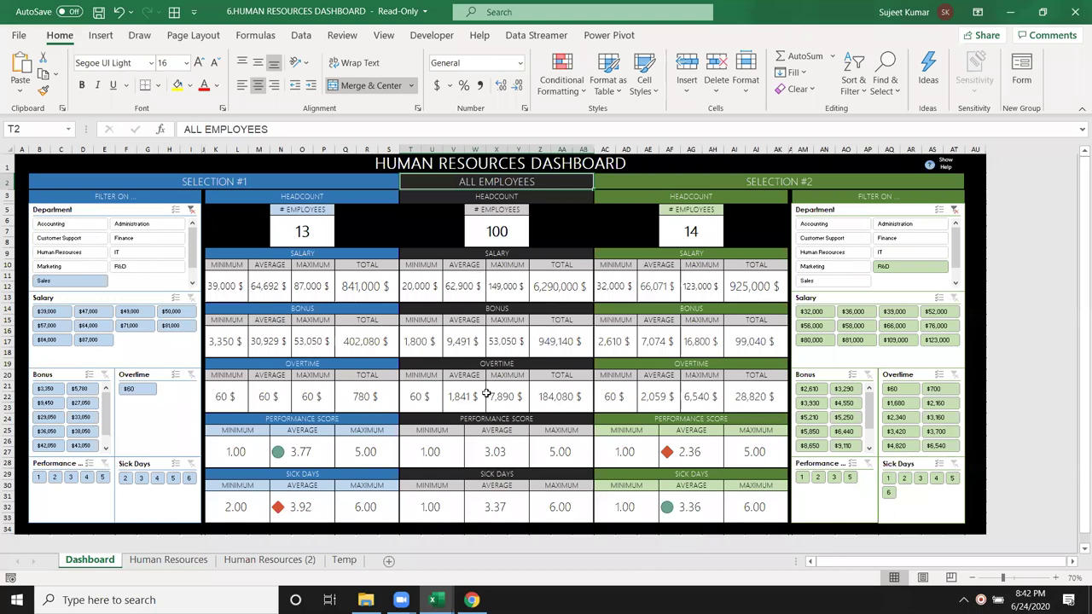
pyautogui.scroll(2, 467, 307)
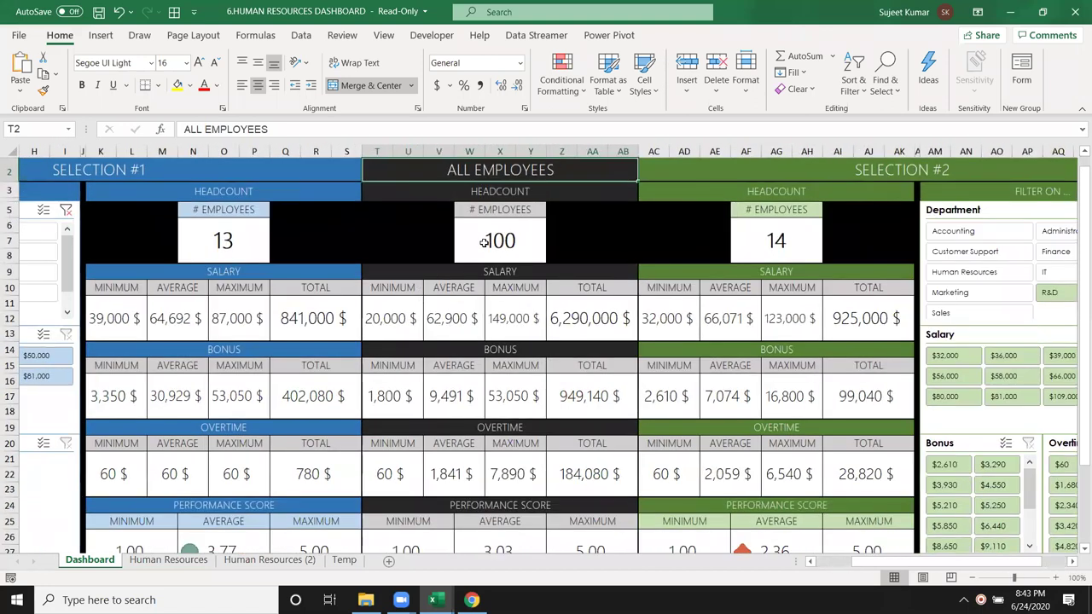
pyautogui.click(416, 318)
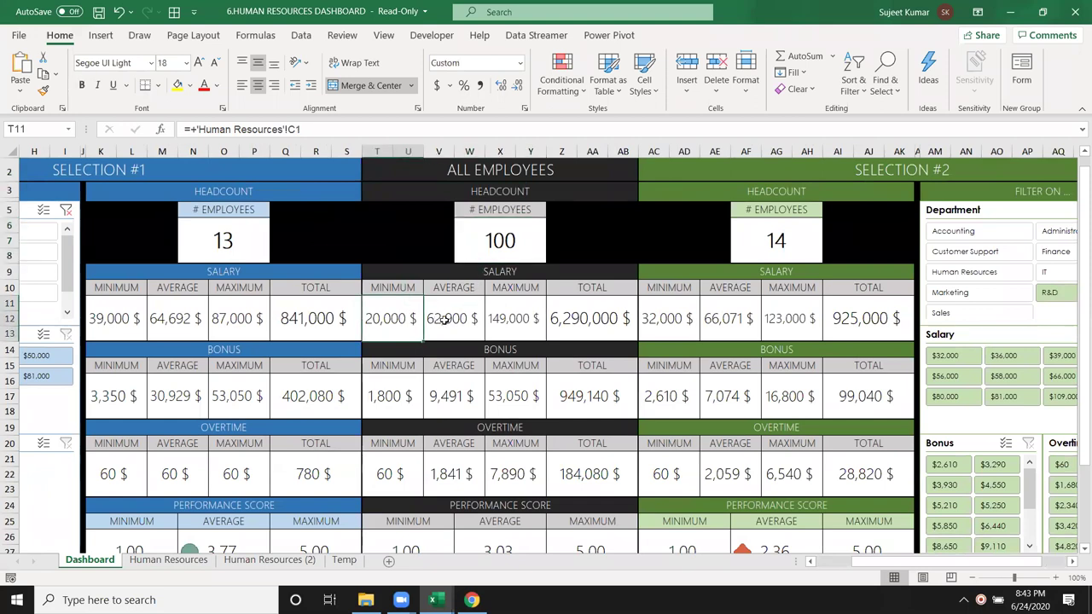
pyautogui.click(443, 320)
pyautogui.click(512, 319)
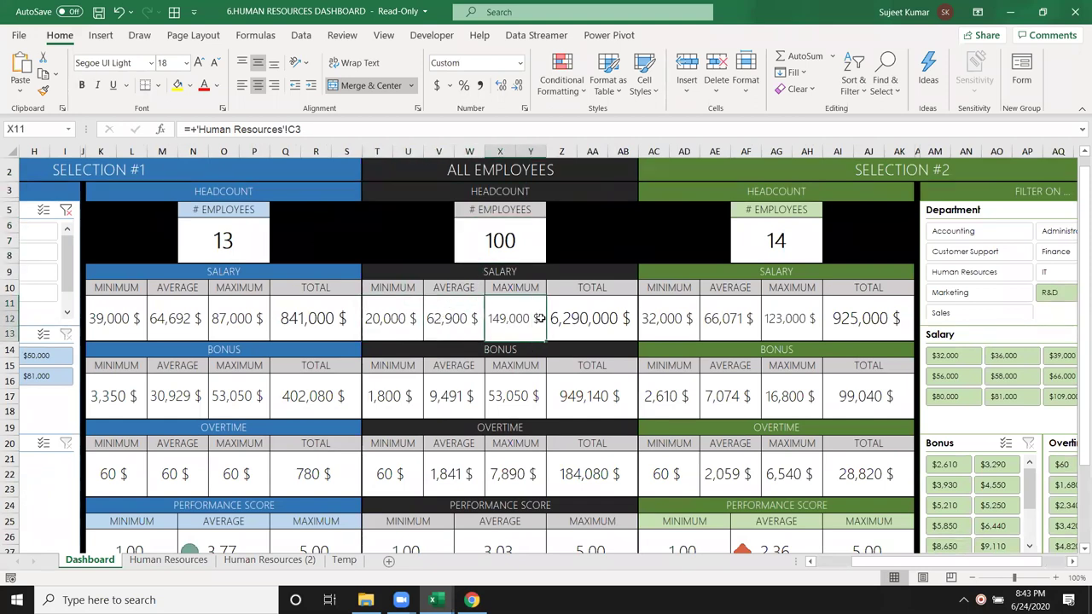
pyautogui.click(604, 311)
pyautogui.click(494, 390)
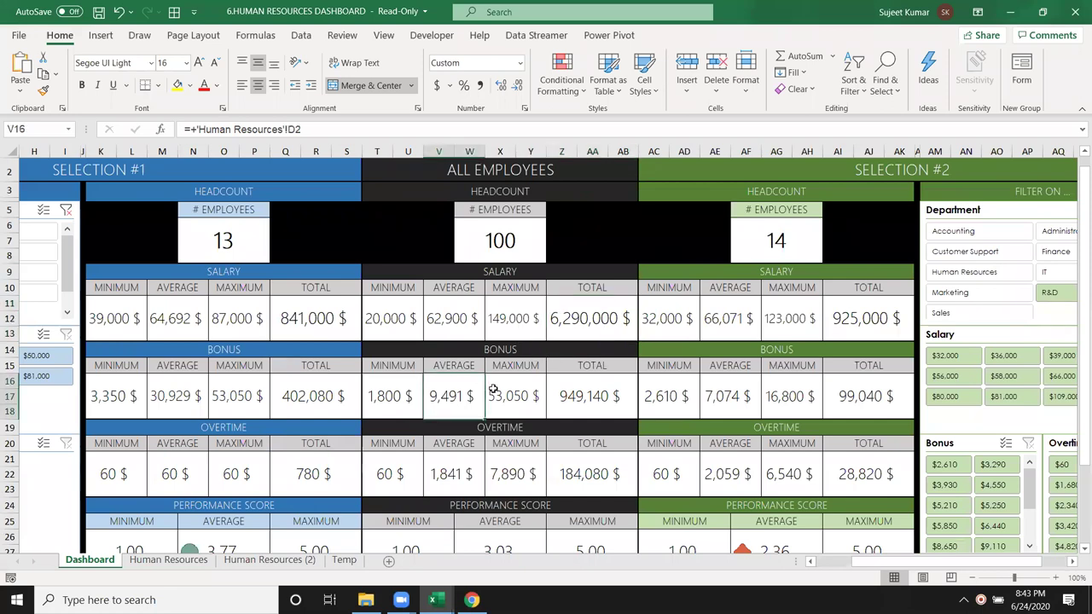
# Inspect the performance score min/max and sick days min/average/max source formulas.
pyautogui.scroll(-2, 498, 462)
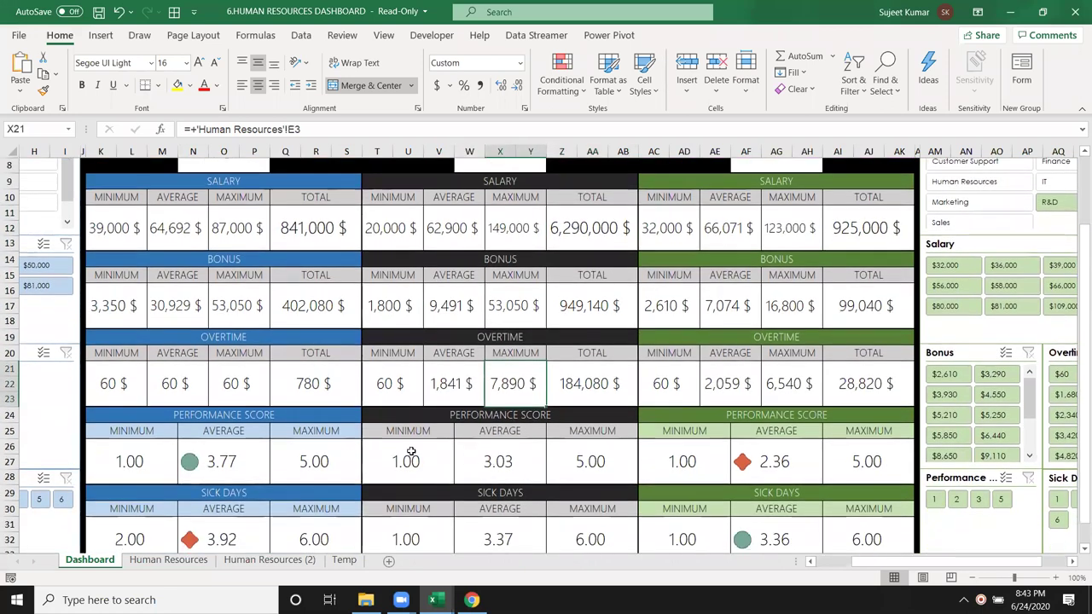
pyautogui.click(453, 461)
pyautogui.click(556, 461)
pyautogui.scroll(-1, 556, 461)
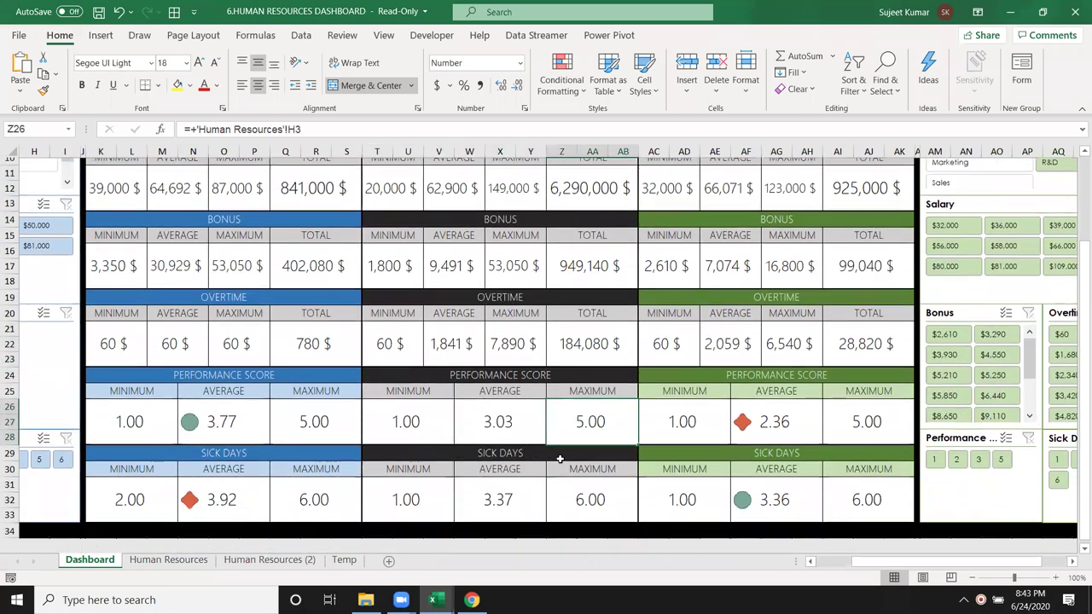
pyautogui.click(432, 494)
pyautogui.click(545, 503)
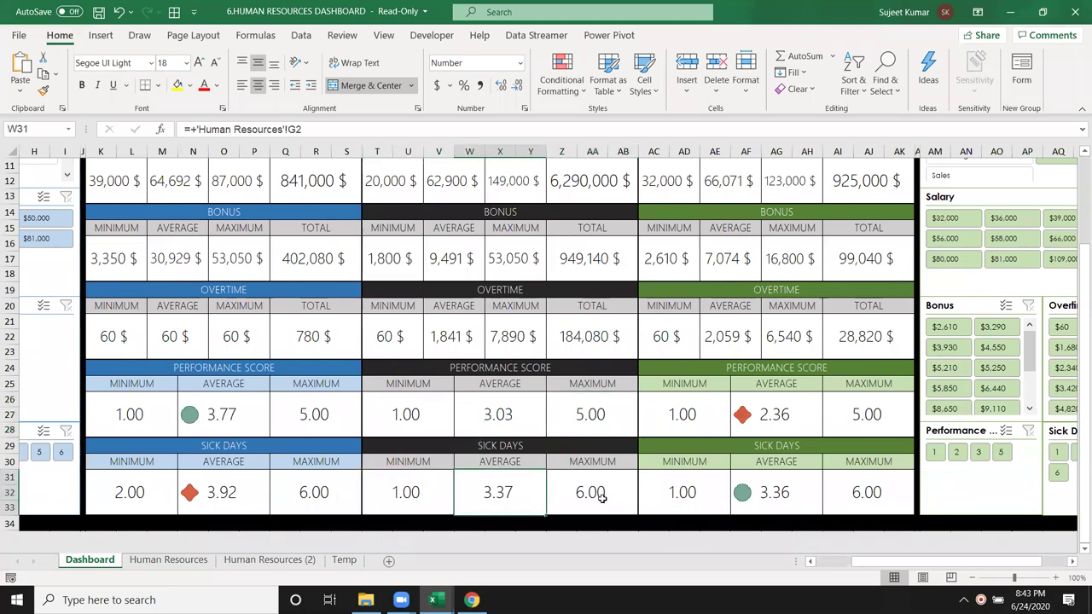
pyautogui.click(602, 497)
pyautogui.scroll(2, 405, 492)
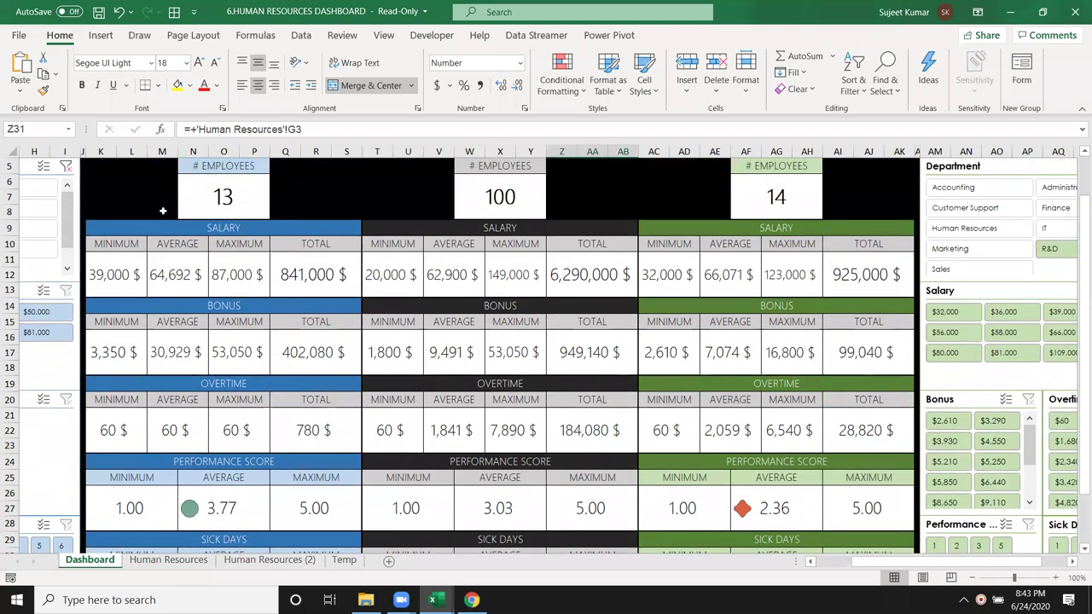
pyautogui.scroll(1, 133, 248)
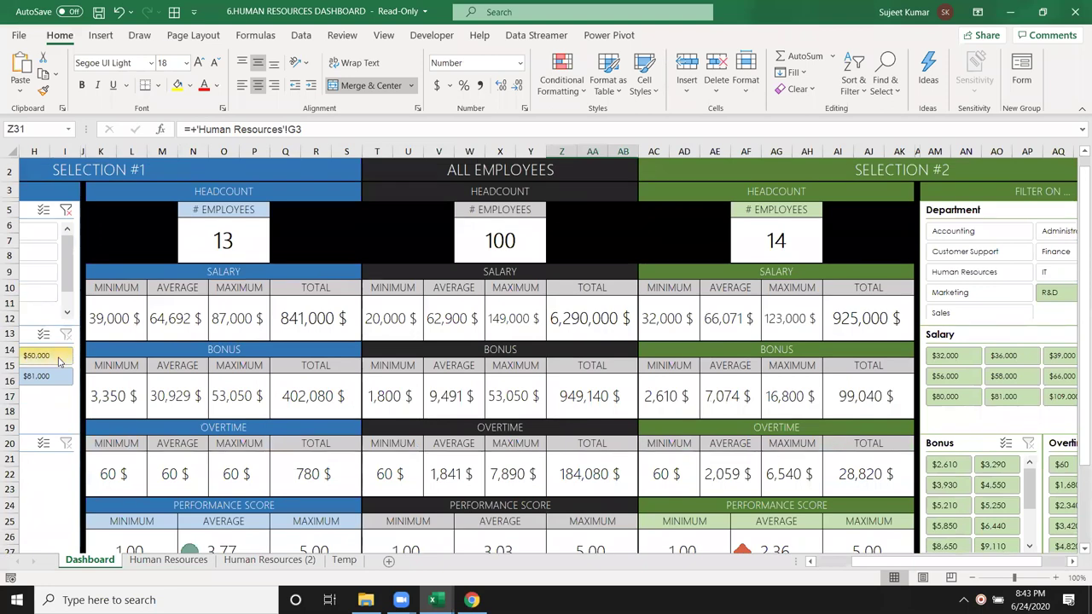
pyautogui.scroll(-1, 60, 362)
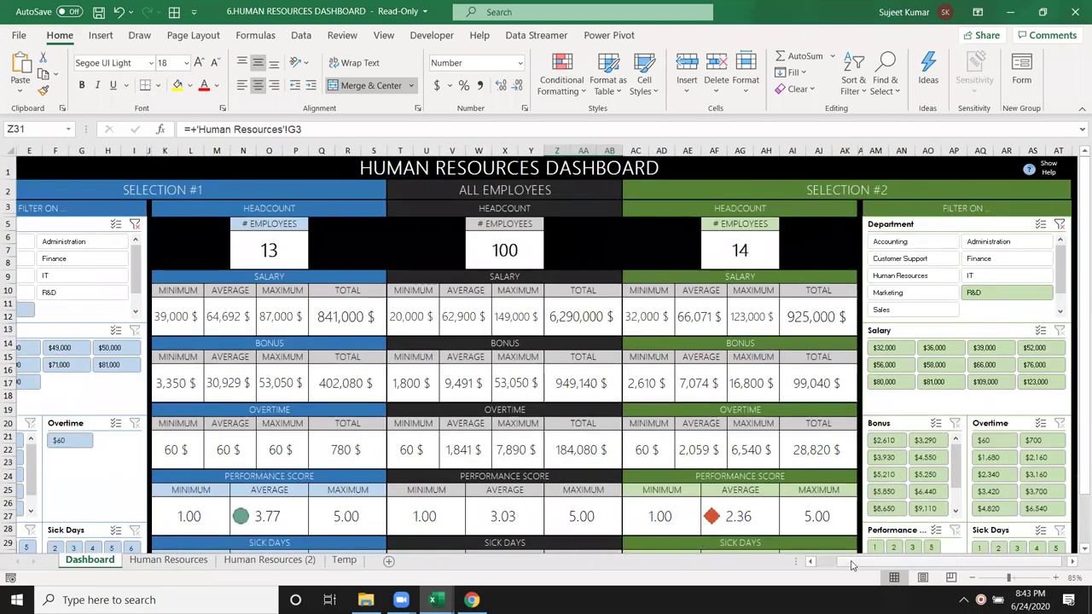
# Set the Department slicers to IT for Selection #1 and Finance for Selection #2, then inspect the bonus maximum formula.
pyautogui.moveTo(851, 565); pyautogui.dragTo(829, 565)
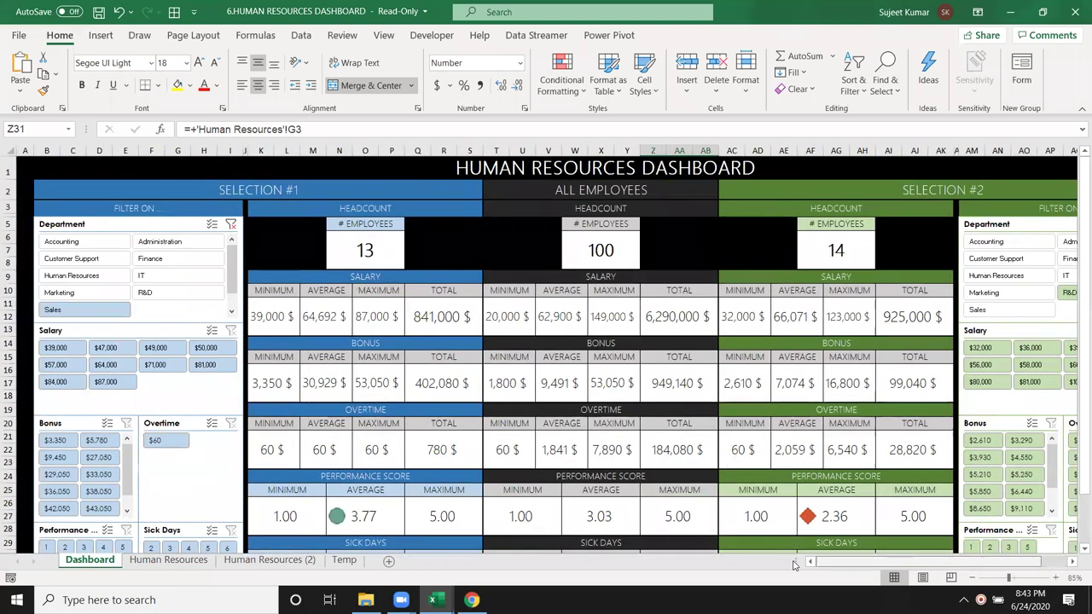
pyautogui.click(141, 276)
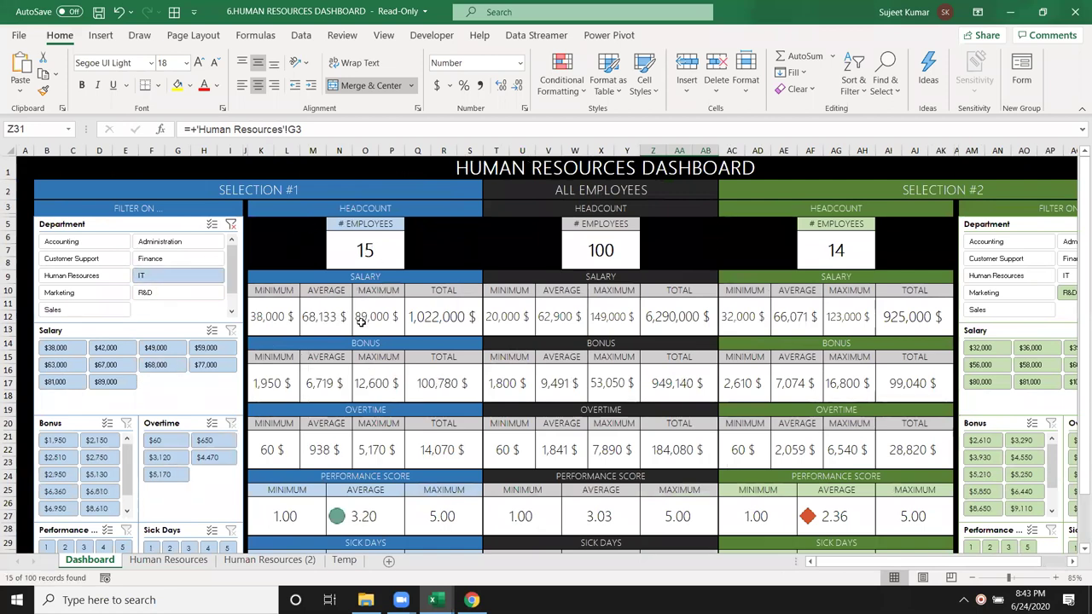
pyautogui.scroll(-3, 394, 483)
pyautogui.scroll(3, 394, 483)
pyautogui.moveTo(830, 561); pyautogui.dragTo(855, 561)
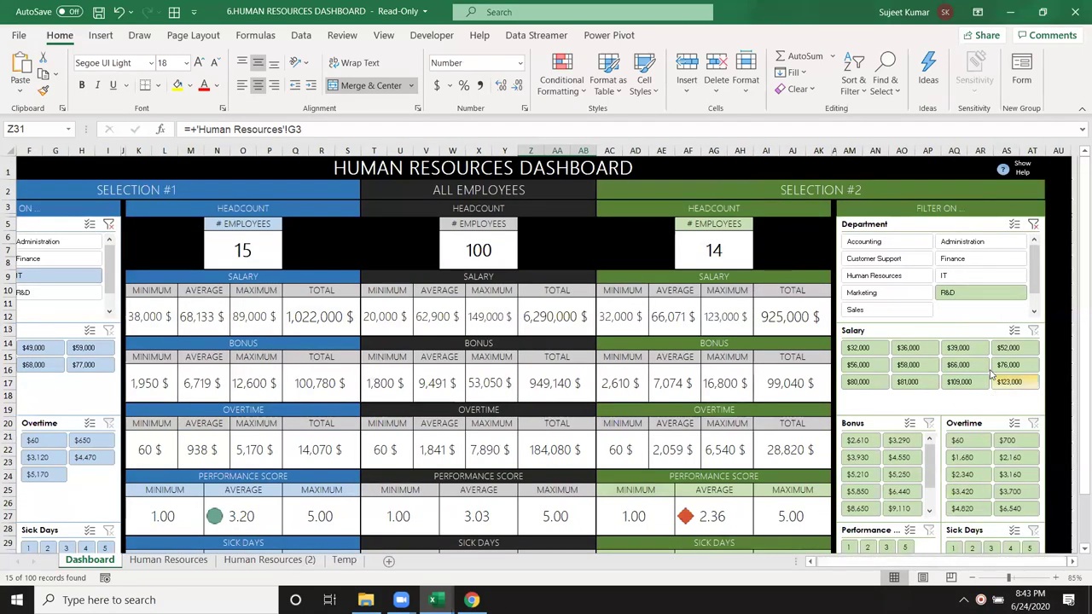
pyautogui.click(952, 261)
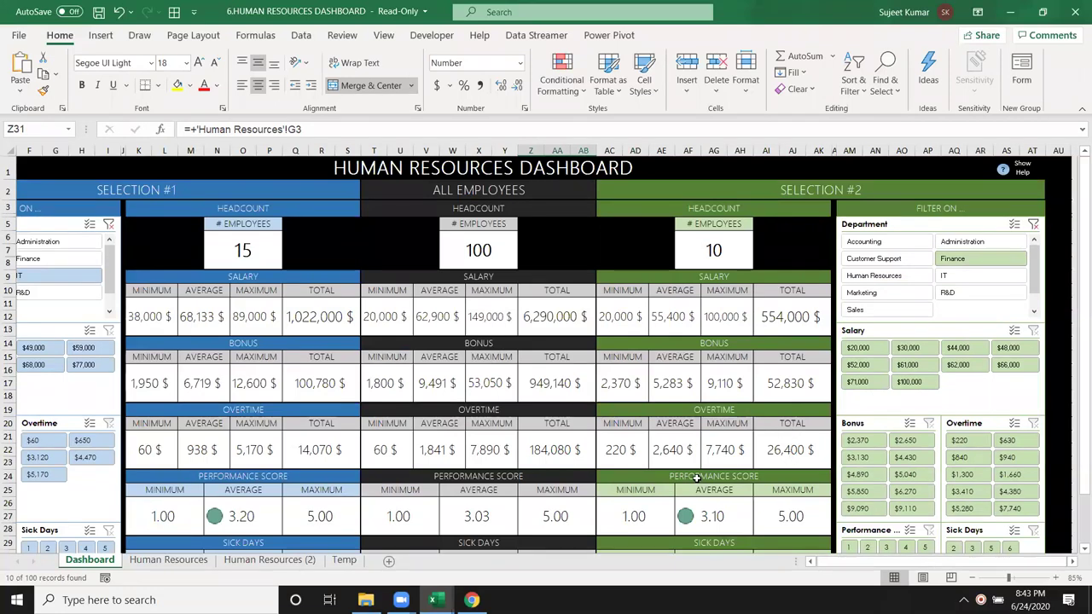
pyautogui.click(503, 379)
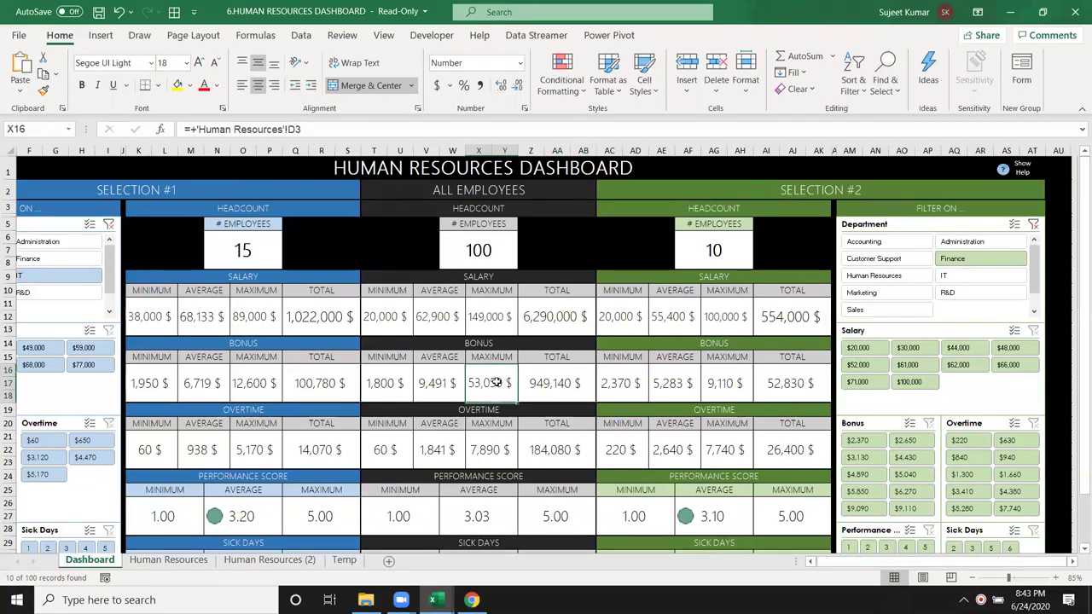
pyautogui.click(324, 130)
pyautogui.tripleClick(325, 129)
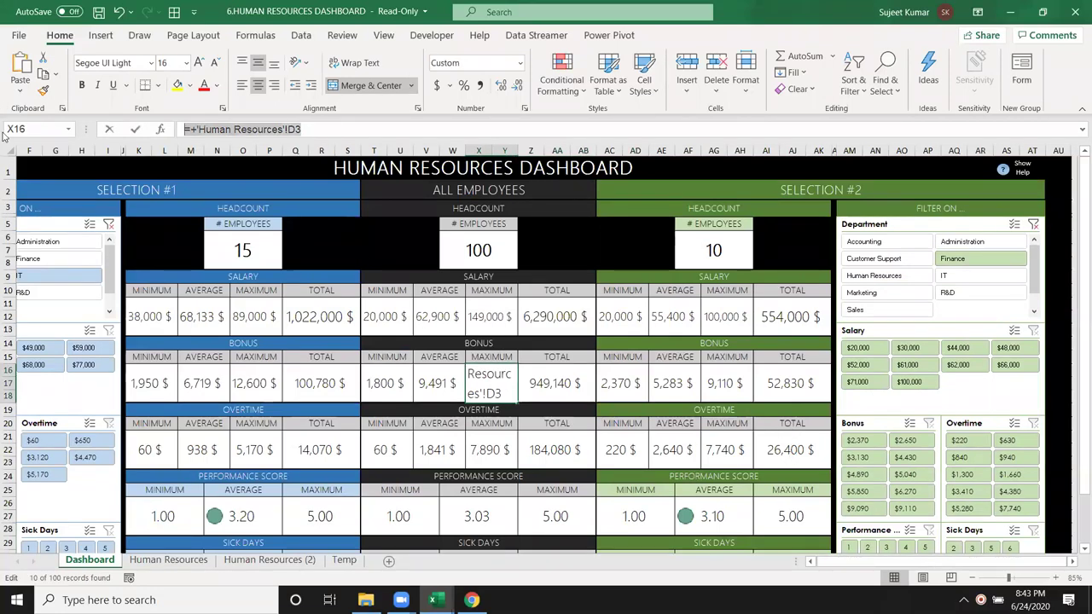
pyautogui.press('Escape')
pyautogui.click(169, 560)
pyautogui.doubleClick(243, 267)
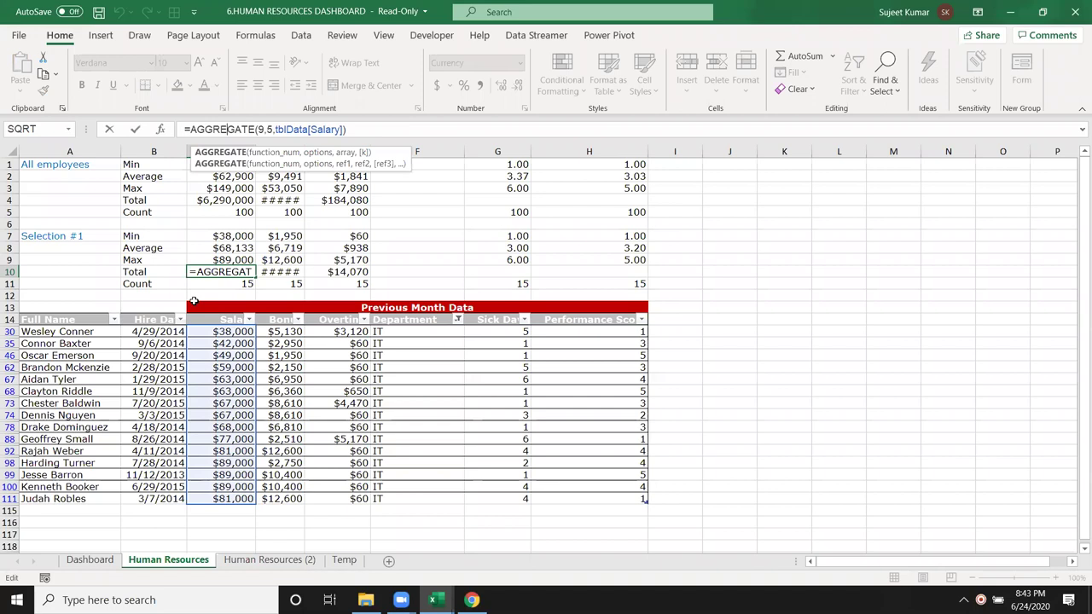
pyautogui.press('Escape')
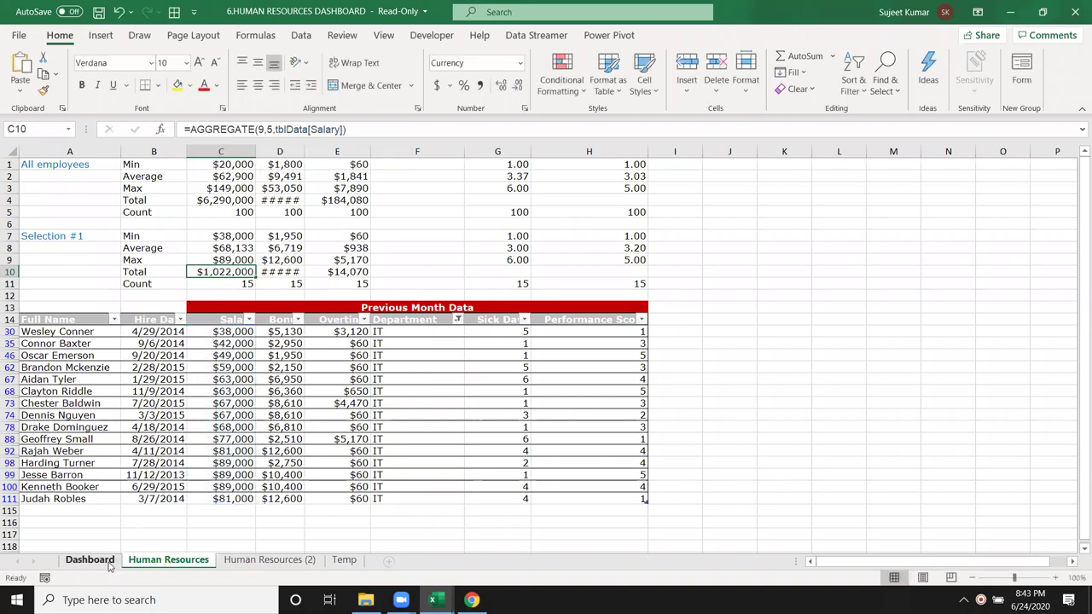
pyautogui.click(90, 561)
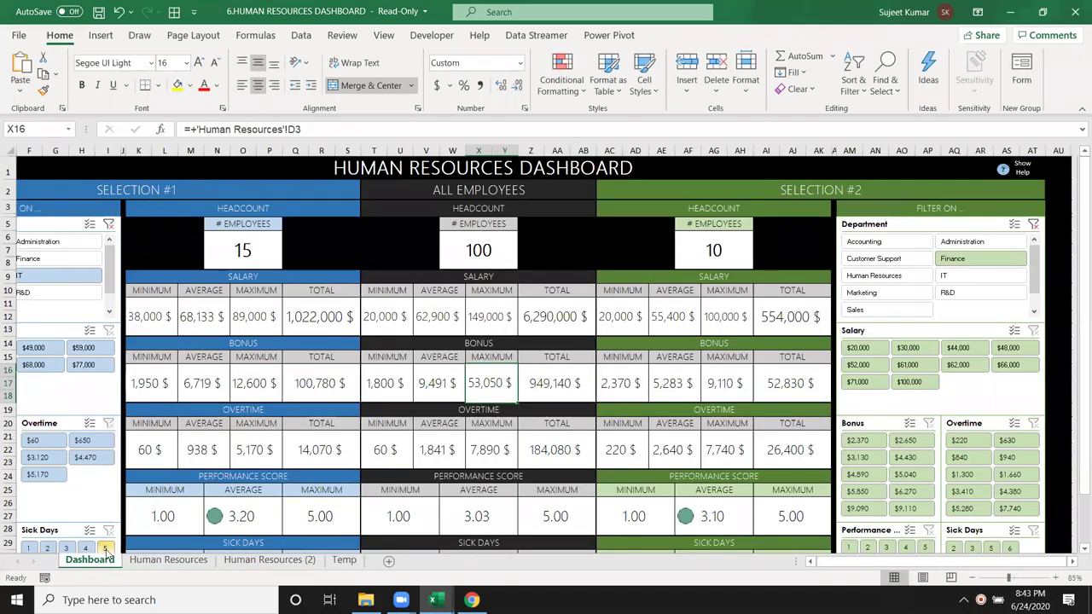
# Close the HR dashboard with Don't Save, then minimise Excel and File Explorer to reveal the desktop.
pyautogui.scroll(-3, 107, 549)
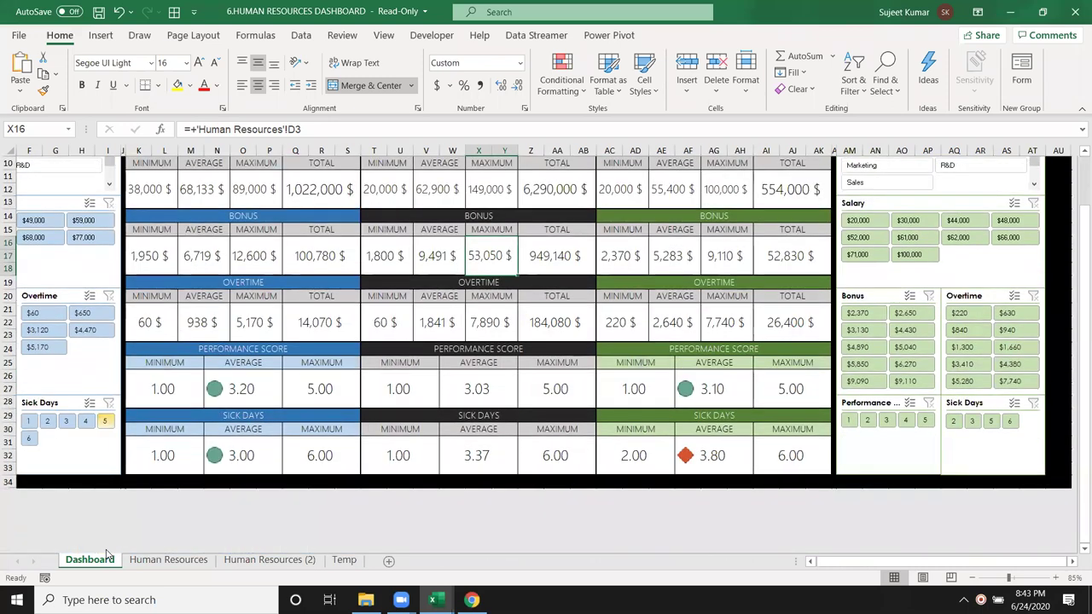
pyautogui.scroll(3, 108, 556)
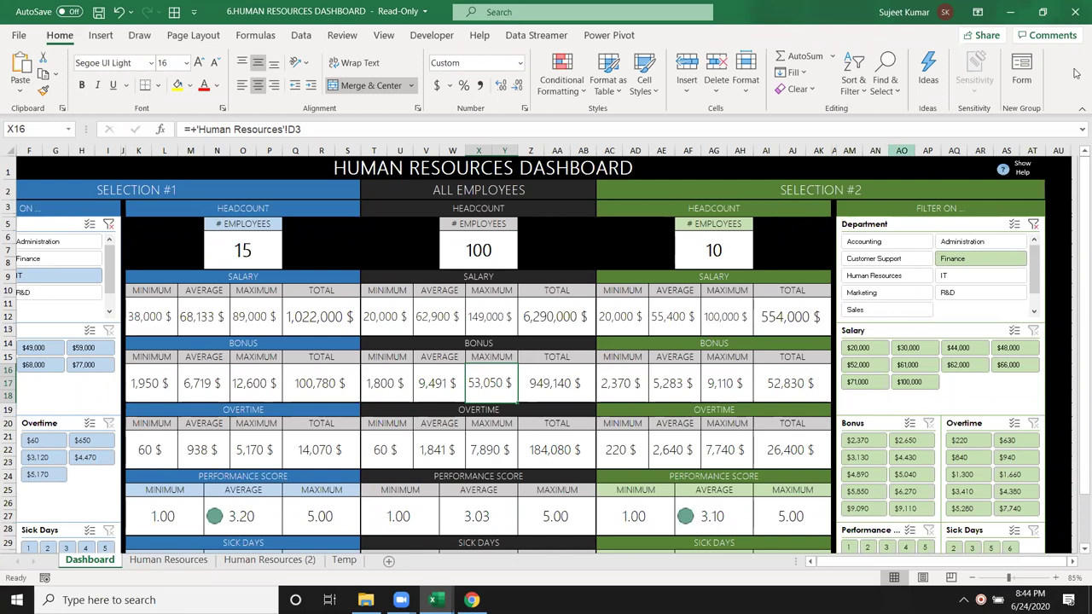
pyautogui.click(1075, 12)
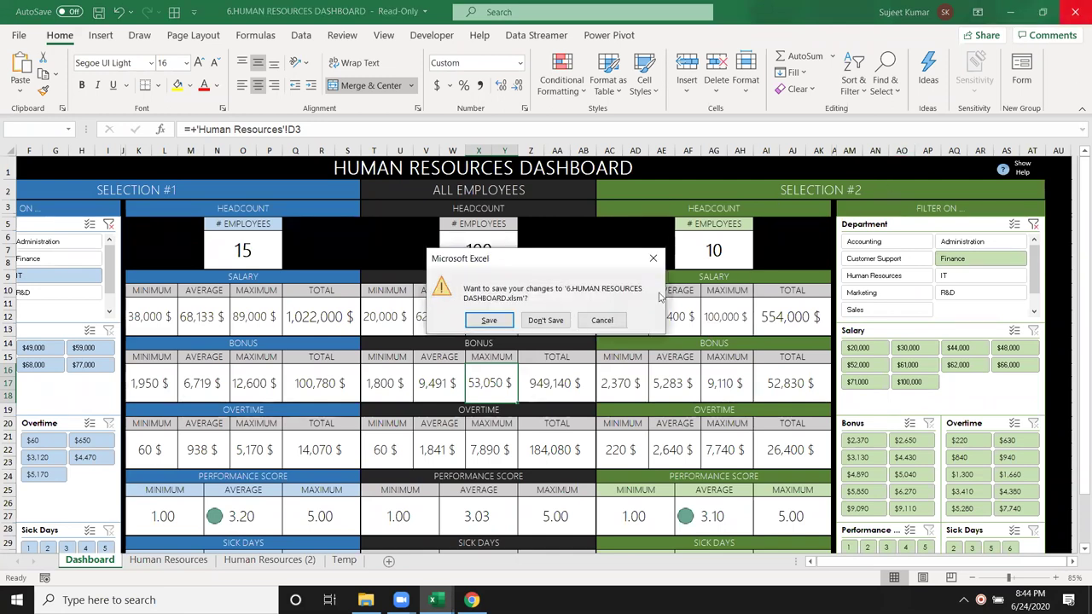
pyautogui.click(546, 321)
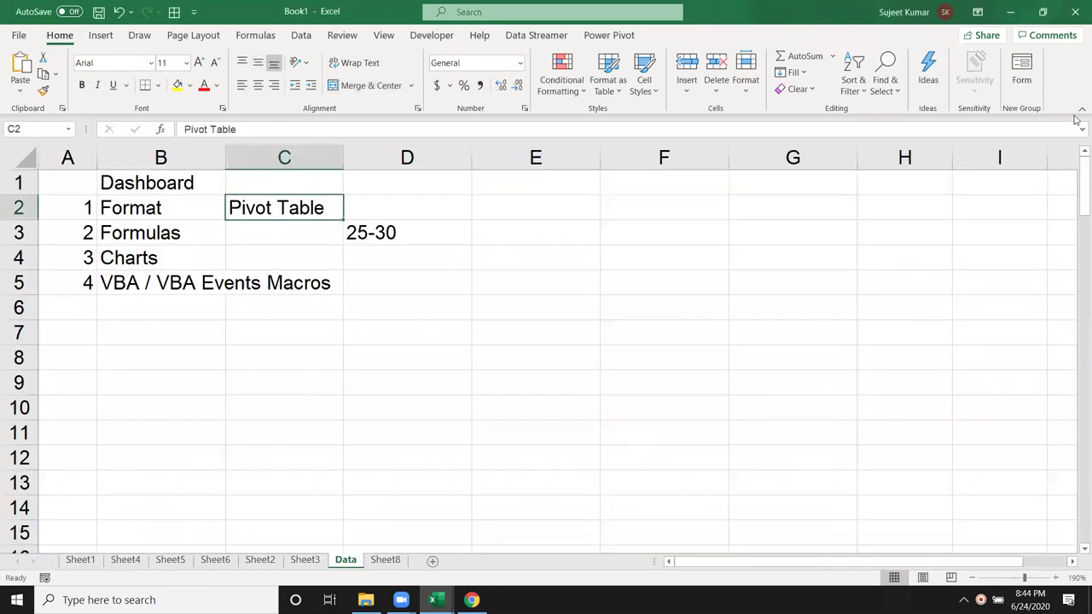
pyautogui.click(1010, 12)
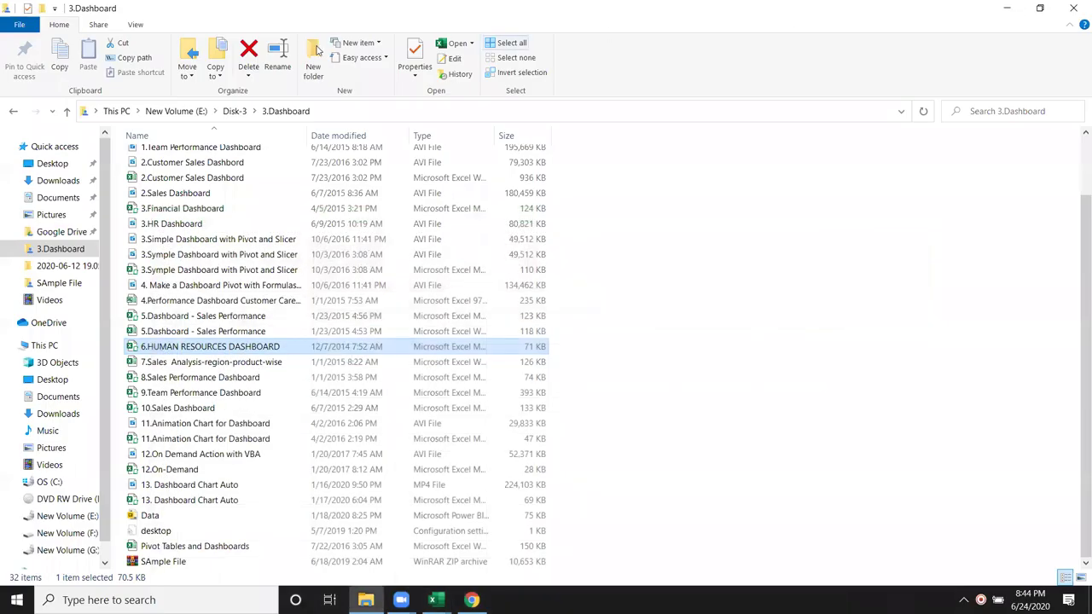
pyautogui.click(1007, 8)
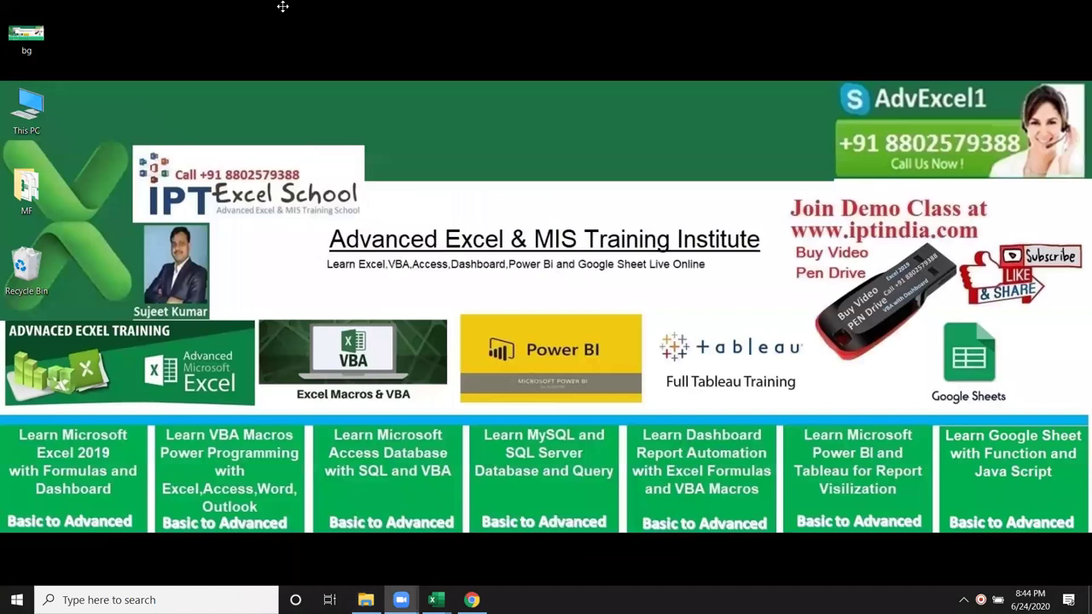